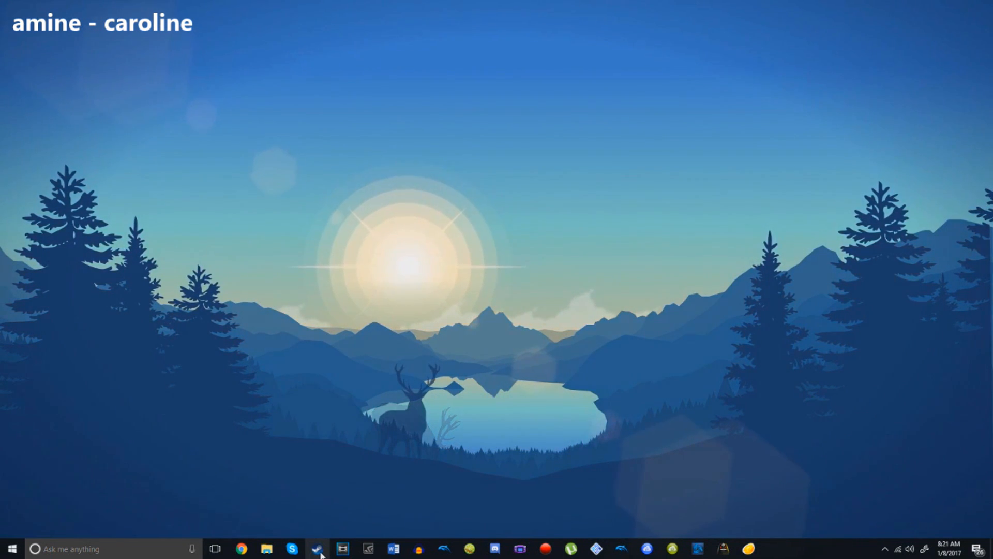
Step: Open the zelda 2 image from the Desktop folder in File Explorer
left_click(268, 548)
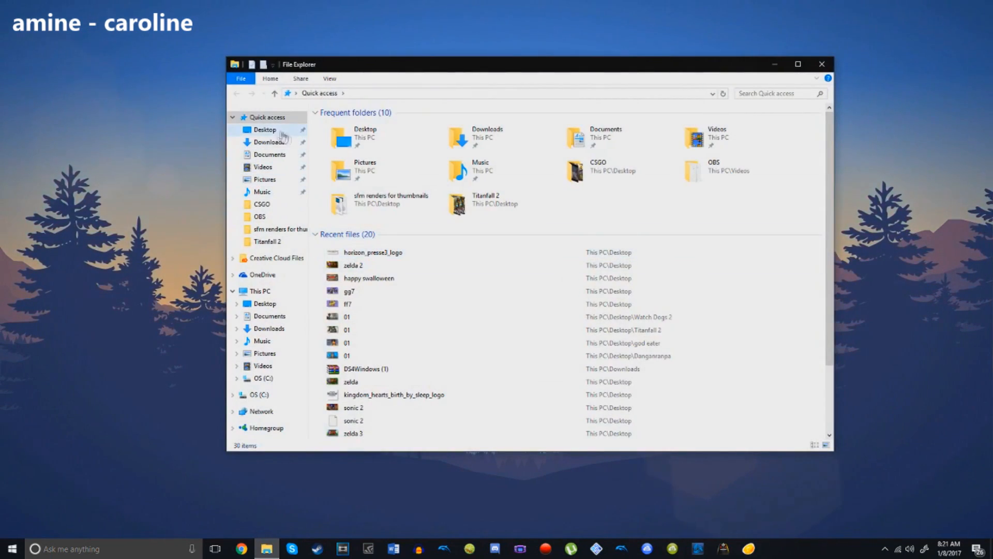
left_click(264, 130)
left_click_drag(829, 120, 831, 433)
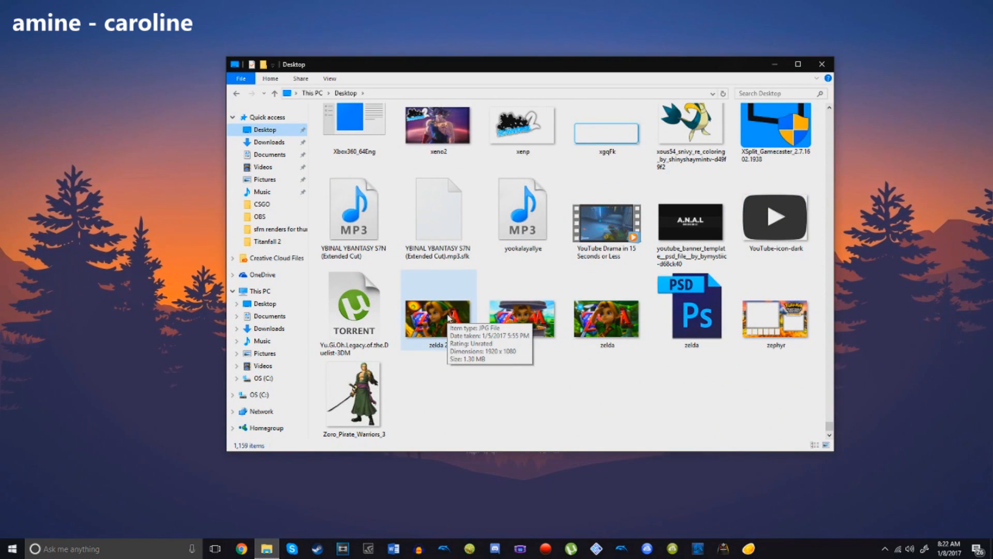
left_click(448, 317)
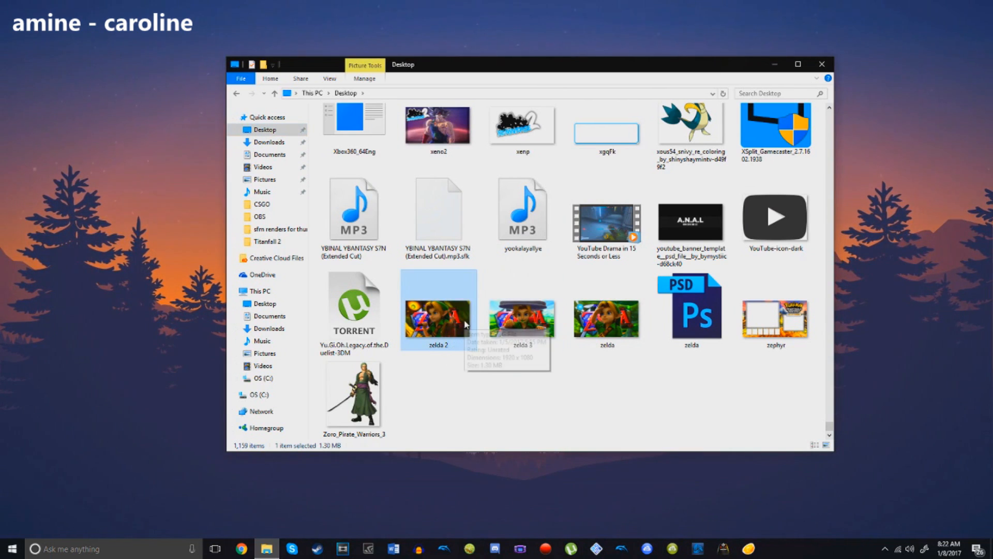
double_click(466, 324)
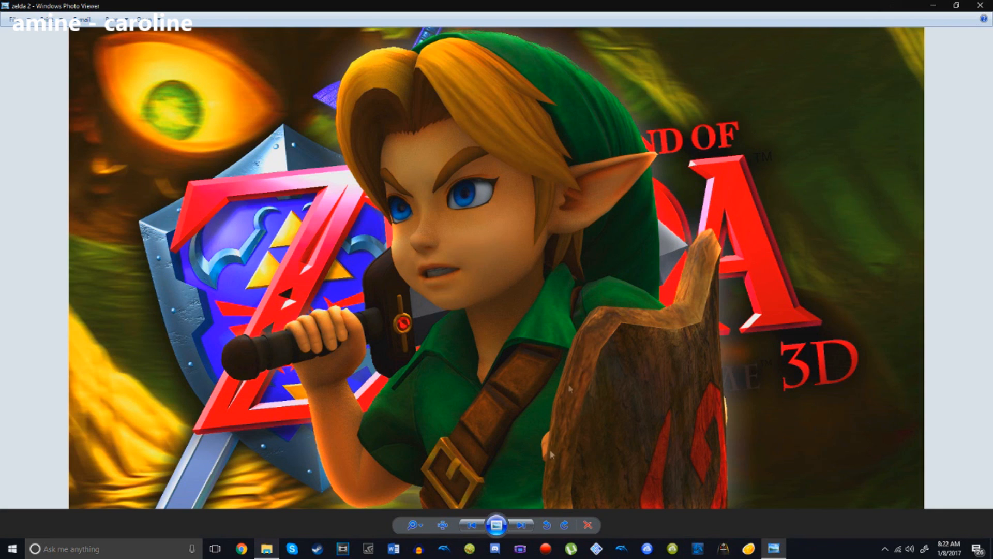
Step: View the zelda 3 and zelda images in the photo viewer, then close the viewer and the Desktop folder
left_click(521, 525)
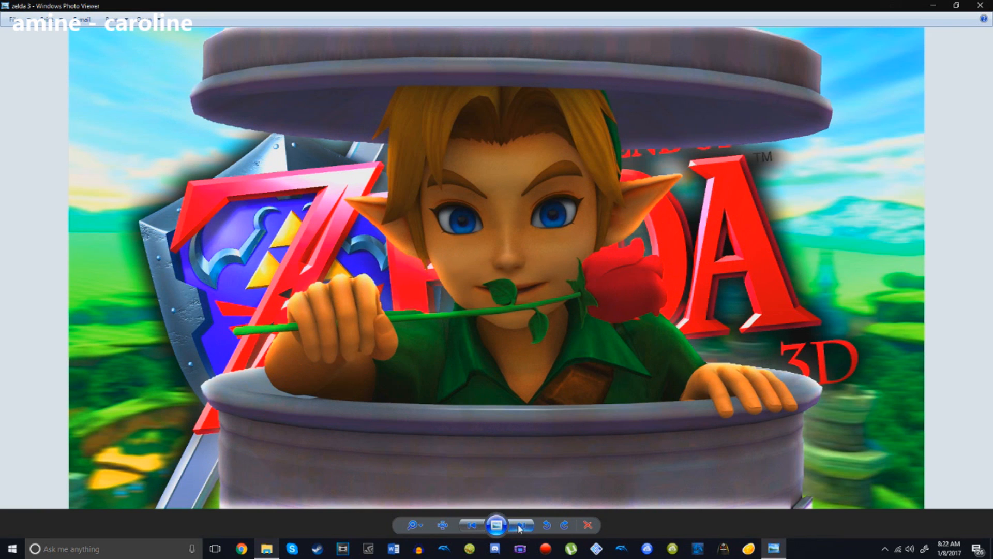
left_click(473, 526)
left_click(516, 526)
left_click(519, 528)
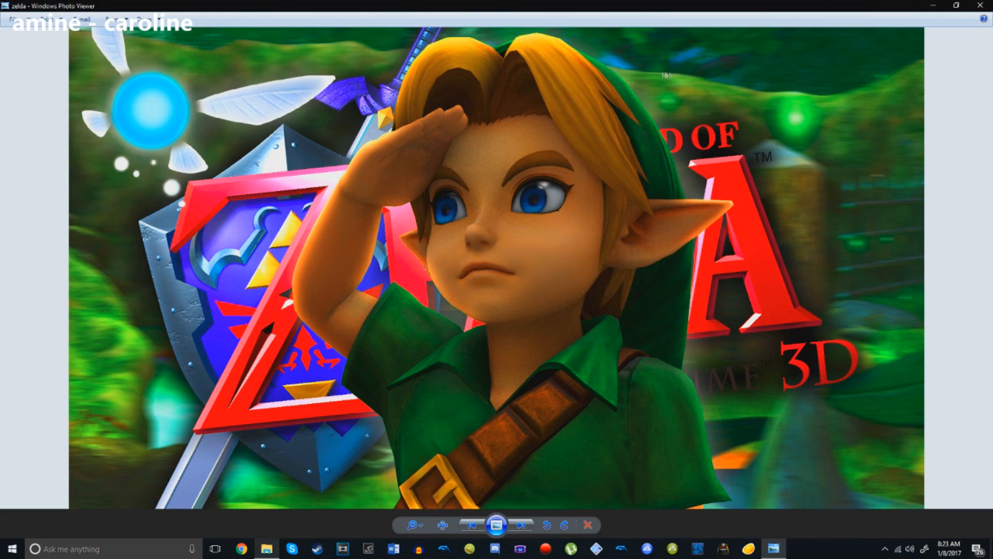
left_click(979, 7)
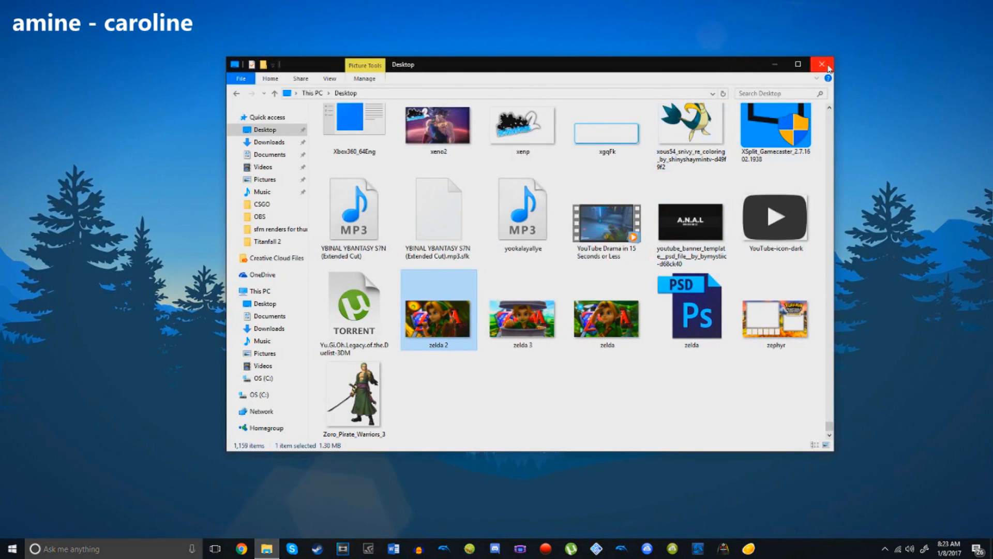
left_click(822, 64)
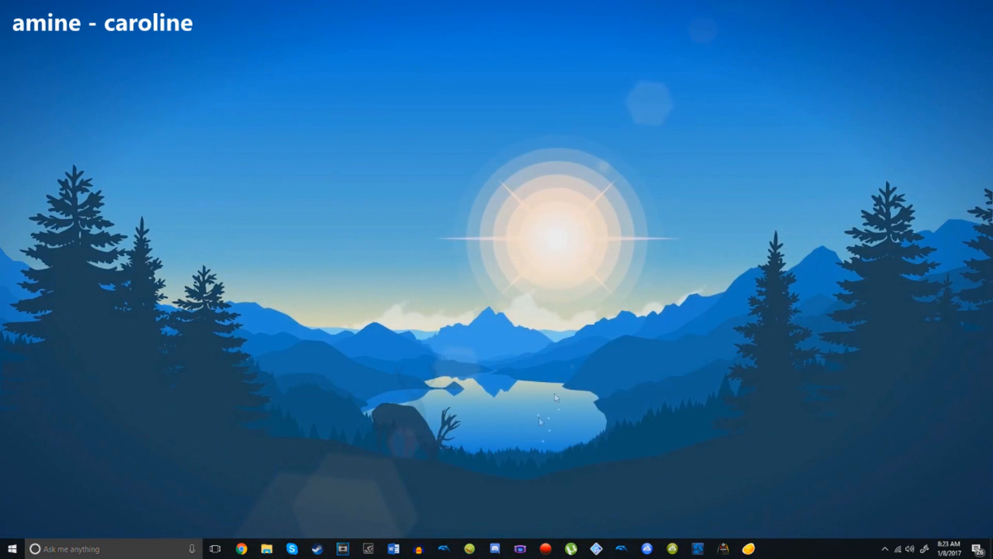
Step: Switch to Steam, find Source Filmmaker in the store and look through its store page
left_click(318, 550)
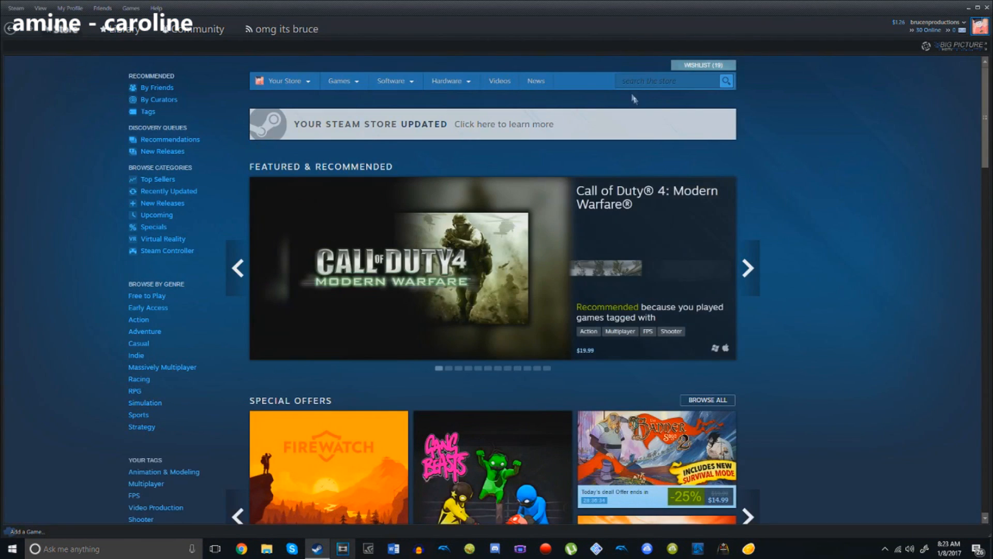
left_click(639, 82)
type("sourcve")
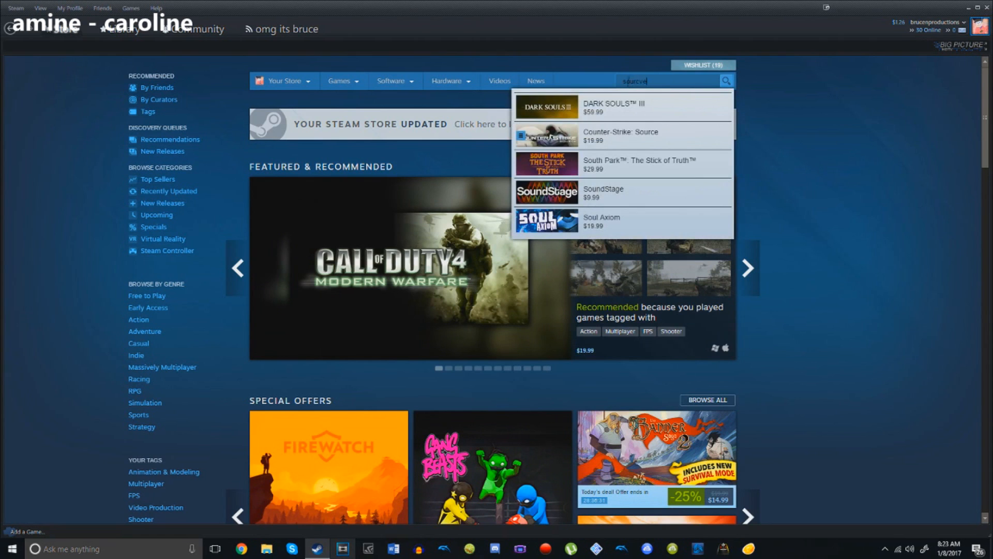
key("BackSpace")
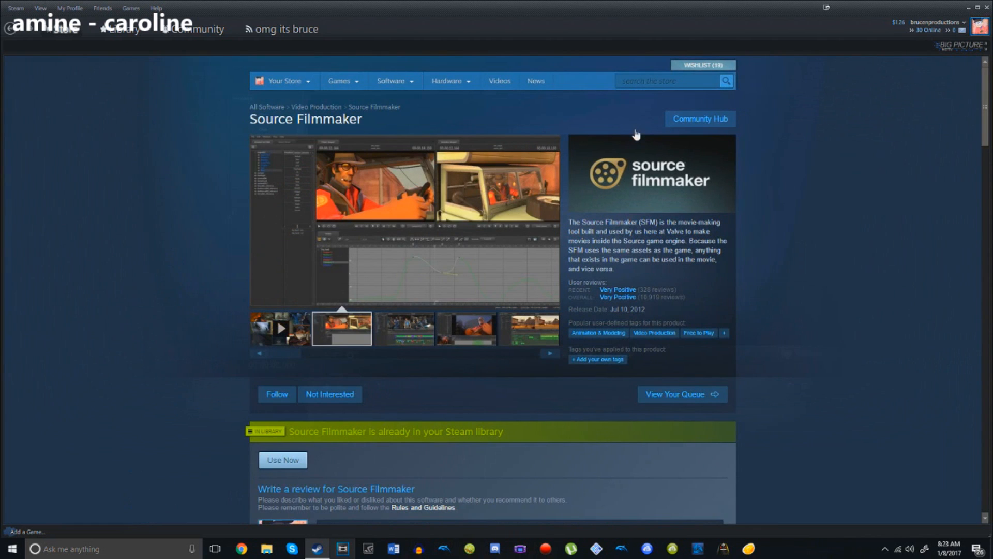
scroll(704, 256, "down", 6)
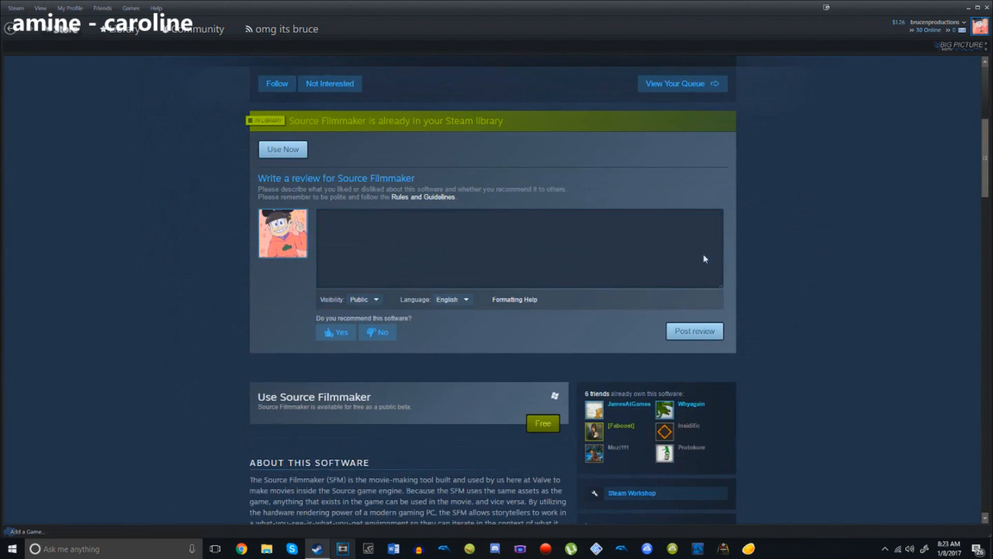
scroll(765, 233, "down", 14)
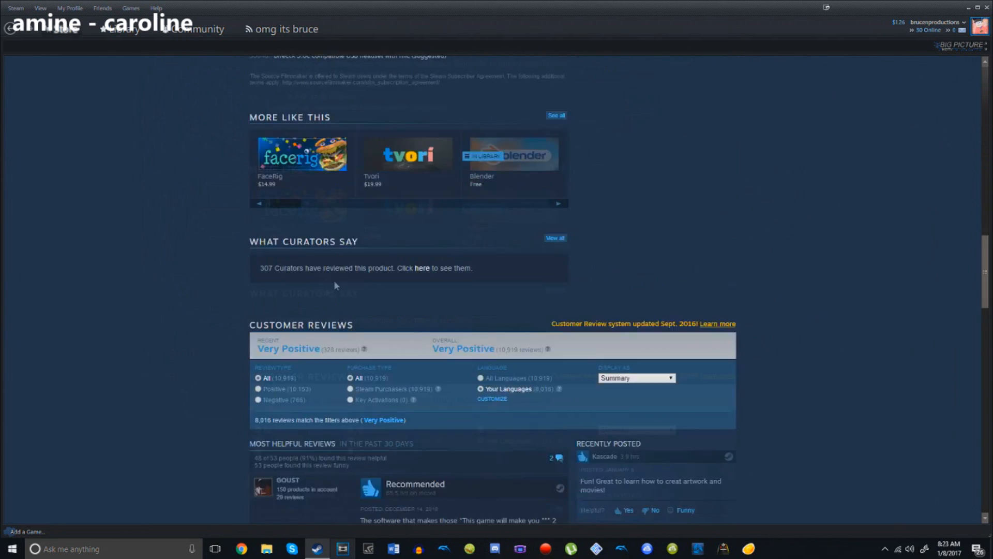
Step: Open the Source Filmmaker Workshop from the library and look over its most popular items
left_click(124, 30)
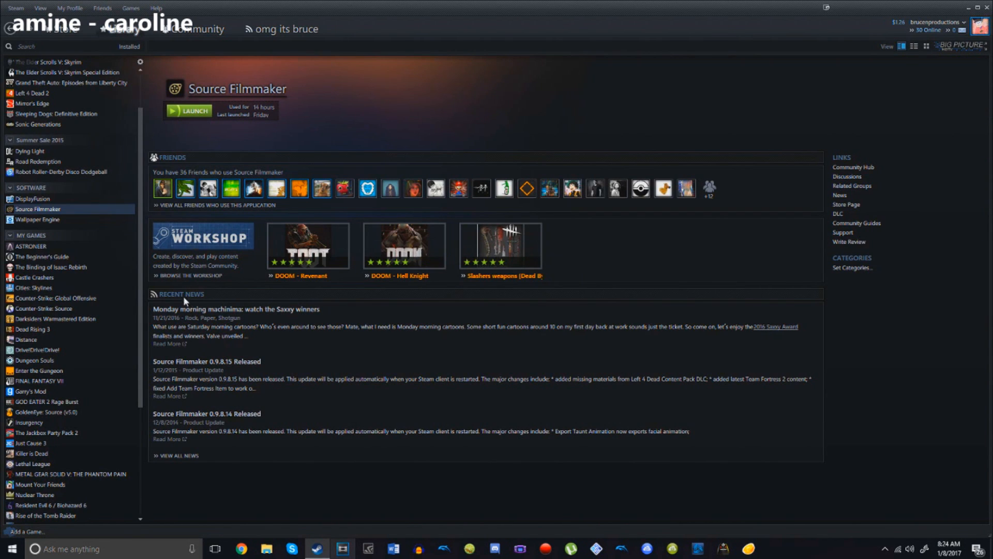
left_click(189, 276)
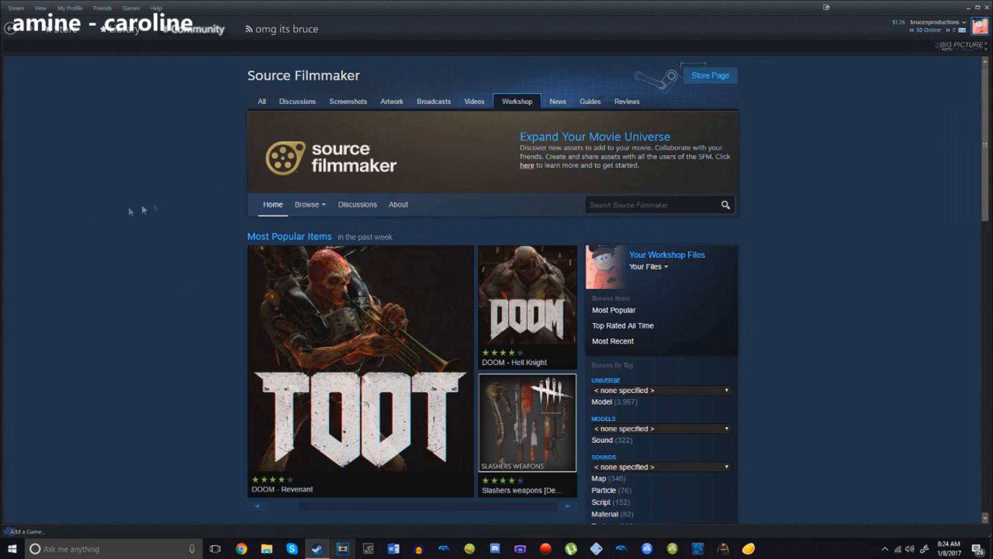
scroll(202, 177, "down", 3)
scroll(200, 174, "down", 6)
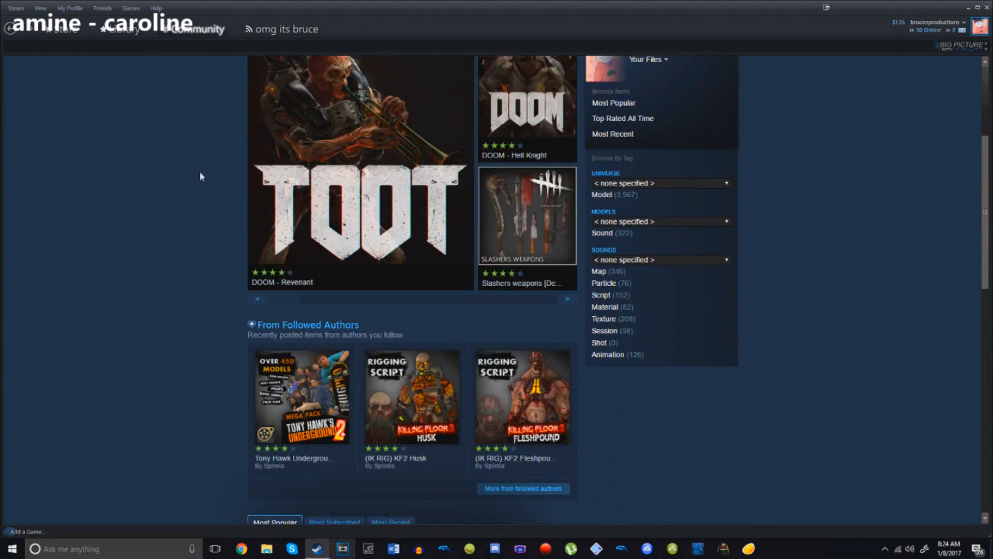
scroll(277, 226, "down", 1)
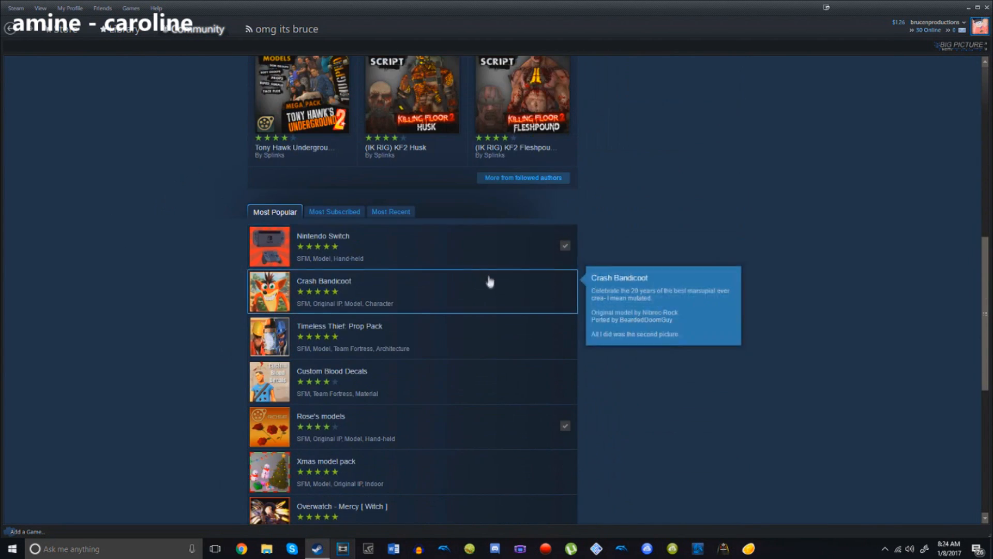
scroll(490, 281, "up", 8)
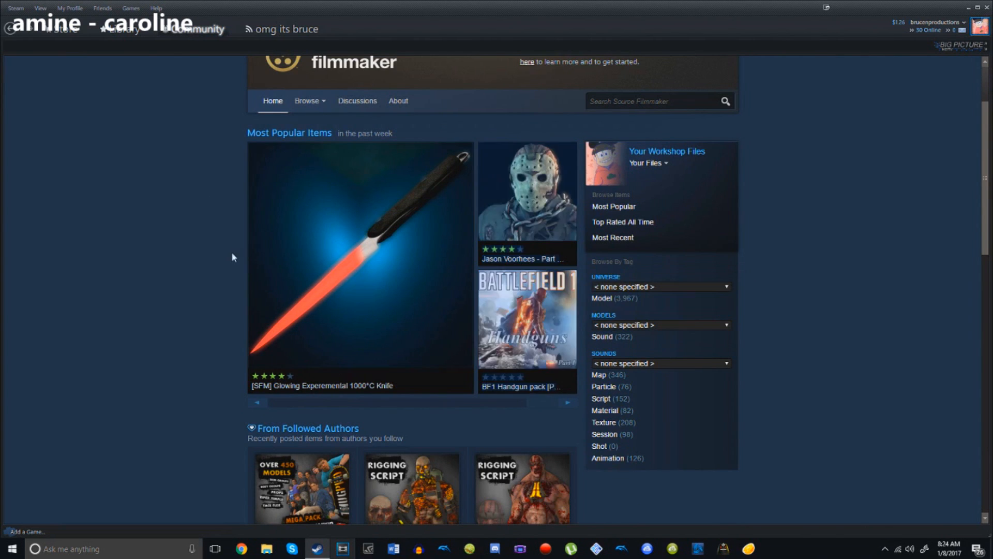
scroll(291, 267, "down", 1)
scroll(169, 235, "up", 2)
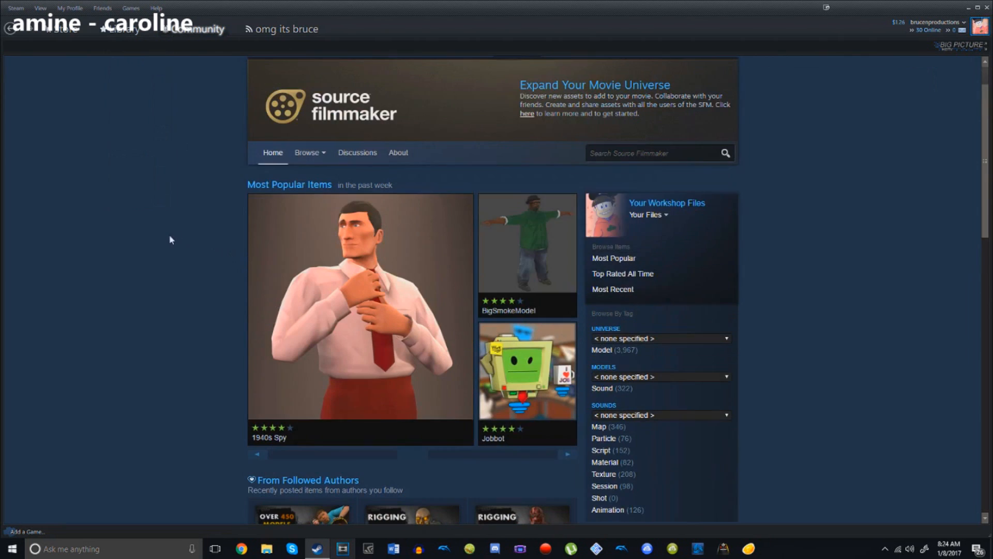
Step: Open the Overwatch - Mercy [ Witch ] item from the Workshop's most popular list and view its page
scroll(167, 220, "down", 3)
scroll(427, 312, "down", 10)
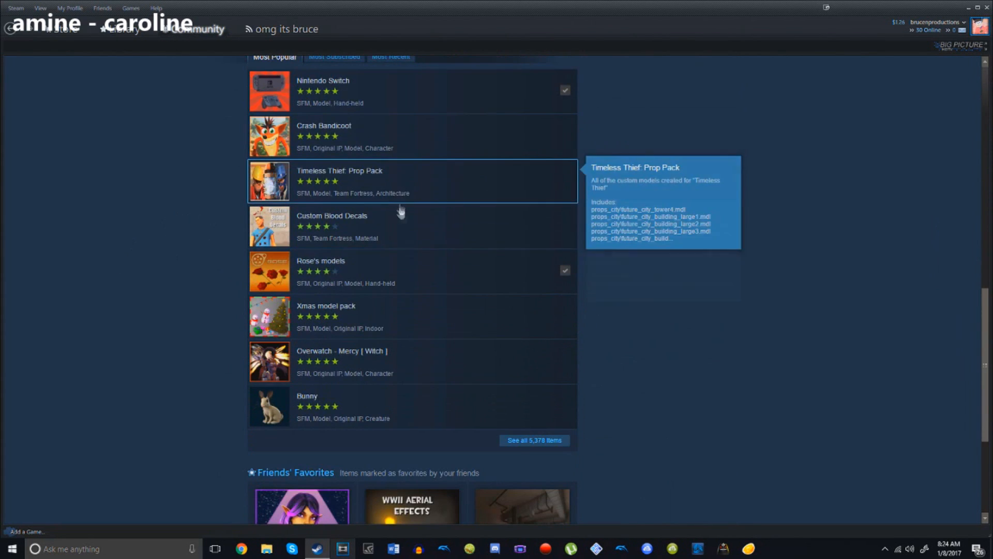
left_click(369, 361)
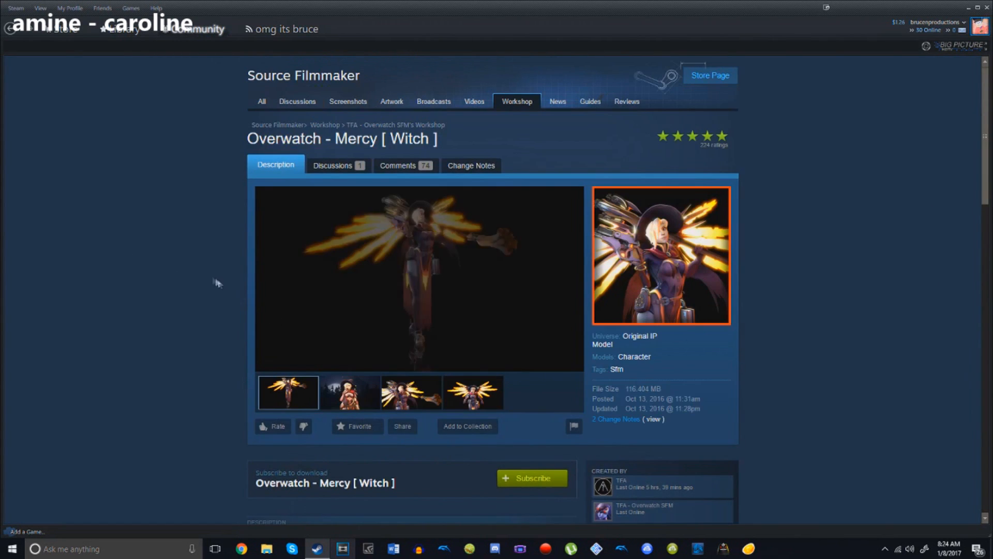
scroll(222, 284, "down", 3)
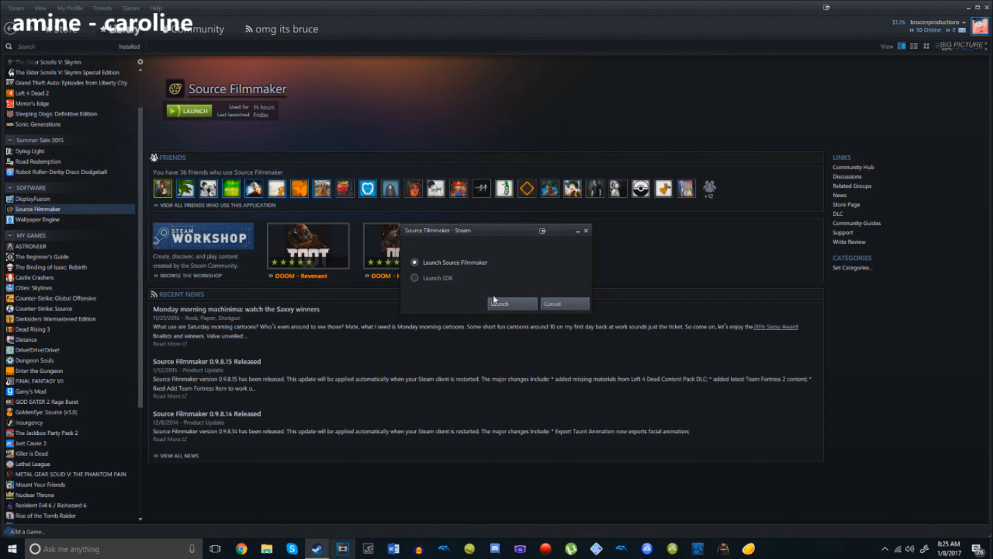
Step: Launch Source Filmmaker rather than the SDK and minimize the Steam window
left_click(497, 303)
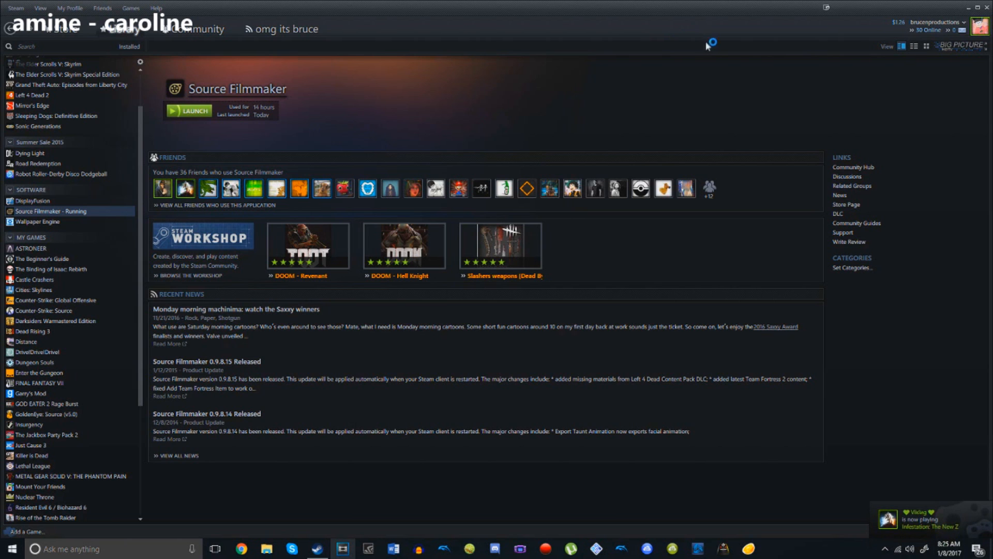
left_click(968, 7)
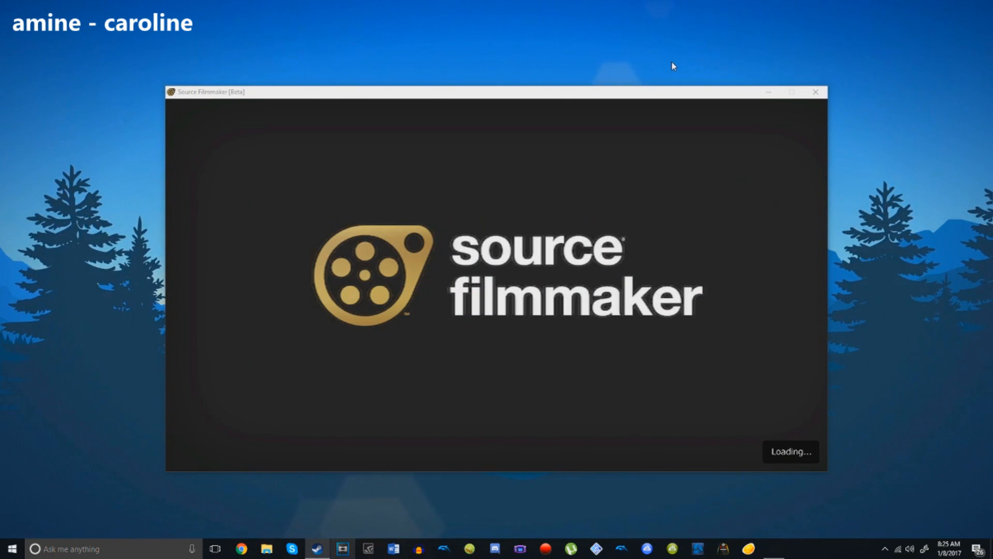
Step: Bring Steam back and reopen the Source Filmmaker Workshop home page to check its browsing options
left_click(316, 549)
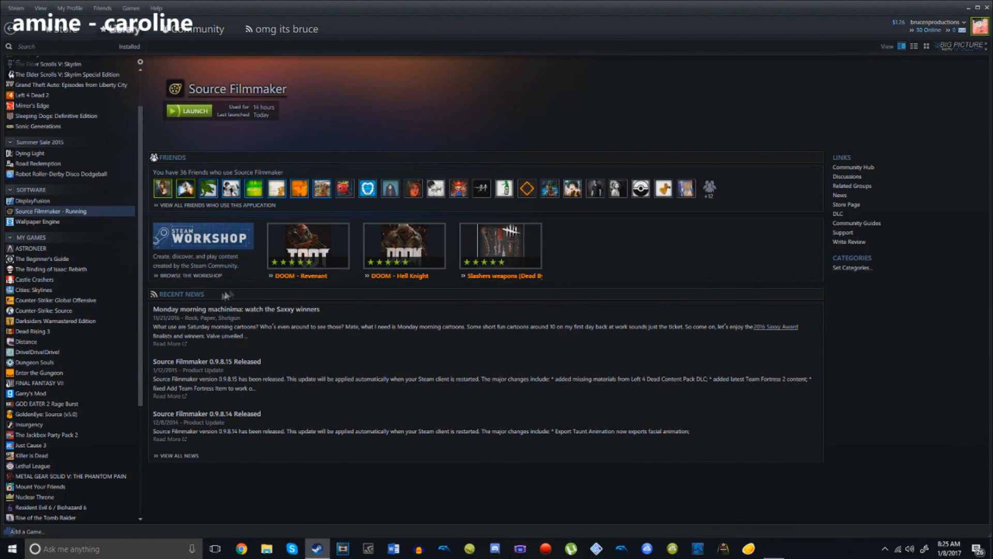
left_click(206, 276)
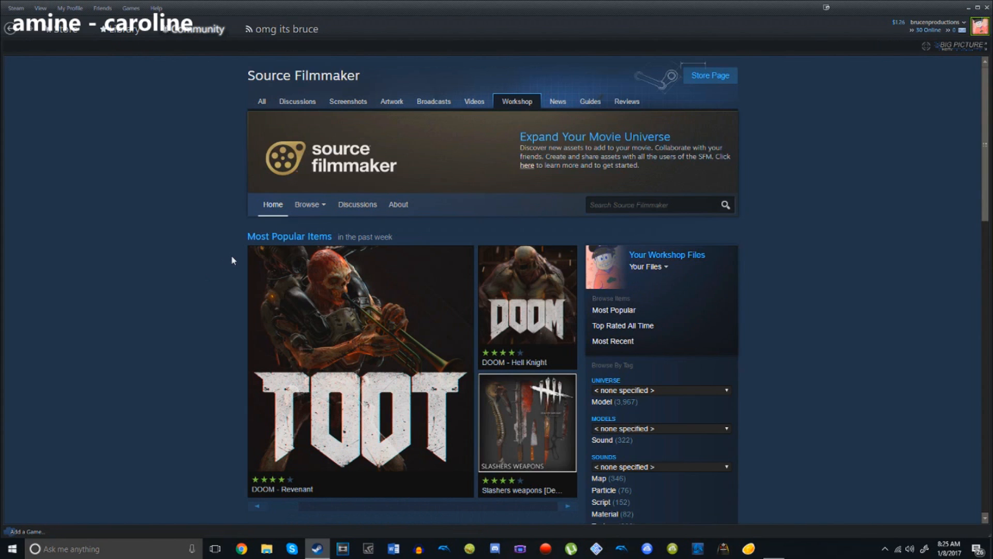
mouse_move(310, 205)
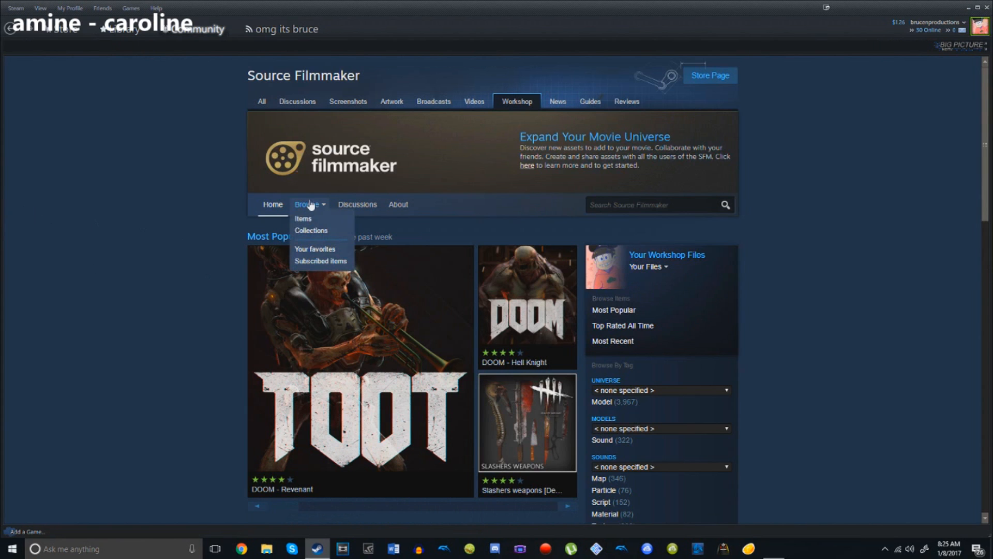
scroll(260, 255, "down", 6)
scroll(260, 255, "up", 4)
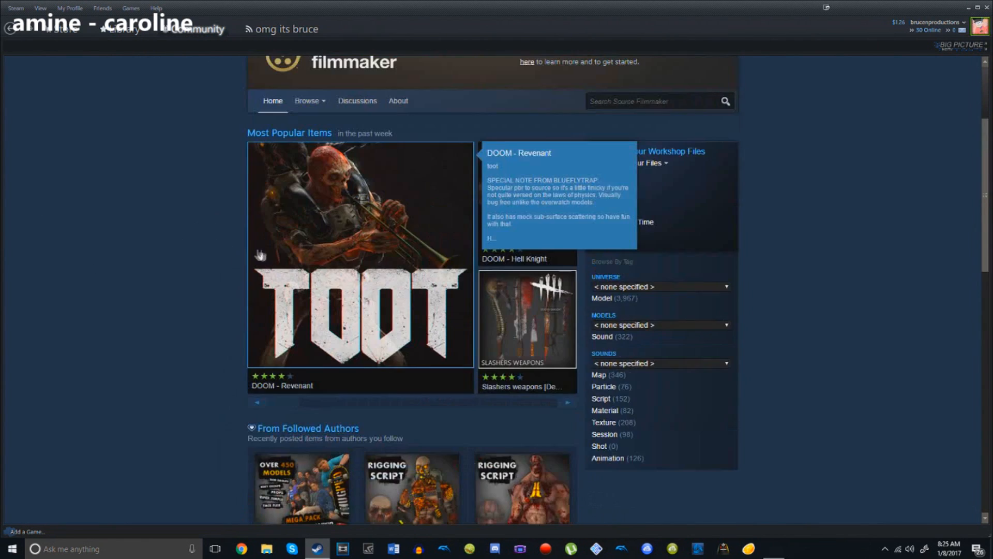
Step: Filter the Workshop items by the Map tag and look through the listed maps
left_click(600, 376)
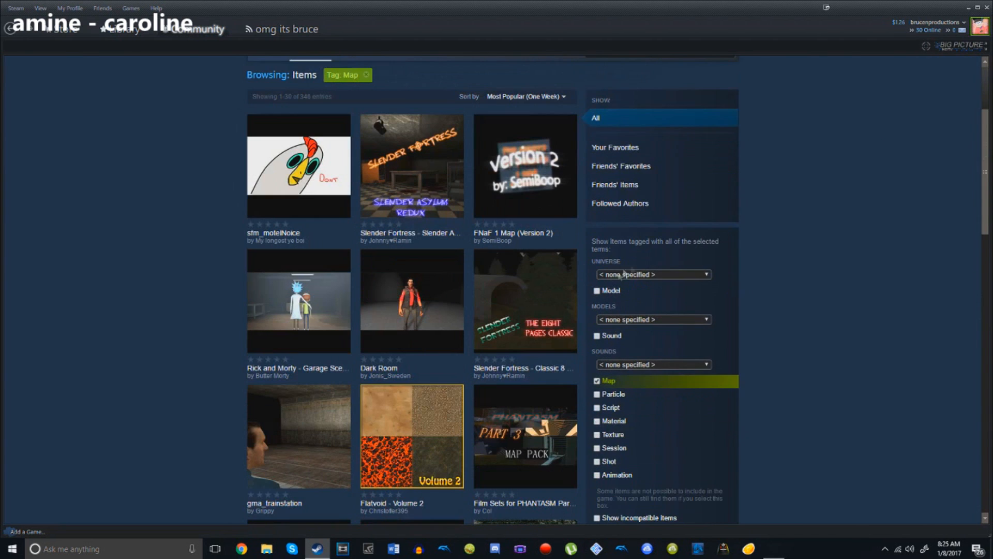
scroll(610, 227, "down", 8)
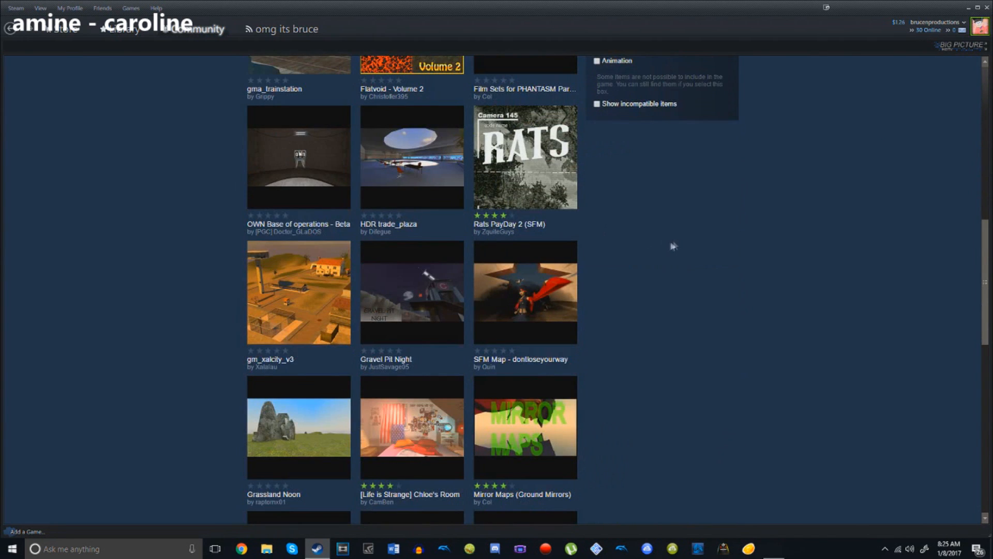
scroll(675, 244, "down", 11)
Step: Return to the Workshop home page, open your subscribed items and look through the list
key("alt+Left")
mouse_move(667, 165)
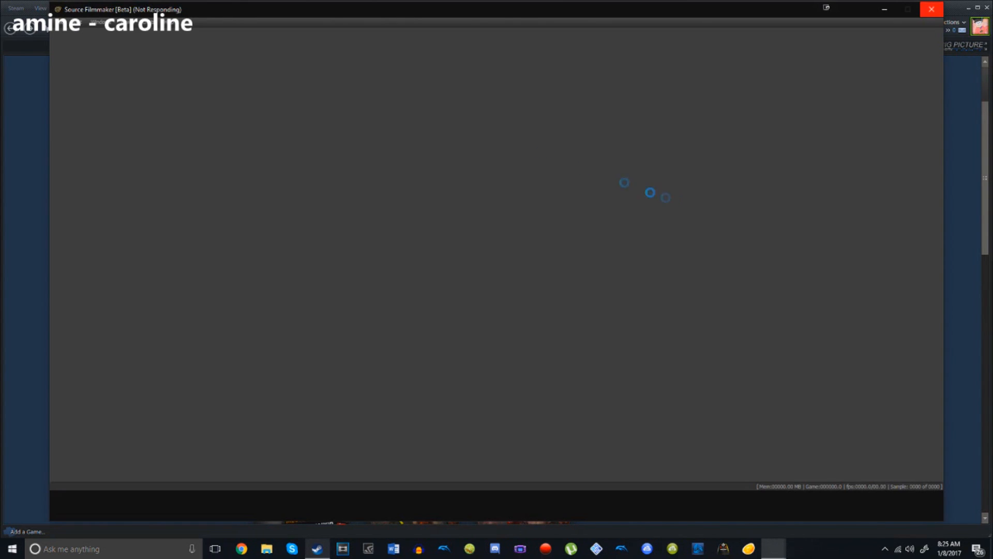
left_click(27, 139)
mouse_move(519, 229)
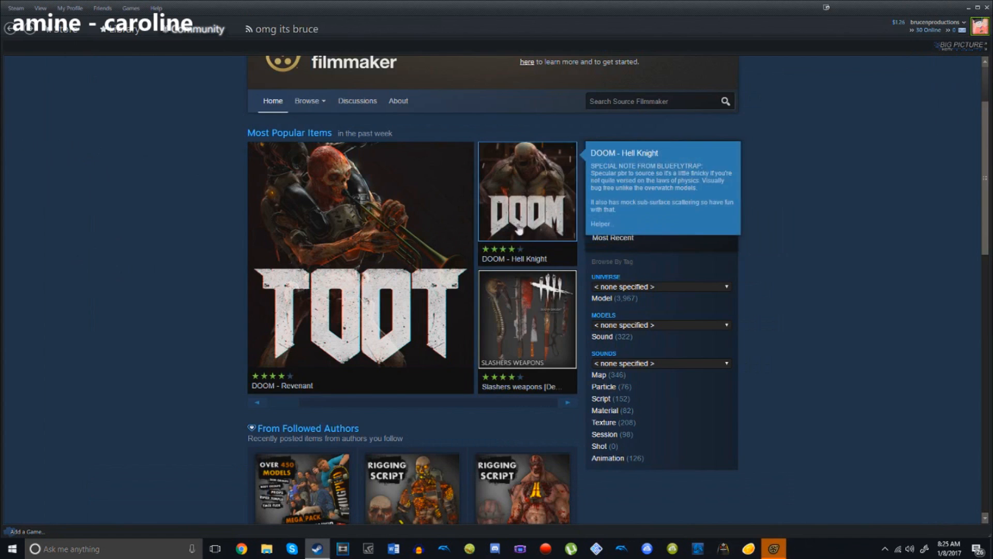
mouse_move(647, 163)
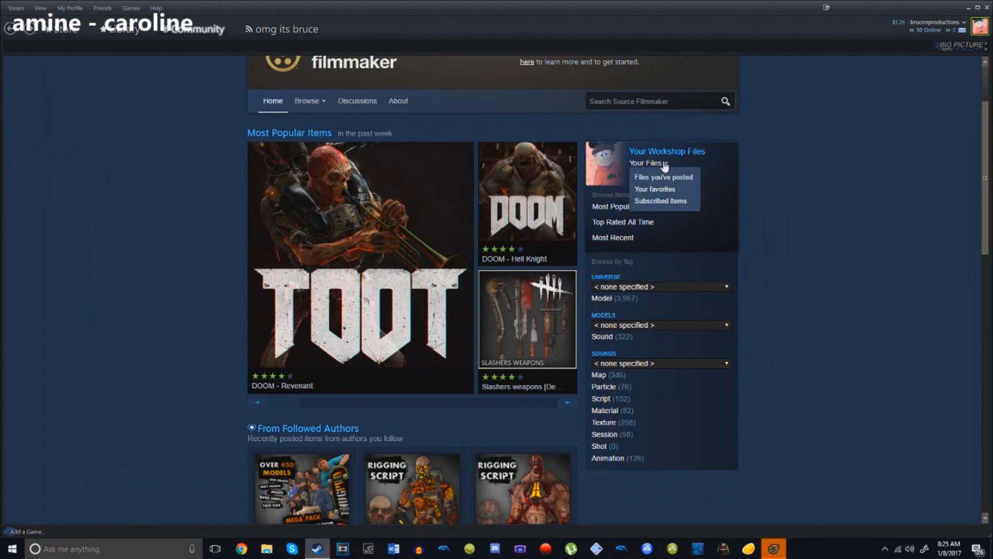
left_click(667, 201)
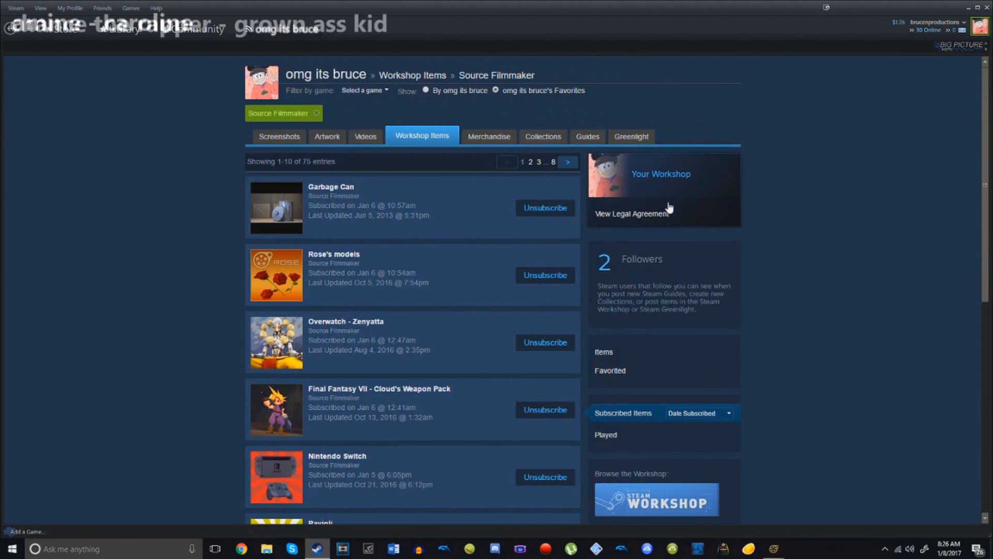
scroll(191, 293, "down", 7)
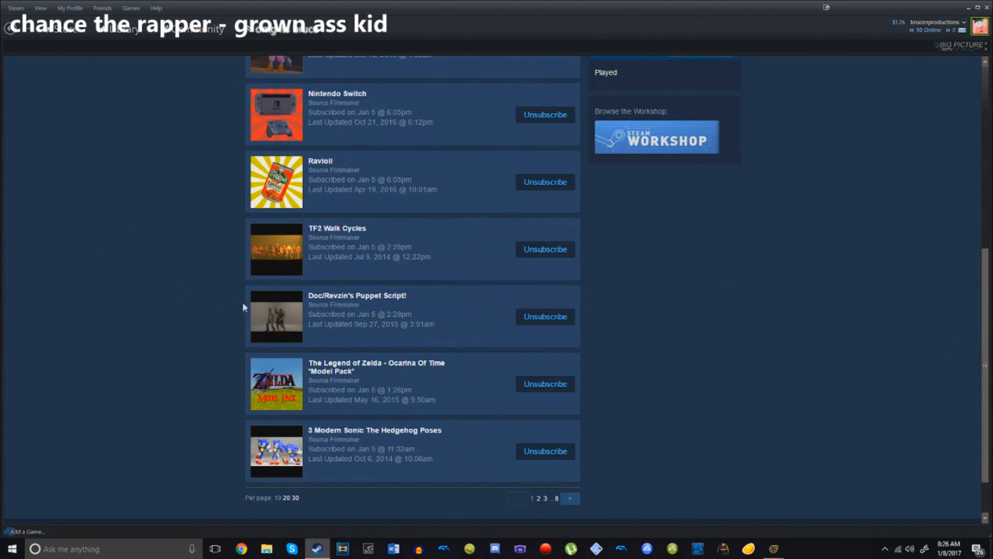
Step: Page through the subscribed Workshop items to find the Colorvoid map
scroll(274, 331, "down", 1)
left_click(568, 440)
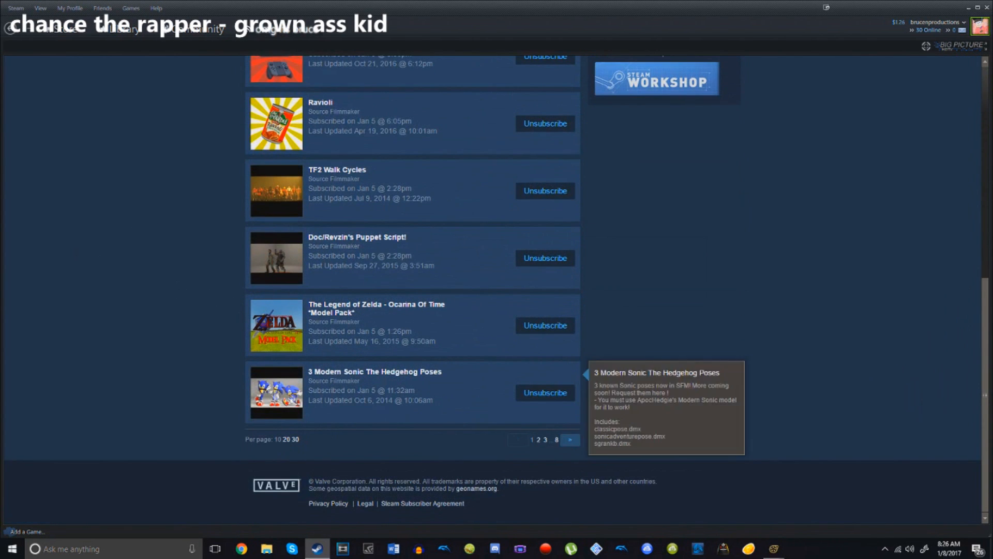
scroll(524, 429, "down", 8)
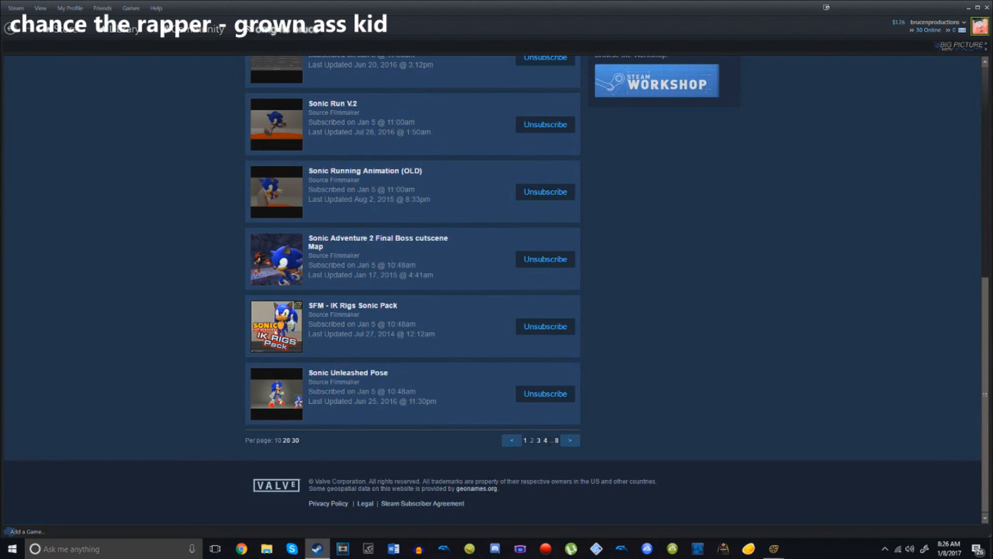
left_click(557, 441)
scroll(489, 373, "down", 2)
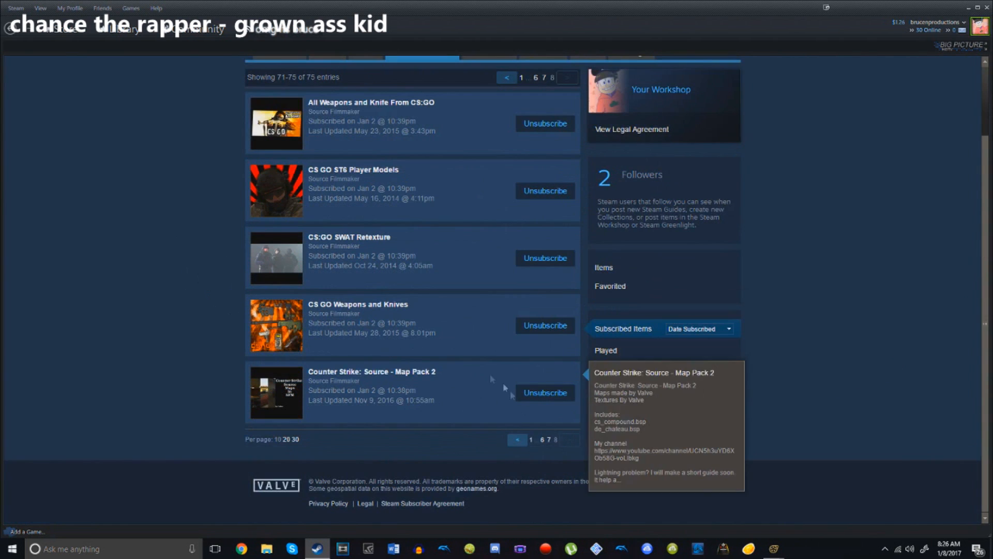
left_click(518, 440)
scroll(414, 383, "down", 3)
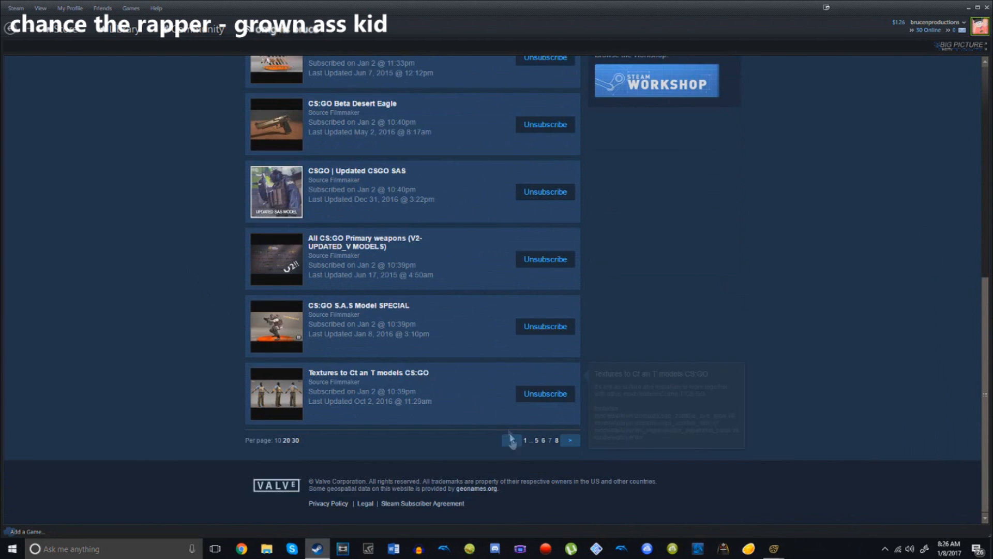
left_click(507, 441)
scroll(299, 361, "down", 2)
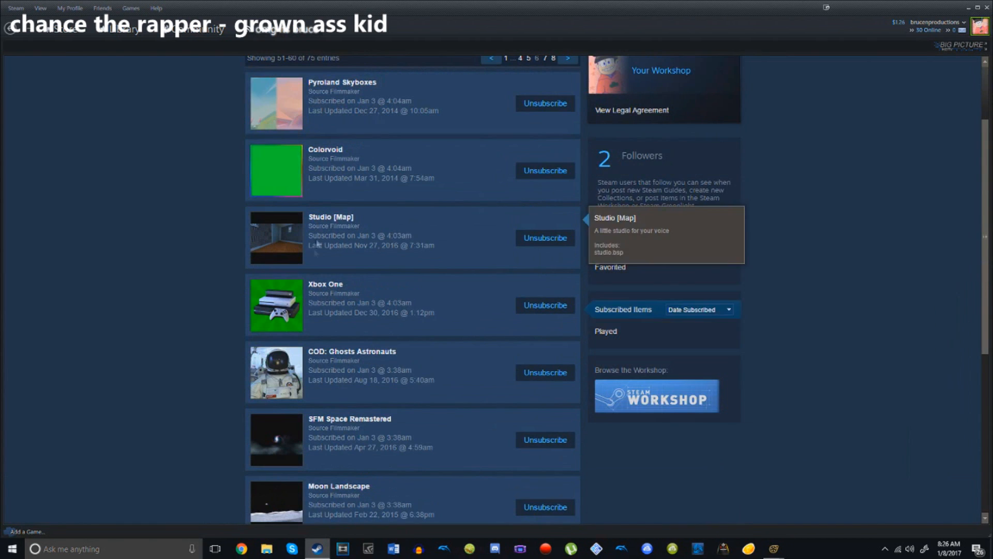
left_click(264, 157)
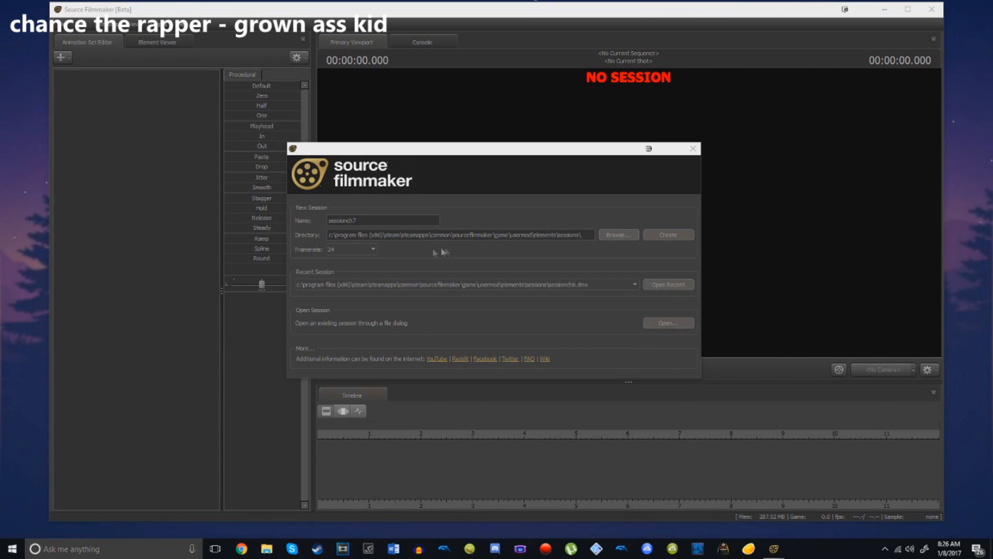
Step: Create the new session sessionch7 with a framerate of 24 in Source Filmmaker and maximize the window
left_click(373, 250)
left_click(374, 249)
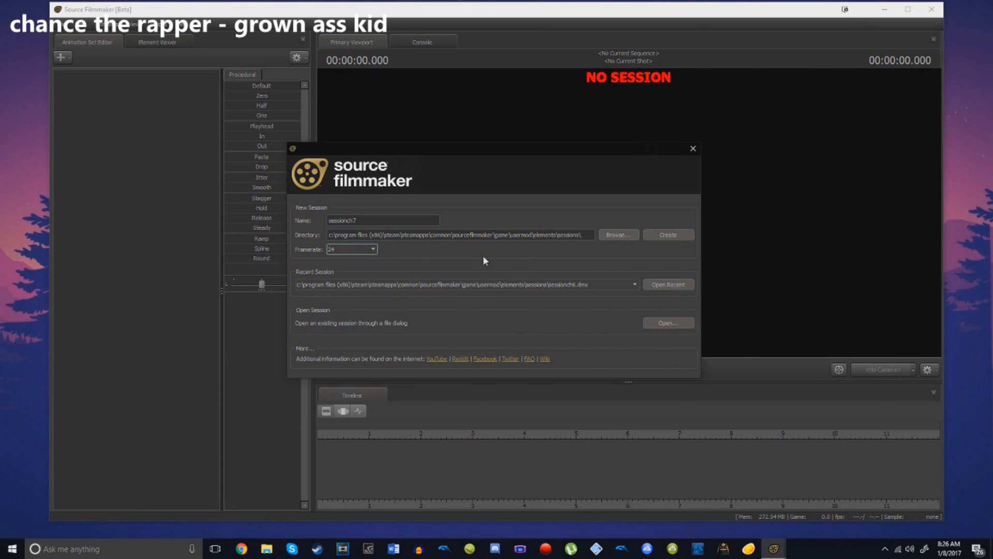
left_click(688, 236)
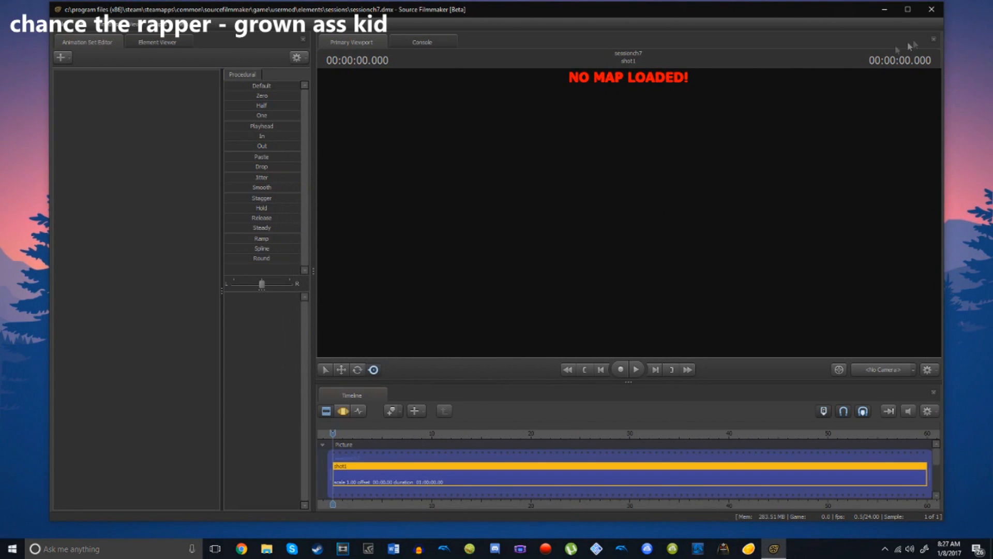
left_click(909, 10)
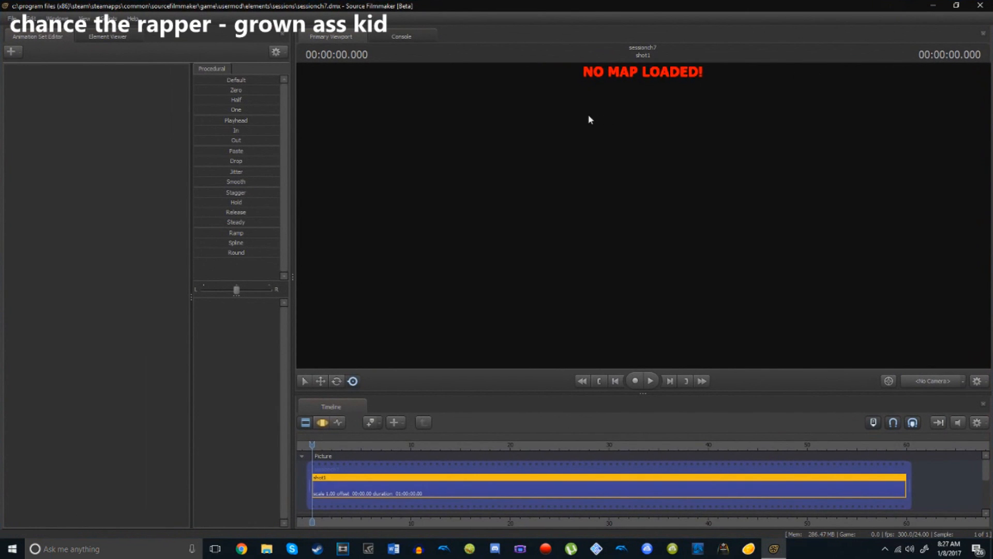
Step: Move the playhead to about 0.583 seconds and load the workshop map sfm_colorvoid.bsp
left_click_drag(312, 445, 318, 445)
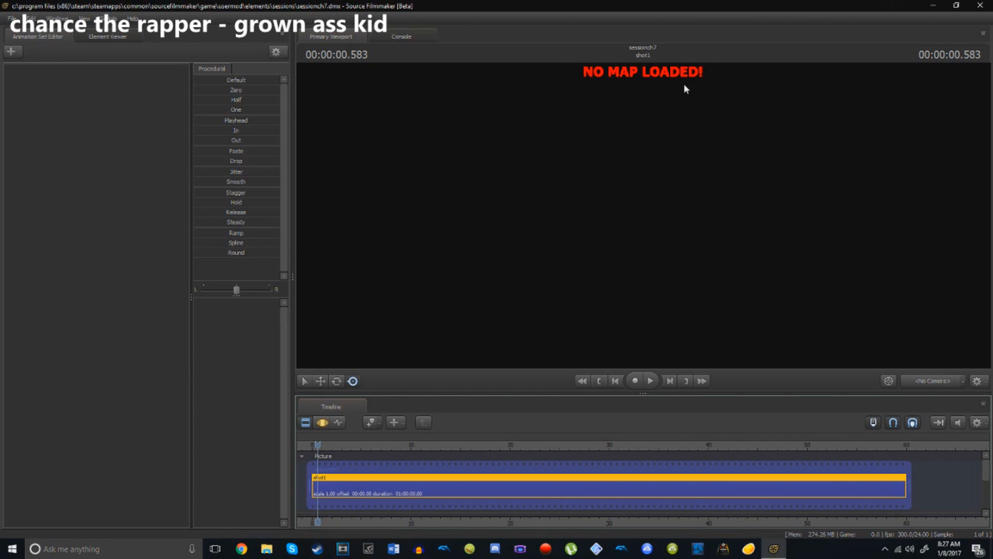
right_click(538, 124)
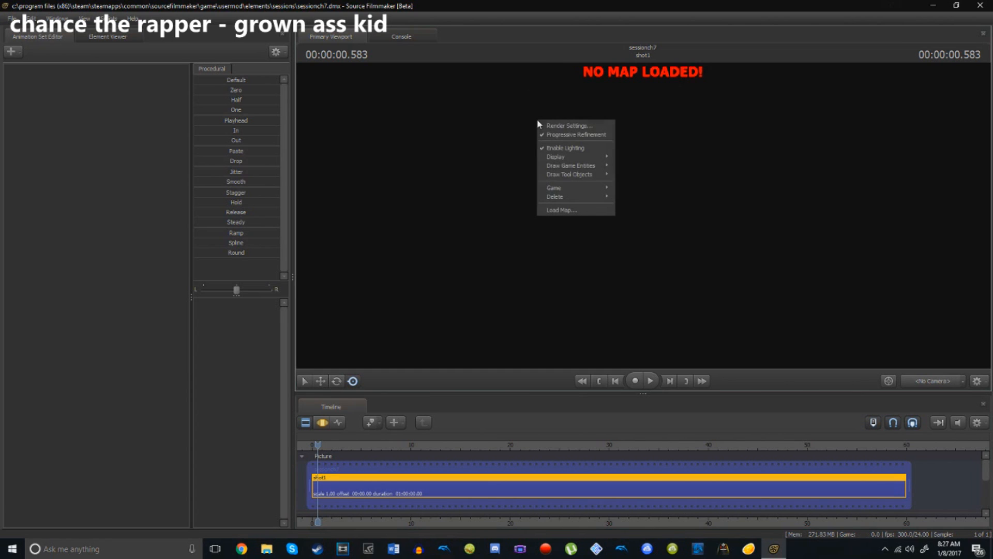
left_click(583, 210)
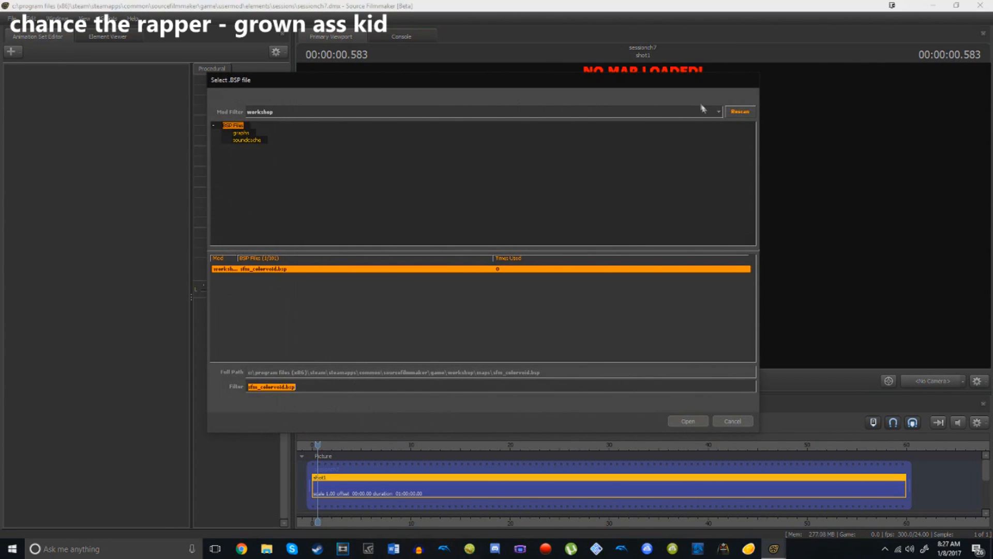
left_click(717, 112)
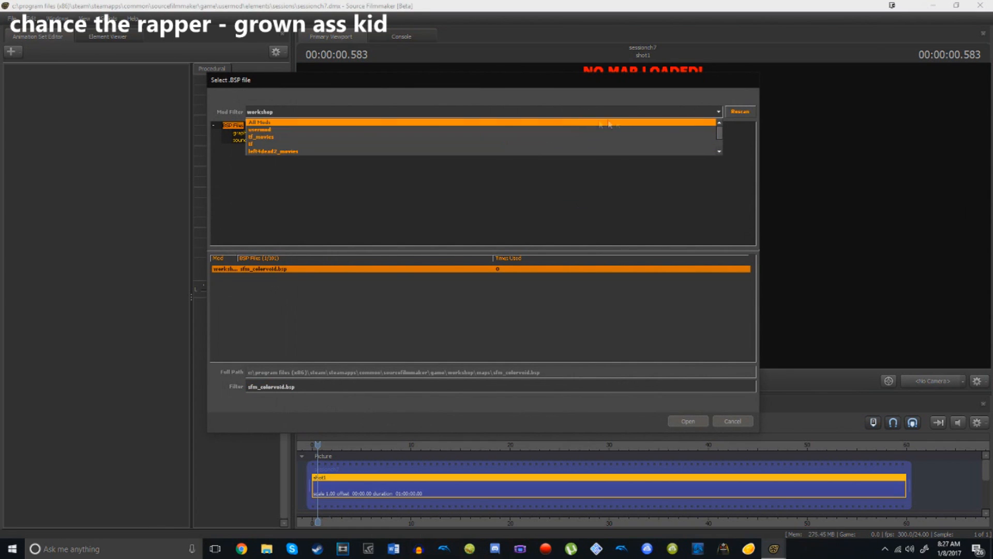
left_click(698, 109)
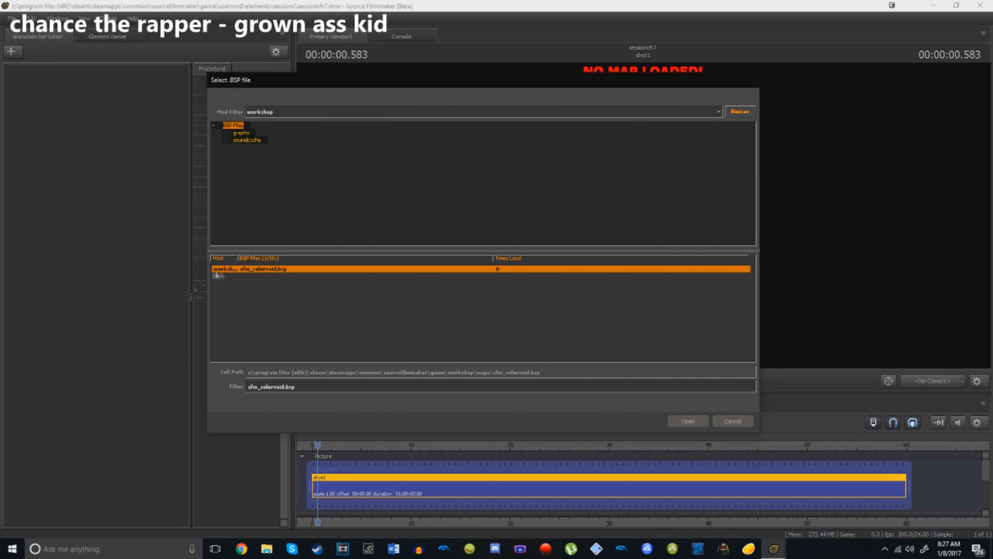
left_click(296, 269)
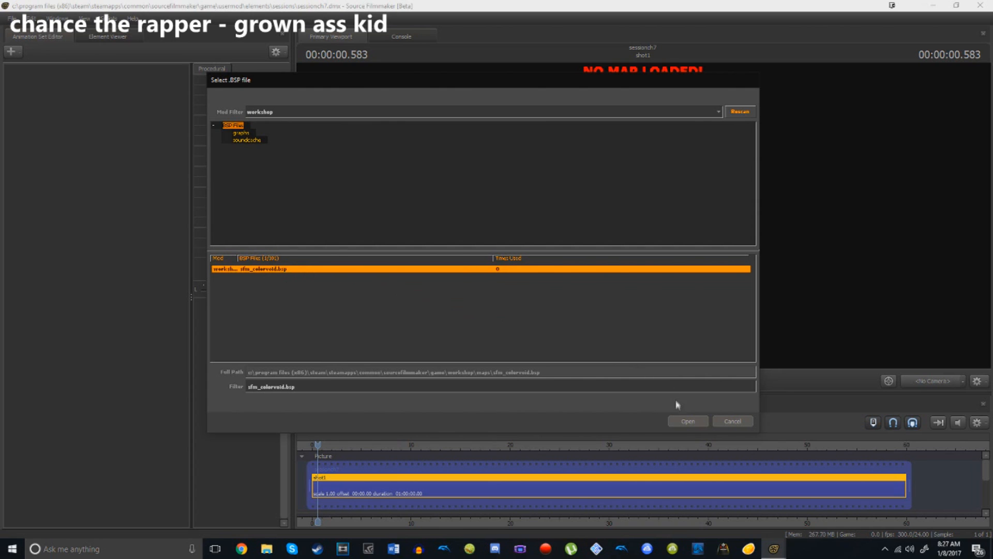
left_click(680, 420)
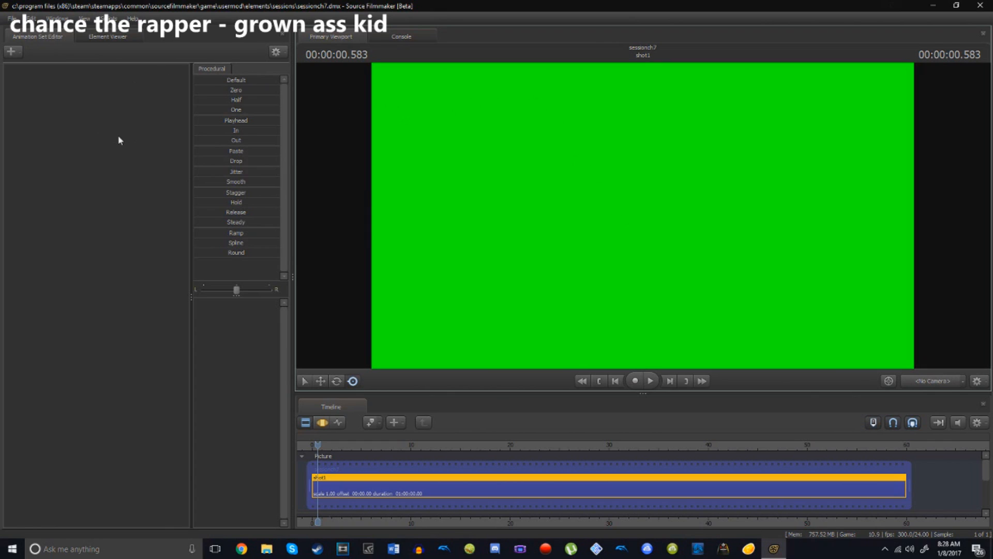
Step: Start creating an animation set for a new model and keep the model list filtered to the workshop mod
left_click(701, 202)
left_click(21, 50)
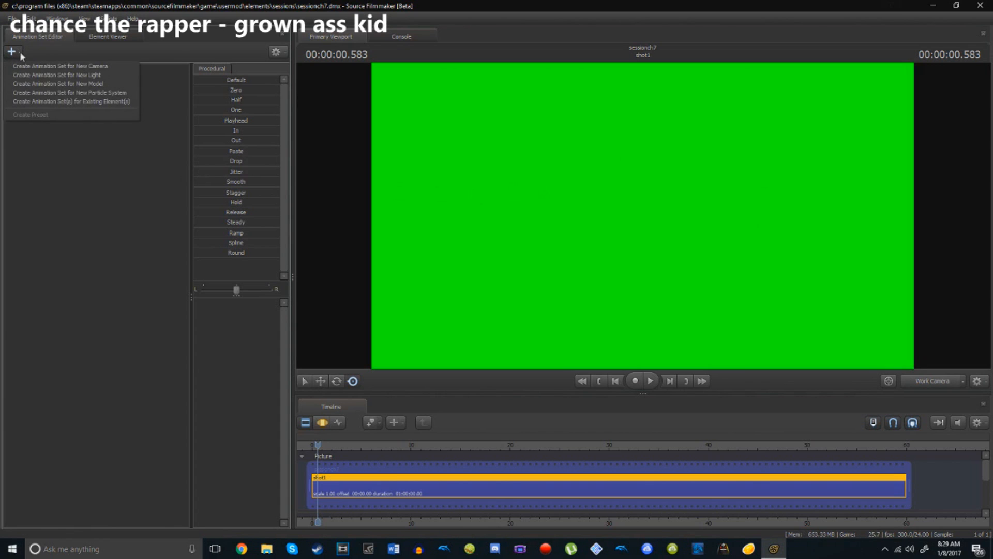
right_click(71, 188)
right_click(57, 106)
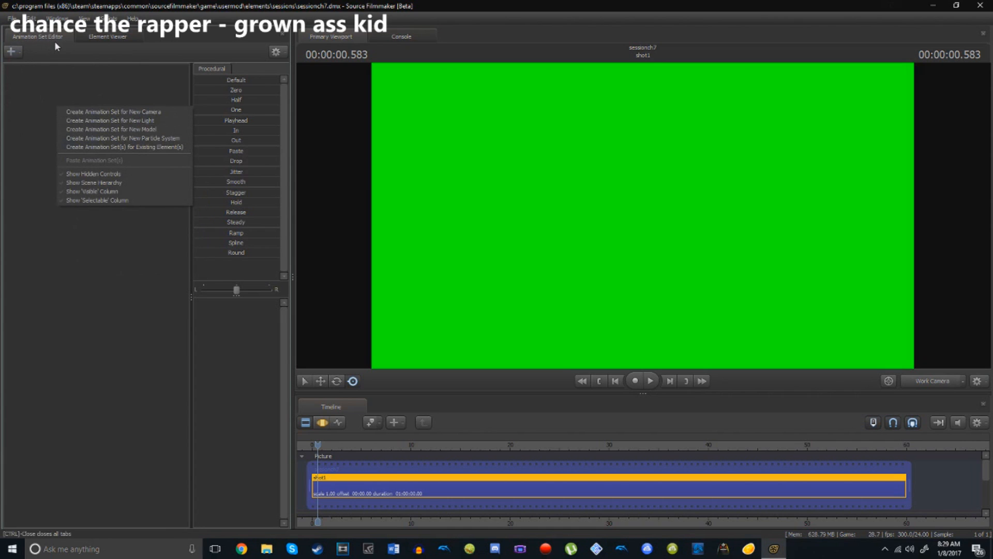
left_click(125, 130)
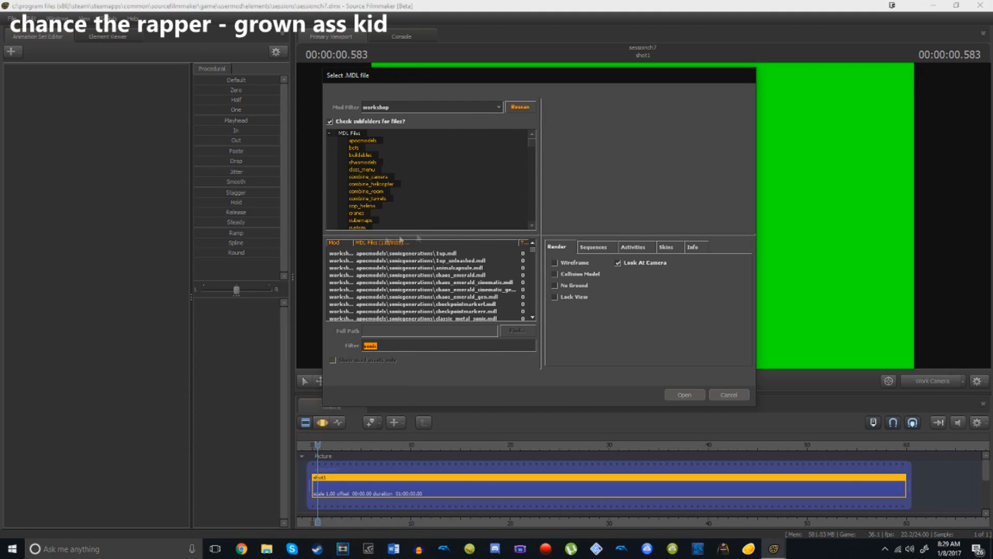
left_click(496, 107)
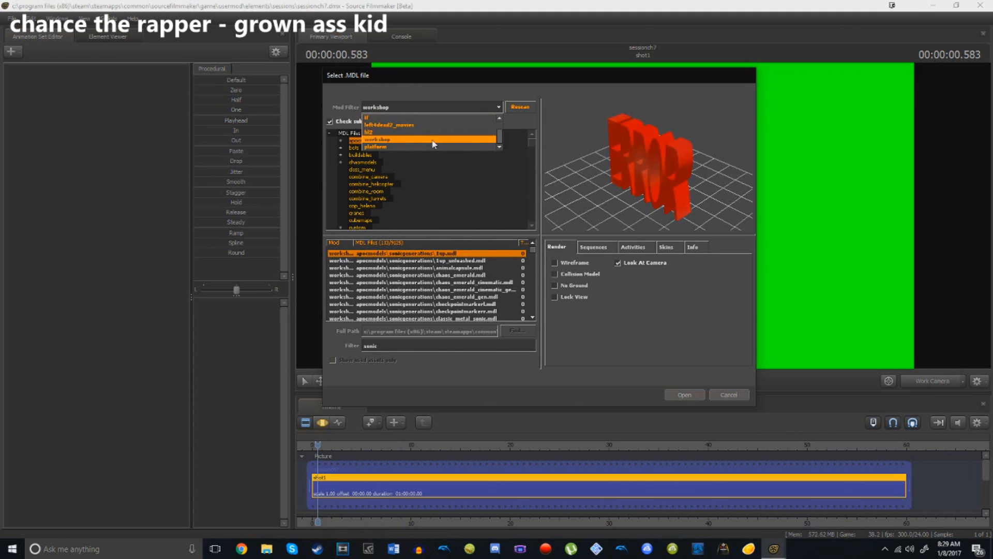
left_click(432, 140)
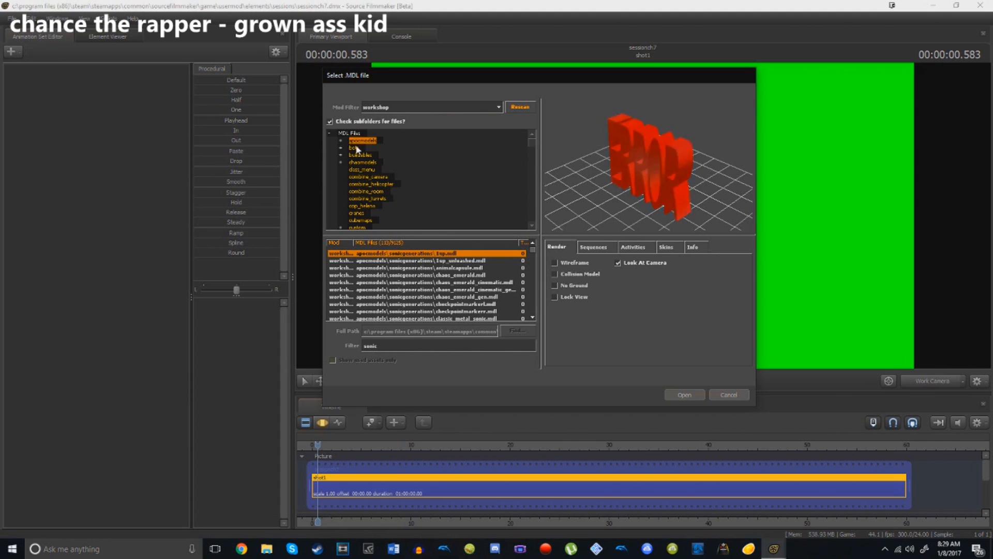
Step: Preview various Sonic Generations models in the apocmodels folder, including the animal capsule, eggrobo-type characters, shadow_m.mdl and signpost.mdl
left_click(429, 260)
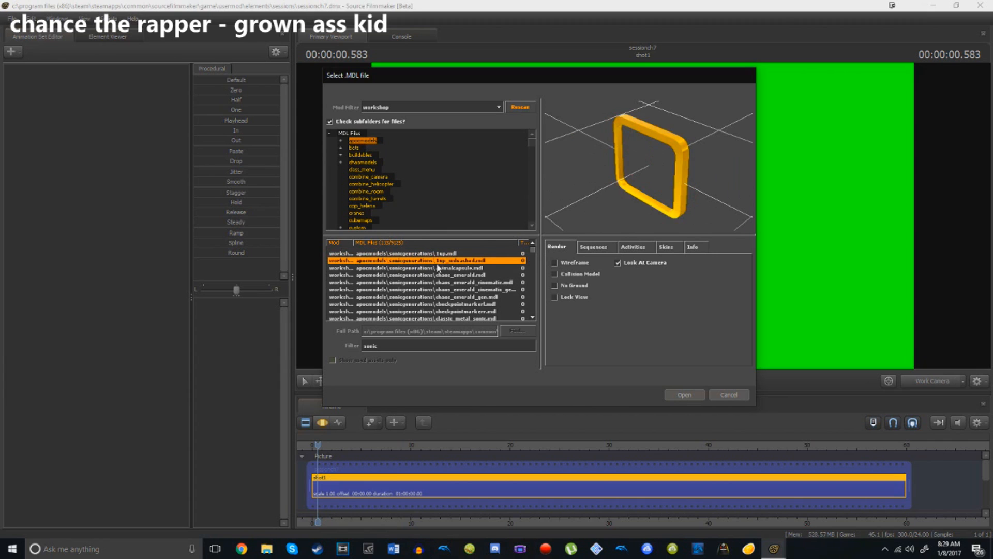
left_click(438, 268)
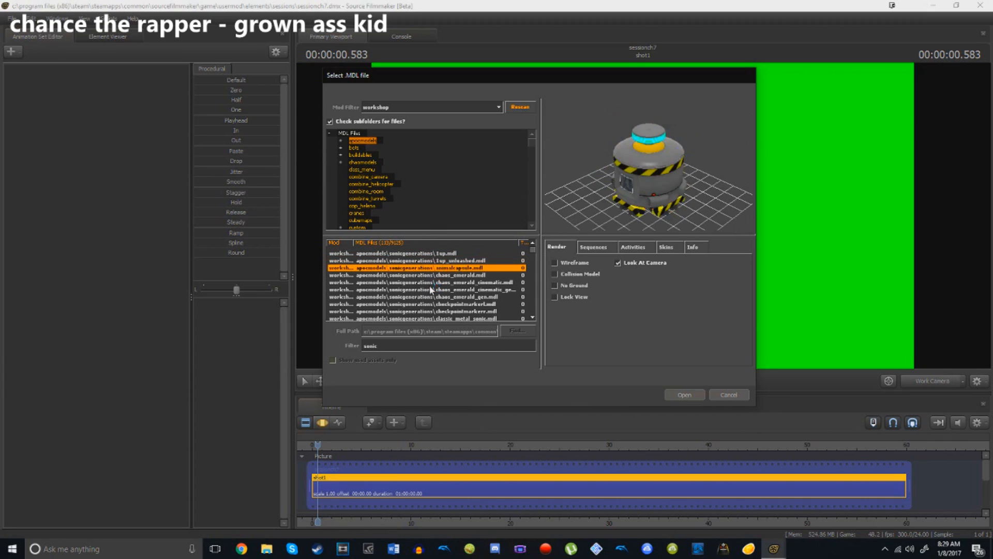
left_click(433, 290)
scroll(431, 291, "down", 5)
left_click(429, 291)
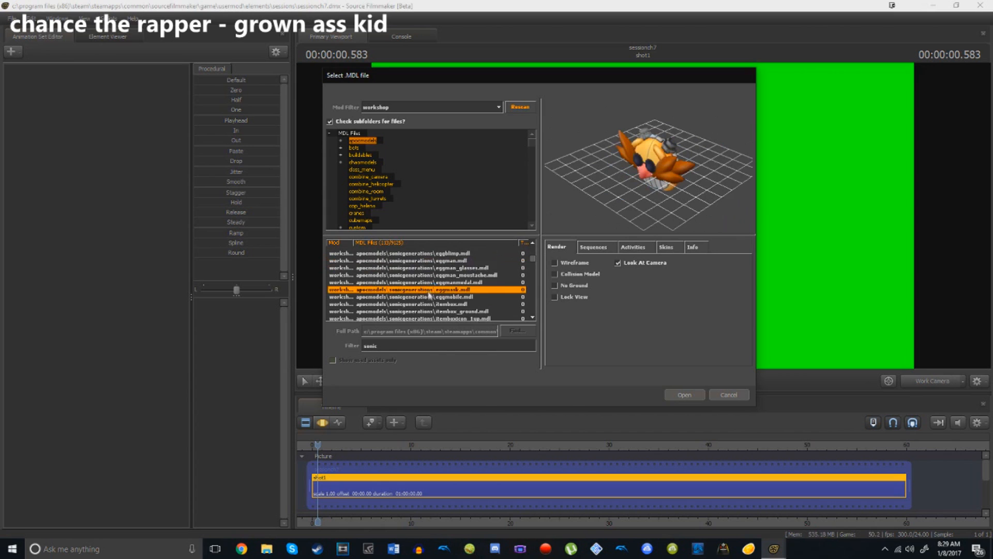
left_click(436, 298)
scroll(444, 294, "down", 1)
scroll(442, 291, "down", 4)
left_click(433, 283)
scroll(433, 283, "down", 4)
left_click(436, 283)
left_click(458, 298)
left_click(457, 311)
scroll(456, 300, "down", 3)
scroll(457, 299, "up", 5)
left_click(457, 297)
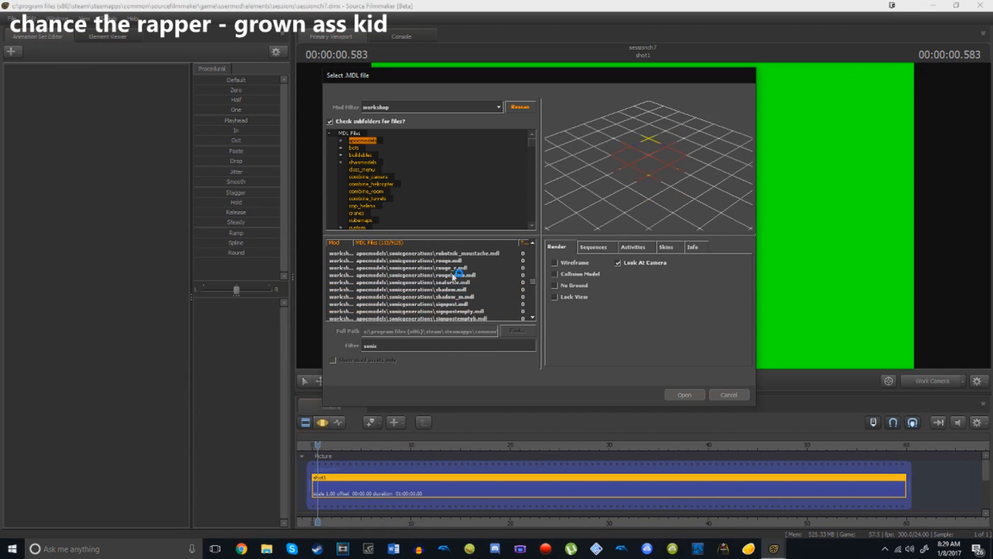
scroll(452, 281, "up", 1)
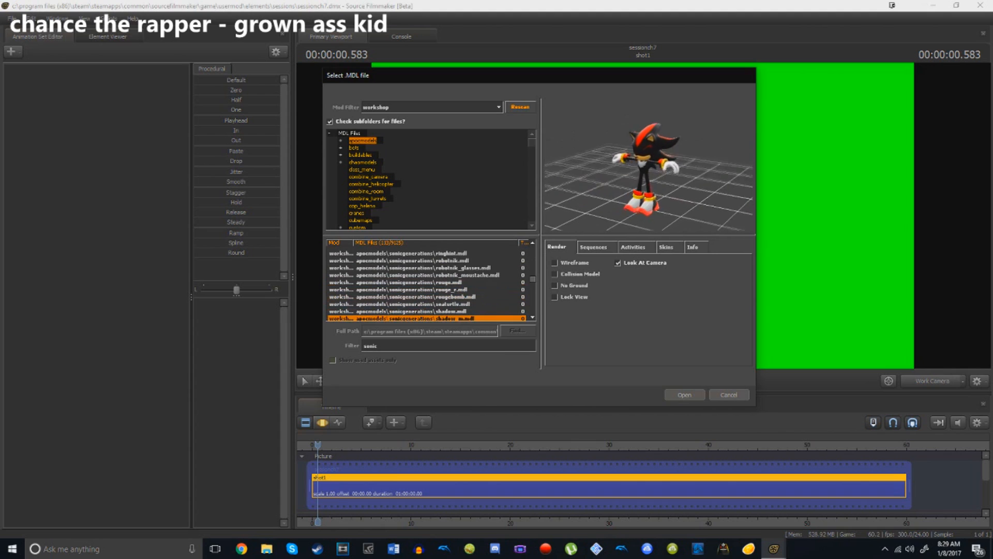
scroll(457, 310, "down", 3)
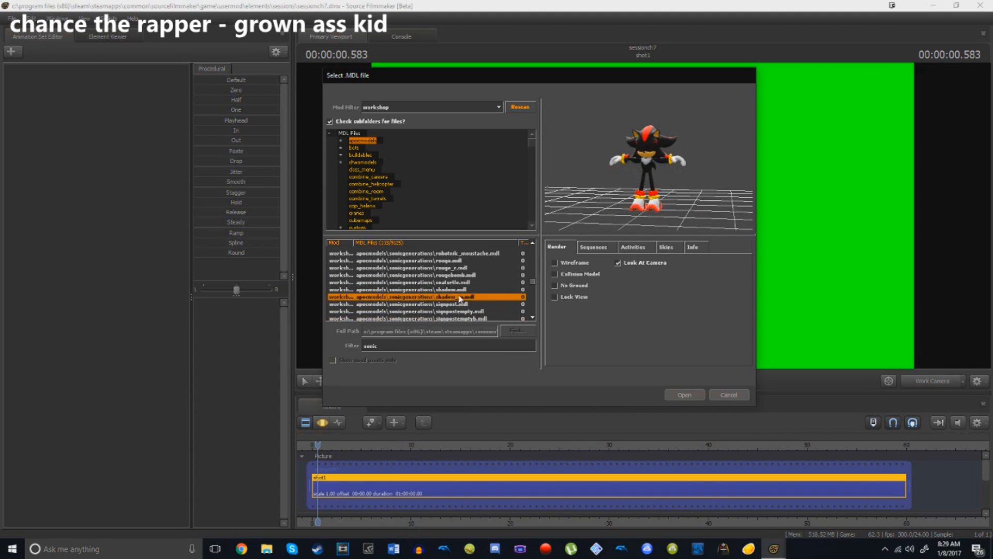
left_click(456, 304)
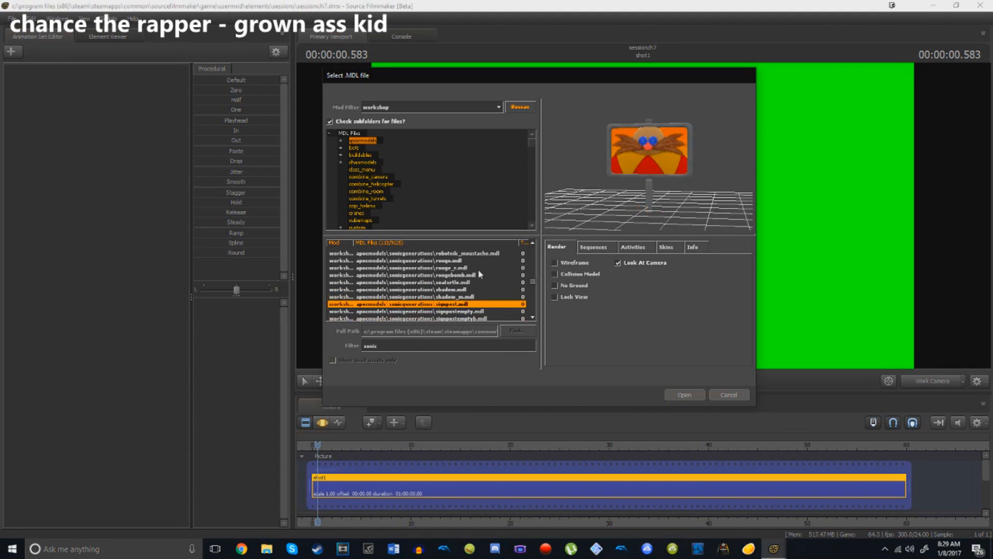
Step: Check the other workshop model folders, from bots and buildables down past effects and egypt, for models matching the sonic filter
left_click(356, 148)
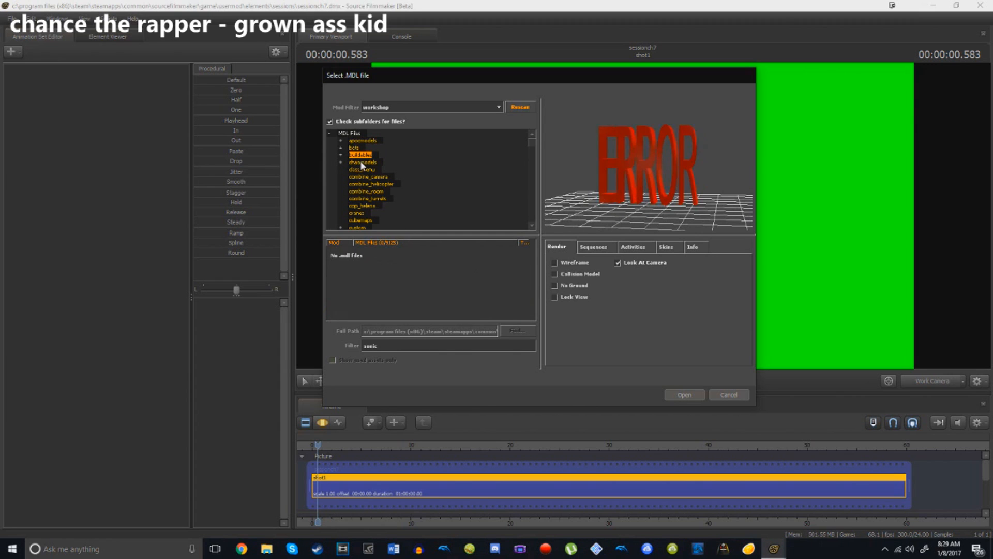
left_click(360, 162)
left_click(364, 171)
left_click(366, 179)
left_click(365, 193)
left_click(365, 201)
left_click(364, 213)
scroll(363, 207, "down", 2)
left_click(362, 177)
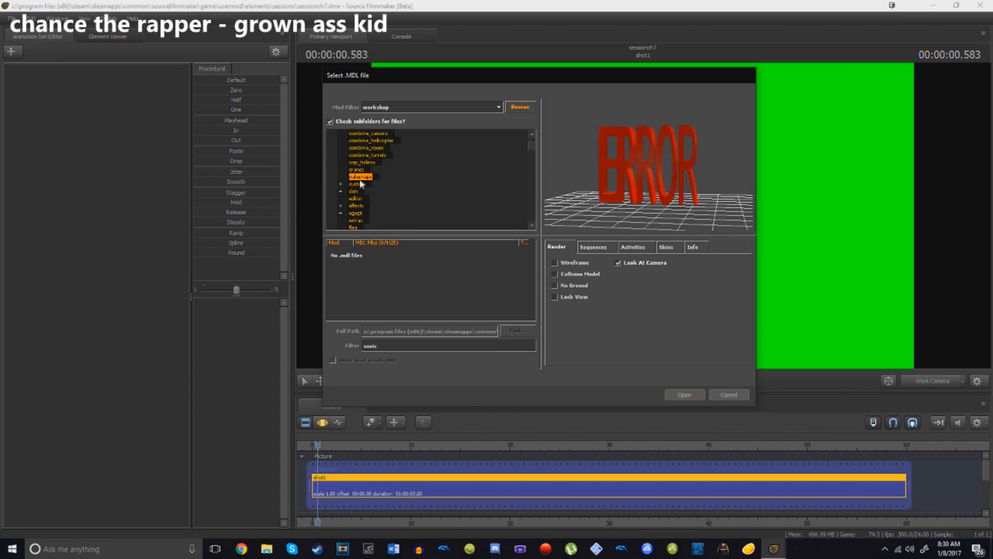
left_click(356, 192)
left_click(358, 206)
left_click(361, 212)
scroll(360, 213, "down", 2)
left_click(357, 178)
left_click(355, 184)
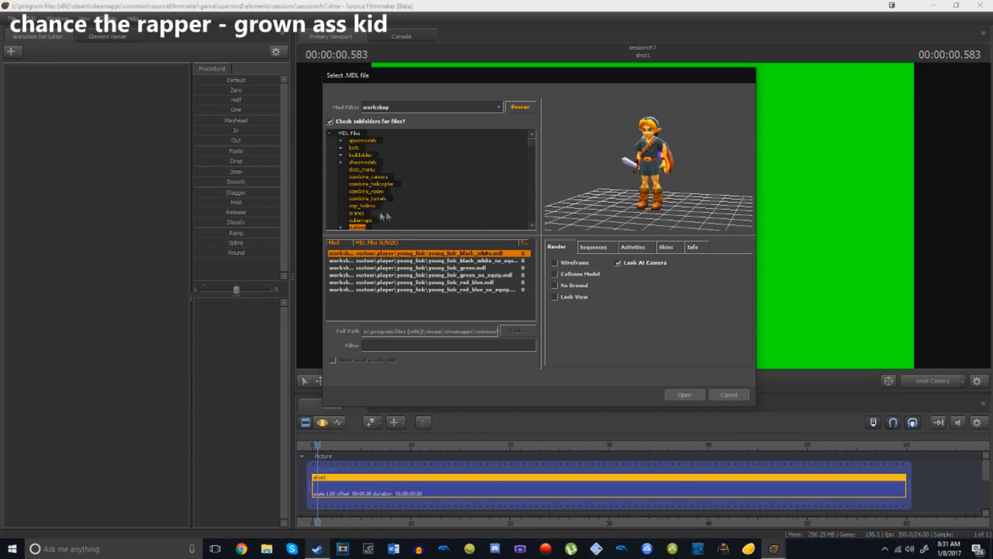
Step: Go through the workshop model folders without a name filter and select the hyrulewarriors folder
scroll(385, 207, "down", 2)
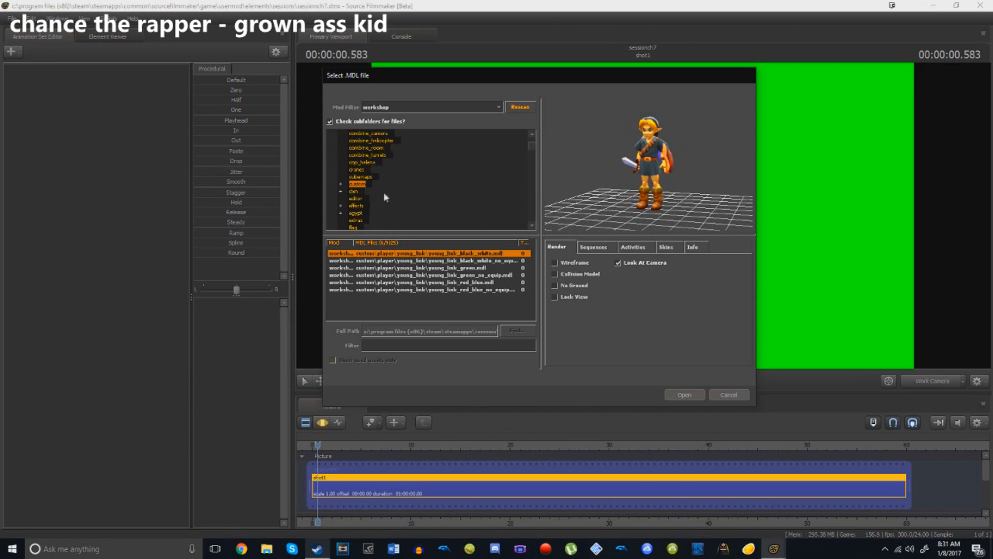
left_click(354, 191)
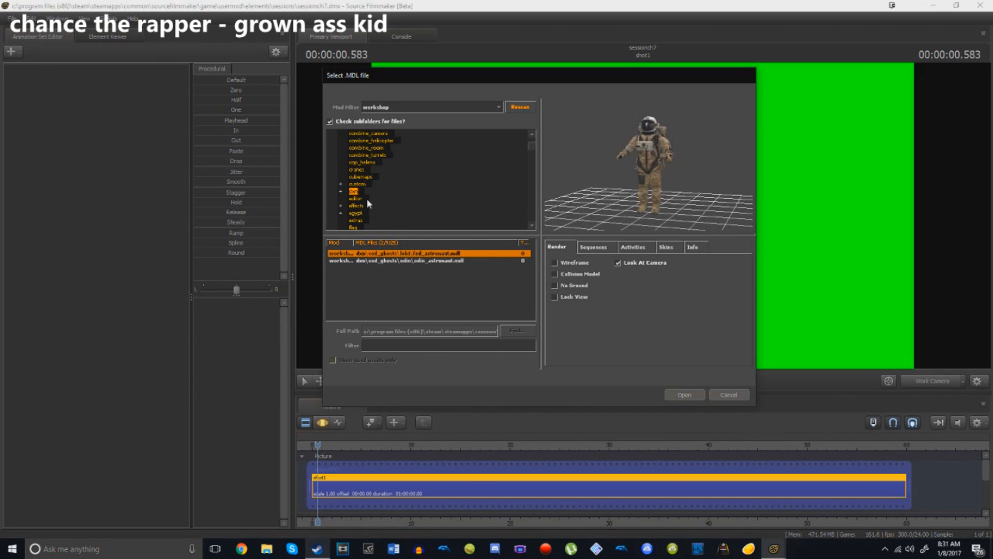
left_click(361, 199)
left_click(360, 205)
left_click(356, 214)
scroll(375, 192, "down", 4)
left_click(362, 199)
left_click(364, 206)
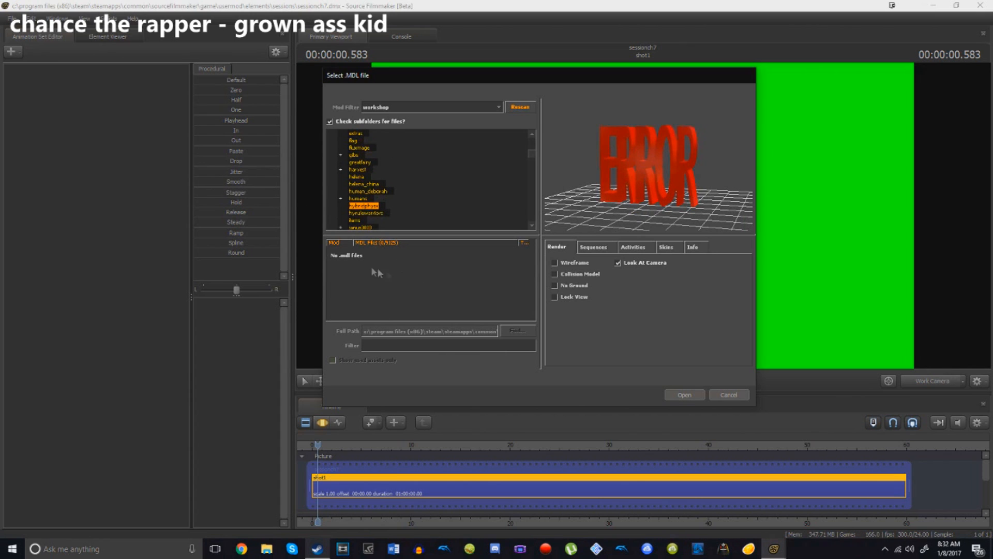
key("Down")
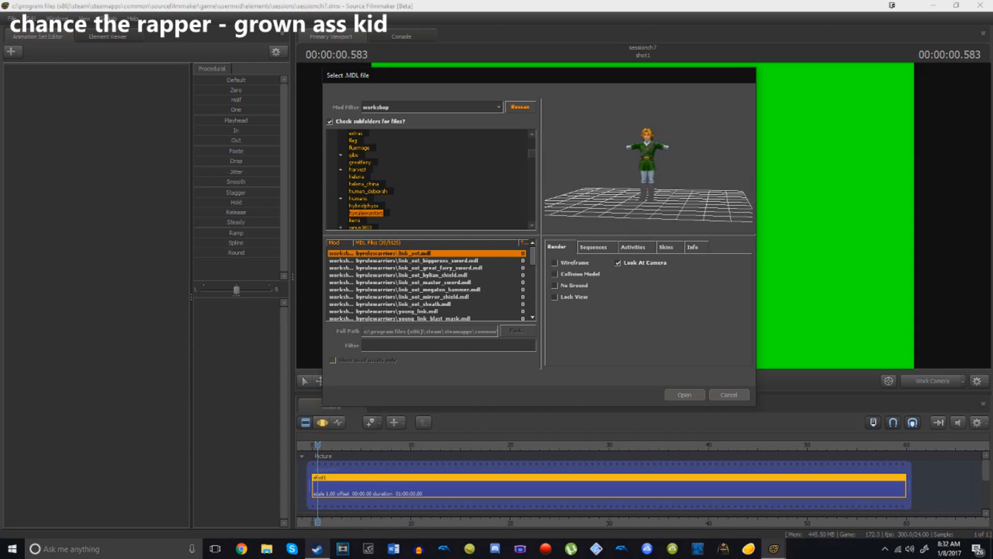
Step: Preview several Link models in the hyrulewarriors folder, including young_link_kokiri_sheath.mdl
left_click(442, 261)
left_click(443, 275)
left_click_drag(444, 291, 628, 198)
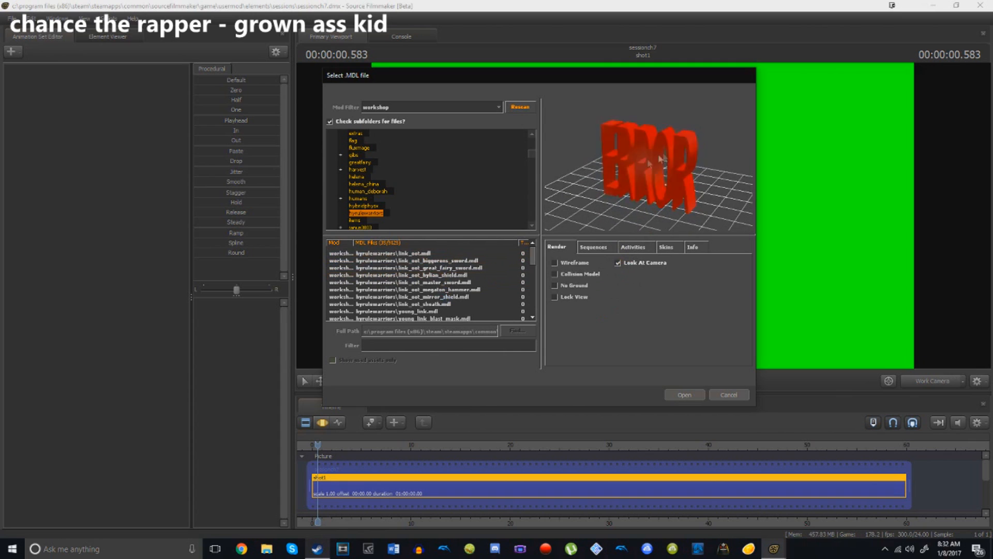
scroll(454, 280, "down", 8)
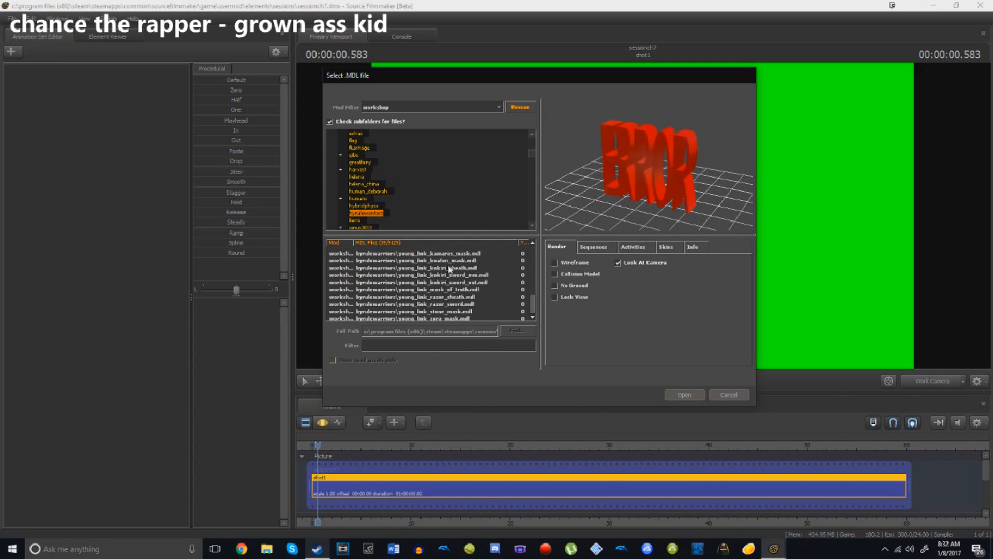
left_click(449, 267)
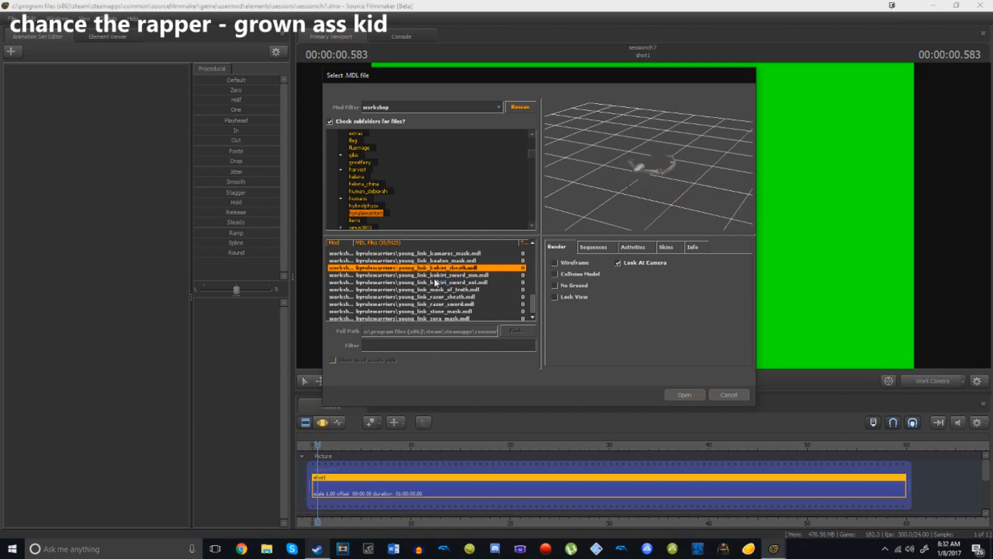
Step: Check the workshop model folders below hyrulewarriors, from items down to the folder containing the map_props models
scroll(380, 212, "down", 1)
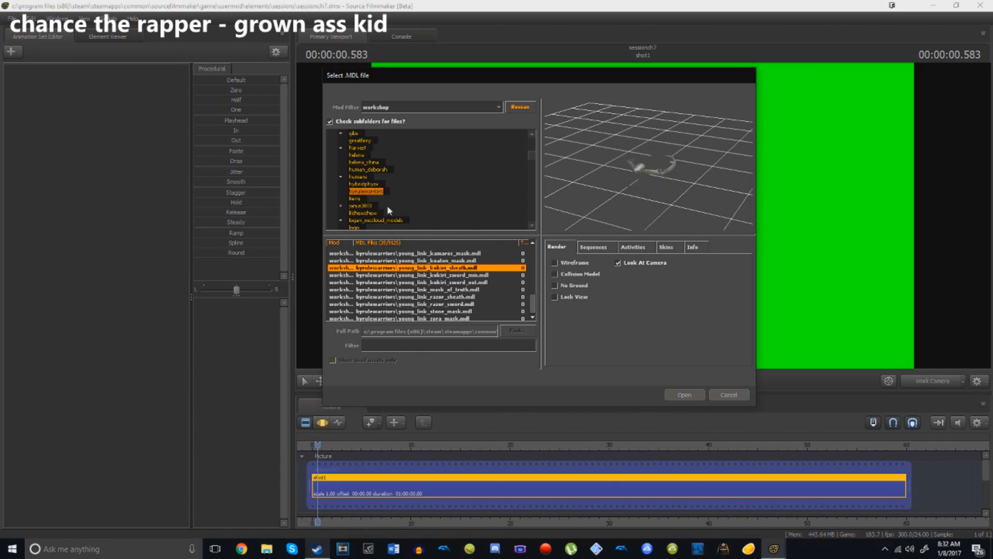
left_click(356, 198)
left_click(358, 205)
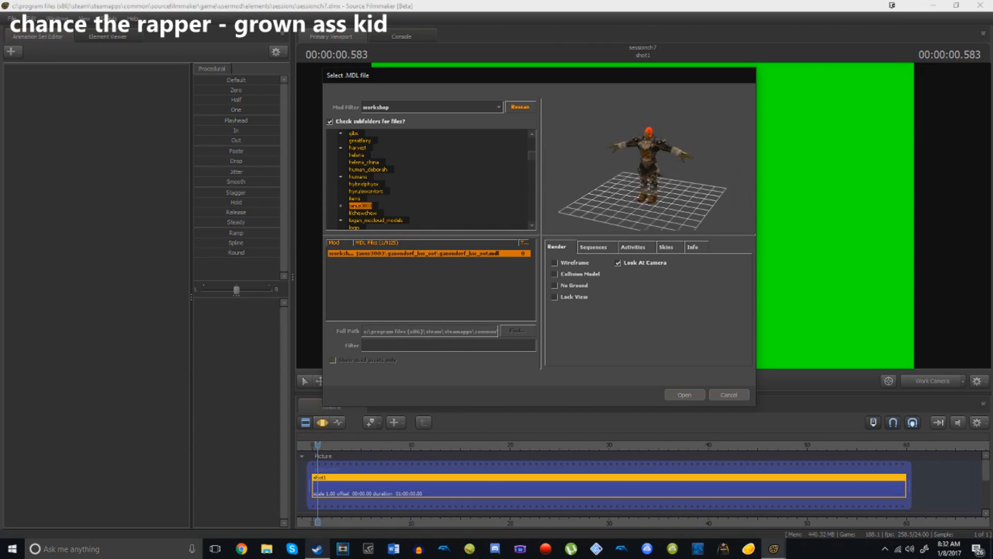
left_click(363, 212)
left_click(368, 219)
scroll(374, 212, "down", 1)
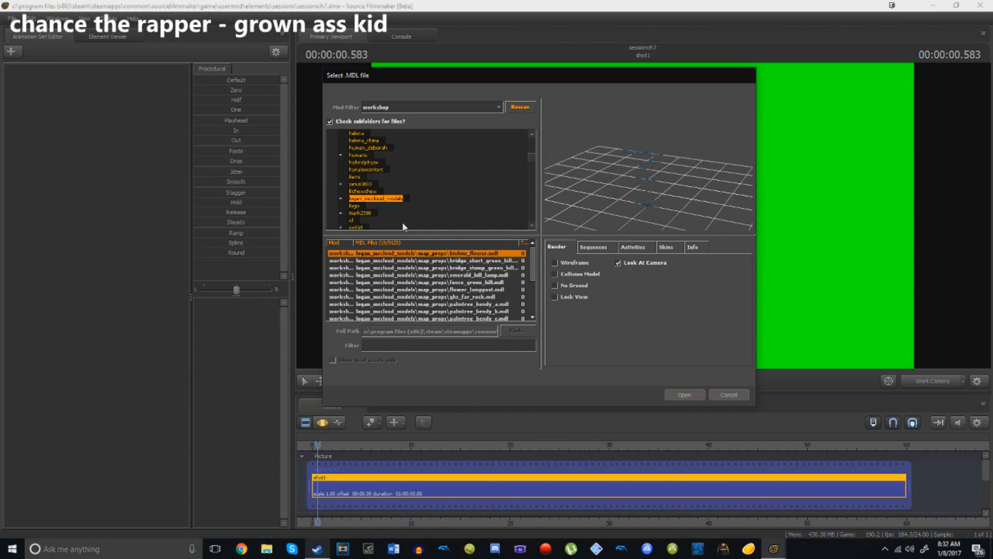
Step: Preview the green hill bridge, green hill fence and bendy palm tree models among the map_props
left_click(403, 260)
left_click(469, 283)
left_click(464, 304)
left_click(461, 311)
scroll(460, 311, "down", 3)
Step: Check the models in the mark2580 and oot3d workshop folders
left_click(367, 212)
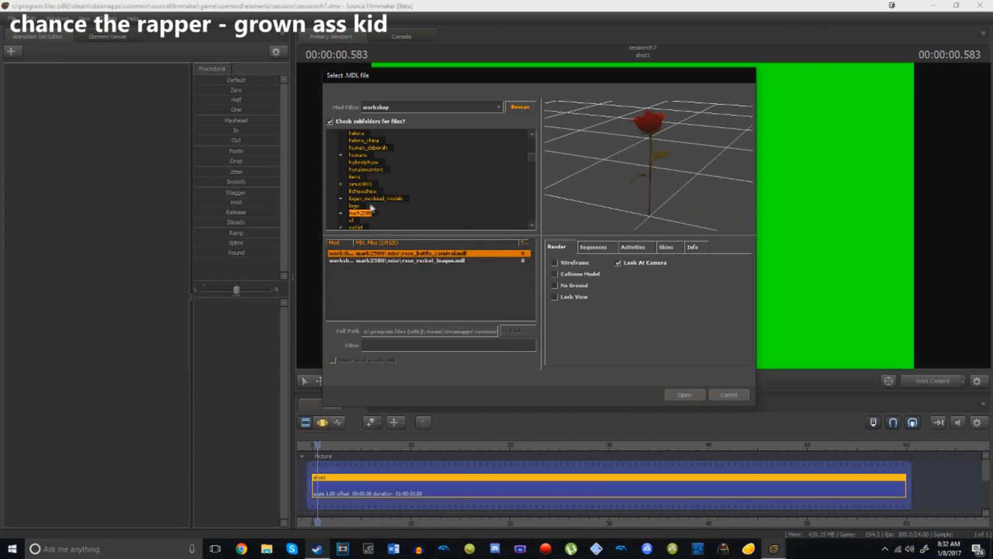
scroll(362, 210, "down", 1)
left_click(352, 205)
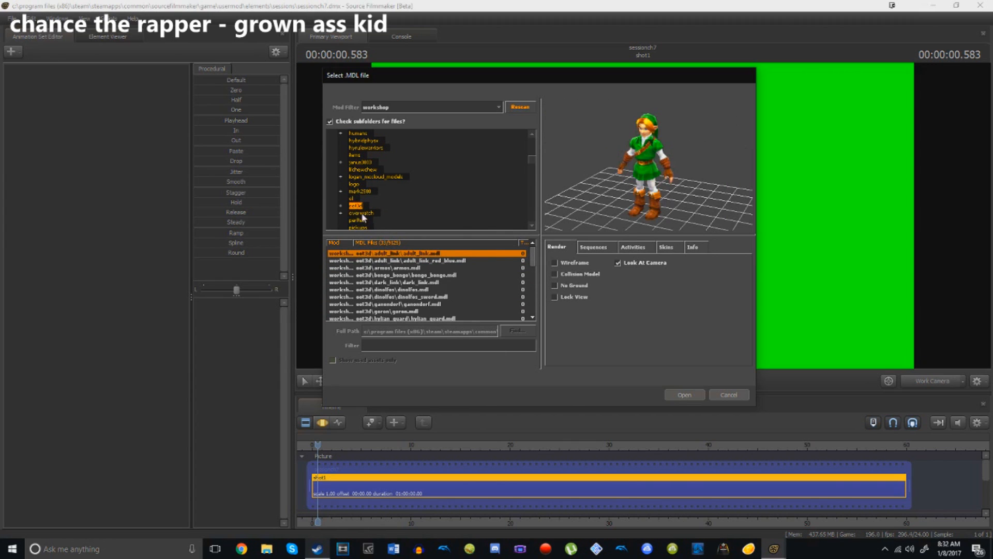
Step: Go through the overwatch folder's models, previewing overwatch_anims_valvebiped.mdl and captain_amari.mdl and scanning the characters, props and weapons
scroll(374, 211, "down", 1)
left_click(365, 192)
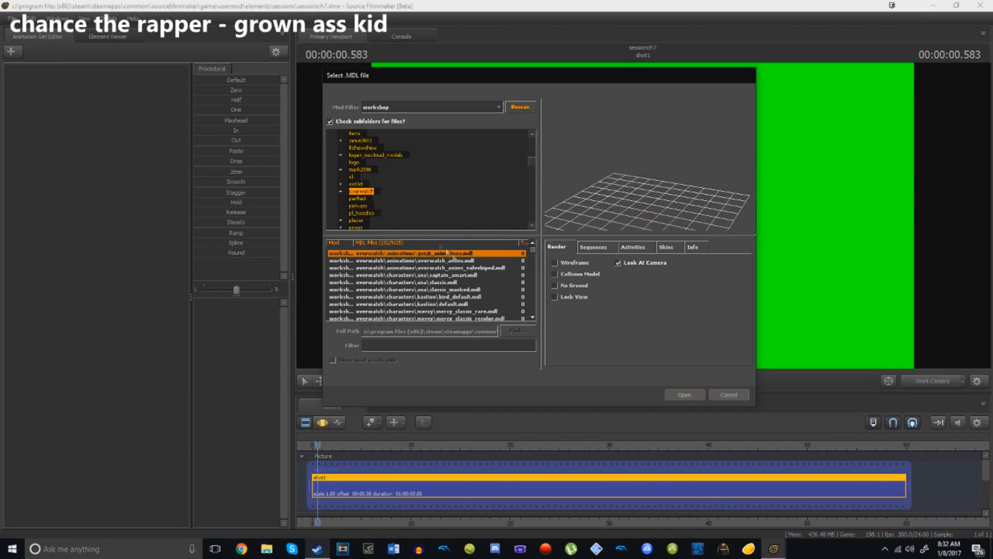
left_click(439, 268)
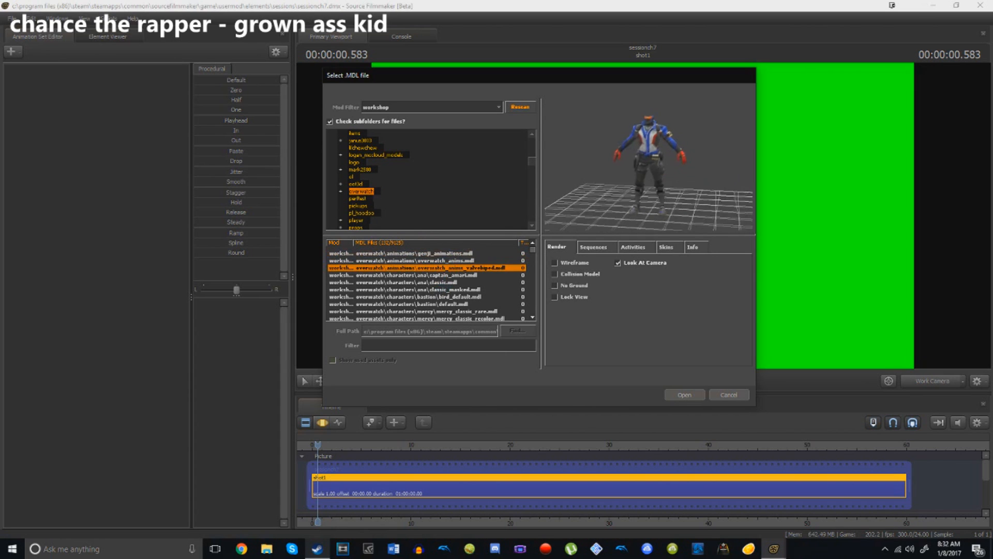
left_click(455, 275)
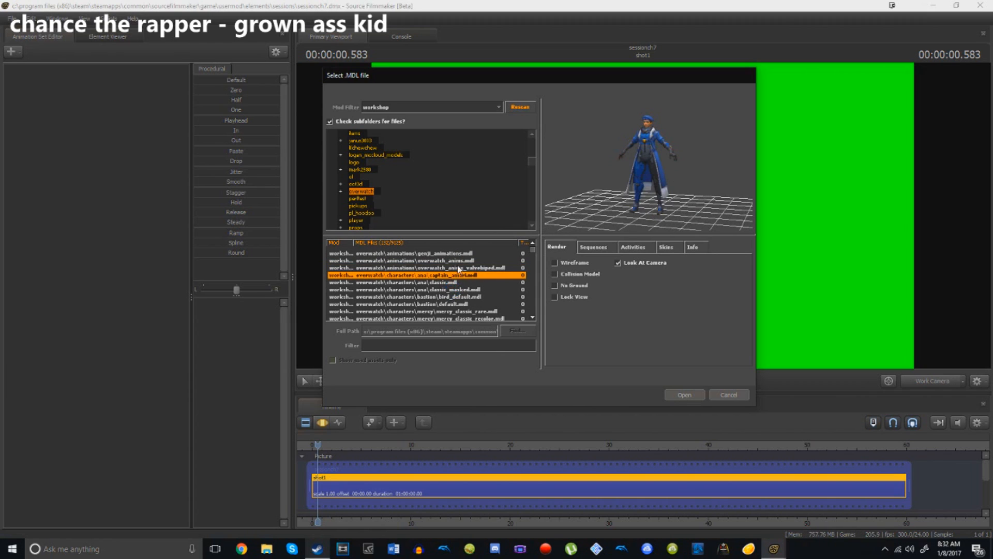
scroll(451, 298, "down", 10)
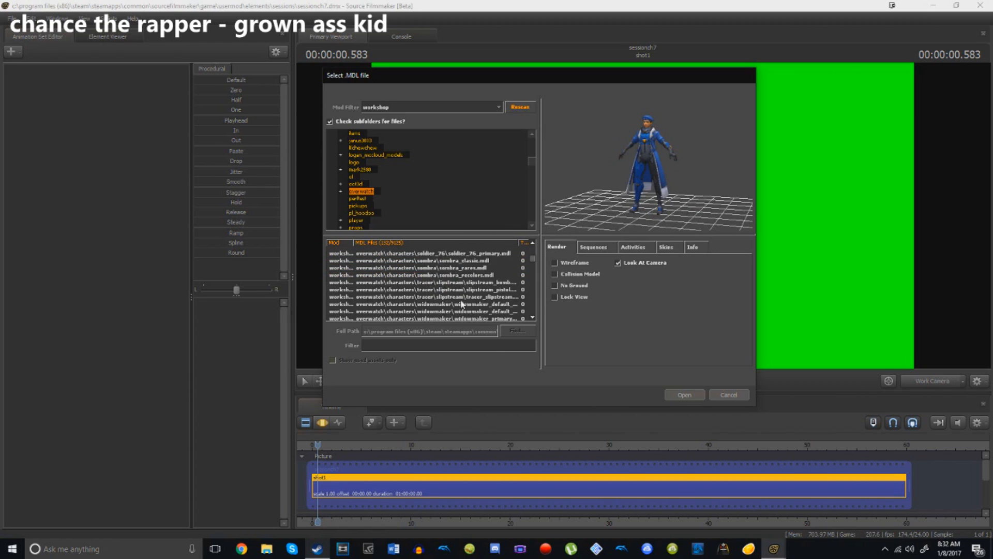
scroll(465, 313, "down", 10)
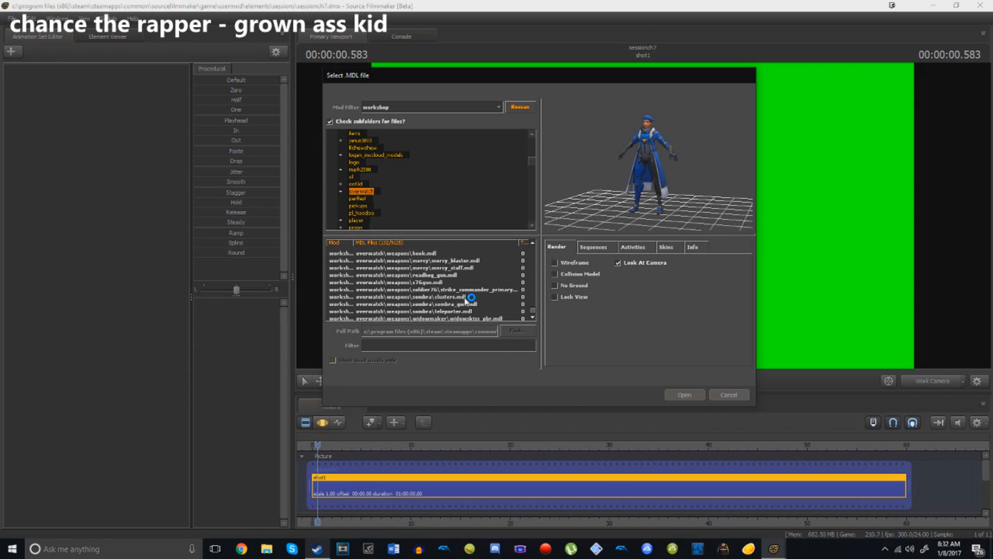
scroll(463, 284, "up", 10)
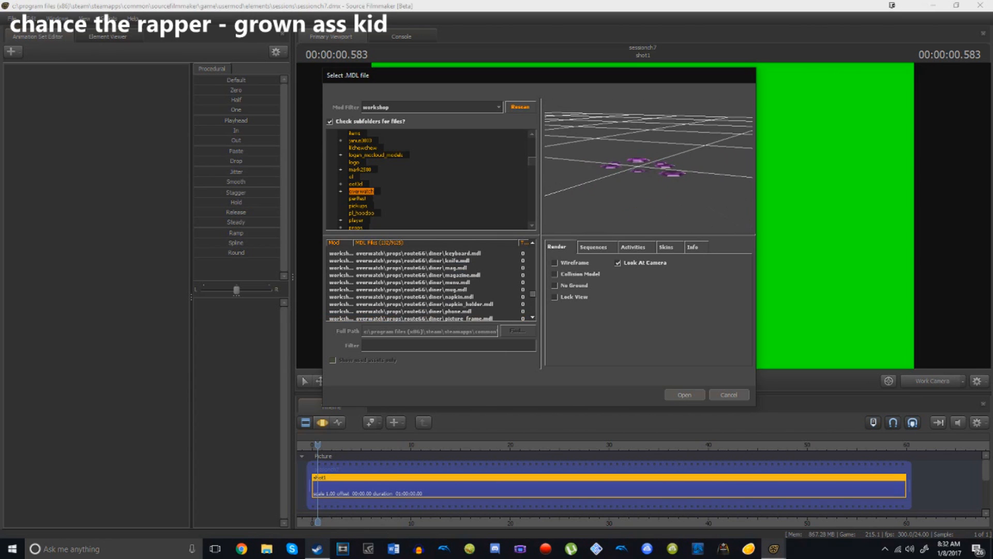
scroll(435, 297, "up", 15)
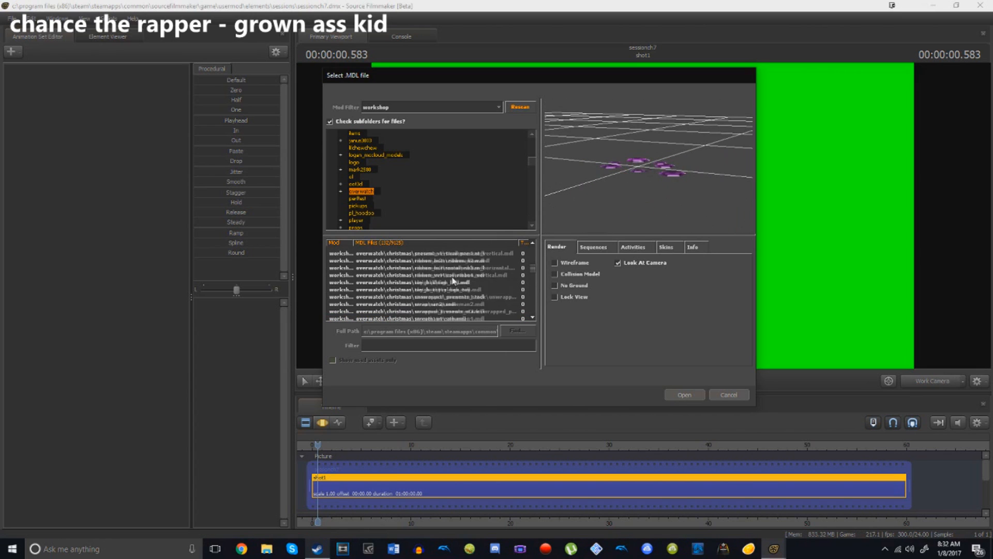
scroll(443, 278, "up", 2)
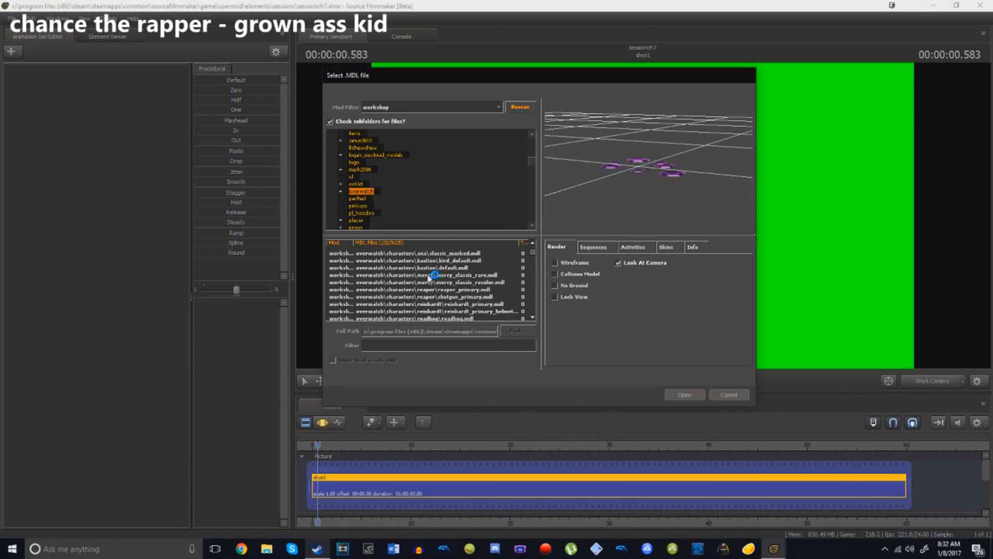
Step: Preview the bastion default model and the mercy_classic_rare and mercy_classic_recolor models in the overwatch folder
left_click(439, 268)
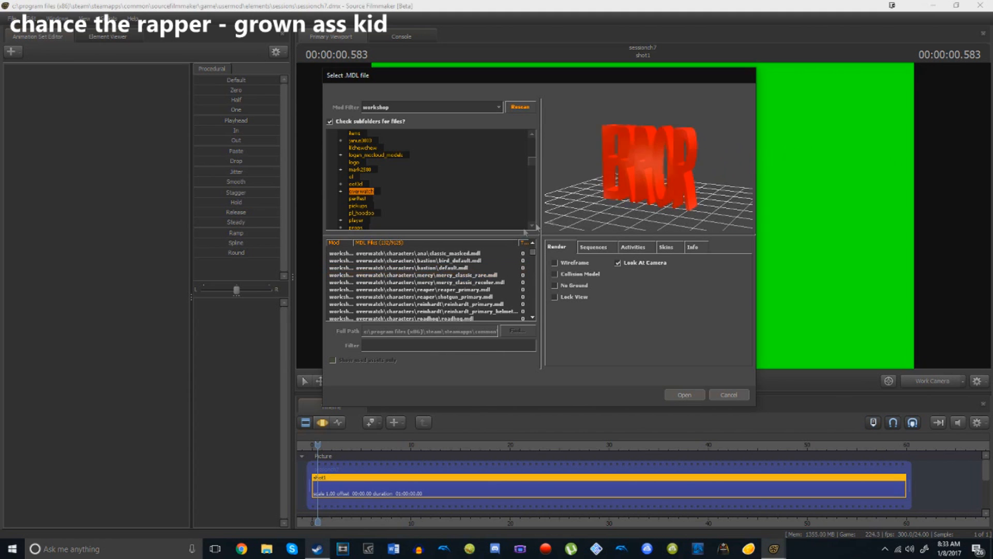
left_click(460, 267)
key("Down")
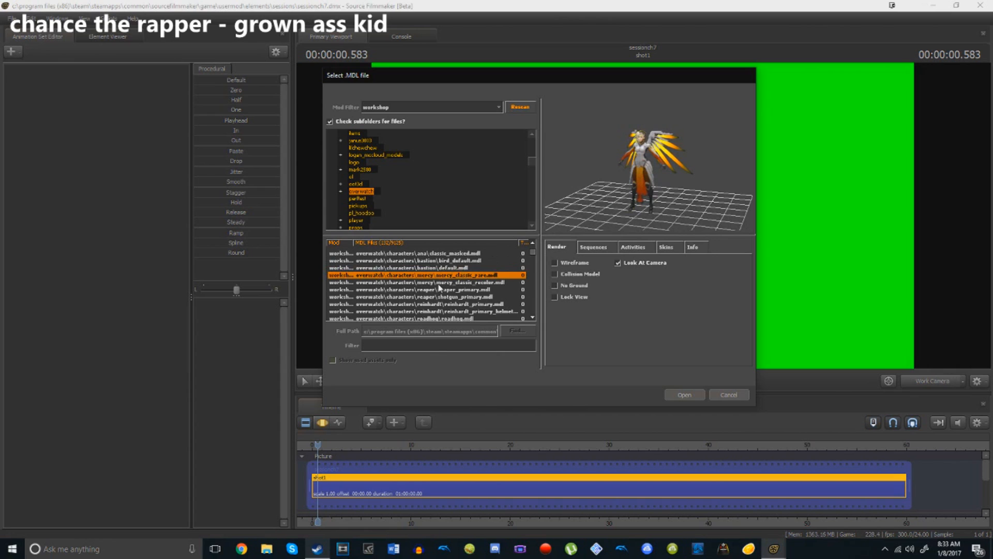
key("Down")
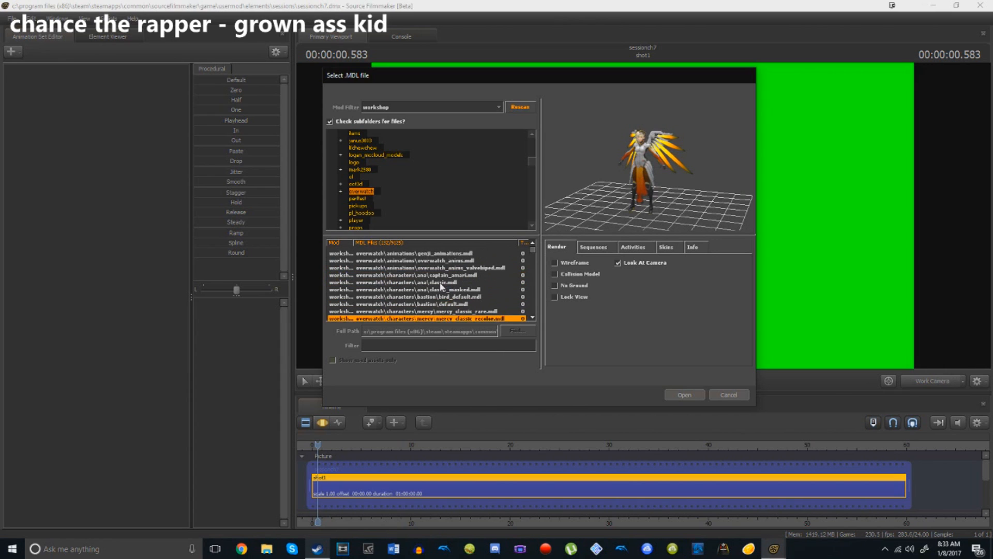
Step: Preview the overwatch animation models, including genji_animations.mdl, and the ana classic.mdl character
left_click(445, 276)
left_click(450, 267)
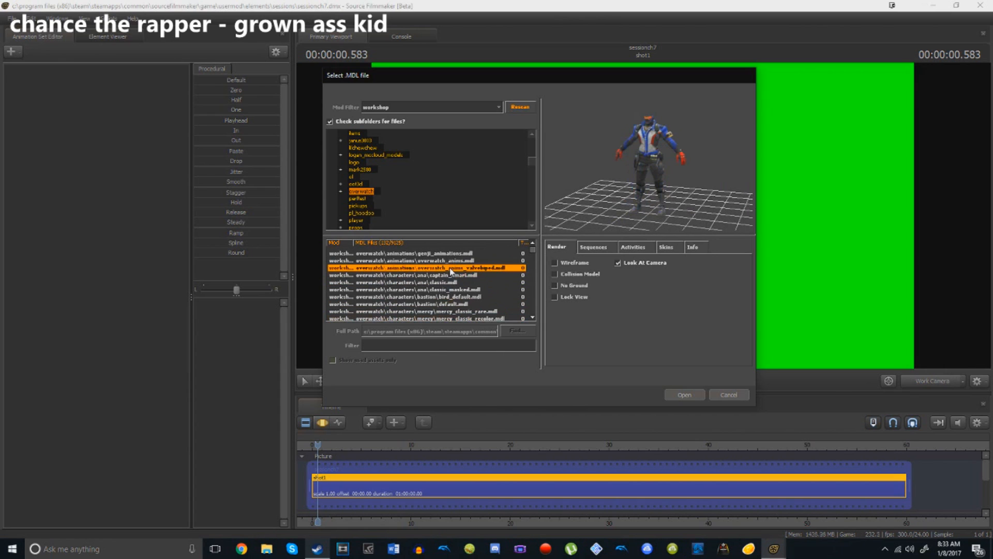
left_click(454, 260)
left_click(455, 254)
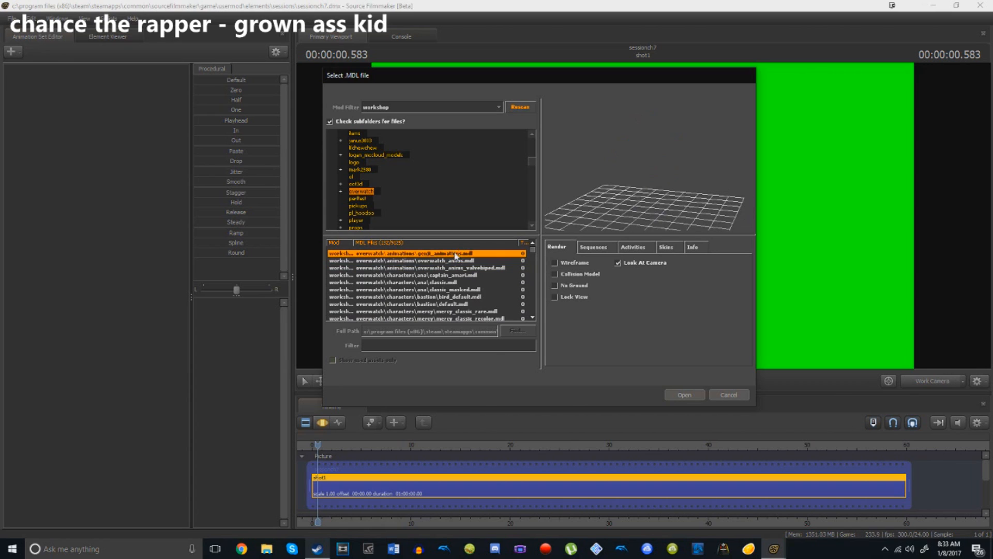
left_click(445, 282)
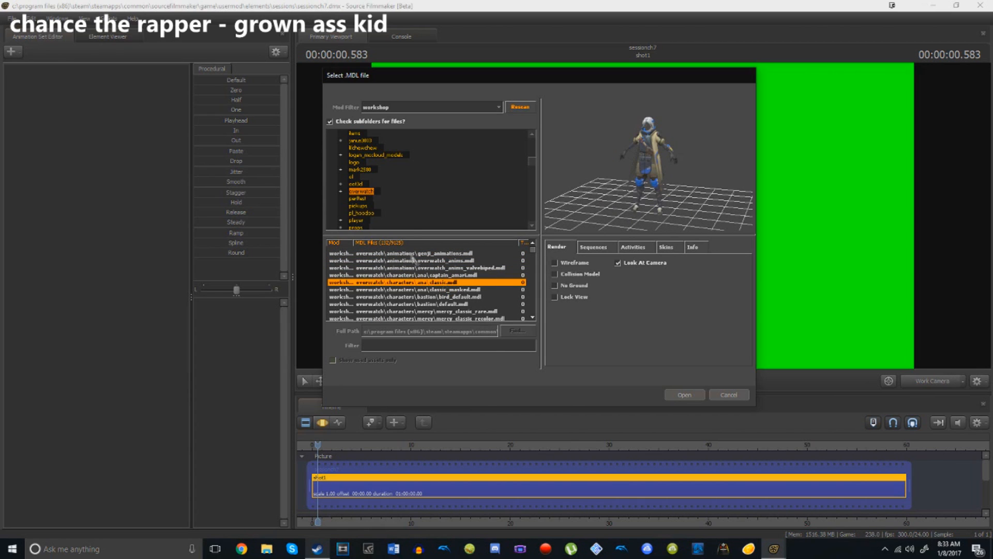
Step: Check the workshop folders just below overwatch, including pickups, and return to the overwatch folder
scroll(368, 177, "down", 1)
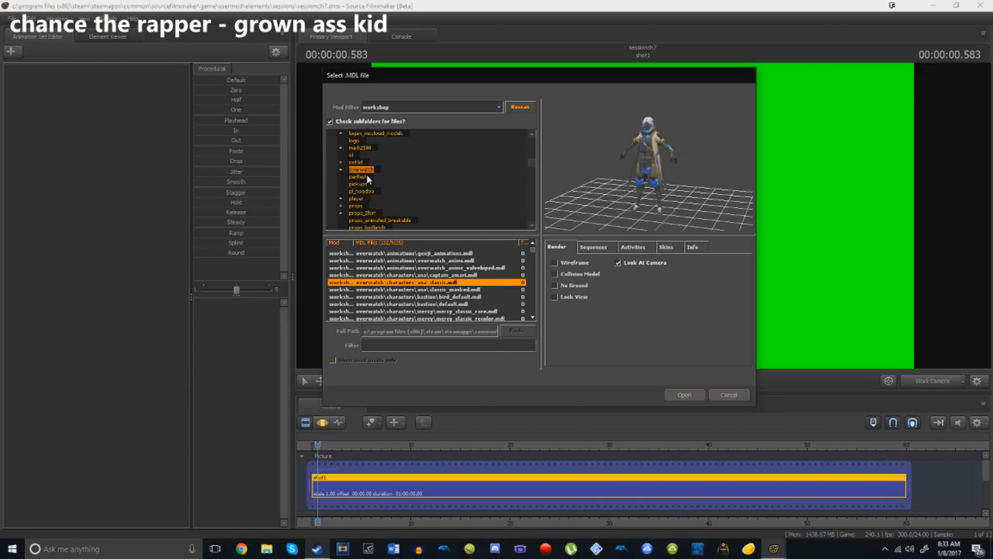
left_click(360, 199)
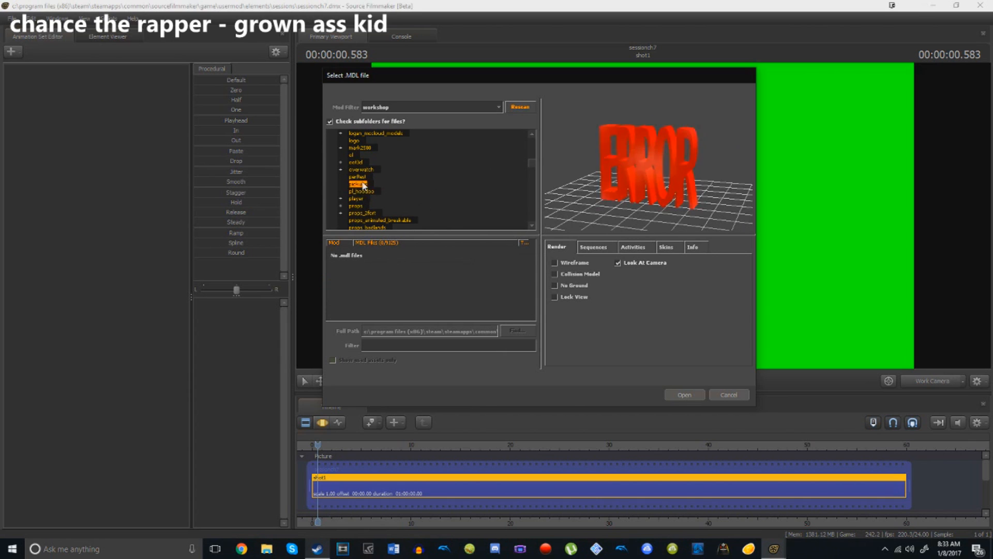
left_click(361, 170)
scroll(434, 265, "down", 5)
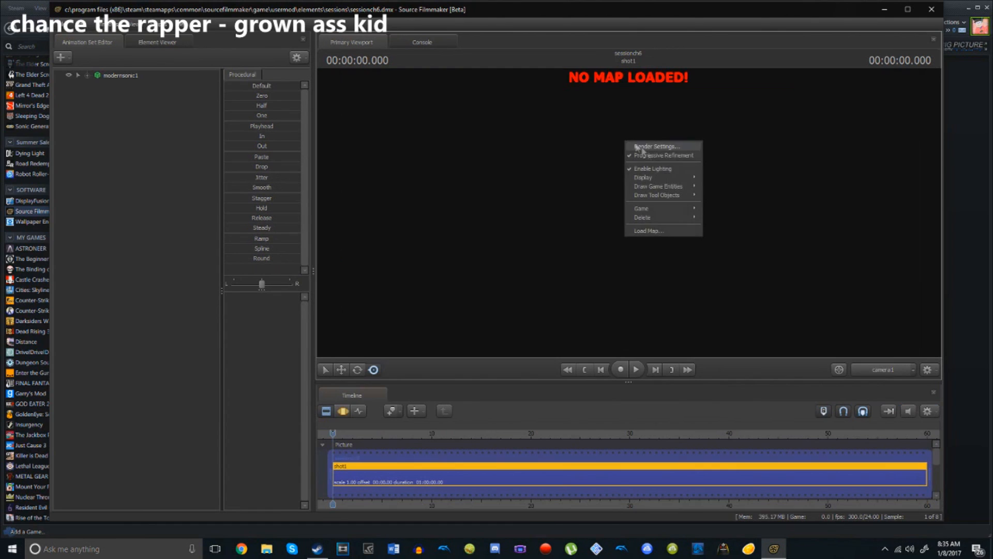
Step: Load the sfm_colorvoid.bsp workshop map in the sessionch6 session and maximize the program window
left_click(647, 228)
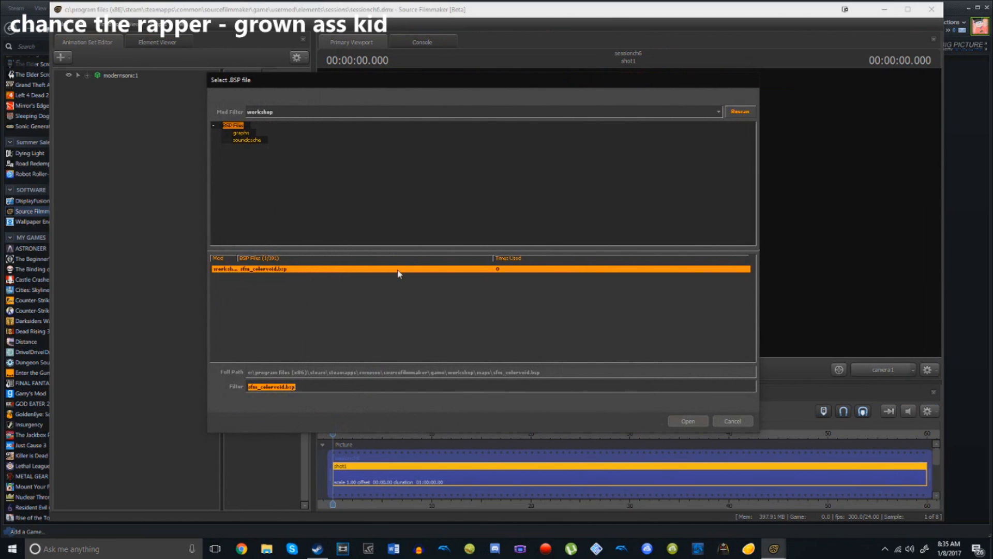
double_click(427, 269)
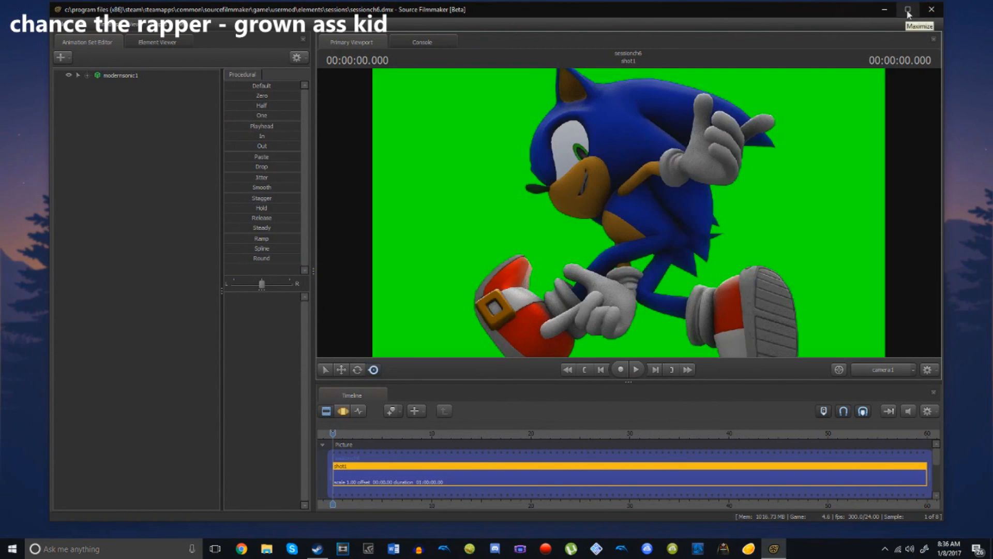
left_click(908, 9)
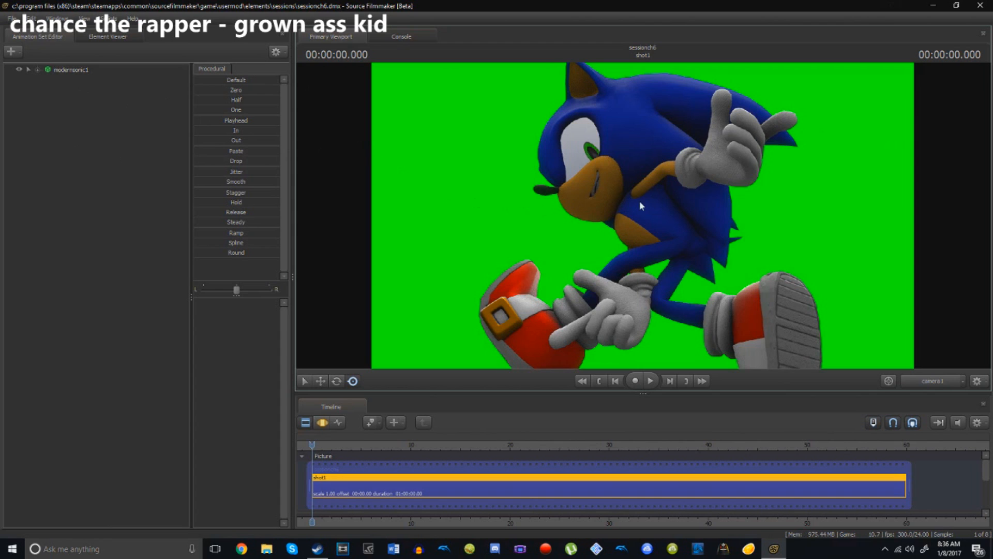
Step: Delete the modernsonic1 animation set and start creating an animation set for a new model
right_click(81, 69)
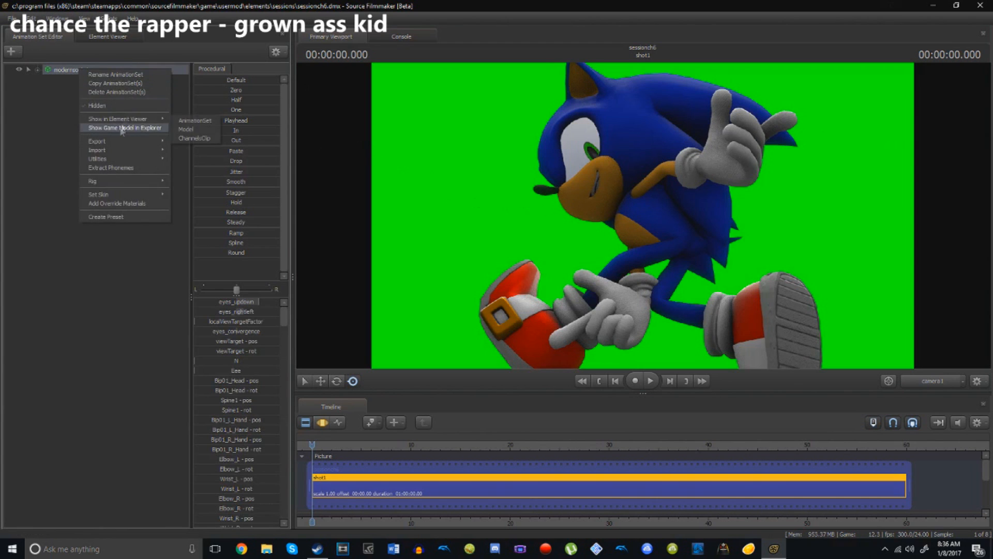
left_click(130, 95)
right_click(113, 106)
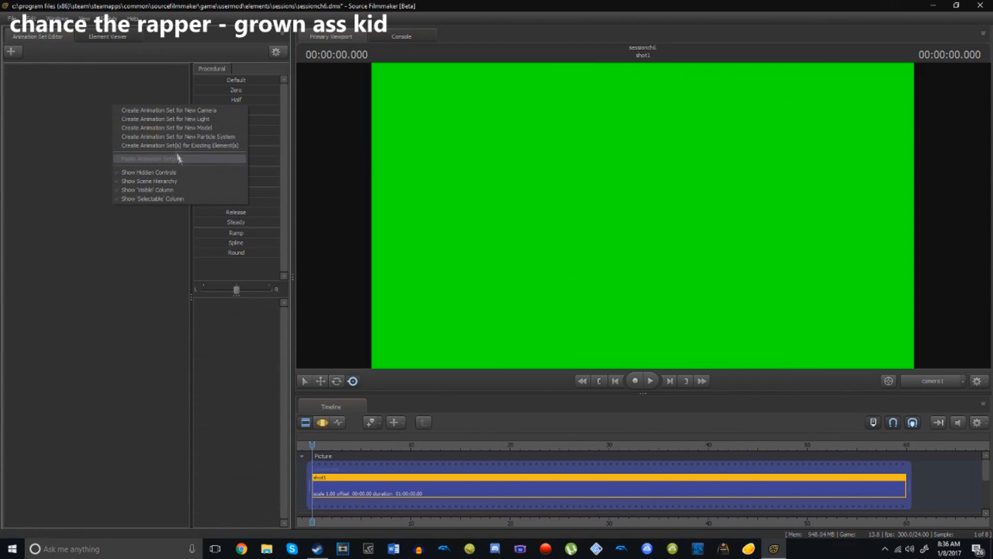
left_click(179, 128)
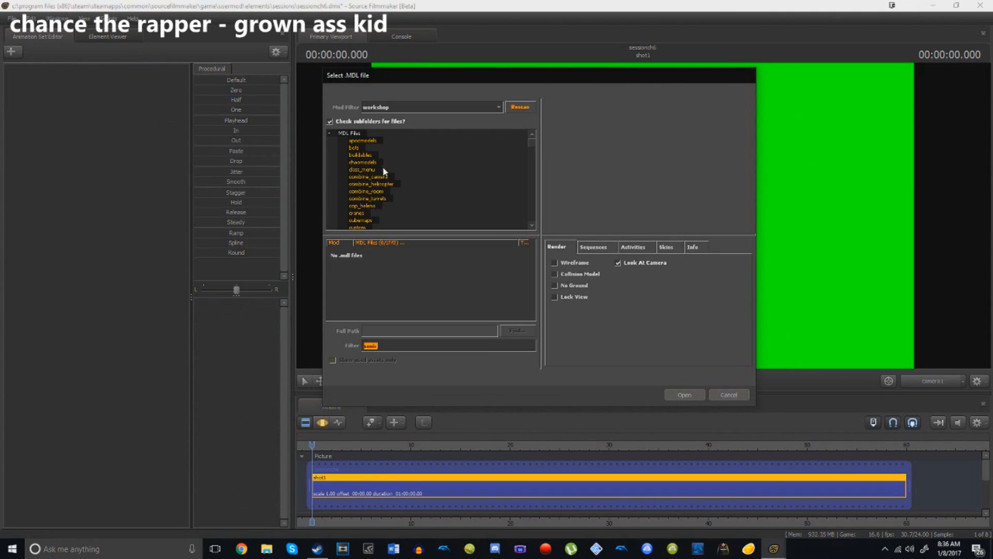
Step: Select the overwatch folder in the workshop models and clear the sonic name filter
scroll(388, 178, "down", 5)
scroll(390, 182, "down", 3)
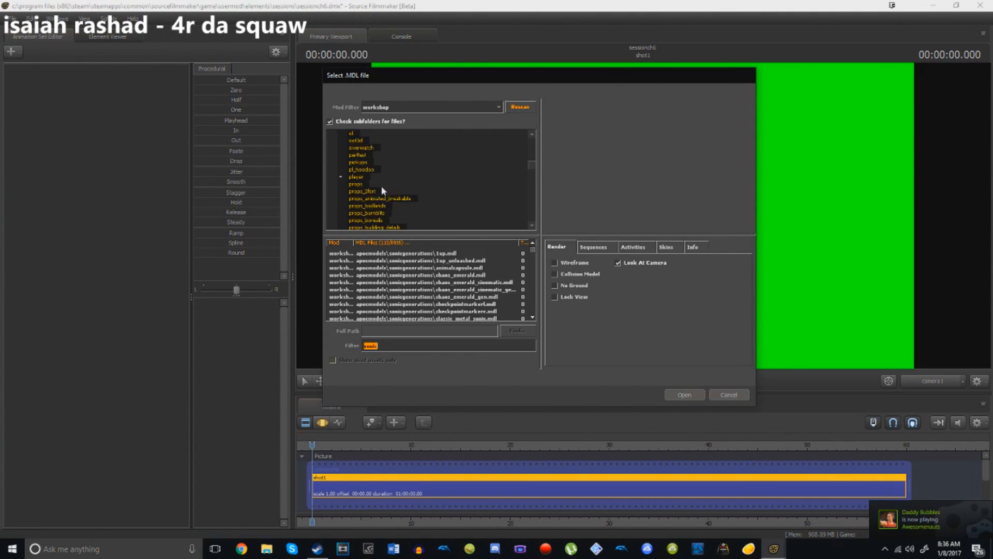
scroll(383, 186, "down", 3)
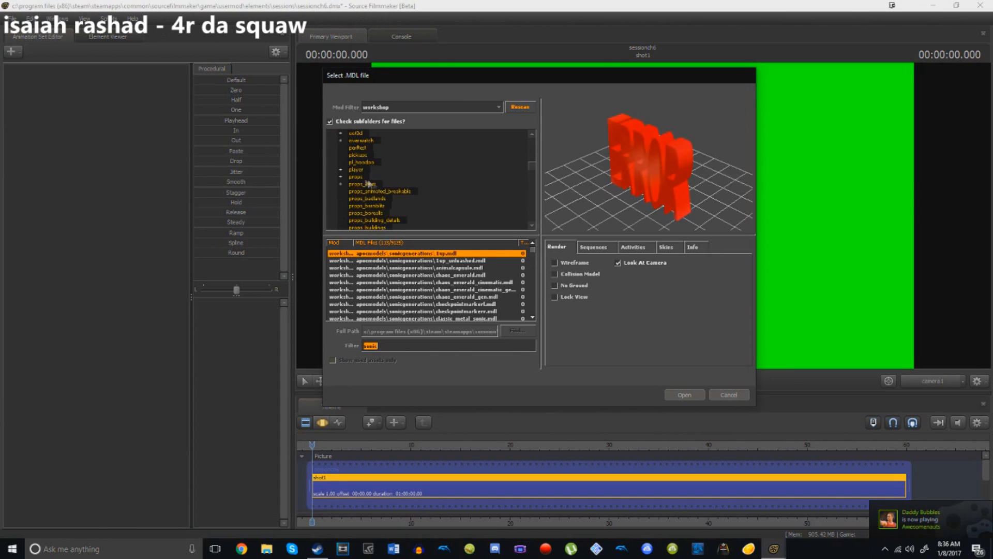
left_click(368, 141)
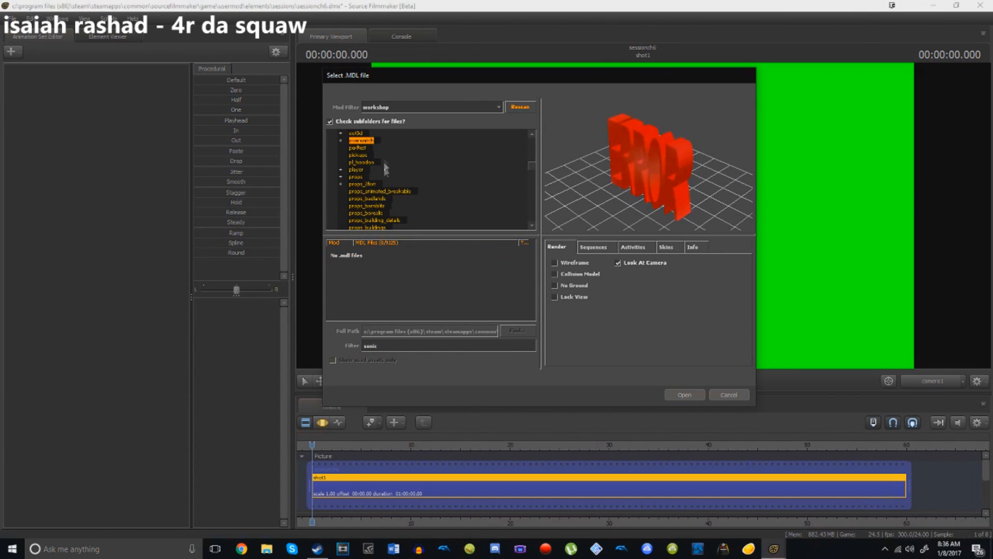
left_click_drag(381, 346, 358, 333)
key("BackSpace")
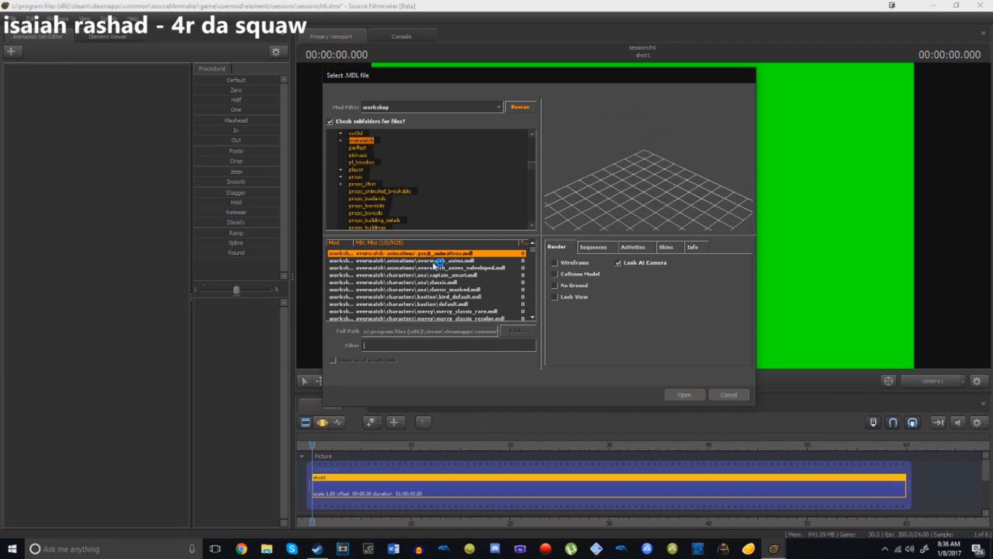
Step: Preview the overwatch animation models and the ana character models captain_amari.mdl, classic.mdl and classic_masked.mdl
left_click(446, 260)
left_click(452, 254)
left_click(452, 261)
left_click(449, 267)
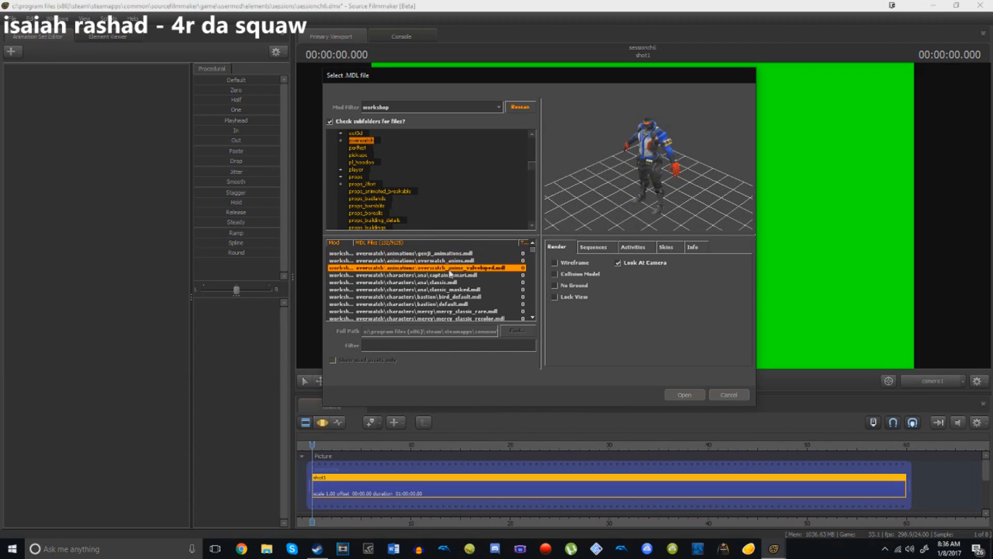
left_click(446, 276)
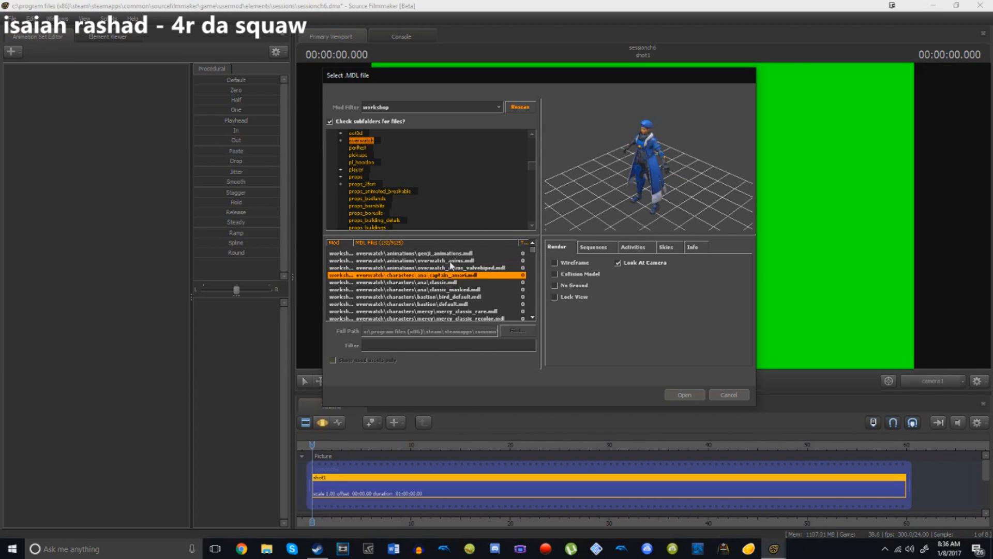
left_click(450, 267)
left_click(448, 275)
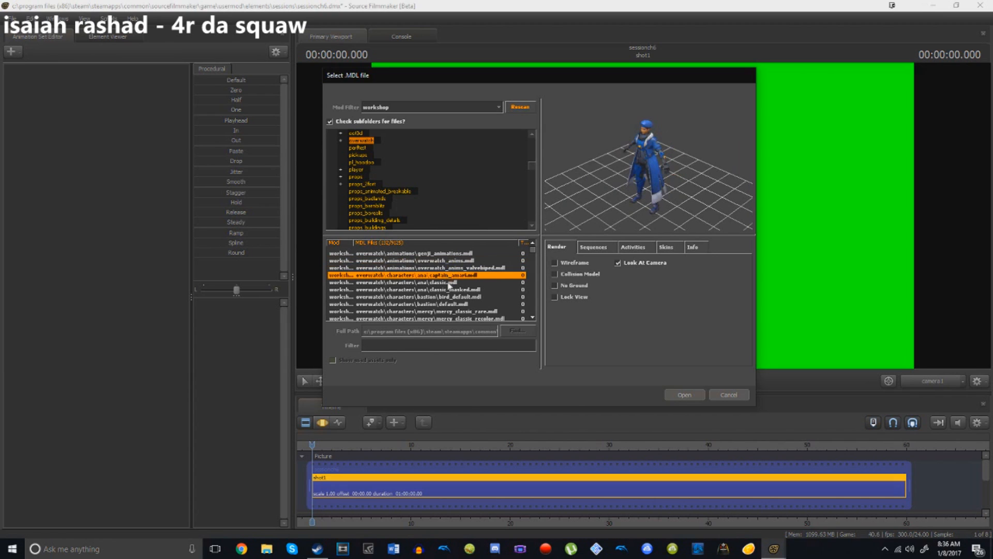
left_click(450, 282)
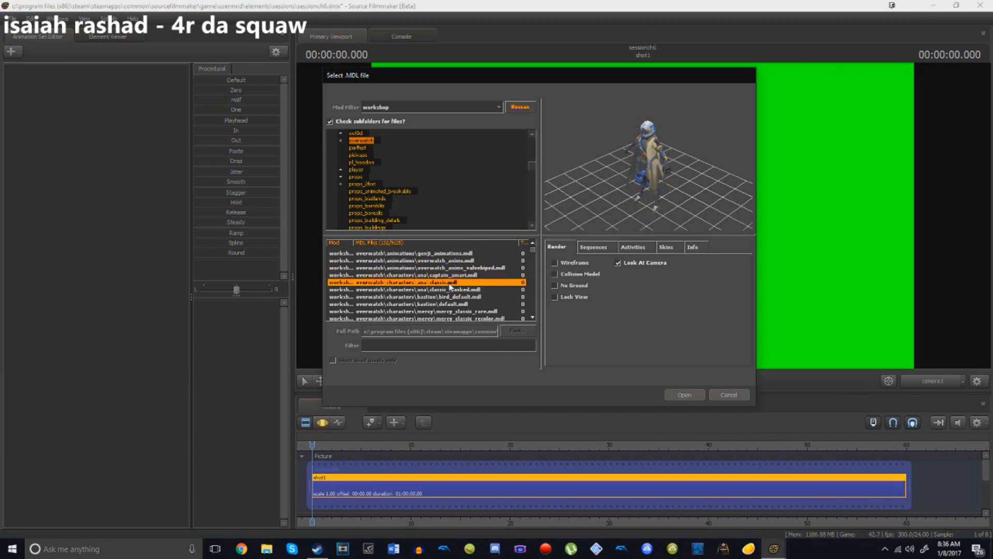
left_click(450, 289)
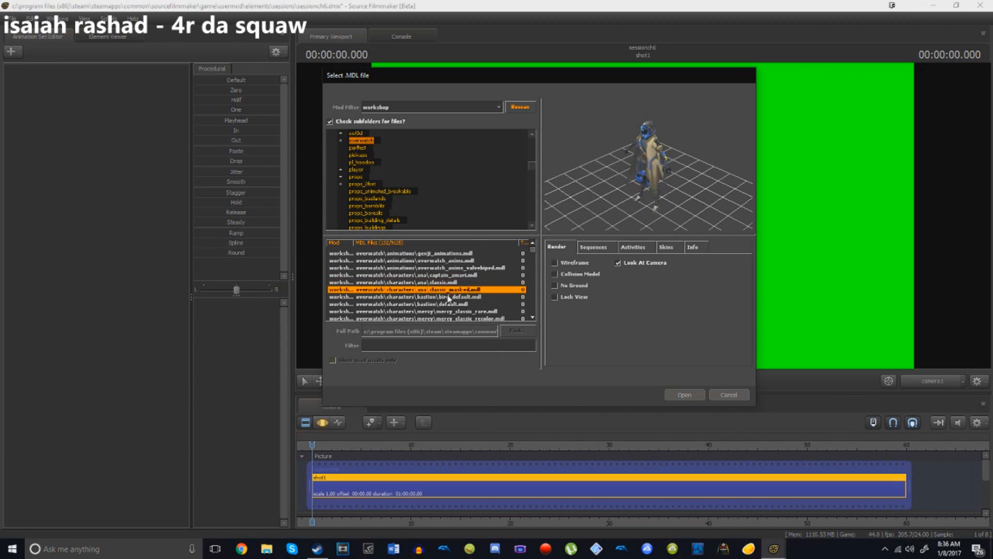
Step: Add the overwatch bastion model bird_default.mdl to the session as an animation set
left_click(451, 297)
scroll(449, 299, "down", 1)
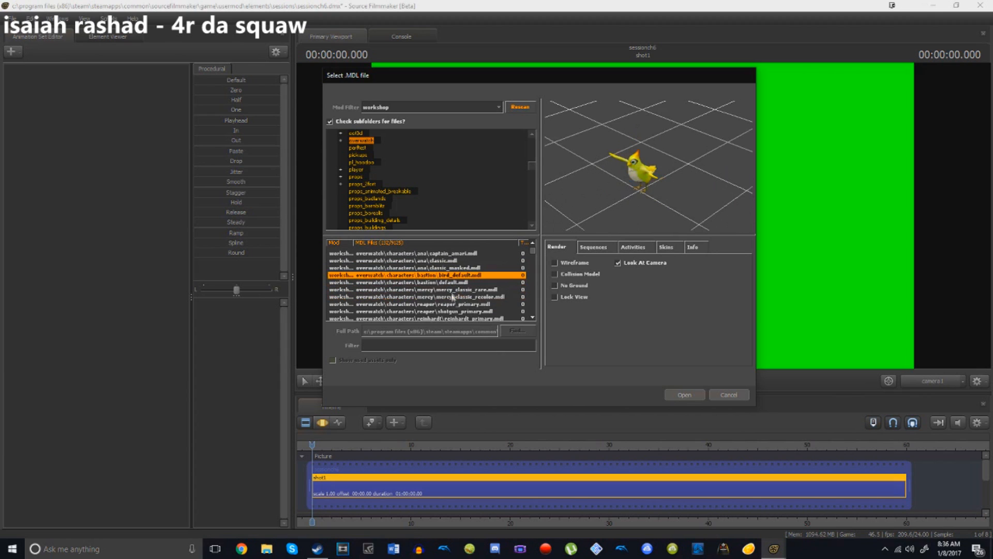
scroll(453, 296, "up", 1)
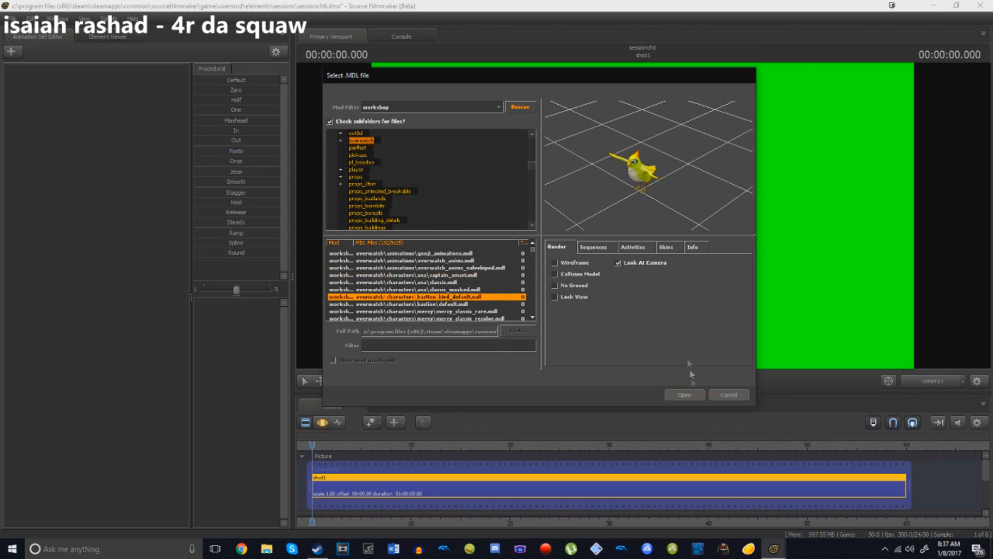
left_click(685, 394)
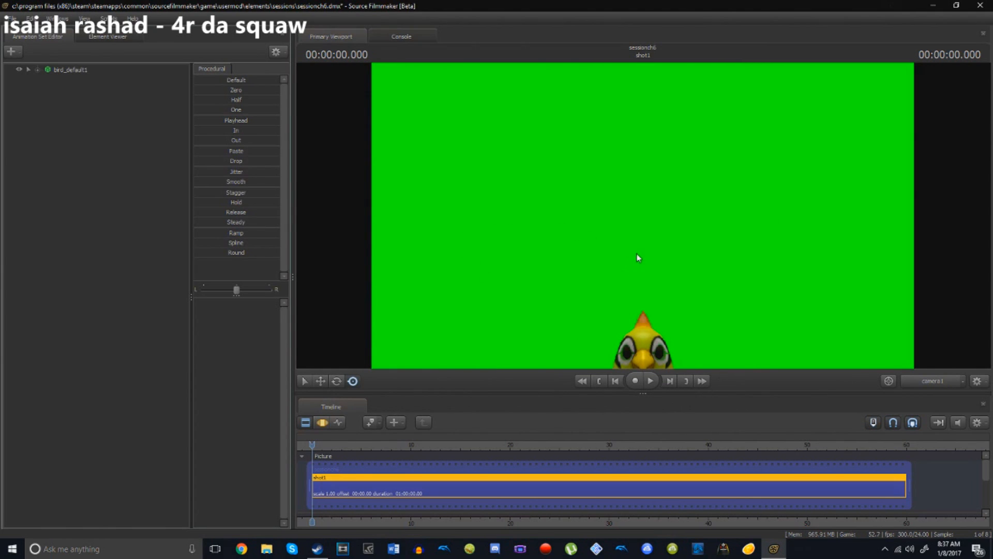
Step: Create another animation set for a new model using captain_amari.mdl from the overwatch ana folder
right_click(116, 118)
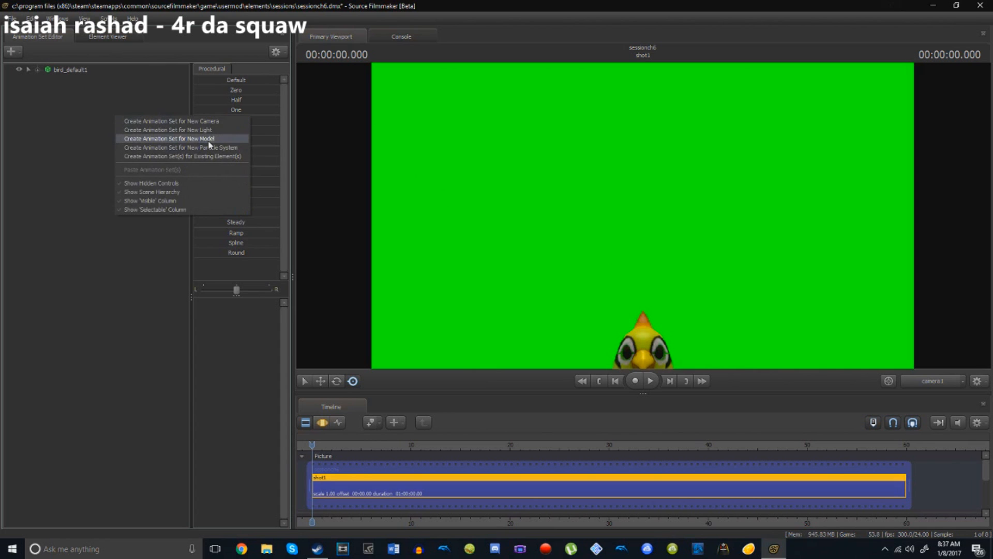
left_click(209, 140)
left_click(450, 261)
left_click(466, 275)
left_click(685, 395)
Step: Move the camera back and around so the captain_amari character is framed from the front with the bird beside it
left_click_drag(642, 216, 480, 240)
key("s")
key("w")
key("d")
key("d")
key("w")
key("a")
key("w")
key("s")
key("d")
key("a")
left_click_drag(575, 180, 583, 161)
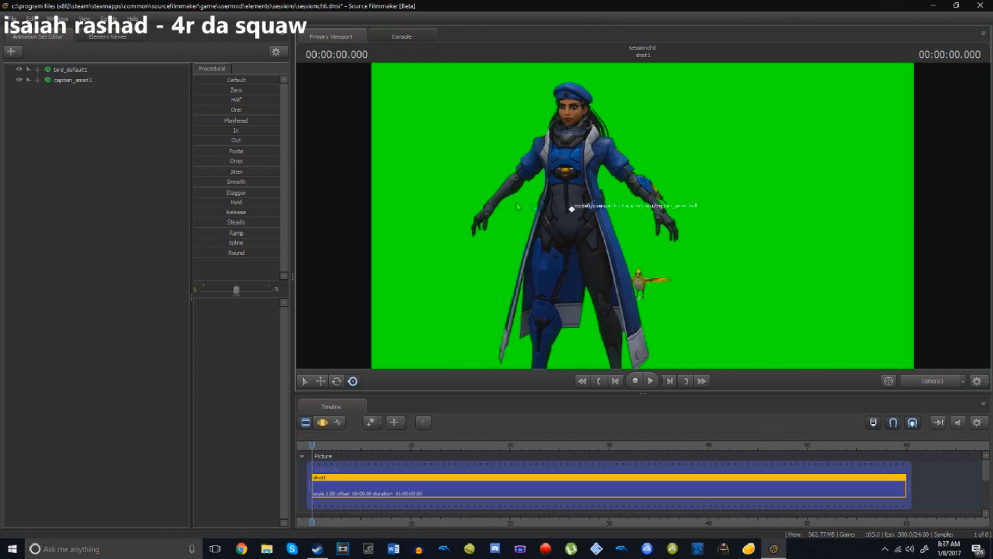
Step: Save the session as a new file named sessionch7.dmx
left_click(10, 17)
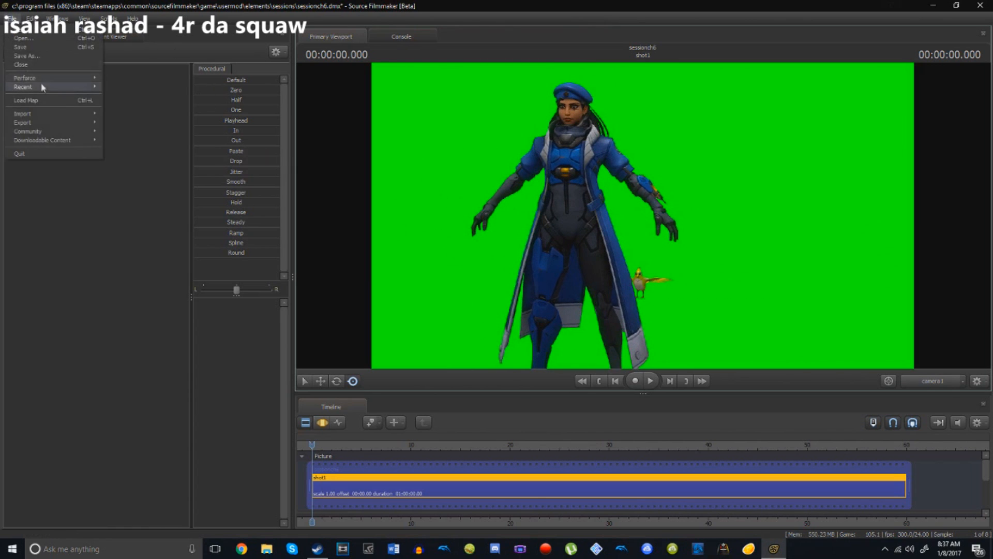
left_click(38, 57)
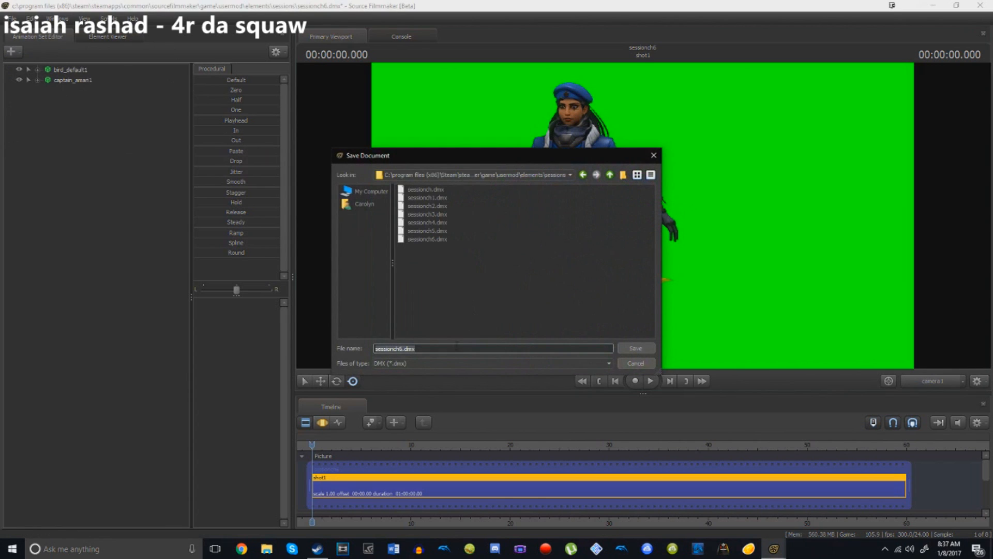
left_click(400, 348)
key("Delete")
type("7")
left_click(642, 347)
Step: Reframe the camera so the character stands in the middle of the shot, and save the session
left_click_drag(510, 172, 684, 233)
key("ctrl+s")
key("ctrl+s")
key("ctrl+s")
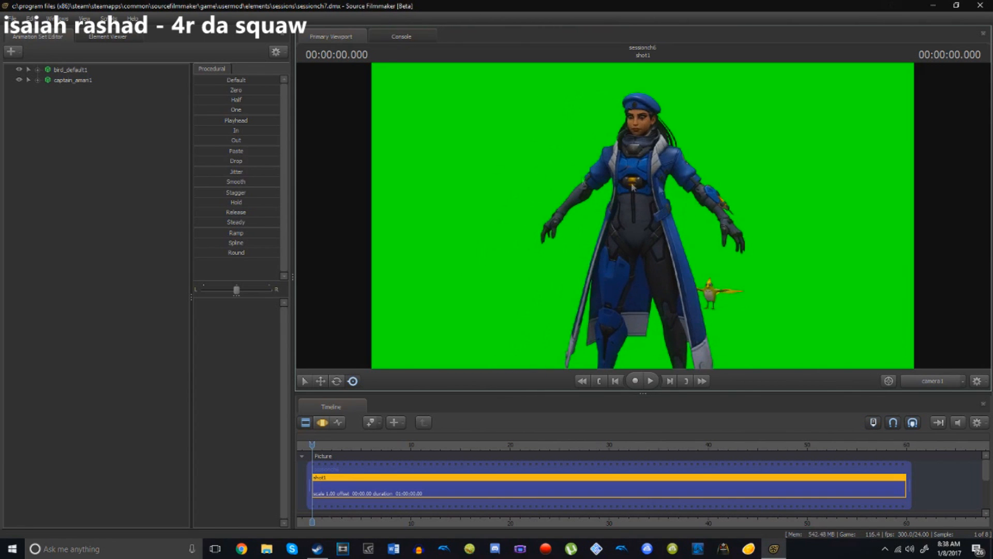
Step: Expand the bird_default1 animation set and look through the controls of each body part group, ending with Unknown
left_click(37, 69)
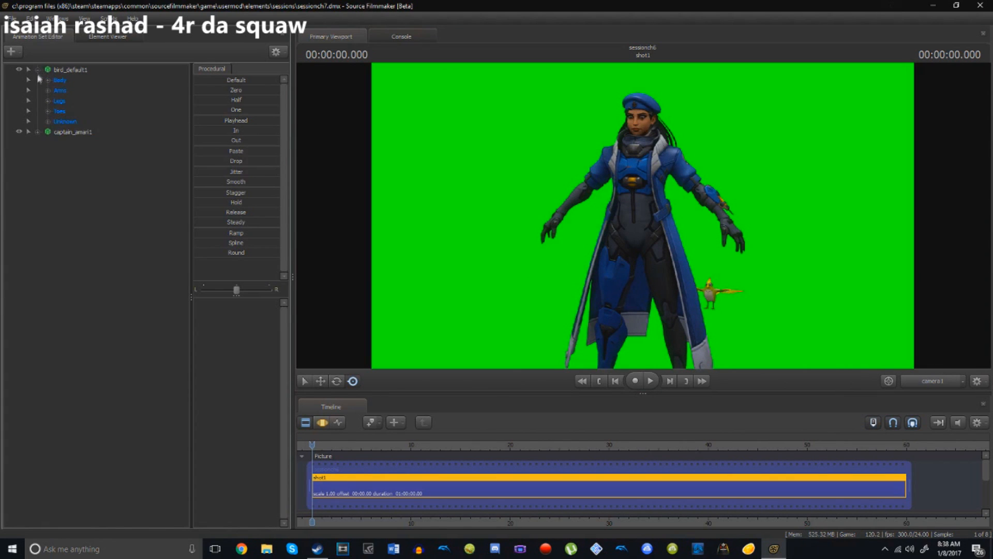
left_click(60, 80)
left_click(61, 90)
left_click(61, 101)
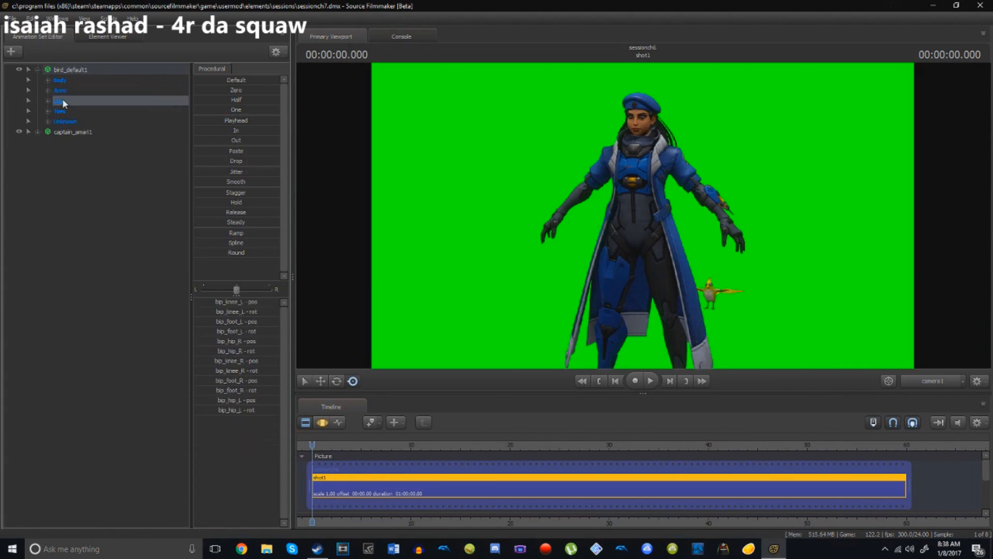
left_click(67, 112)
left_click(69, 124)
left_click(69, 124)
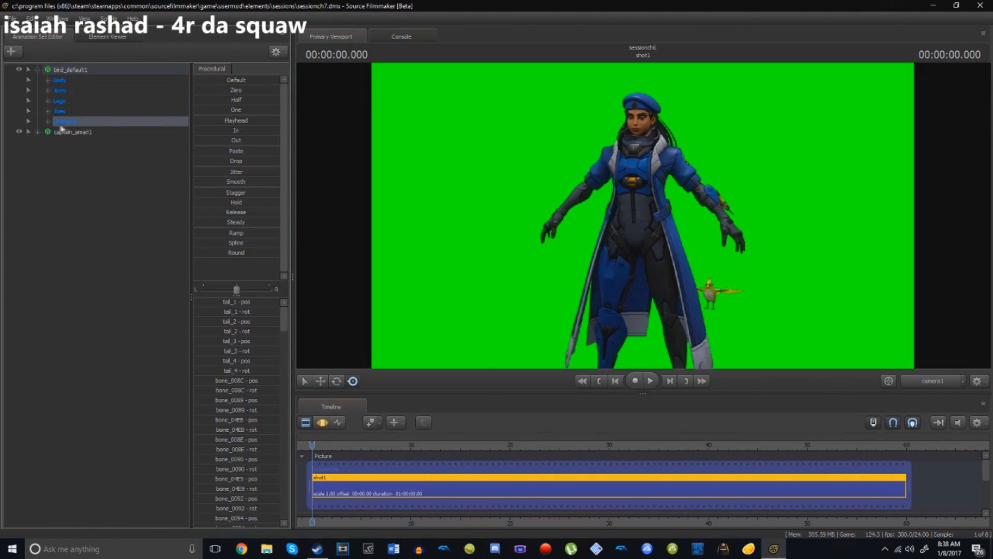
Step: Look through the Face, Body, Arms, Fingers, Legs and Unknown groups of captain_amari1, and collapse both animation sets
left_click(37, 132)
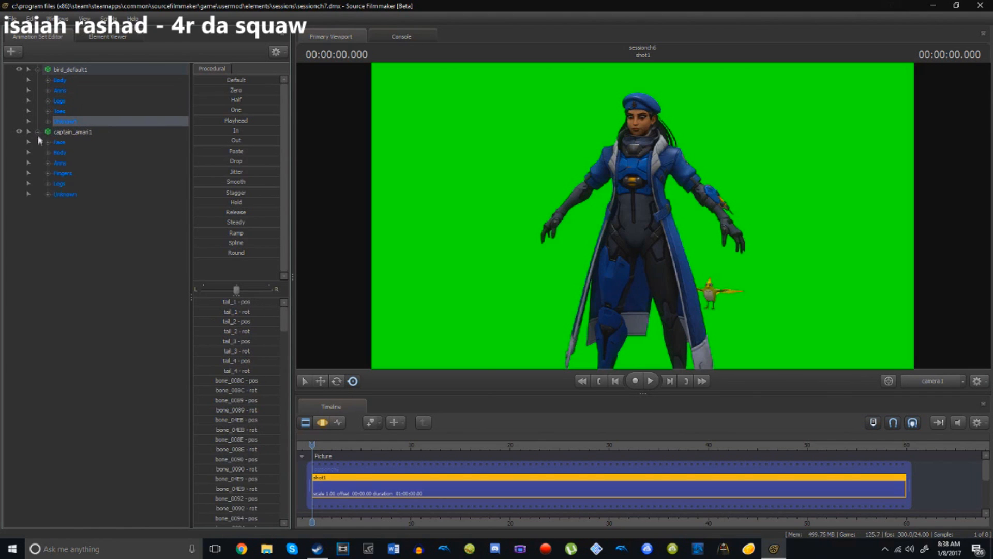
left_click(68, 132)
left_click(63, 146)
left_click(63, 153)
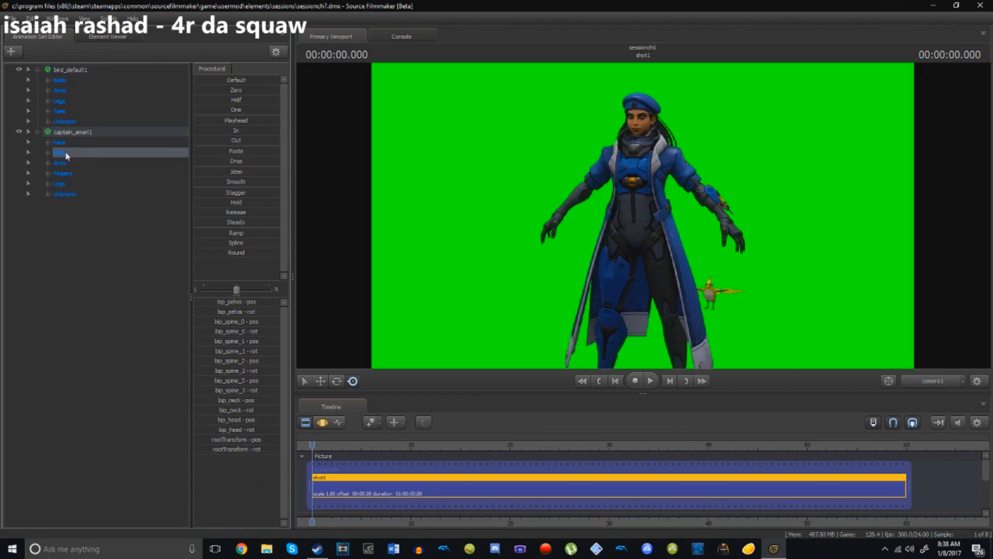
left_click(63, 163)
left_click(64, 173)
left_click(66, 183)
left_click(66, 195)
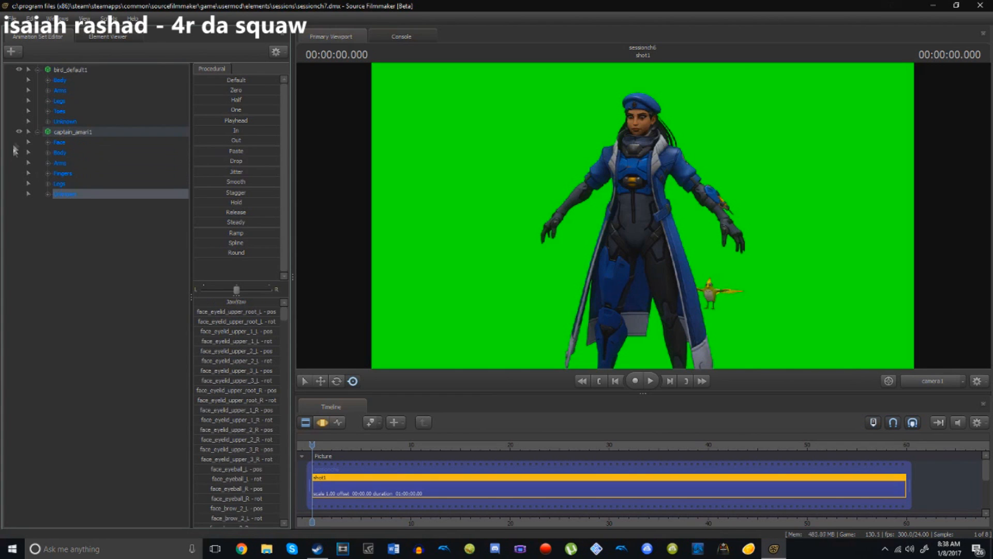
left_click(37, 70)
left_click(38, 79)
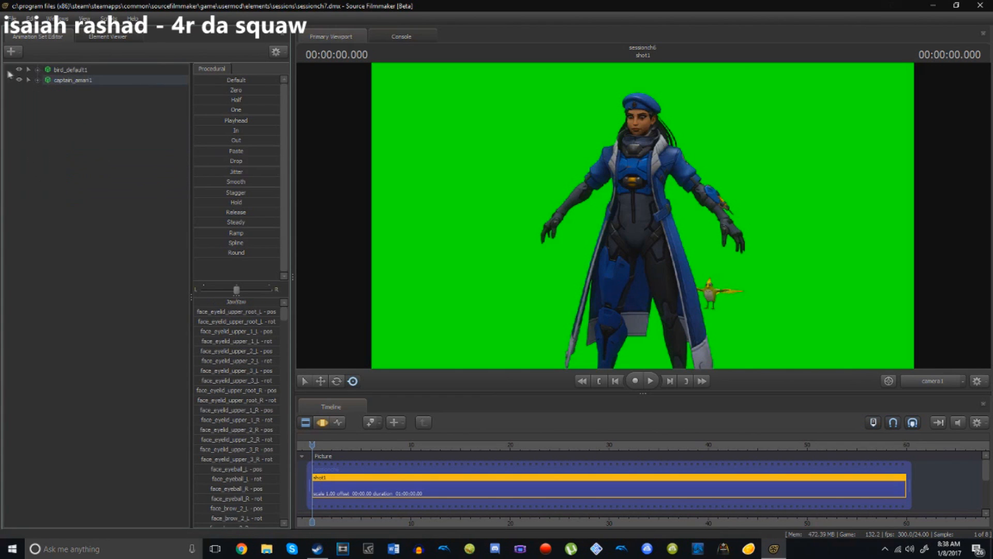
Step: Hide the bird_default1 model and move the camera closer to the captain_amari1 character
left_click(18, 70)
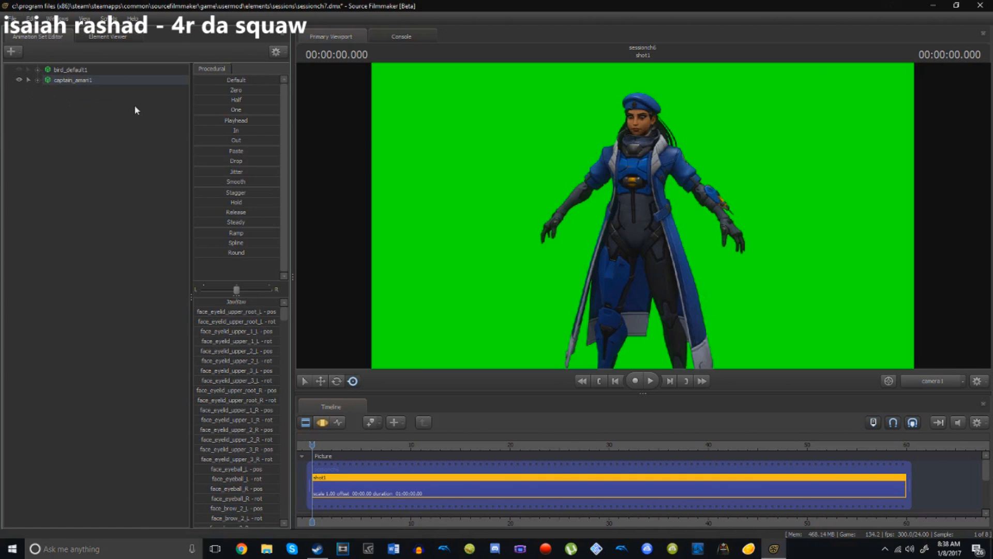
key("w")
left_click_drag(514, 196, 642, 215)
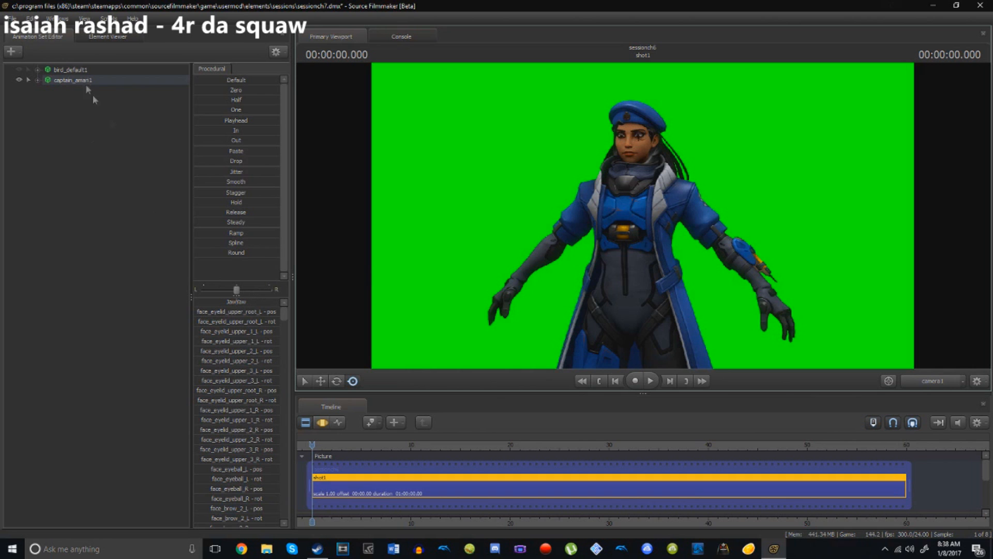
Step: Move the camera in for a close-up of the captain_amari1 character's face
key("w")
left_click_drag(575, 202, 573, 174)
key("s")
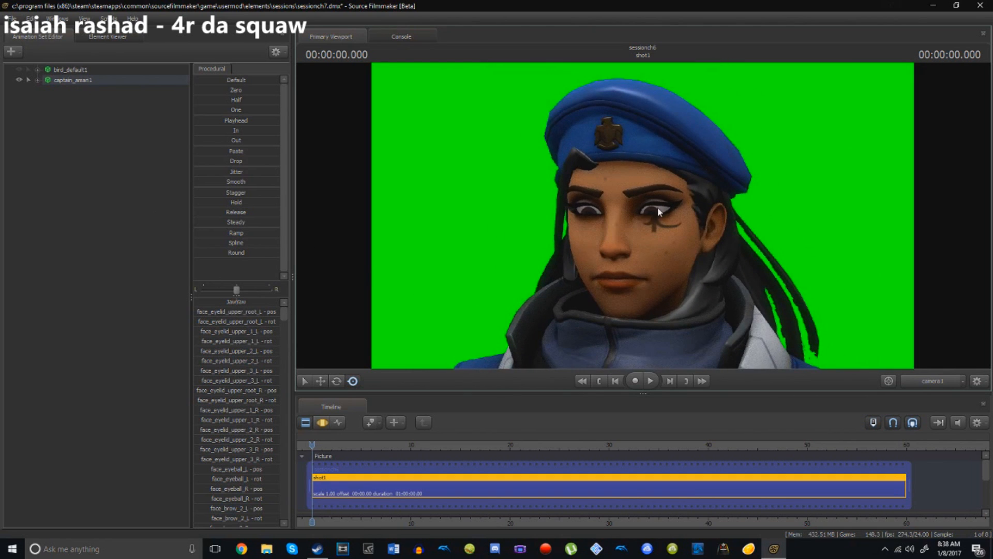
key("a")
key("d")
key("a")
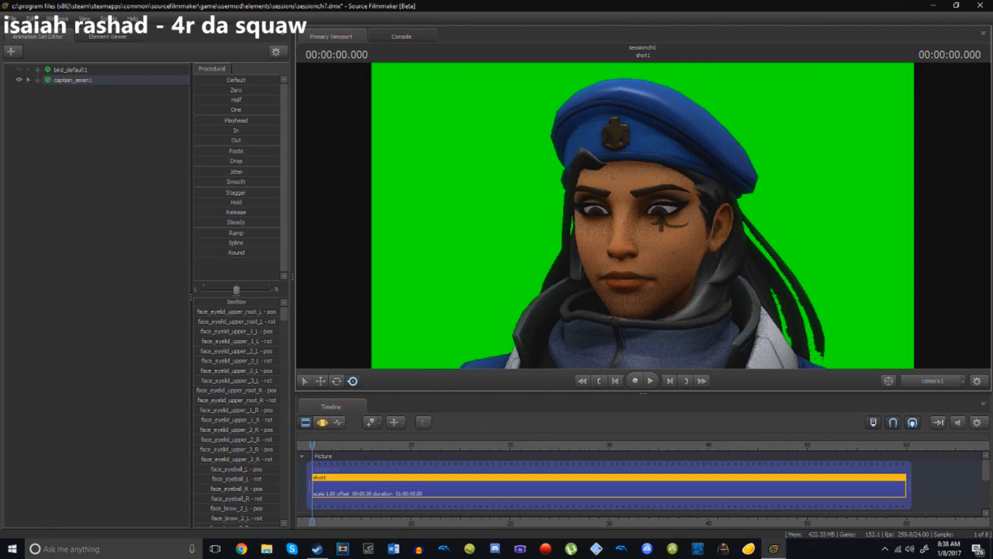
left_click_drag(573, 175, 583, 182)
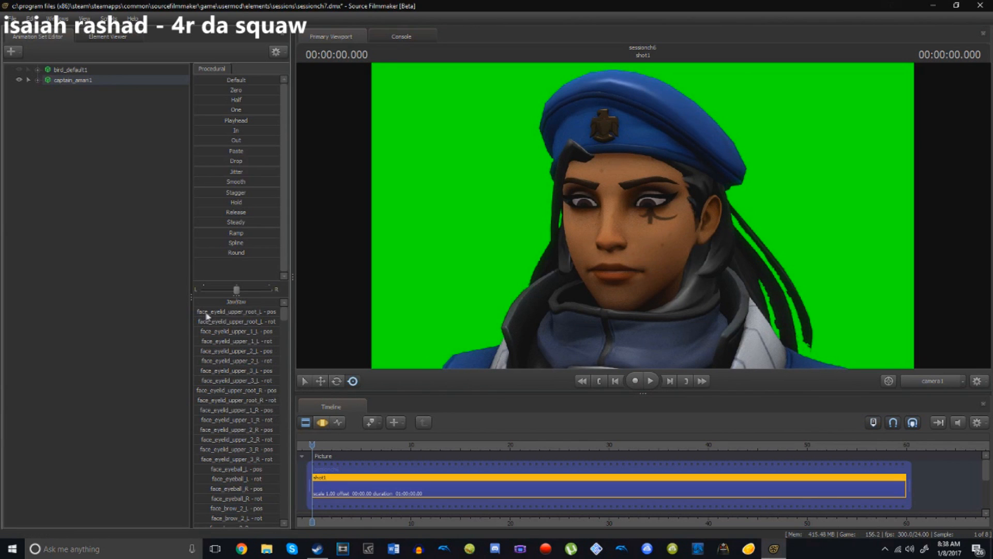
Step: Select and expand the whole captain_amari1 animation set, and pull the camera back to frame the character's upper body
left_click(82, 81)
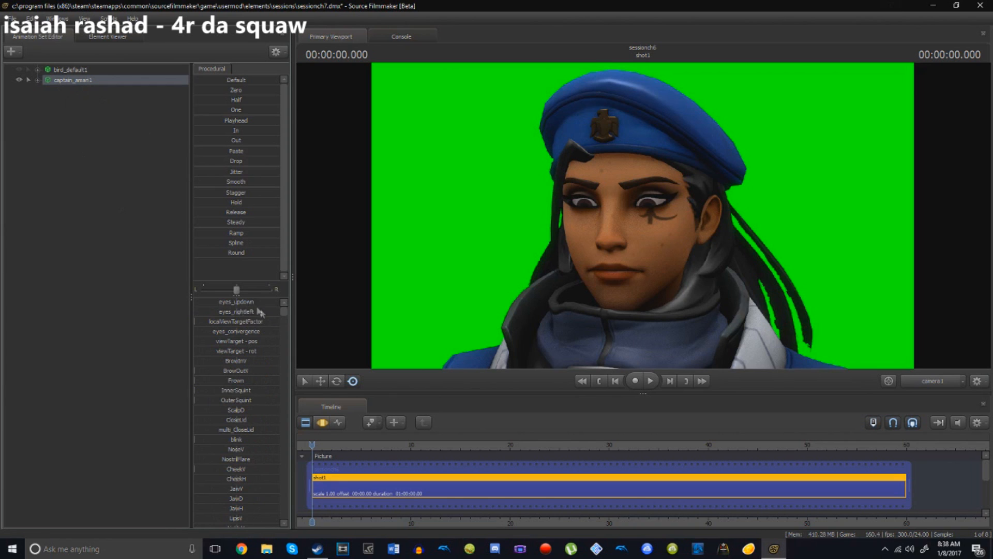
scroll(232, 384, "down", 1)
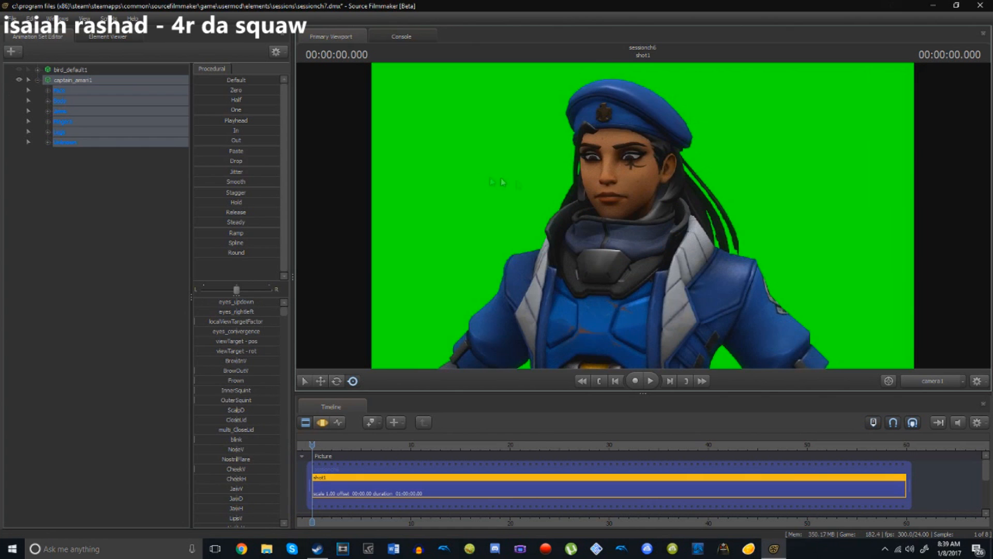
left_click_drag(490, 178, 501, 175)
key("s")
mouse_move(643, 216)
left_mouse_down()
mouse_move(633, 210)
mouse_move(667, 219)
mouse_move(640, 217)
left_mouse_up()
key("w")
key("s")
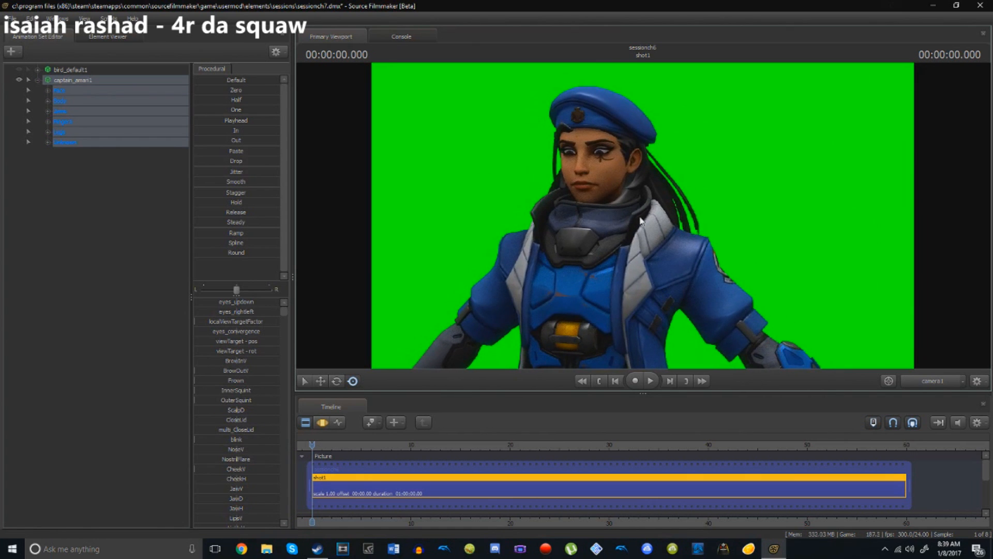
mouse_move(636, 215)
left_mouse_down()
mouse_move(613, 209)
mouse_move(621, 221)
left_mouse_up()
key("s")
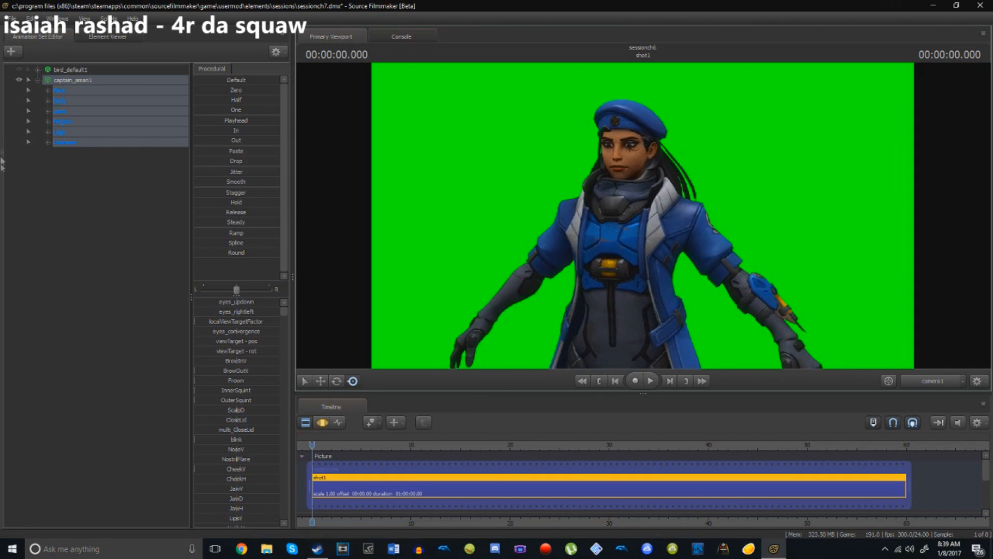
Step: Inspect the Face controls and the individual bones in the Arms group of captain_amari1, with both arms in frame
left_click(64, 92)
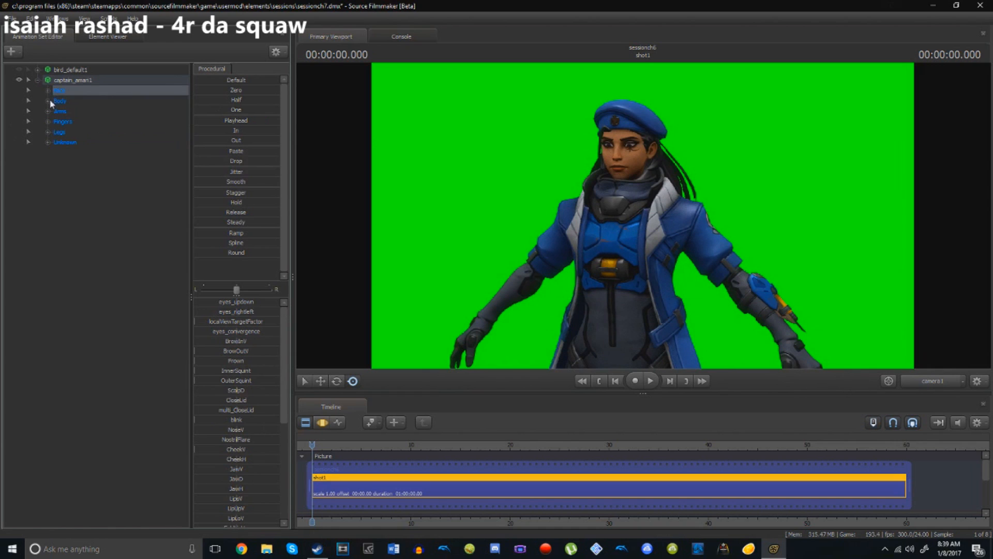
left_click(60, 111)
left_click(48, 111)
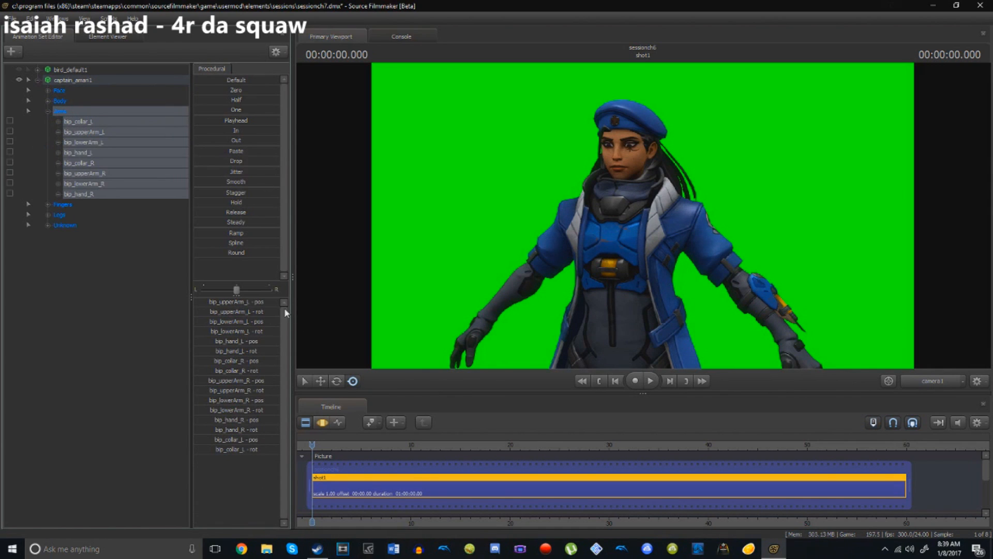
key("s")
left_click_drag(492, 307, 642, 216)
key("w")
key("w")
key("w")
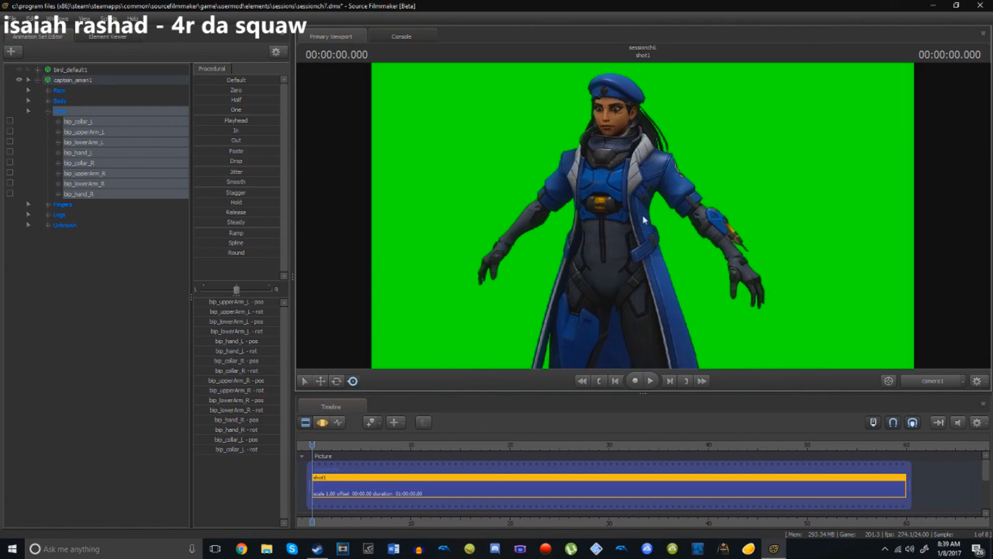
Step: Display all bones of captain_amari1 in the Motion Editor and move the camera in on the character's face
left_click(322, 423)
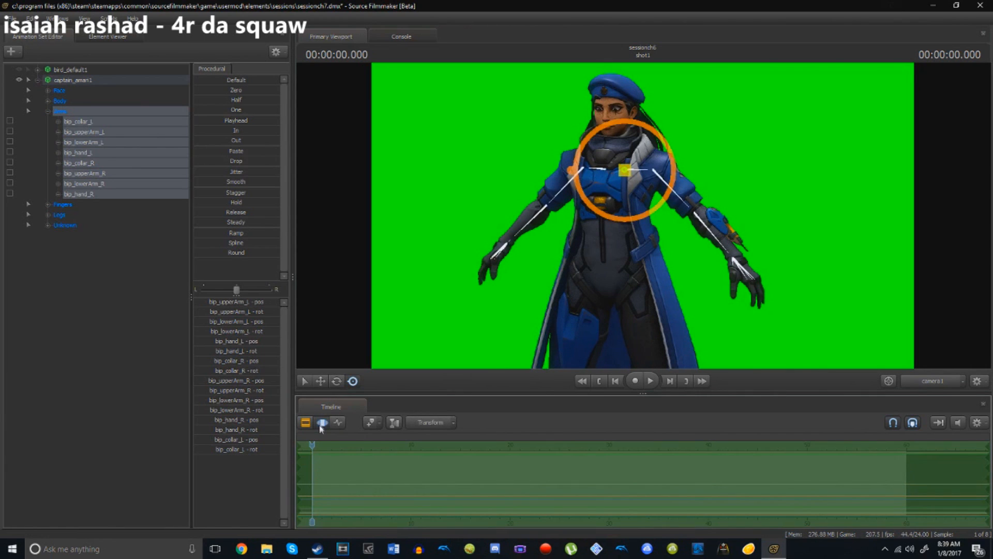
left_click(50, 111)
left_click(69, 83)
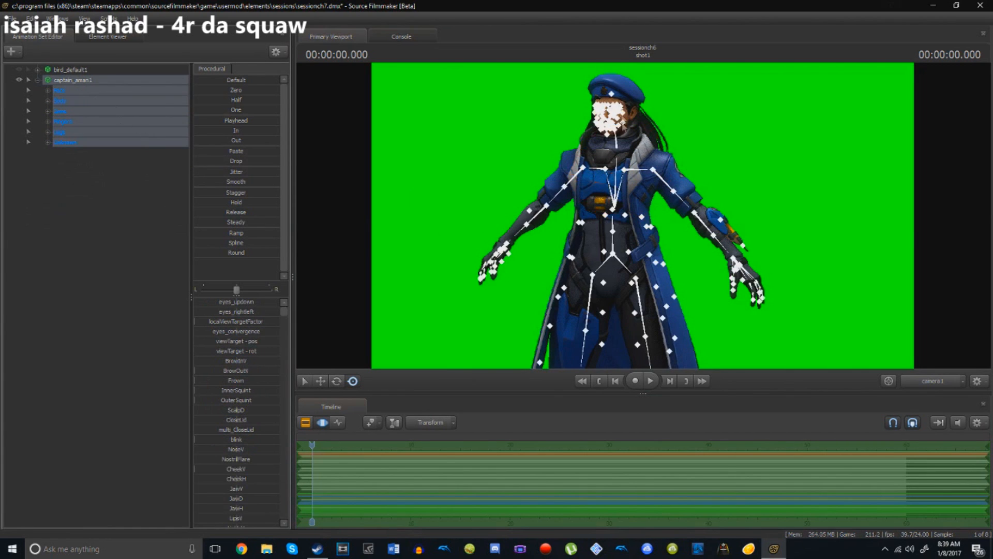
left_click_drag(550, 256, 555, 191)
left_click_drag(637, 223, 644, 223)
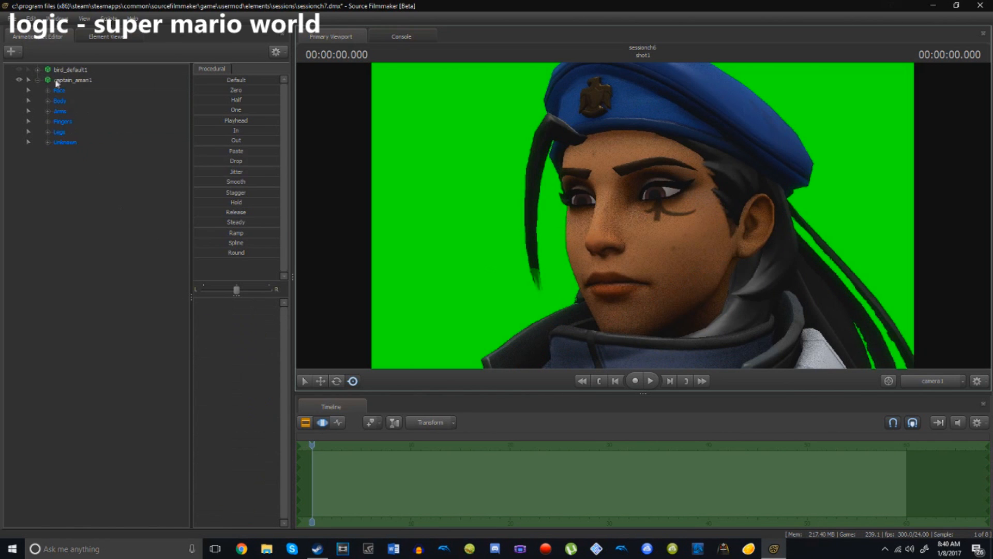
Step: Select the whole captain_amari1 animation set, shift the gaze with eyes_rightleft, and raise the outer brows with BrowOutV
left_click(37, 80)
left_click(69, 81)
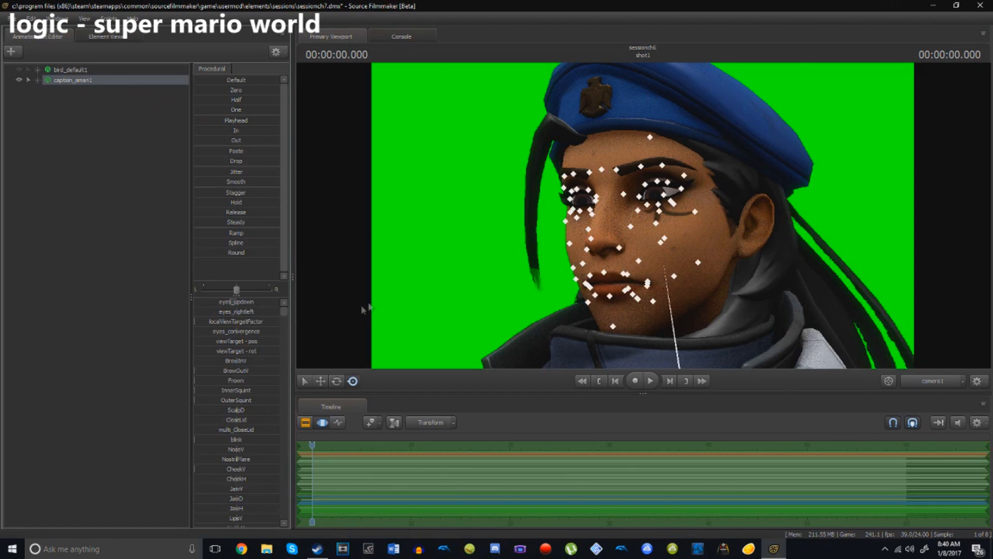
mouse_move(235, 304)
left_mouse_down()
mouse_move(269, 303)
mouse_move(201, 304)
mouse_move(274, 304)
mouse_move(222, 303)
mouse_move(267, 313)
mouse_move(195, 314)
mouse_move(279, 322)
mouse_move(195, 321)
mouse_move(279, 321)
mouse_move(279, 331)
mouse_move(195, 331)
left_mouse_up()
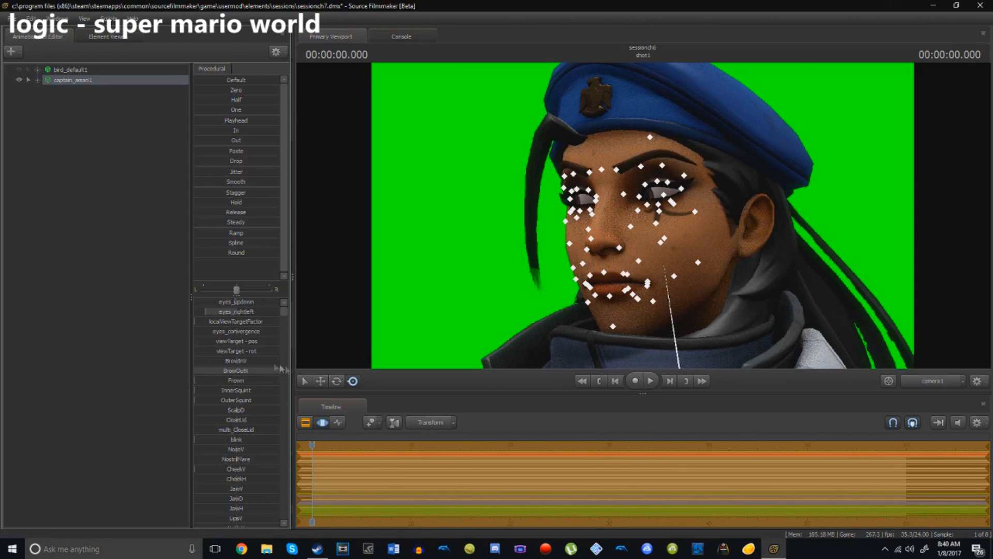
Step: Raise the BrowInV, Frown, InnerSquint, OuterSquint and ScalpD face sliders to their maximum
mouse_move(246, 361)
left_mouse_down()
mouse_move(274, 361)
mouse_move(258, 361)
left_mouse_up()
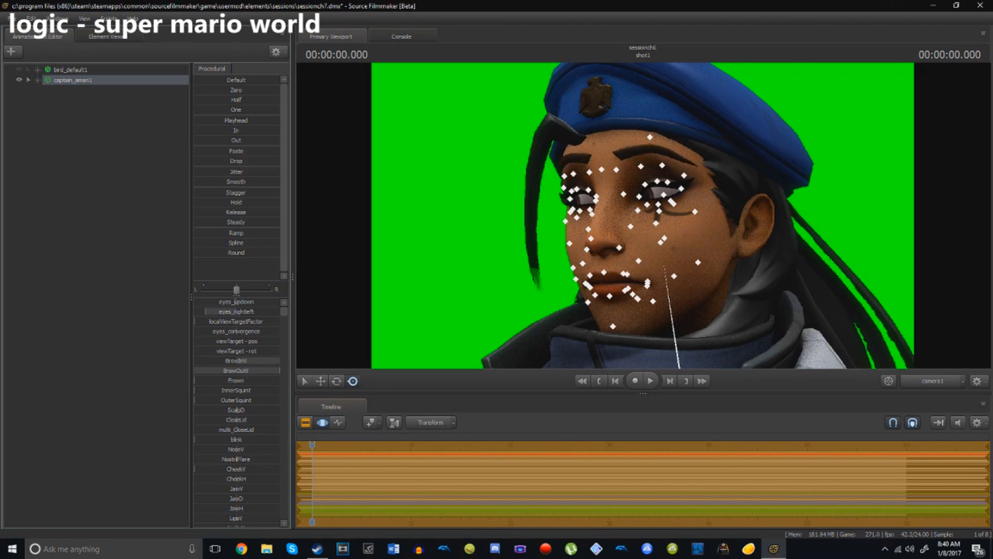
left_click_drag(212, 380, 279, 380)
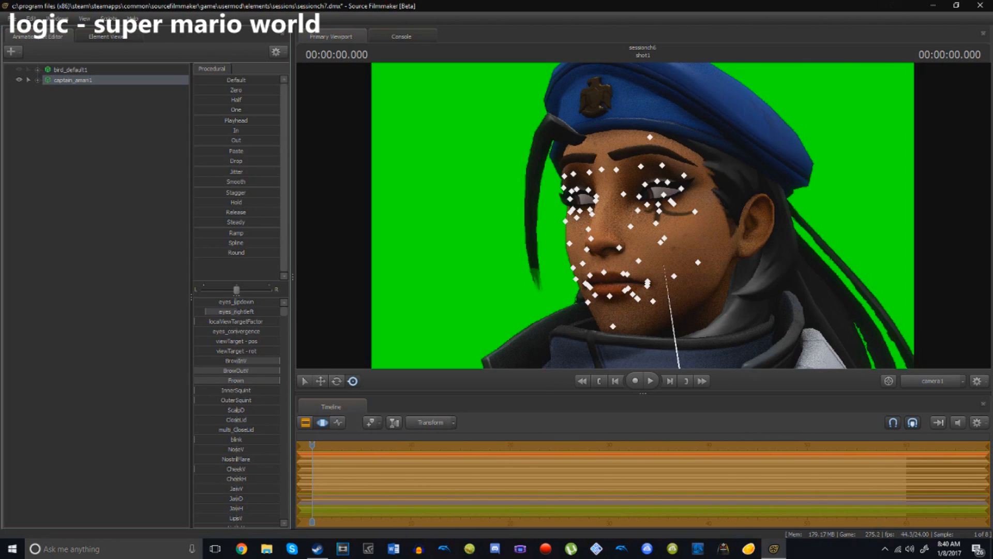
left_click_drag(204, 391, 280, 390)
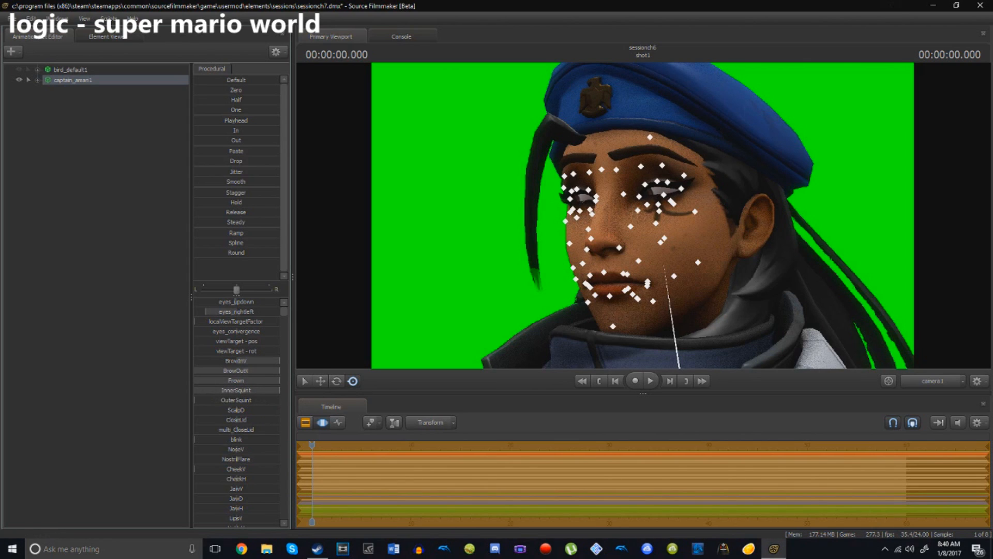
left_click_drag(204, 400, 237, 419)
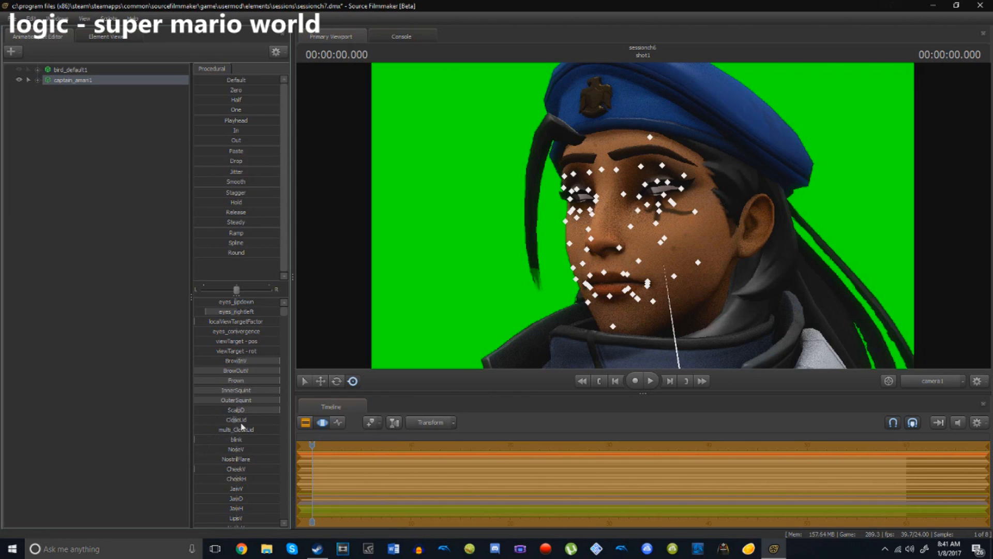
Step: Adjust the eyelid, nose, cheek, jaw, lip and pucker sliders to give the character an exaggerated open-mouthed expression
left_click_drag(236, 419, 289, 508)
scroll(243, 499, "down", 4)
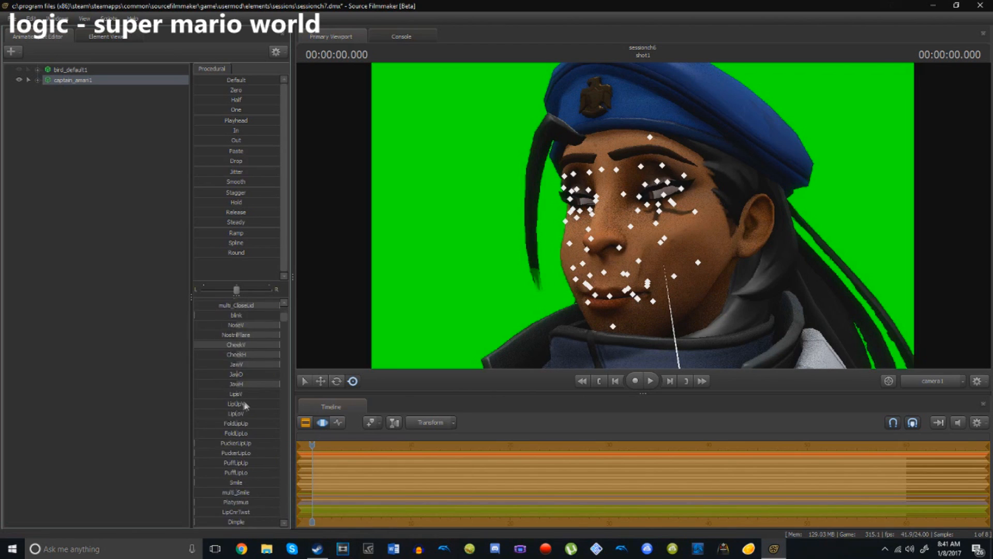
mouse_move(239, 395)
left_mouse_down()
mouse_move(279, 394)
mouse_move(194, 394)
mouse_move(194, 404)
mouse_move(236, 404)
left_mouse_up()
left_click_drag(236, 403, 165, 438)
left_click_drag(226, 444, 259, 449)
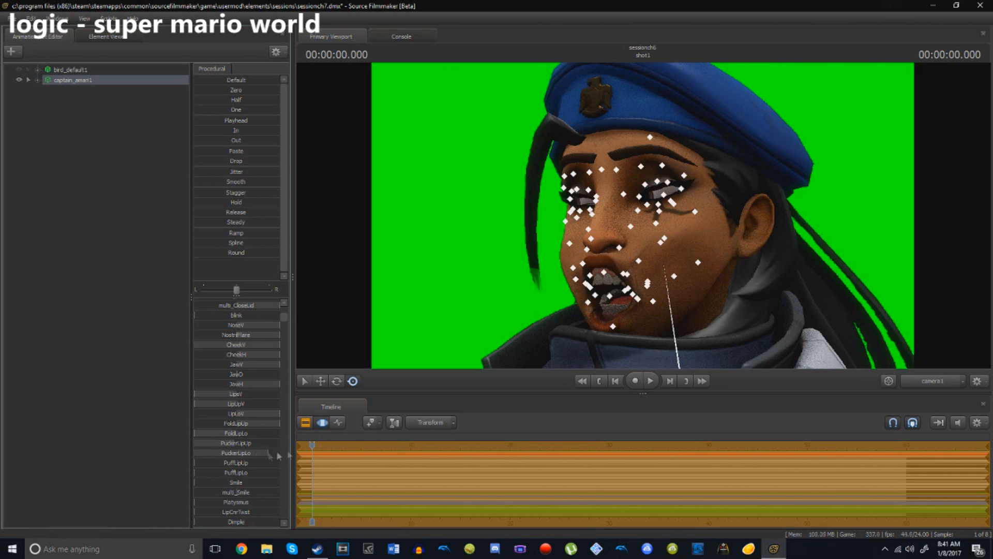
Step: Pull the camera back to frame captain_amari1's upper body with both arms in view
key("s")
mouse_move(526, 287)
left_mouse_down()
mouse_move(523, 279)
mouse_move(524, 297)
mouse_move(524, 289)
left_mouse_up()
key("w")
key("s")
key("w")
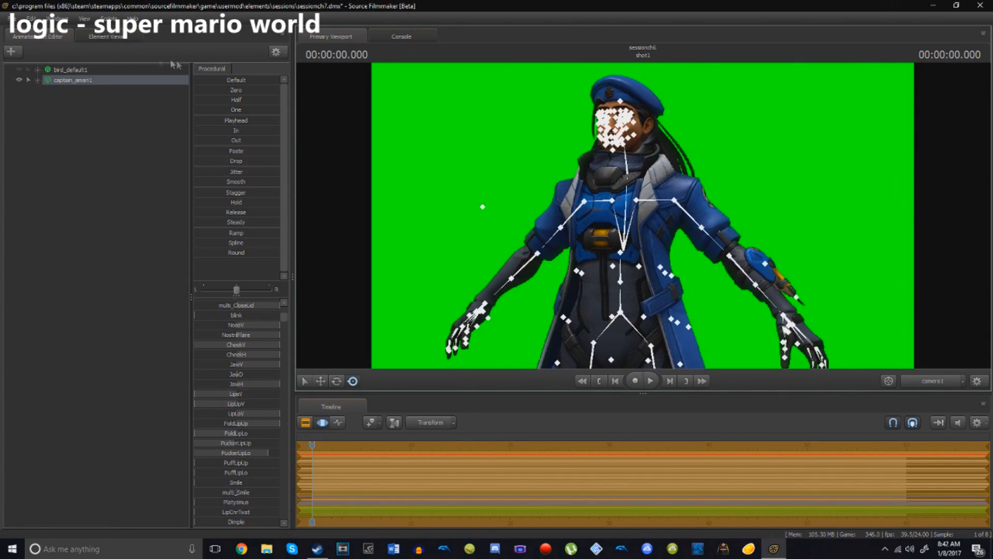
Step: Expand captain_amari1's control groups, select the Arms group, and try moving the whole group at once
left_click(38, 80)
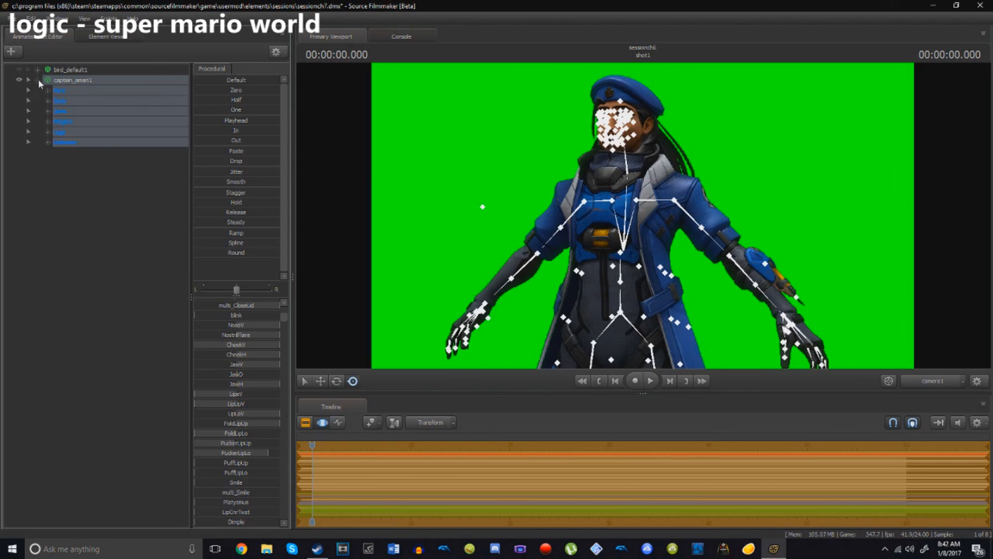
left_click(67, 101)
left_click(71, 121)
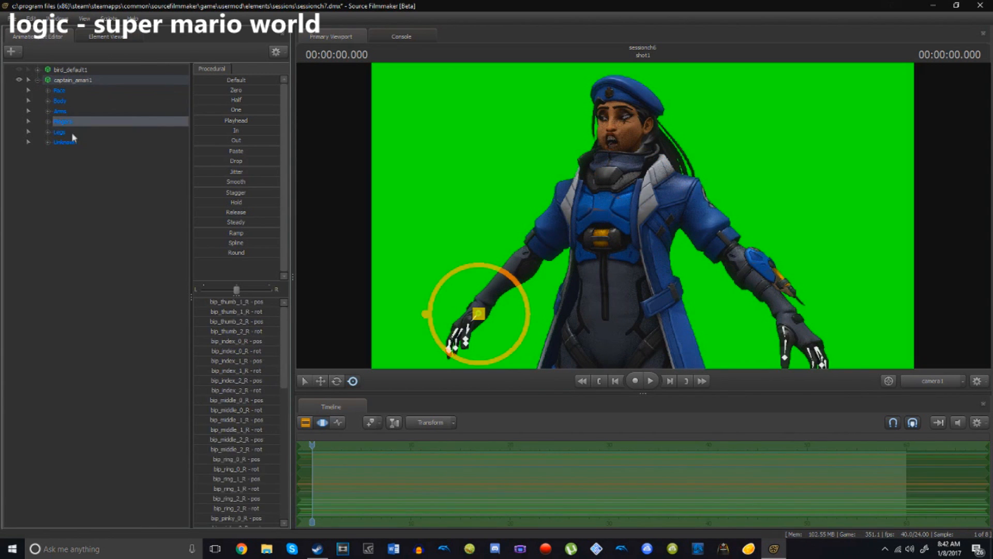
left_click(69, 143)
left_click(74, 113)
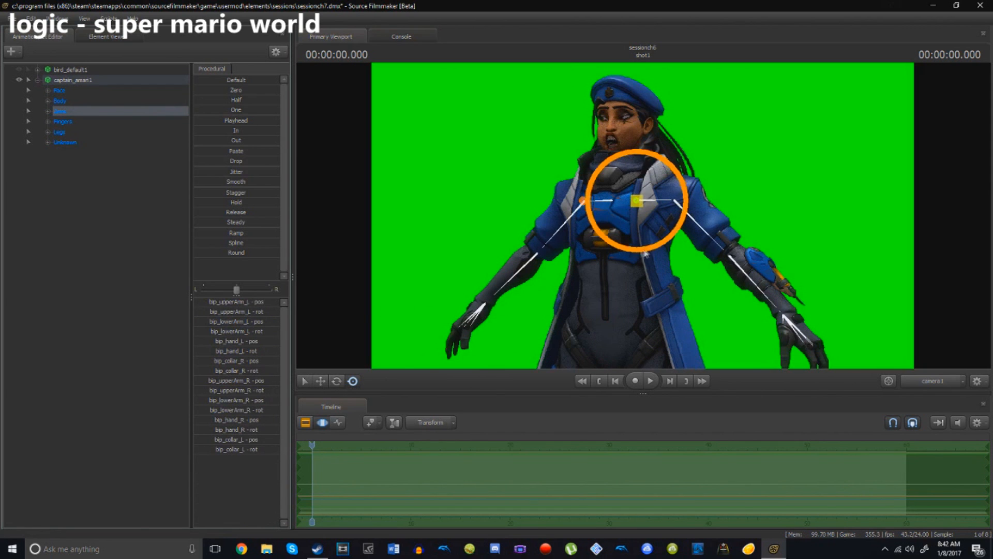
left_click_drag(637, 201, 828, 118)
key("ctrl+z")
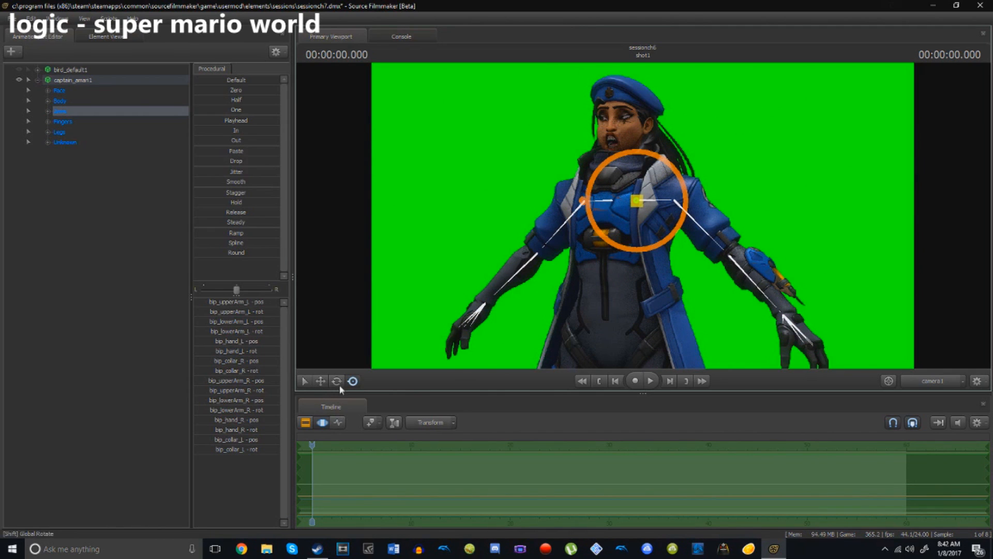
Step: Expand the Arms group and select the bip_collar_L bone
left_click(48, 111)
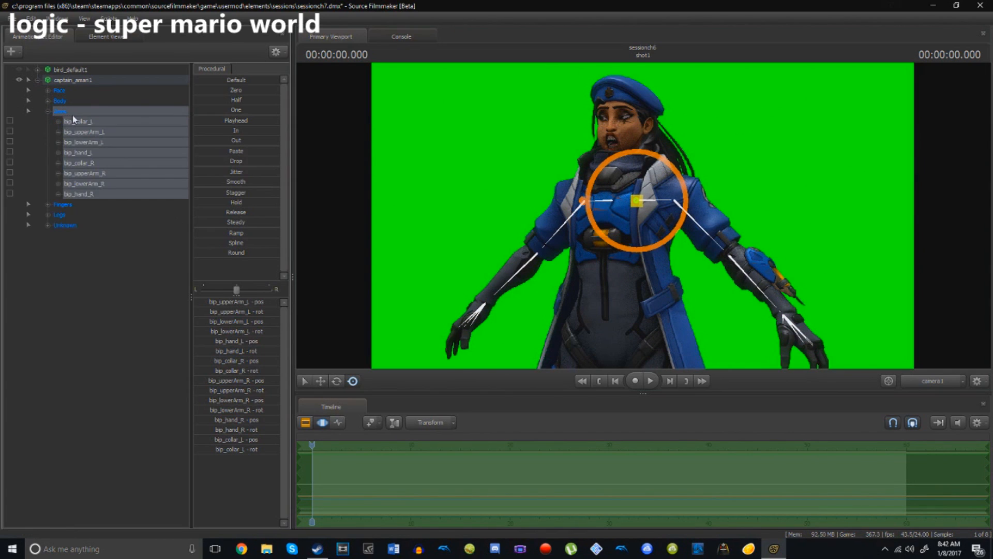
left_click(86, 124)
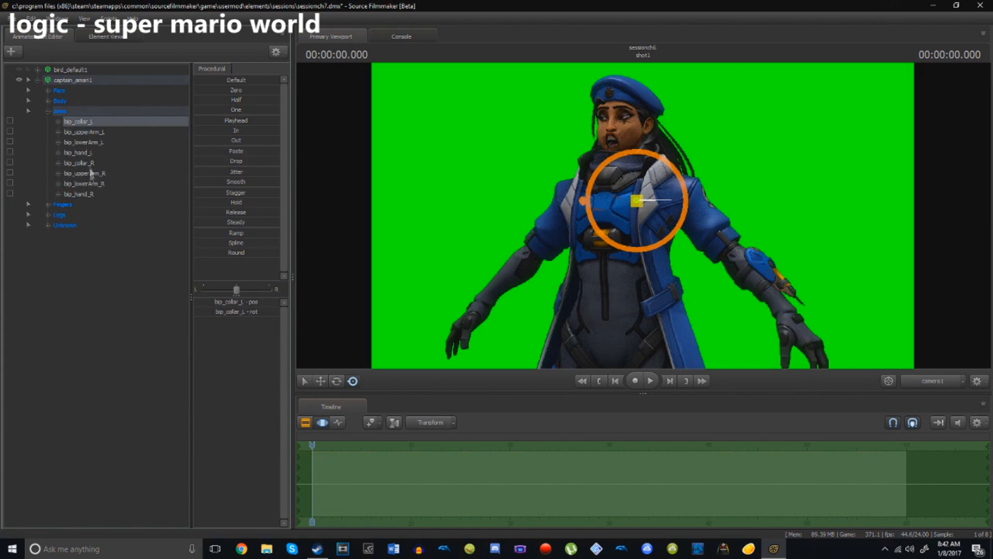
left_click(86, 163)
left_click(95, 122)
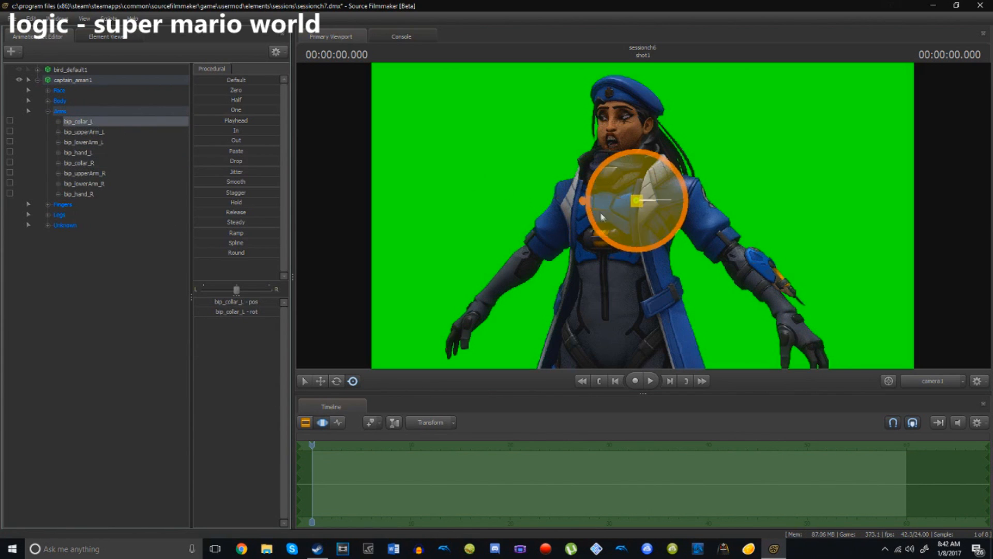
Step: Rotate the bip_collar_L bone with the Rotate manipulator to lift the left arm outward
left_click_drag(637, 201, 674, 165)
key("ctrl+z")
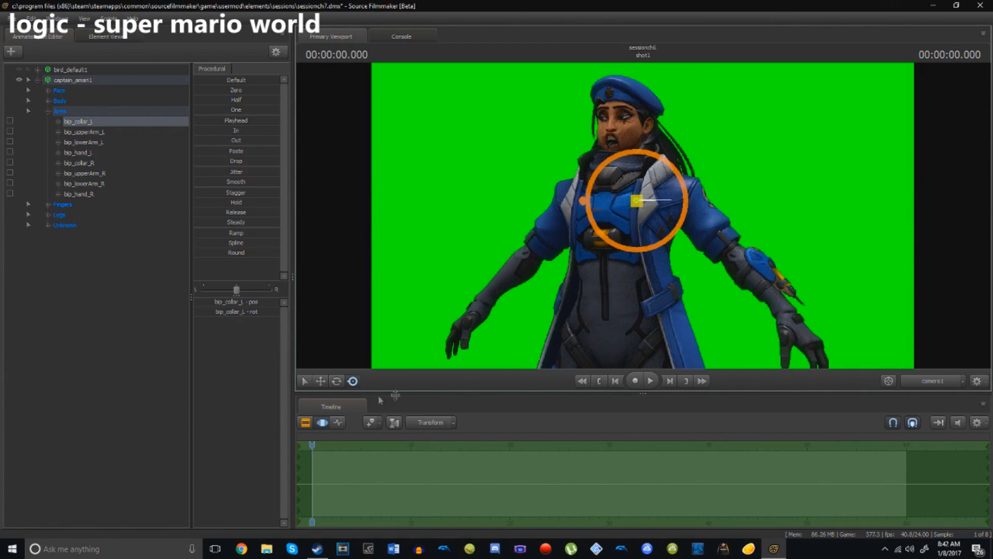
left_click(336, 381)
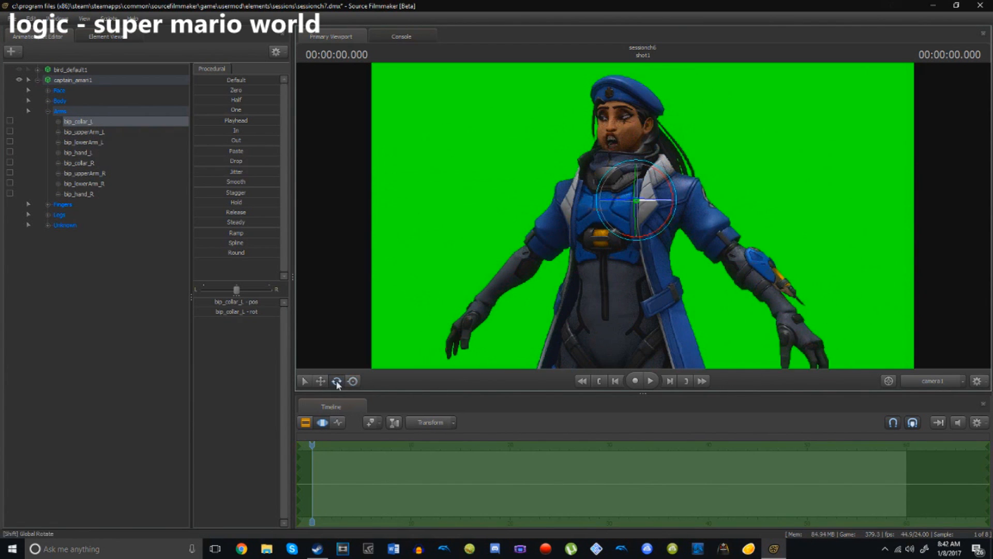
mouse_move(702, 206)
left_mouse_down()
mouse_move(731, 206)
mouse_move(709, 217)
left_mouse_up()
key("w")
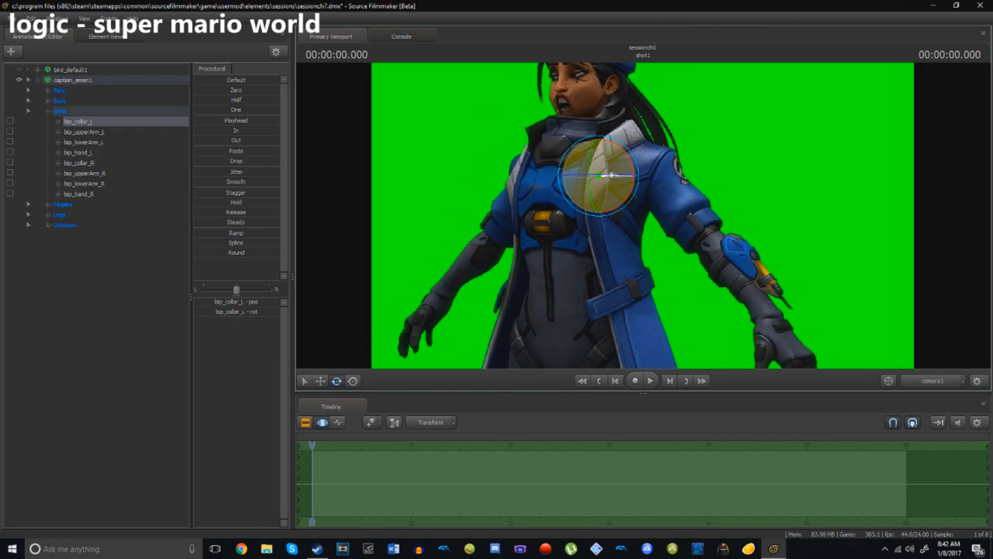
left_click_drag(607, 168, 623, 151)
key("ctrl+z")
left_click_drag(625, 145, 617, 169)
Step: Rotate bip_upperArm_L and bip_lowerArm_L to swing the left arm forward and bend the elbow
left_click(83, 132)
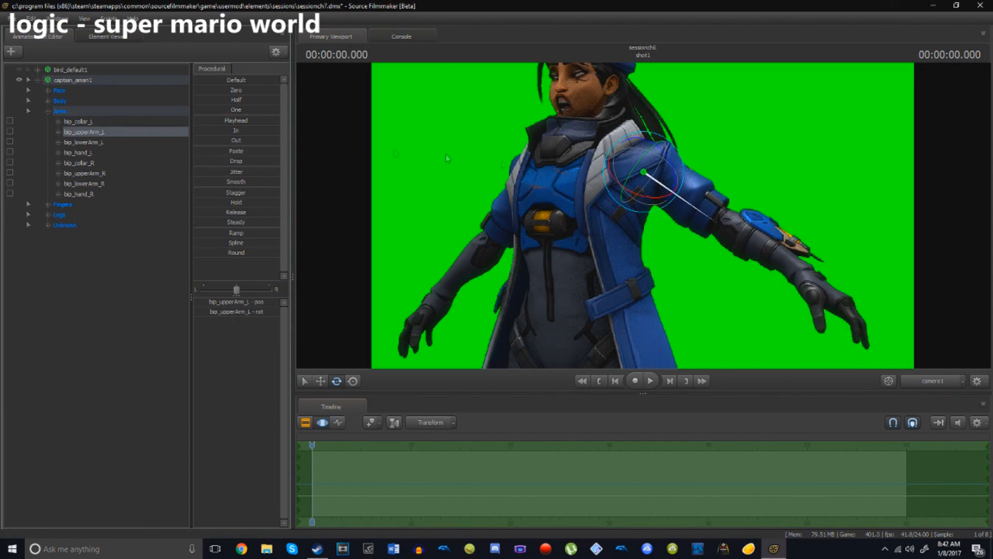
left_click_drag(641, 176, 653, 159)
left_click(106, 144)
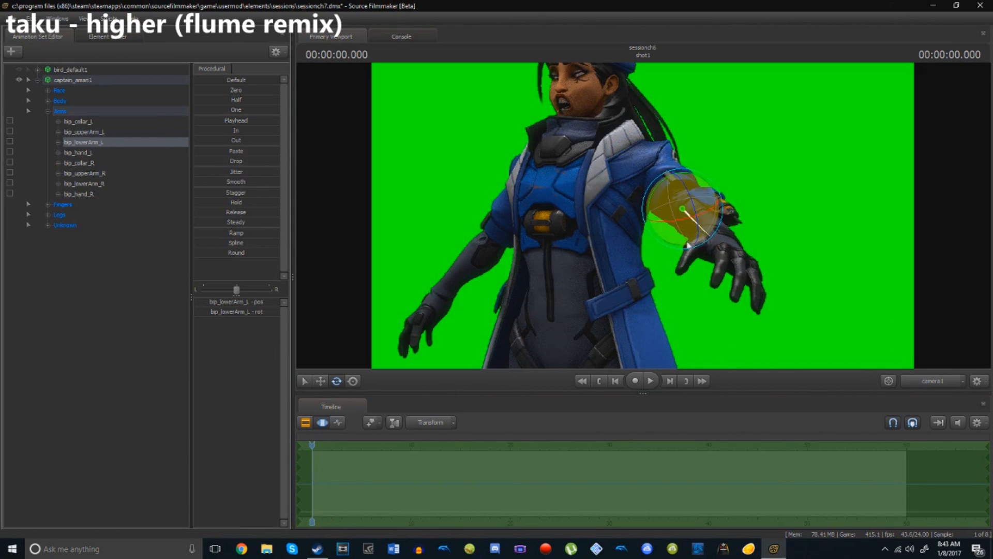
left_click_drag(691, 232, 713, 235)
key("w")
left_click_drag(644, 216, 642, 243)
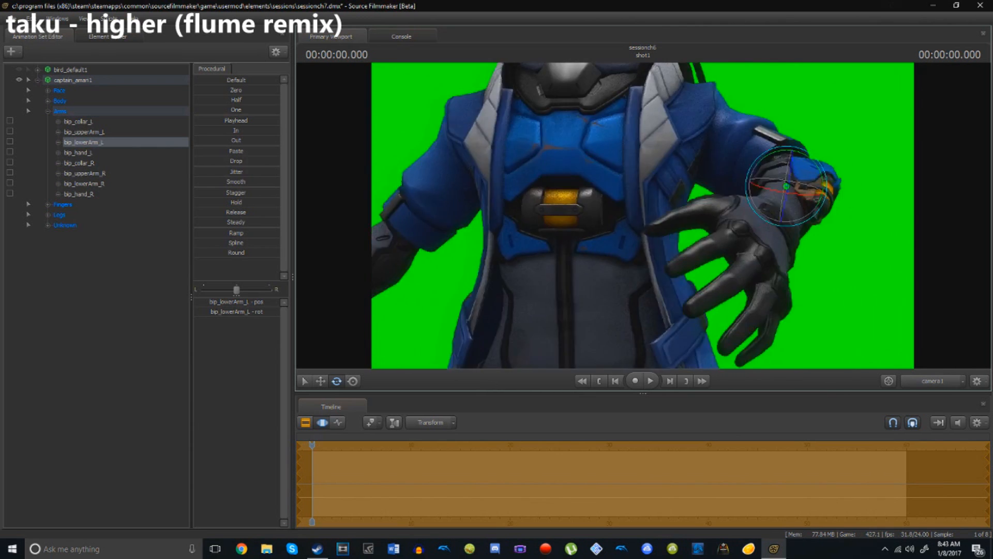
Step: Rotate the bip_hand_L bone to pose the left hand, with the open palm in frame
left_click(76, 152)
left_click_drag(684, 188, 734, 189)
left_click_drag(500, 182, 517, 219)
mouse_move(425, 219)
left_mouse_down()
mouse_move(439, 218)
mouse_move(393, 217)
mouse_move(439, 215)
left_mouse_up()
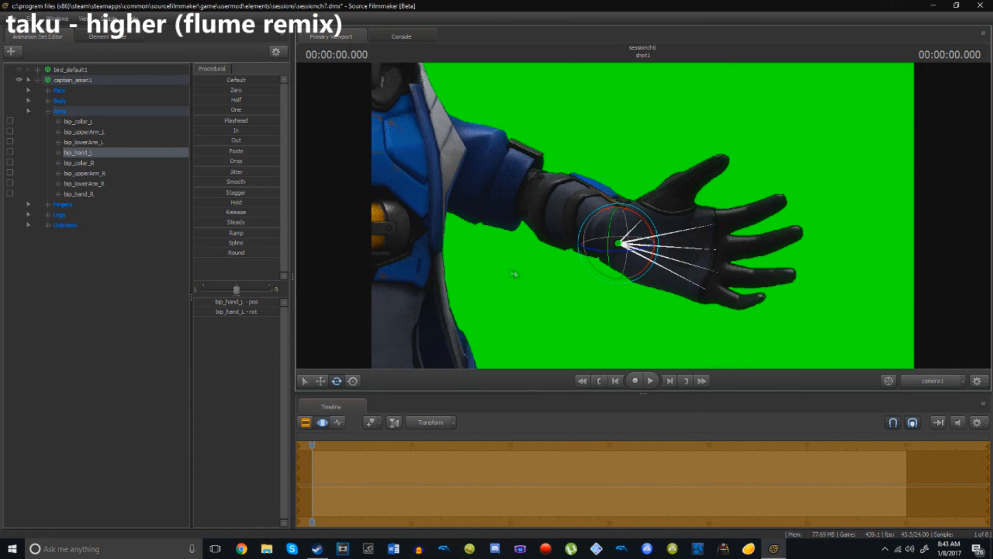
Step: Collapse the Arms group, expand Fingers and its RightFingers subgroup, and select bip_thumb_0_R
left_click(58, 154)
left_click(59, 154)
left_click(48, 111)
left_click(58, 122)
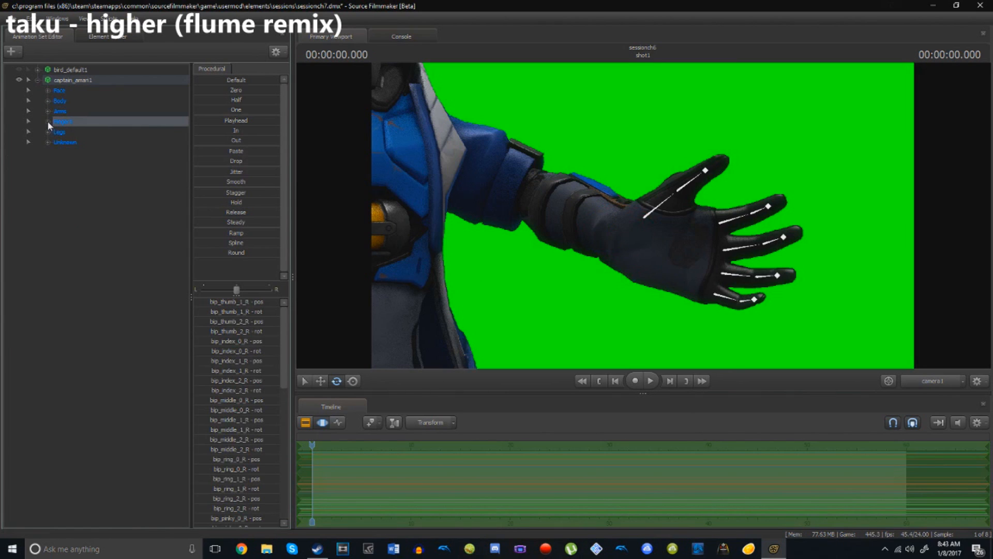
left_click(47, 121)
left_click(82, 132)
left_click(58, 133)
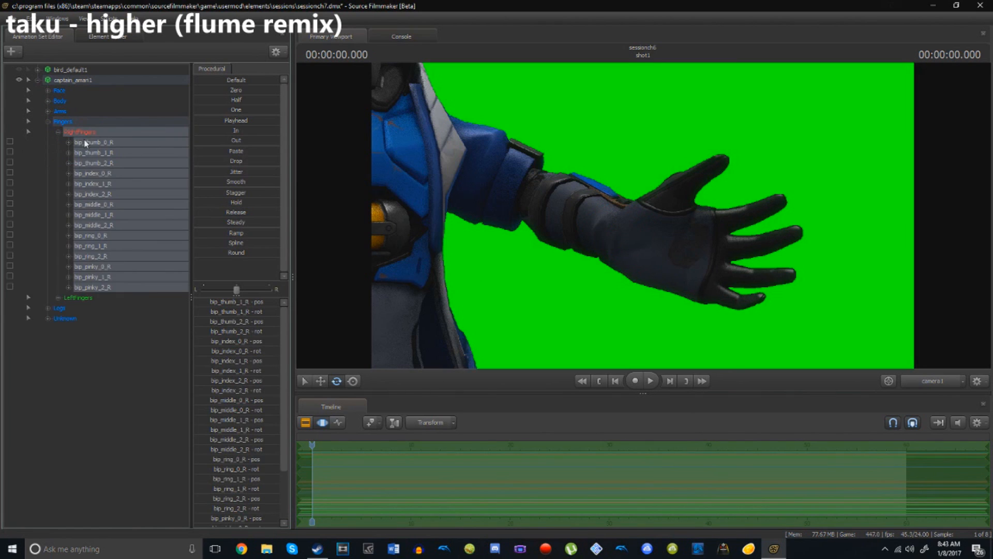
left_click(86, 143)
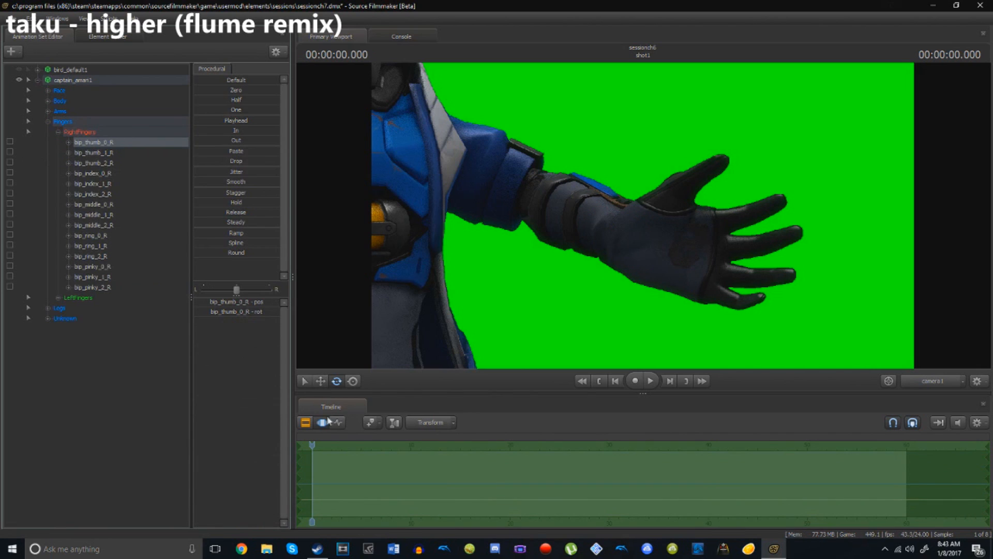
left_click(93, 154)
left_click(89, 139)
left_click(88, 135)
left_click(87, 140)
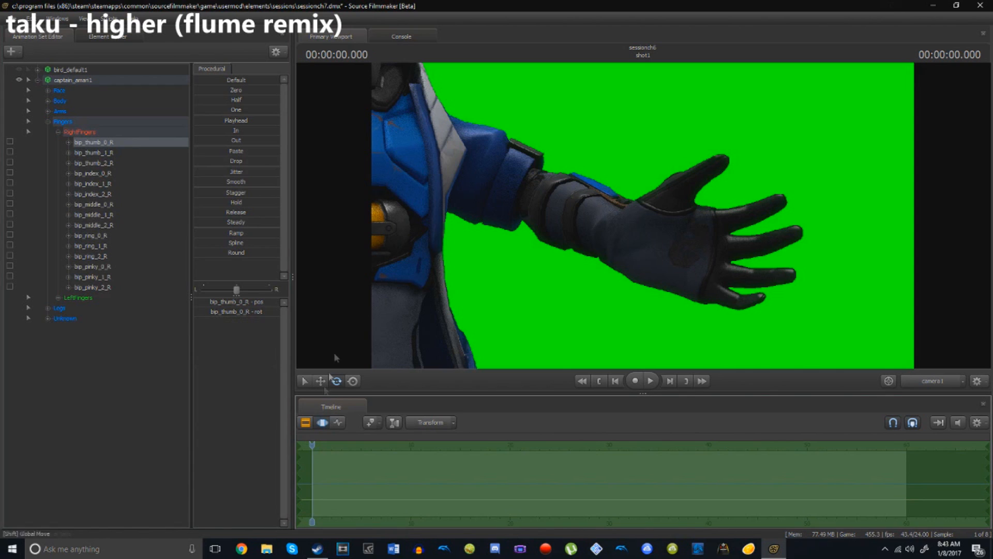
left_click(102, 124)
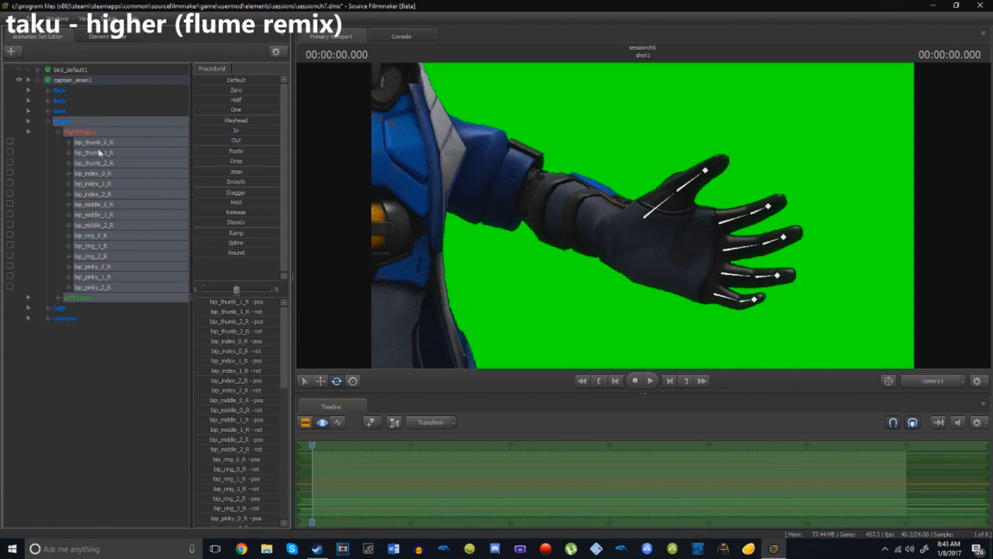
Step: Try to pose the right thumb base using the pos control of bip_thumb_0_R, and undo the change
left_click(96, 143)
left_click(68, 142)
left_click(106, 153)
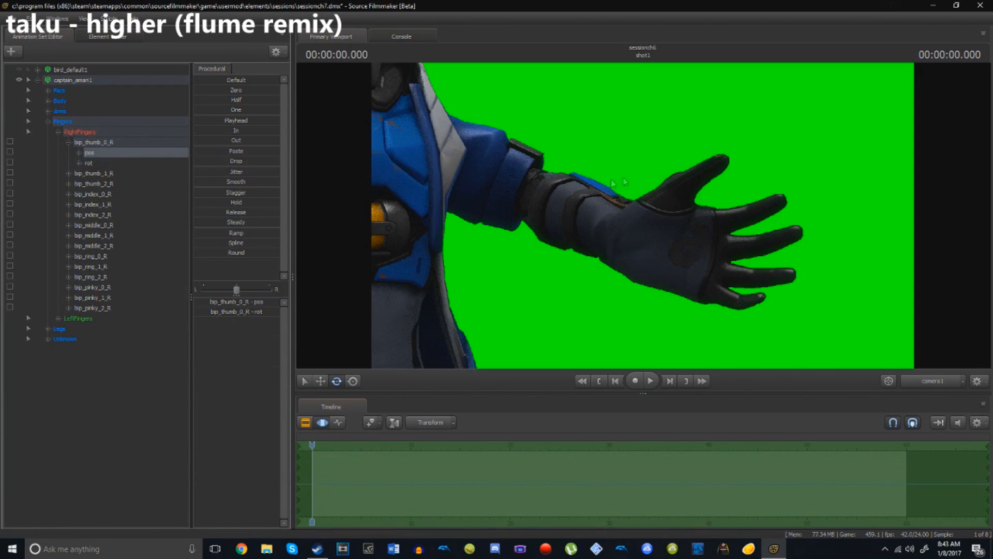
left_click_drag(682, 149, 507, 187)
key("w")
mouse_move(643, 215)
left_mouse_down()
mouse_move(631, 227)
mouse_move(642, 208)
left_mouse_up()
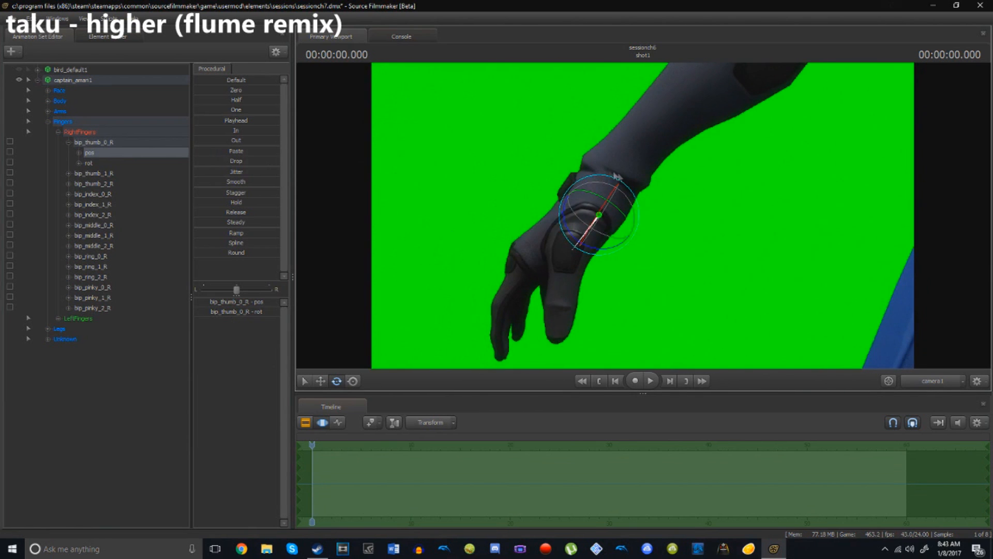
left_click_drag(594, 184, 615, 184)
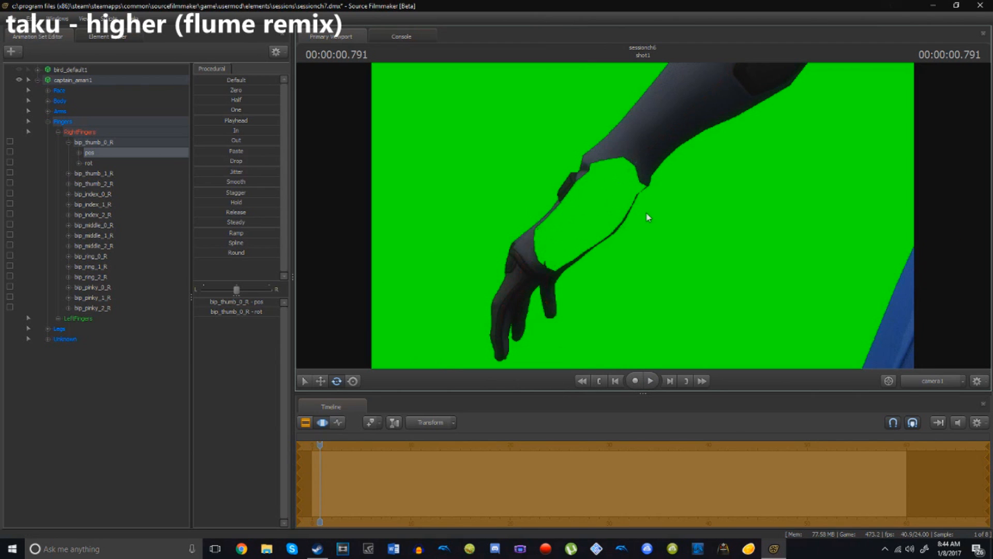
left_click(100, 123)
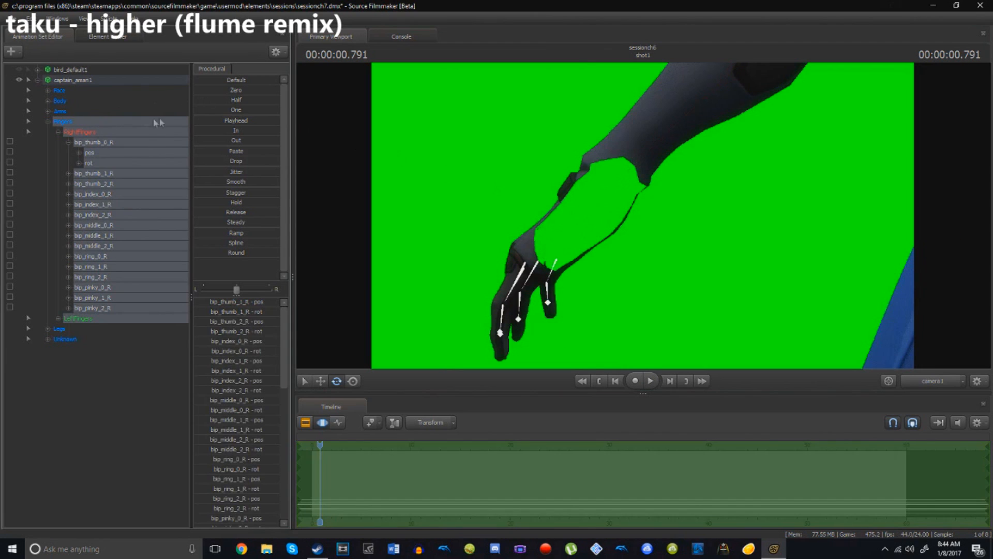
key("ctrl")
key("ctrl+z")
Step: Frame the back of the right hand and rotate bip_thumb_0_R to spread the thumb away from the fingers
left_click_drag(470, 181, 546, 135)
left_click_drag(602, 187, 619, 218)
left_click(96, 143)
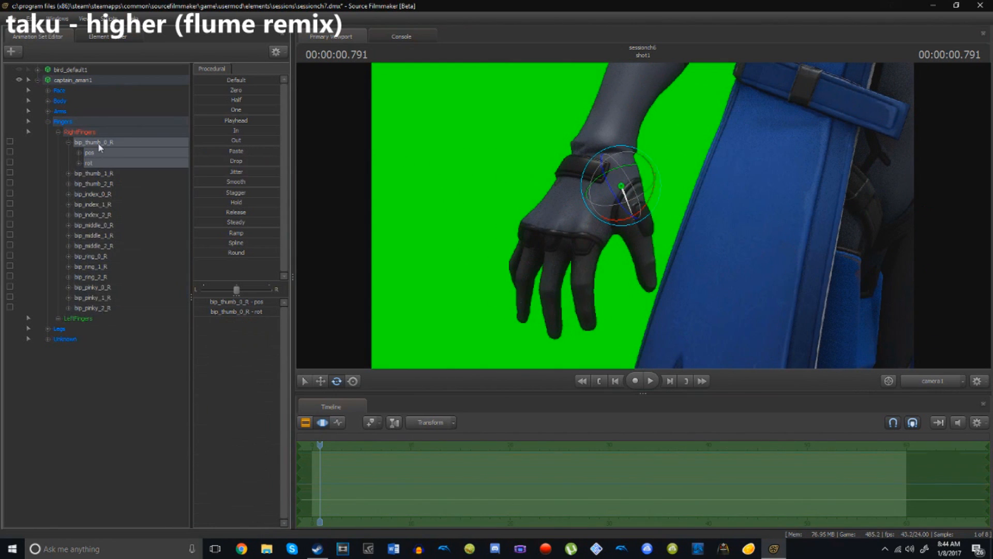
left_click(68, 143)
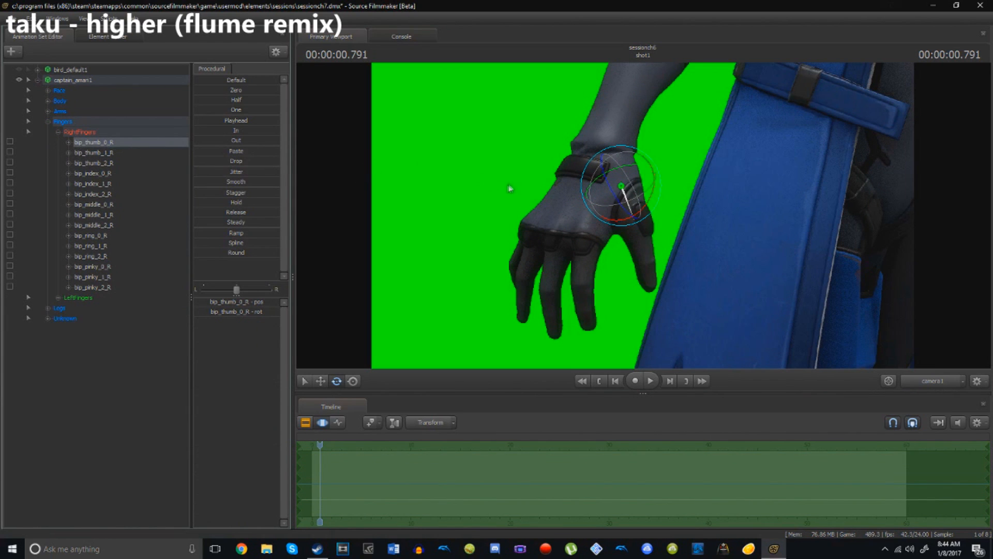
left_click_drag(605, 192, 650, 236)
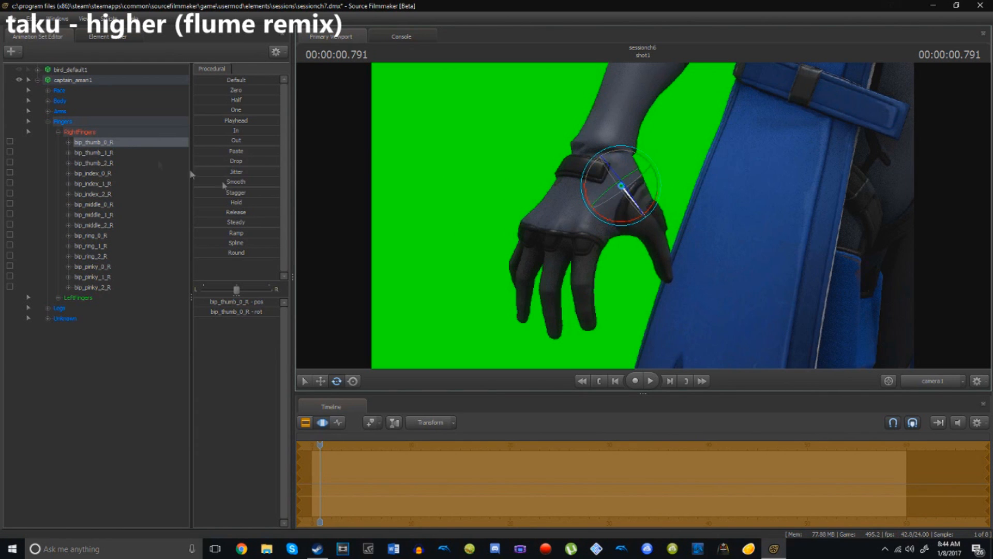
Step: Rotate bip_thumb_1_R slightly and bend the right thumb's tip inward with bip_thumb_2_R
left_click(106, 154)
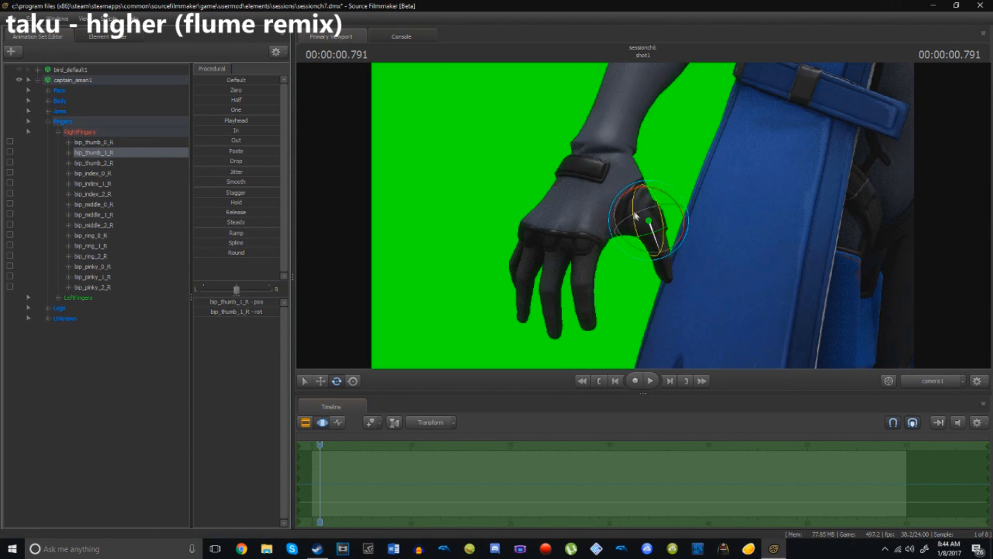
mouse_move(631, 216)
left_mouse_down()
mouse_move(640, 240)
mouse_move(632, 243)
mouse_move(419, 246)
mouse_move(651, 215)
mouse_move(641, 217)
mouse_move(657, 227)
mouse_move(637, 217)
left_mouse_up()
key("d")
key("s")
left_click(121, 163)
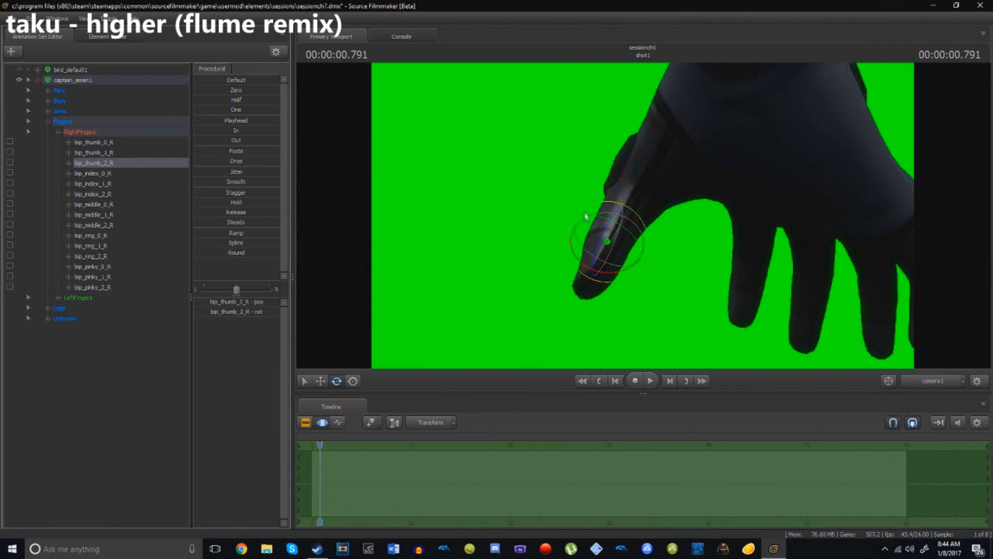
mouse_move(566, 235)
left_mouse_down()
mouse_move(568, 264)
mouse_move(559, 242)
left_mouse_up()
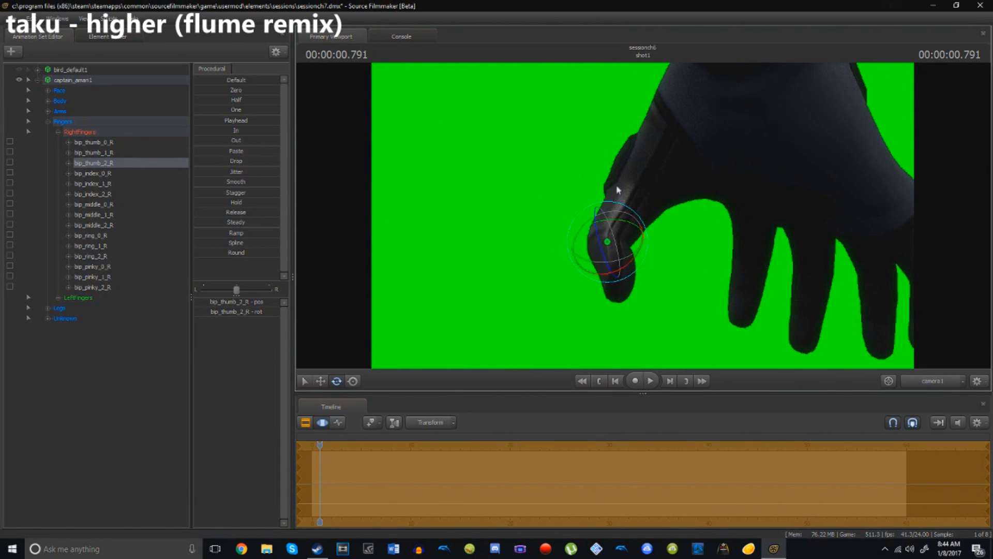
Step: Rotate bip_thumb_1_R to curl the right thumb toward the palm, and readjust its tip with bip_thumb_2_R
left_click(99, 154)
left_click_drag(631, 149, 608, 150)
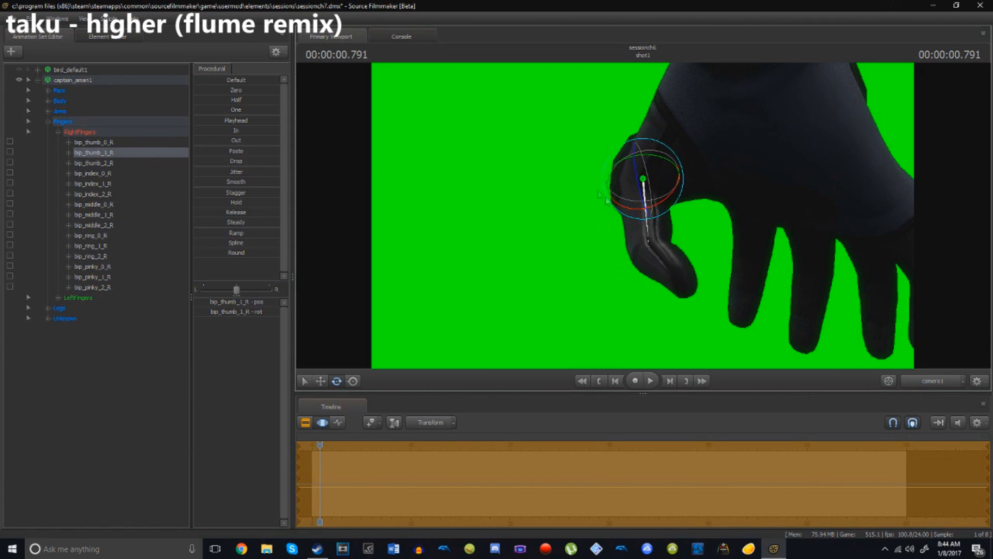
left_click_drag(656, 221, 660, 220)
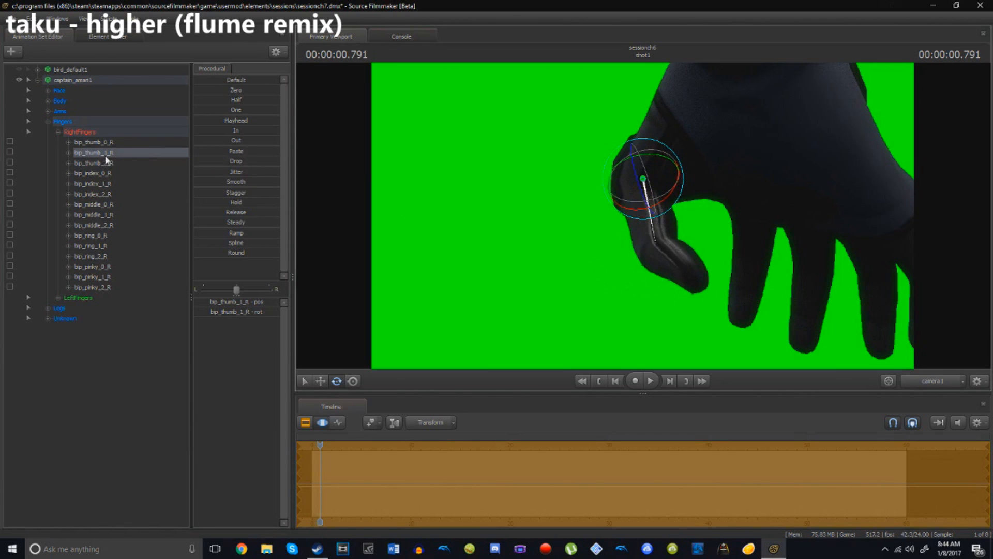
left_click(98, 174)
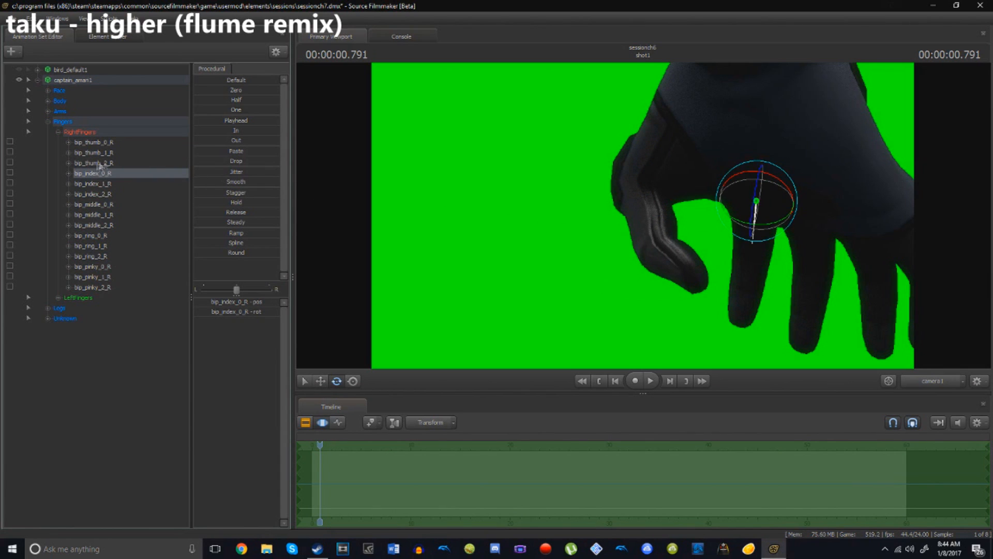
left_click(99, 163)
left_click_drag(689, 231, 644, 220)
Step: Select bip_thumb_1_R and check the right thumb's pose up close and against the whole upper body
left_click(103, 153)
key("w")
key("s")
key("w")
key("w")
key("s")
key("w")
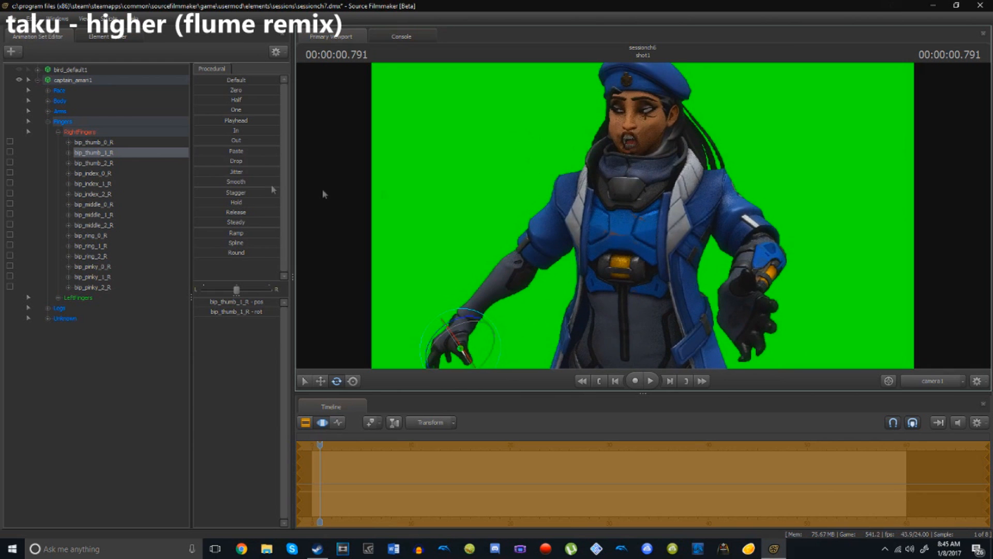
Step: Collapse the Fingers group, view the figure with its bone overlay, and collapse the captain_amari1 tree
left_click(48, 122)
key("s")
key("ctrl")
mouse_move(612, 228)
left_mouse_down()
mouse_move(615, 212)
mouse_move(615, 241)
left_mouse_up()
key("w")
key("s")
key("s")
key("w")
key("s")
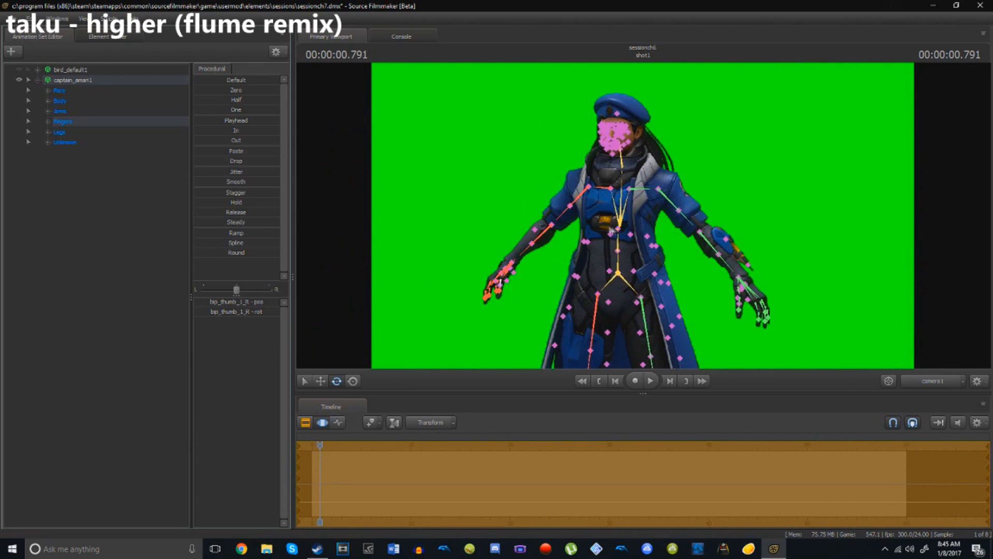
left_click(37, 79)
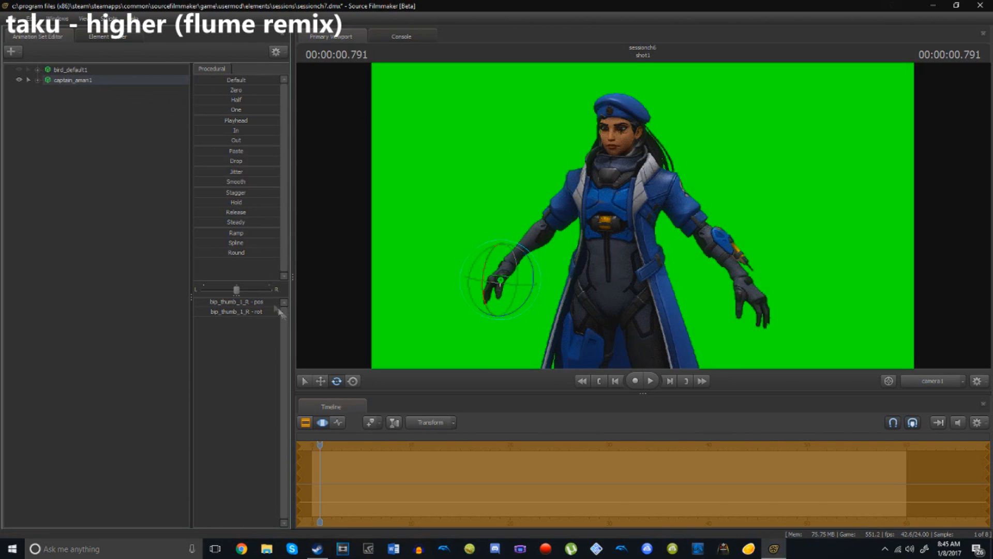
Step: Try to move bip_thumb_1_R up and away from the hand with the Move tool, and undo the move
left_click(320, 383)
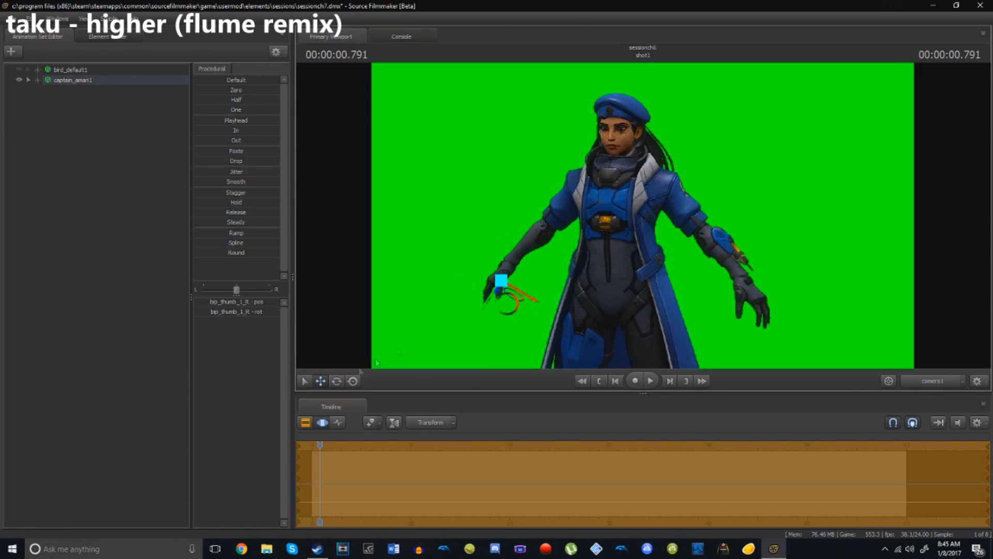
left_click_drag(518, 293, 418, 78)
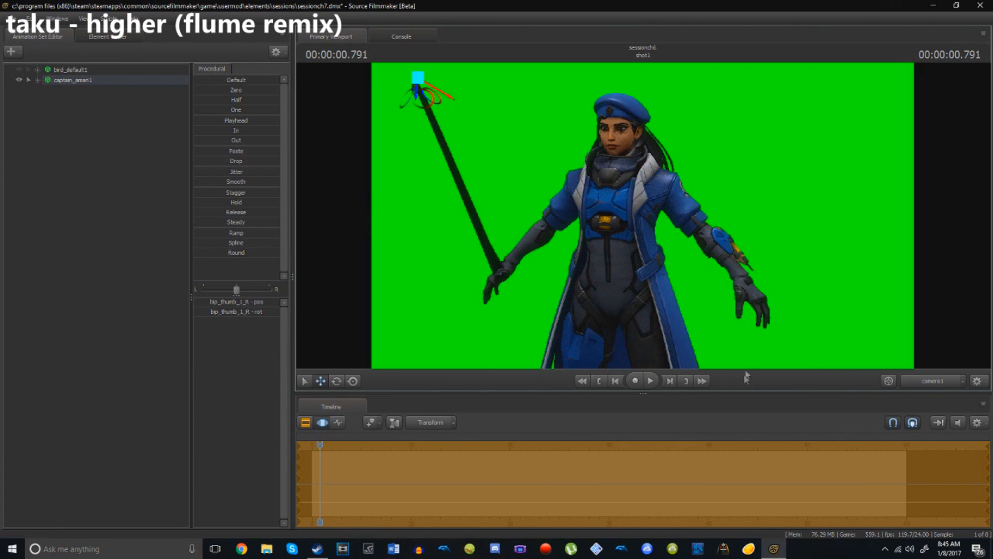
key("ctrl+z")
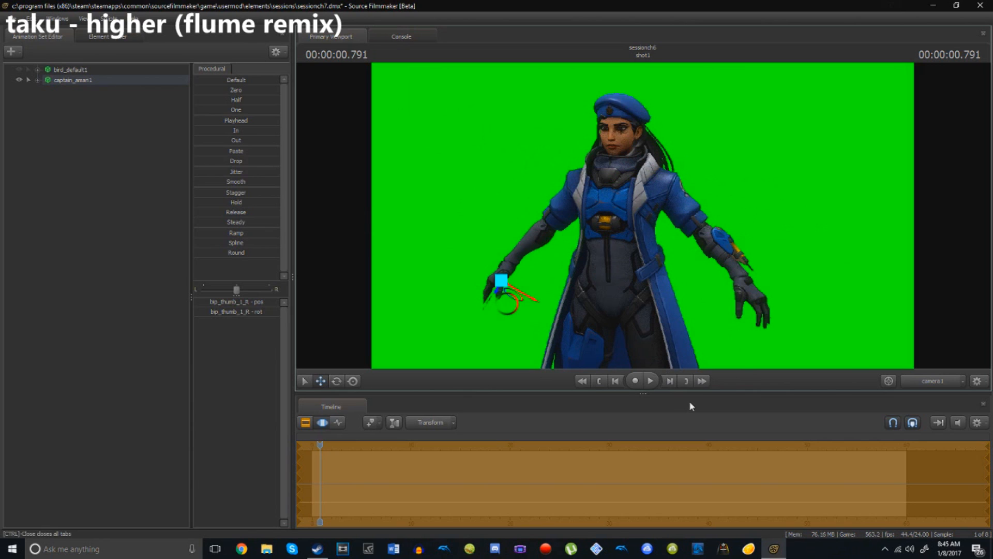
mouse_move(423, 211)
left_mouse_down()
mouse_move(435, 201)
mouse_move(427, 201)
left_mouse_up()
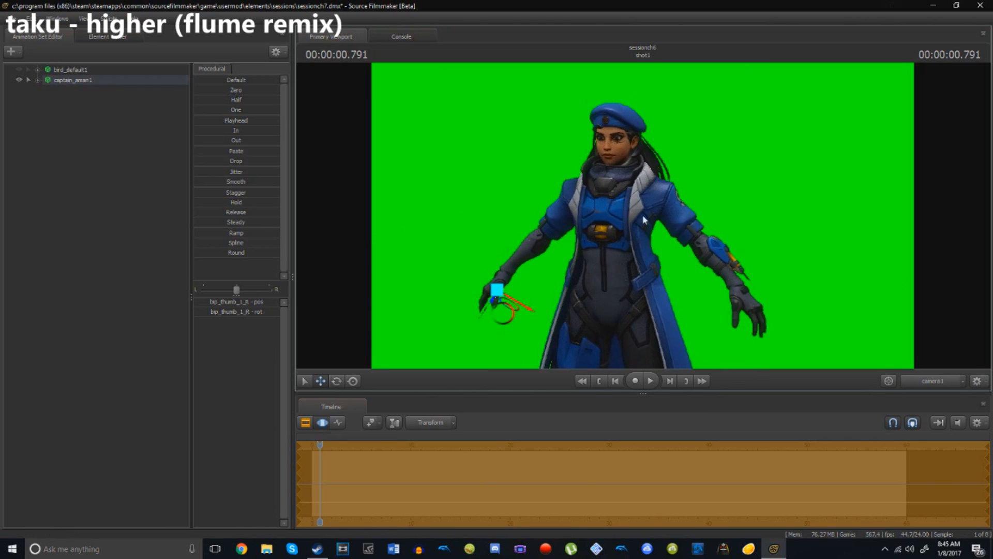
key("ctrl+s")
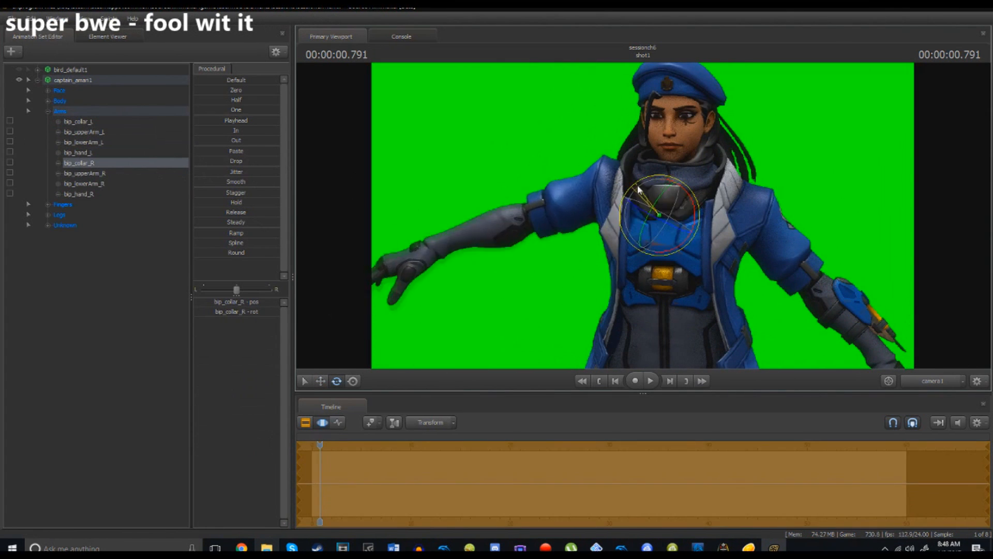
Step: Raise the right arm out to the side by rotating bip_collar_R, bip_upperArm_R, bip_lowerArm_R and bip_hand_R
left_click_drag(637, 189, 648, 181)
left_click(84, 173)
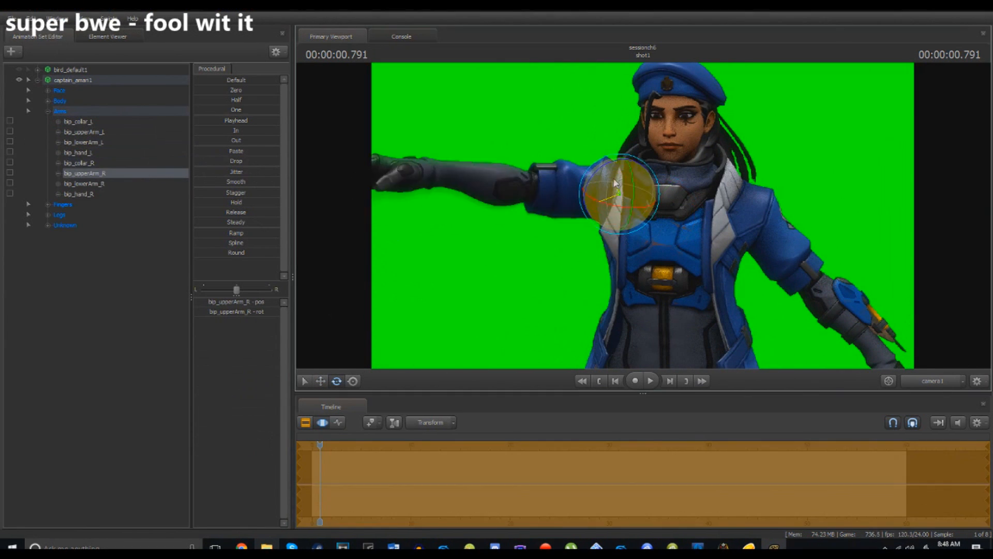
left_click(84, 183)
left_click_drag(519, 210, 486, 211)
left_click(79, 194)
left_click_drag(621, 203, 591, 267)
Step: Expand the RightFingers subgroup of Fingers and rotate bip_thumb_1_R to pose the right thumb
left_click(48, 204)
left_click(80, 215)
key("ctrl+z")
left_click(94, 225)
left_click(95, 236)
left_click(94, 246)
left_click(94, 225)
left_click(94, 236)
left_click_drag(582, 230, 643, 207)
right_click(83, 80)
left_click(189, 150)
left_click(572, 437)
Step: Rotate bip_thumb_0_R, and curl the right index finger with bip_index_0_R, bip_index_1_R and bip_index_2_R
left_click(94, 225)
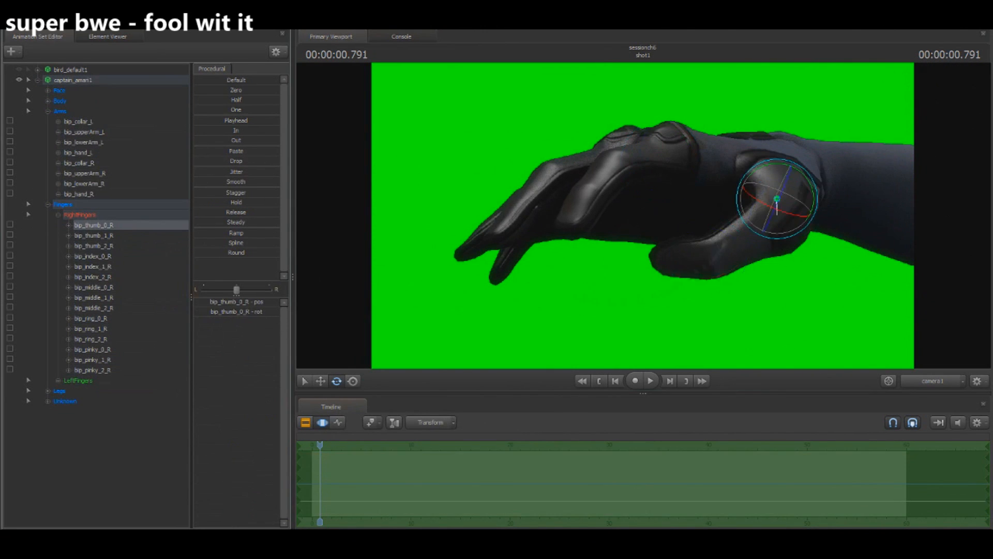
left_click_drag(776, 202, 771, 218)
left_click(93, 256)
left_click_drag(653, 210, 643, 215)
left_click_drag(627, 159, 643, 162)
left_click(93, 266)
left_click_drag(609, 238, 617, 266)
left_click_drag(643, 215, 620, 220)
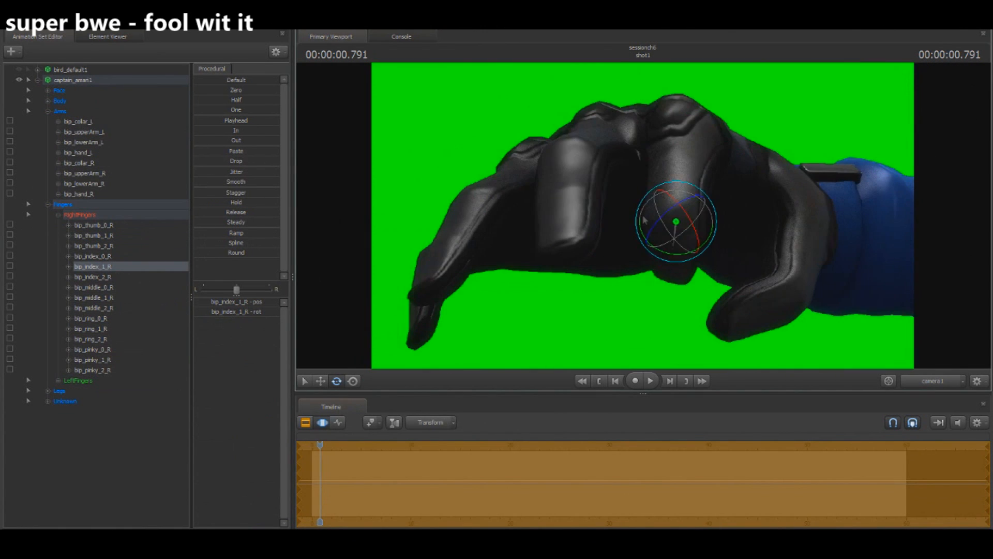
left_click(93, 277)
left_click_drag(672, 253, 675, 264)
Step: Curl the right middle finger into the palm with bip_middle_0_R and bip_middle_1_R
left_click(94, 287)
left_click_drag(643, 216, 672, 208)
left_click(94, 298)
left_click_drag(682, 306, 701, 300)
mouse_move(643, 216)
left_mouse_down()
mouse_move(634, 212)
mouse_move(643, 216)
left_mouse_up()
Step: Curl the right ring finger into the palm with bip_ring_0_R, bip_ring_1_R and bip_ring_2_R
left_click(91, 318)
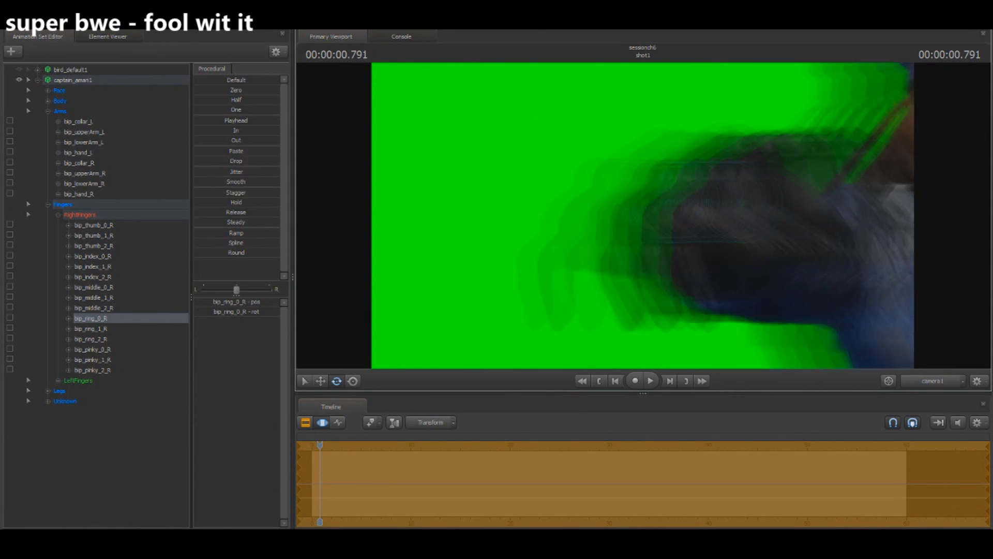
left_click_drag(642, 215, 697, 215)
left_click(91, 328)
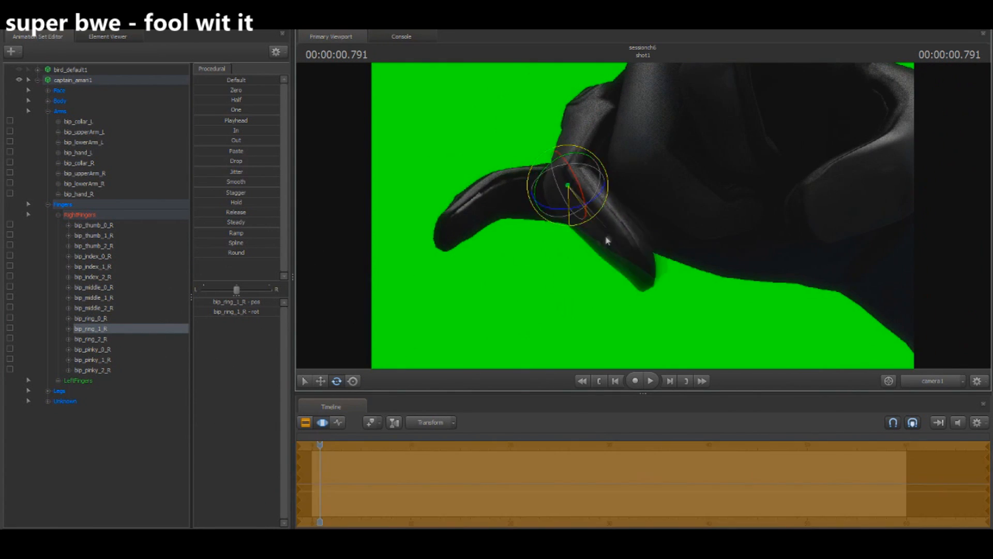
left_click_drag(666, 224, 664, 231)
left_click(91, 339)
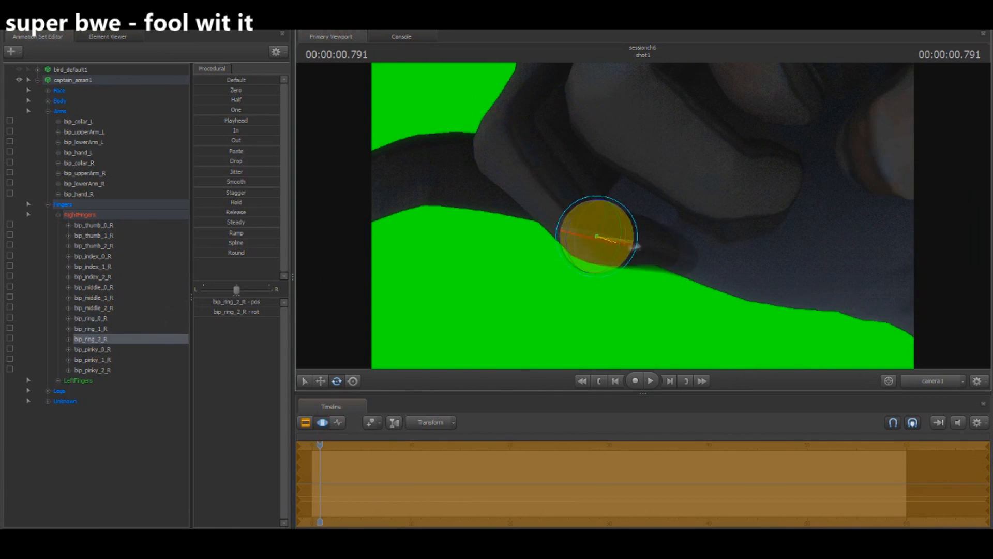
Step: Curl the right pinky finger from its base bip_pinky_0_R through to its tip bip_pinky_2_R
left_click(93, 349)
left_click_drag(583, 228, 649, 205)
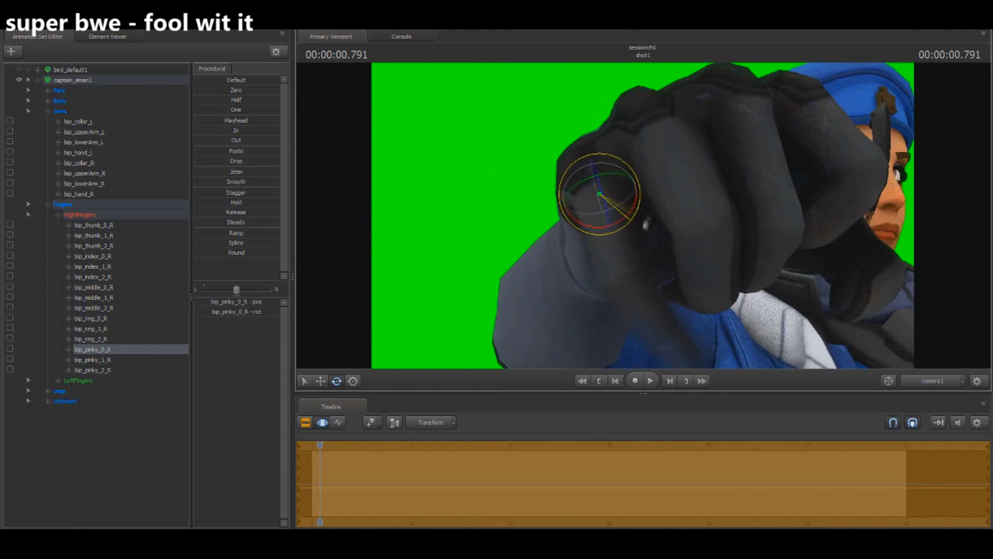
left_click(92, 359)
left_click(92, 370)
left_click_drag(585, 267, 593, 259)
left_click_drag(593, 258, 656, 238)
Step: Select individual finger bones in the viewport and rotate them to tighten the right fist, including bip_pinky_1_R
left_click(691, 260, "ctrl")
left_click(698, 330, "ctrl")
left_click_drag(733, 319, 643, 215)
left_click(521, 140, "ctrl")
left_click_drag(492, 162, 662, 181)
left_click_drag(667, 151, 642, 215)
left_click(92, 360)
left_click_drag(585, 252, 642, 215)
Step: Collapse the Fingers and Arms groups, expand Face, and shift the character's gaze sideways with eyes_rightleft
left_click(58, 215)
left_click(48, 204)
left_click(48, 111)
left_click(48, 90)
left_click(70, 101)
left_click_drag(240, 312, 228, 312)
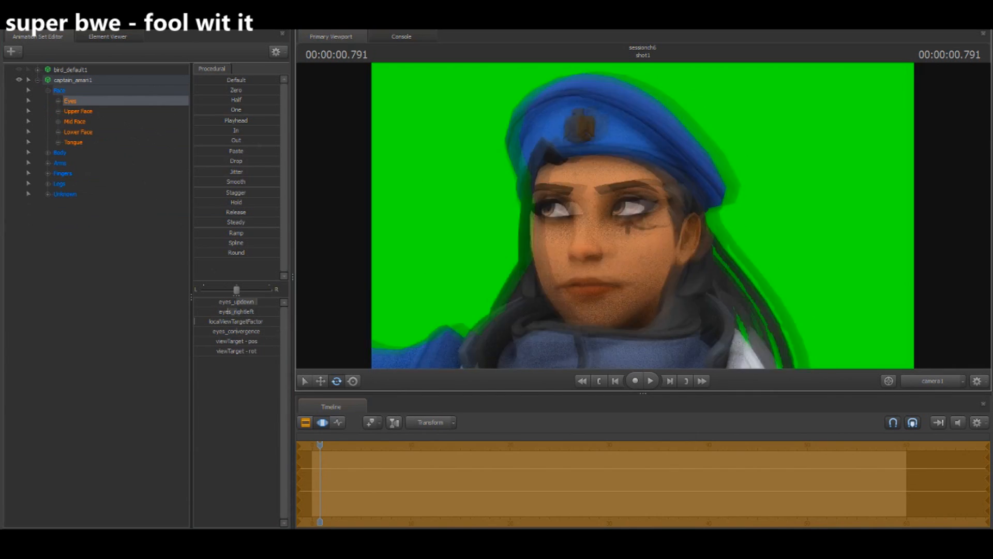
Step: Look through the Face and Unknown groups of captain_amari1 and examine the character's face and pose
left_click(59, 91)
mouse_move(642, 216)
left_mouse_down()
mouse_move(652, 231)
mouse_move(642, 222)
left_mouse_up()
left_click(70, 101)
left_click(58, 101)
left_click(47, 91)
left_click(48, 143)
left_click(65, 142)
left_click(48, 143)
left_click(59, 90)
left_click(73, 80)
left_click(63, 91)
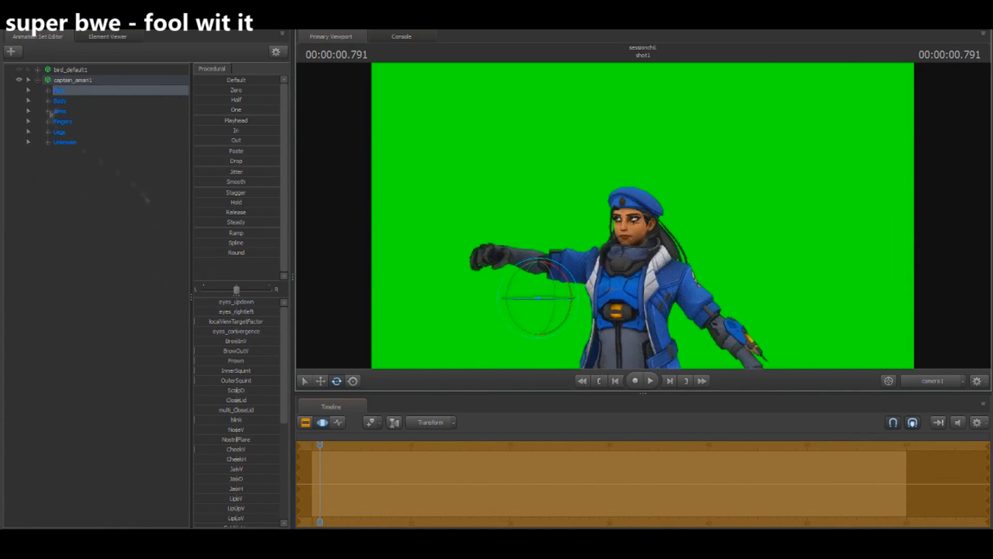
left_click(65, 142)
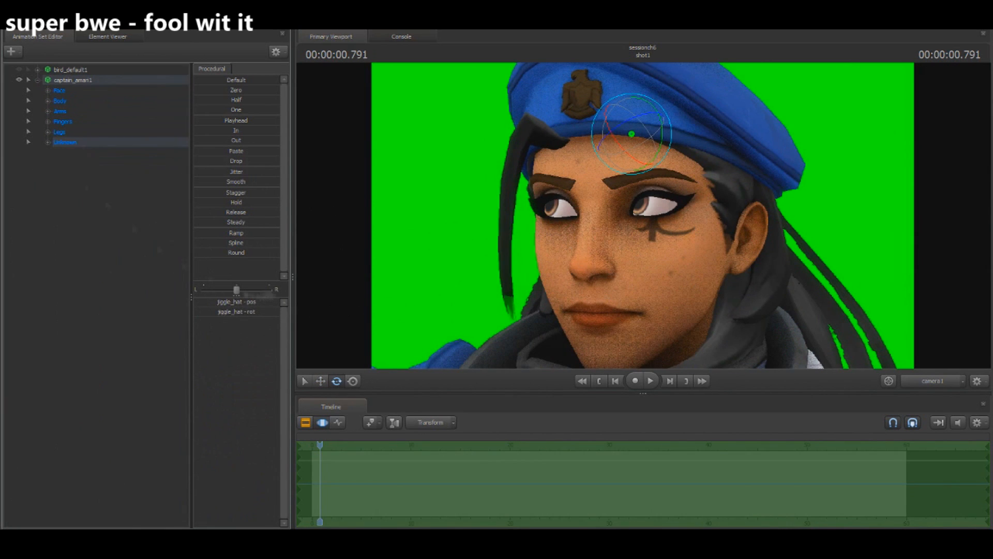
right_click(71, 81)
left_click(183, 158)
left_click(655, 158)
right_click(72, 79)
mouse_move(133, 162)
left_click(183, 171)
left_click(523, 418)
Step: Frame the character's face and adjust the gaze with the eyes_rightleft and localViewTargetFactor sliders
left_click_drag(670, 227, 849, 312)
left_click_drag(236, 311, 253, 312)
left_click_drag(196, 321, 231, 321)
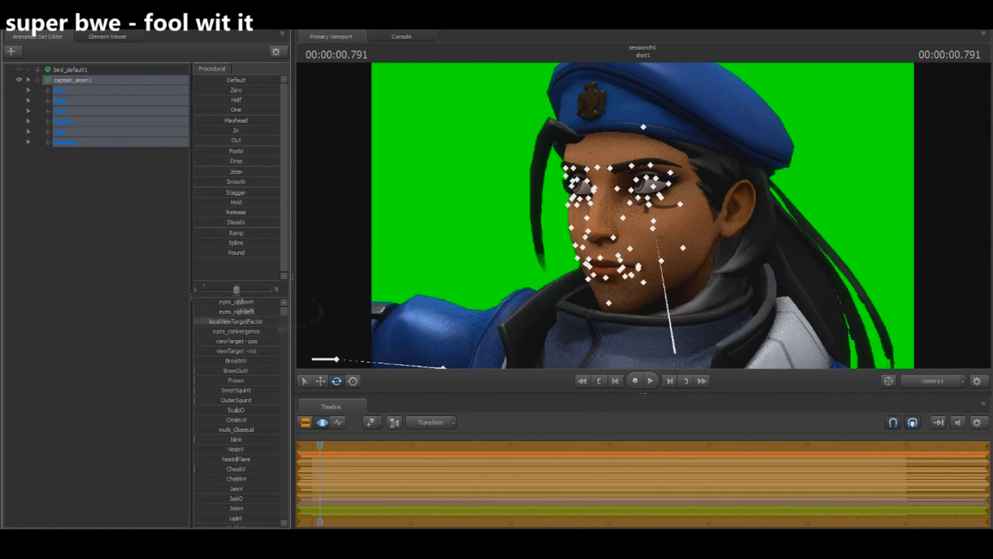
Step: Look through the expanded Face and Unknown groups for facial bones, and select face_eyelid_upper_1_L
left_click(48, 91)
left_click(79, 111)
left_click(65, 194)
left_click(48, 194)
scroll(118, 308, "down", 20)
scroll(117, 308, "up", 20)
left_click(94, 235)
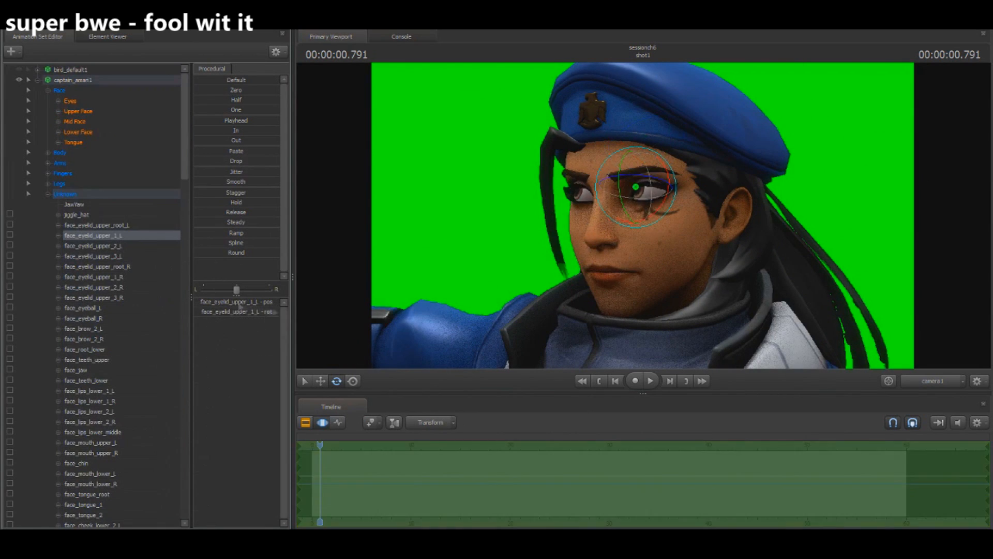
Step: Select the Upper Face controls and shape the expression by raising BrowOutV, Frown and, slightly, OuterSquint
left_click(58, 90)
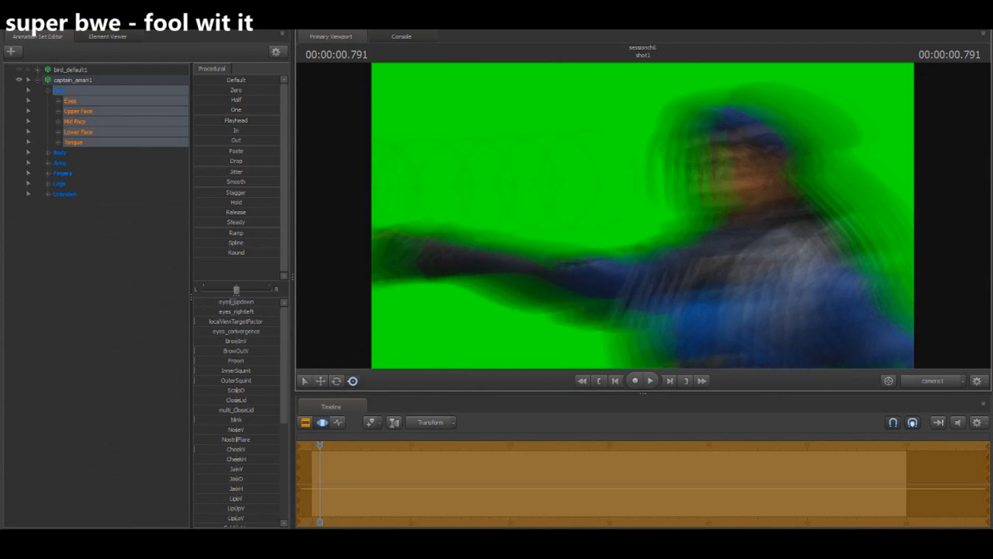
left_click(71, 101)
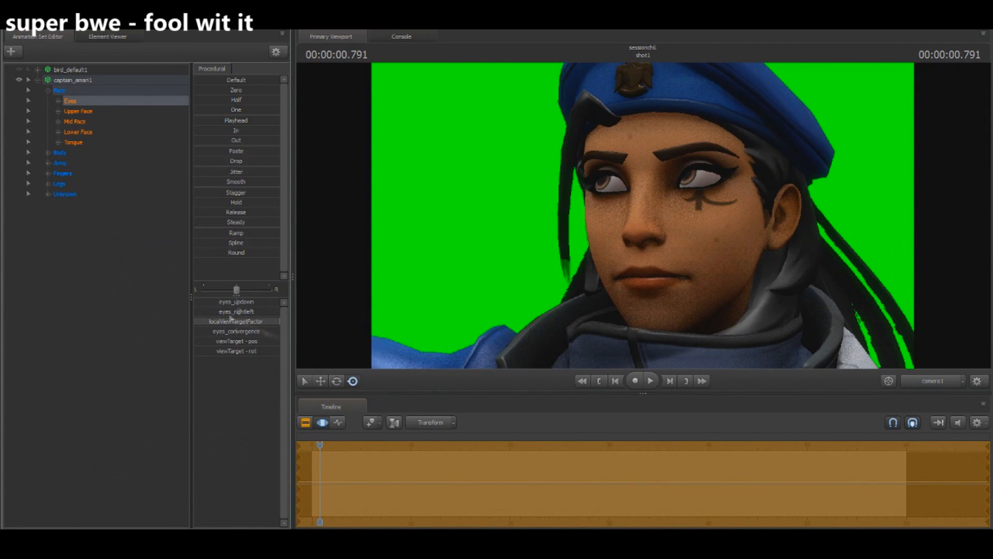
left_click(78, 111)
left_click_drag(195, 311, 220, 311)
left_click_drag(197, 321, 279, 331)
left_click_drag(195, 341, 201, 341)
Step: Collapse captain_amari1, make bird_default1 visible, and move and rotate the bird into place near the character
left_click(37, 80)
left_click(19, 69)
left_click_drag(643, 216, 559, 217)
left_click(70, 70)
key("e")
key("w")
left_click_drag(565, 255, 564, 153)
left_click_drag(642, 216, 703, 207)
key("e")
mouse_move(525, 226)
left_mouse_down()
mouse_move(501, 251)
mouse_move(515, 227)
left_mouse_up()
Step: Try to pose the bird's wing with a bone from bird_default1's Arms group, and undo the change
left_click(37, 69)
left_click(60, 80)
left_click(63, 102)
left_click(60, 90)
left_click(47, 90)
left_click(78, 101)
left_click_drag(471, 160, 474, 140)
key("ctrl+z")
key("w")
left_click(48, 90)
Step: Import the idle sequence onto bird_default1, move the playhead to about 26 seconds, and import the sequence again there
right_click(71, 70)
left_click(400, 289)
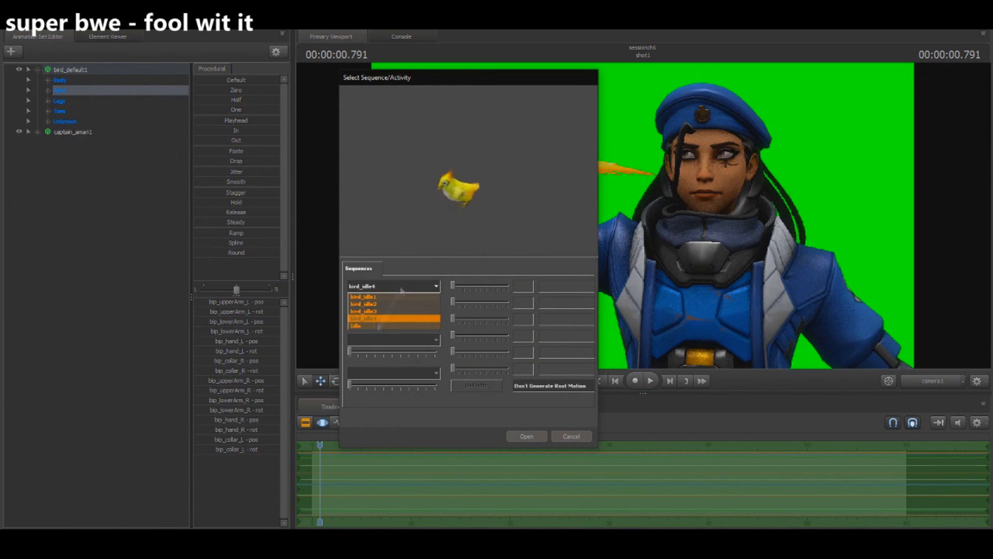
left_click(379, 325)
left_click(527, 436)
left_click_drag(319, 445, 541, 444)
right_click(70, 70)
left_click(205, 162)
left_click(526, 436)
Step: Move and rotate the bird into place beside the character
scroll(541, 481, "down", 10)
mouse_move(642, 215)
left_mouse_down()
mouse_move(667, 290)
mouse_move(643, 215)
left_mouse_up()
left_click_drag(851, 164, 642, 216)
key("e")
key("w")
mouse_move(492, 271)
left_mouse_down()
mouse_move(435, 356)
mouse_move(500, 260)
left_mouse_up()
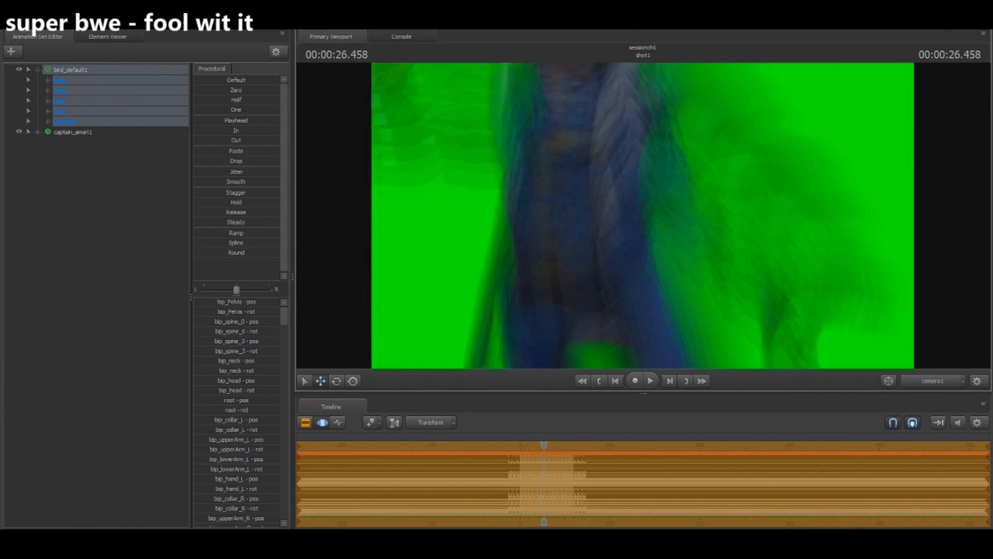
Step: Shape captain_amari1's expression into a smile by raising its facial sliders
left_click(72, 80)
right_click(59, 79)
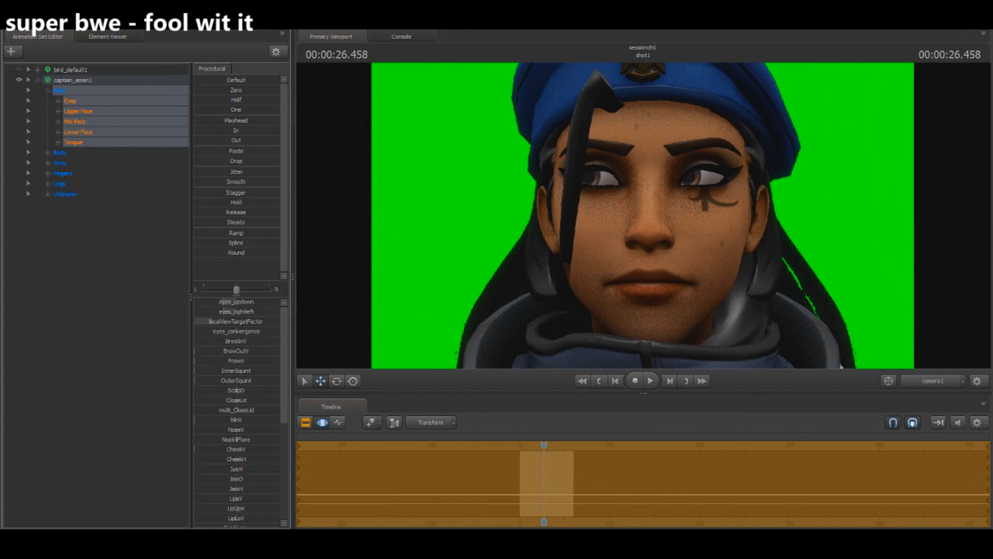
right_click(241, 333)
left_click_drag(211, 321, 279, 341)
left_click_drag(195, 351, 279, 350)
left_click_drag(195, 360, 270, 360)
scroll(217, 407, "down", 5)
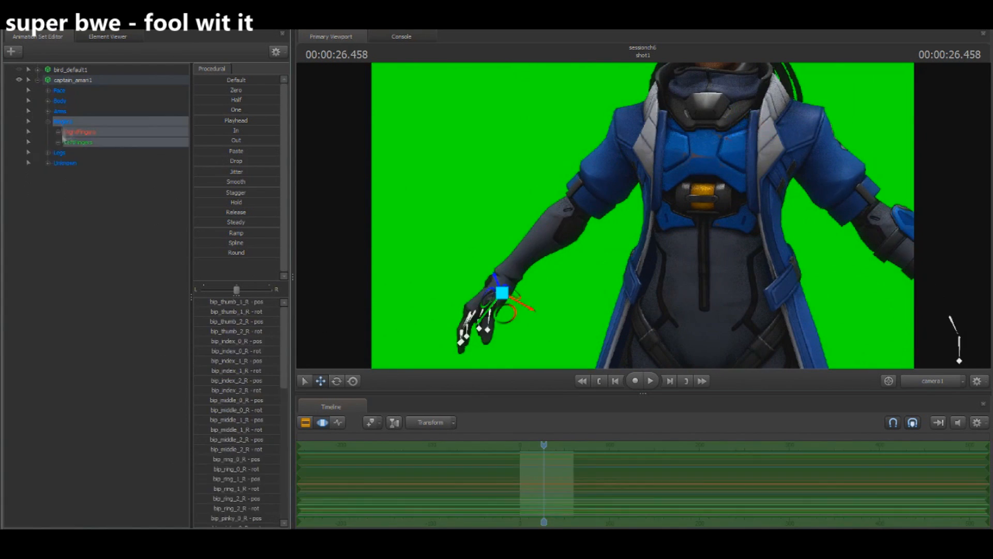
Step: Raise the character's right arm by rotating bip_collar_R, bip_upperArm_R and bip_lowerArm_R
left_click(48, 121)
left_click(48, 111)
left_click(78, 122)
left_click(79, 163)
key("e")
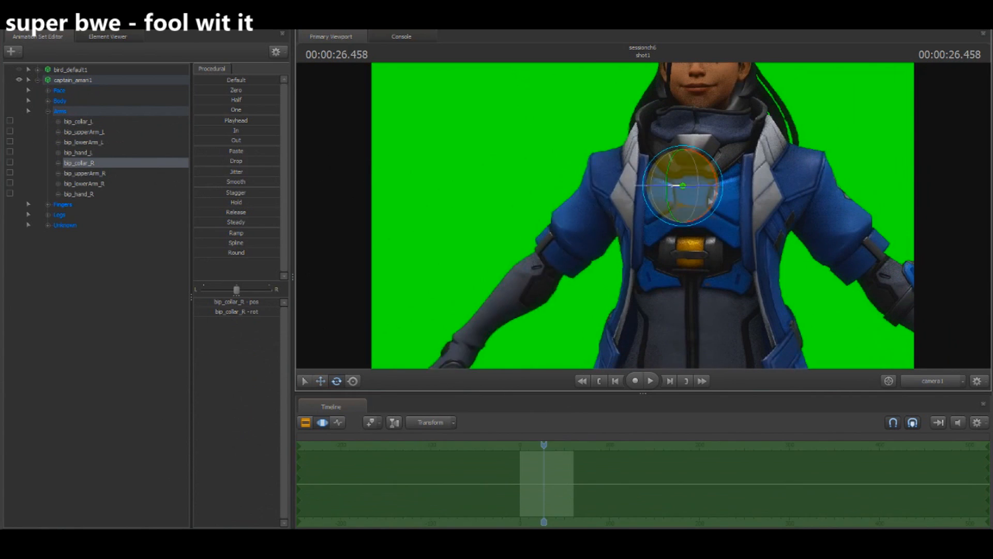
left_click_drag(650, 187, 652, 171)
left_click(85, 174)
left_click_drag(604, 198, 599, 176)
left_click(84, 183)
left_click_drag(532, 222, 547, 245)
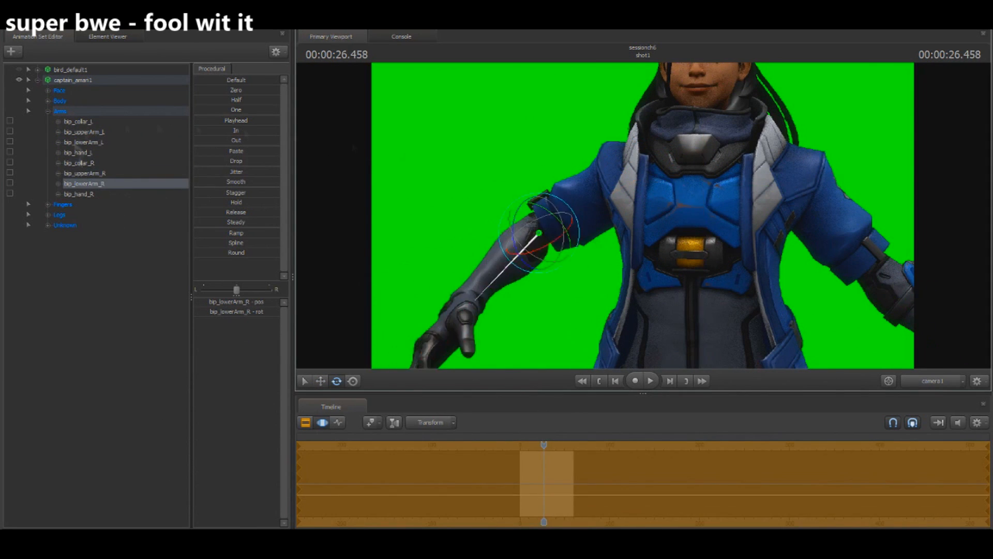
Step: Raise the right shoulder further with bip_collar_R, and rotate bip_lowerArm_R and bip_hand_R to turn the forearm and hand
left_click(79, 163)
left_click_drag(652, 200, 654, 183)
left_click(84, 184)
left_click_drag(524, 207, 541, 220)
left_click(79, 194)
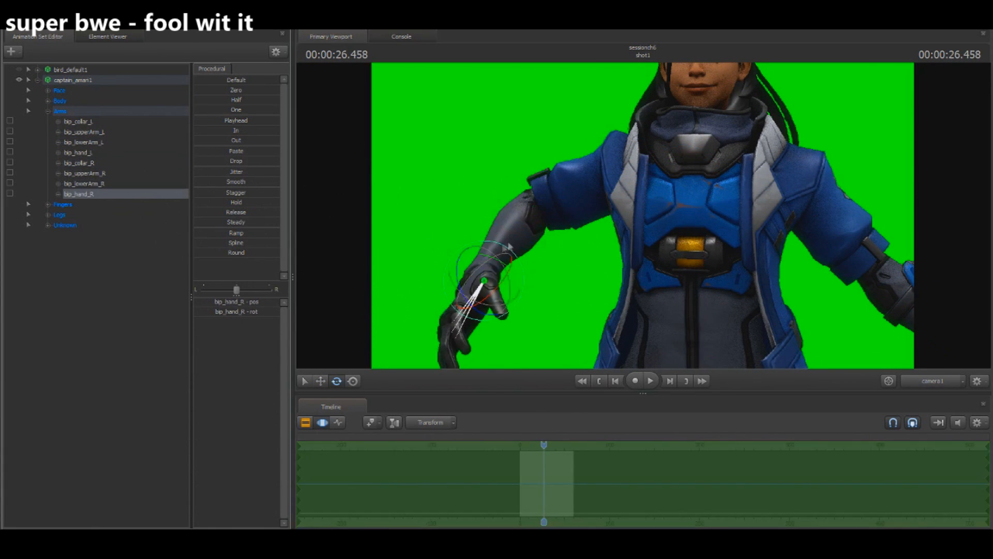
left_click_drag(479, 290, 484, 300)
Step: Adjust the raised right arm's angle with bip_upperArm_R and bip_collar_R
left_click(84, 173)
left_click(84, 184)
left_click_drag(571, 190, 621, 222)
left_click(84, 173)
left_click_drag(636, 186, 643, 200)
left_click(80, 162)
left_click_drag(717, 200, 720, 187)
Step: Bring the right forearm forward with bip_lowerArm_R and refine the rotation of bip_upperArm_R
left_click(84, 173)
left_click_drag(647, 217, 579, 222, "alt")
left_click(84, 184)
mouse_move(538, 258)
left_mouse_down()
mouse_move(522, 290)
mouse_move(534, 268)
left_mouse_up()
left_click(85, 173)
left_click_drag(610, 211, 559, 217)
Step: Expand the RightFingers group and bend the right thumb with its bip_thumb bones
left_click(47, 111)
left_click(47, 122)
left_click(58, 132)
left_click(94, 142)
left_click_drag(617, 208, 622, 201)
left_click(93, 153)
left_click(94, 163)
left_click_drag(552, 296, 544, 300)
Step: Curl the right index finger by rotating bip_index_0_R, bip_index_1_R and bip_index_2_R
left_click(93, 174)
left_click_drag(643, 216, 600, 228)
left_click_drag(649, 242, 645, 251)
left_click(93, 183)
left_click_drag(643, 216, 603, 215)
left_click(93, 194)
left_click_drag(647, 268, 641, 282)
Step: Curl the right middle finger by rotating bip_middle_0_R, bip_middle_1_R and bip_middle_2_R
left_click_drag(643, 216, 611, 223)
left_click(94, 204)
left_click_drag(730, 181, 727, 191)
left_click(94, 214)
left_click(93, 225)
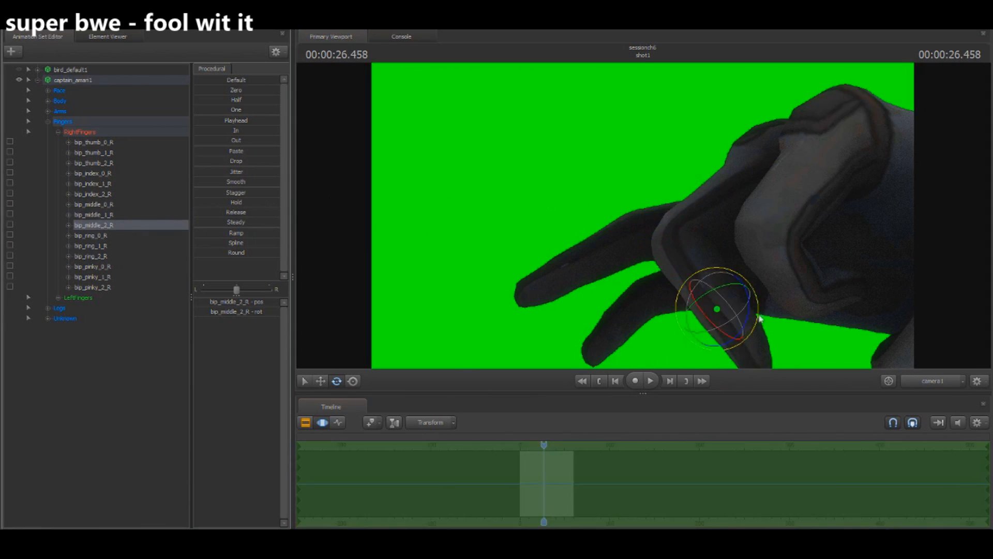
left_click(94, 214)
left_click_drag(643, 216, 683, 220)
left_click_drag(606, 187, 614, 201)
left_click(94, 225)
left_click_drag(641, 300, 654, 283)
Step: Curl the right ring and pinky fingers inward with their bip_ring and bip_pinky bones
mouse_move(643, 216)
left_mouse_down()
mouse_move(639, 228)
mouse_move(653, 217)
left_mouse_up()
left_click(91, 236)
left_click_drag(603, 166, 615, 229)
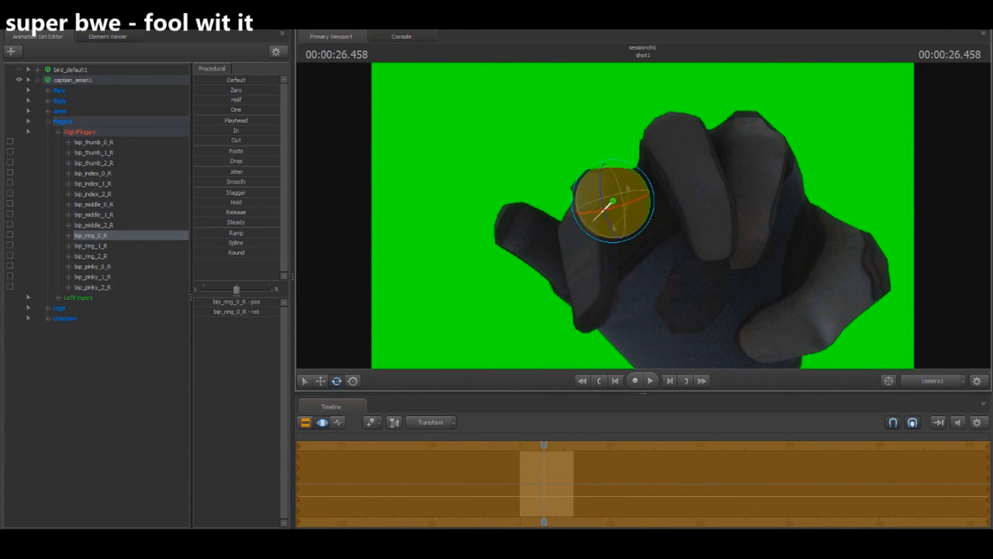
left_click(90, 256)
left_click(92, 267)
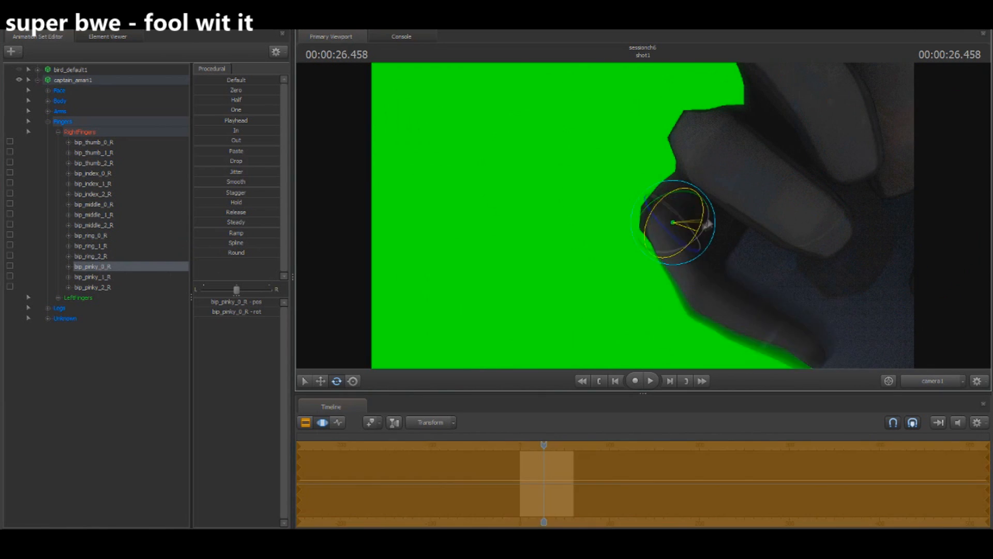
left_click(107, 279)
left_click(93, 288)
left_click_drag(760, 284, 775, 295)
Step: Refine the curl of the right middle finger's three bones and collapse the Fingers group
left_click_drag(642, 217, 653, 217)
left_click(698, 260, "ctrl")
left_click(93, 204)
left_click(93, 215)
left_click(94, 225)
left_click(48, 121)
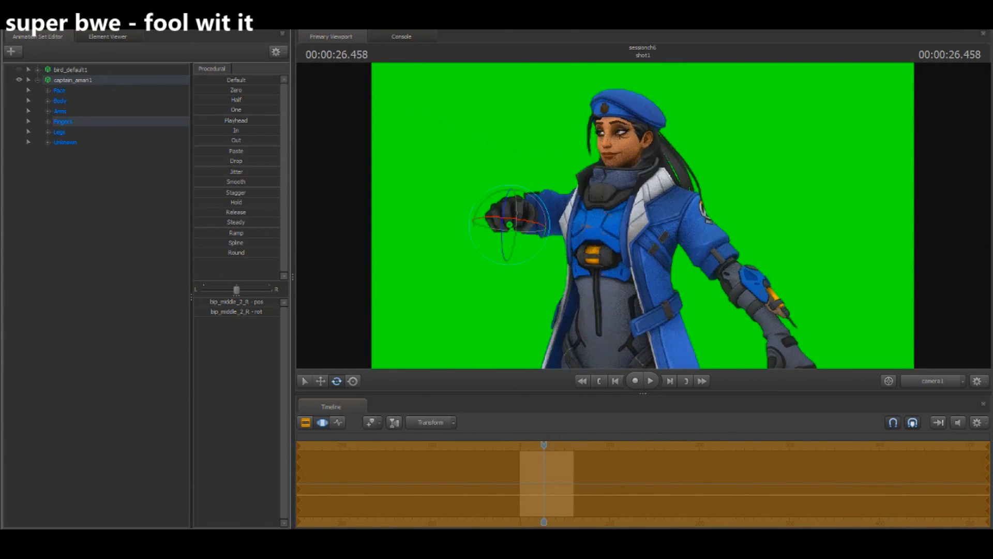
Step: Pose the character's left arm by rotating bip_collar_L, bip_upperArm_L and bip_lowerArm_L
left_click(48, 110)
left_click(83, 121)
left_click(85, 132)
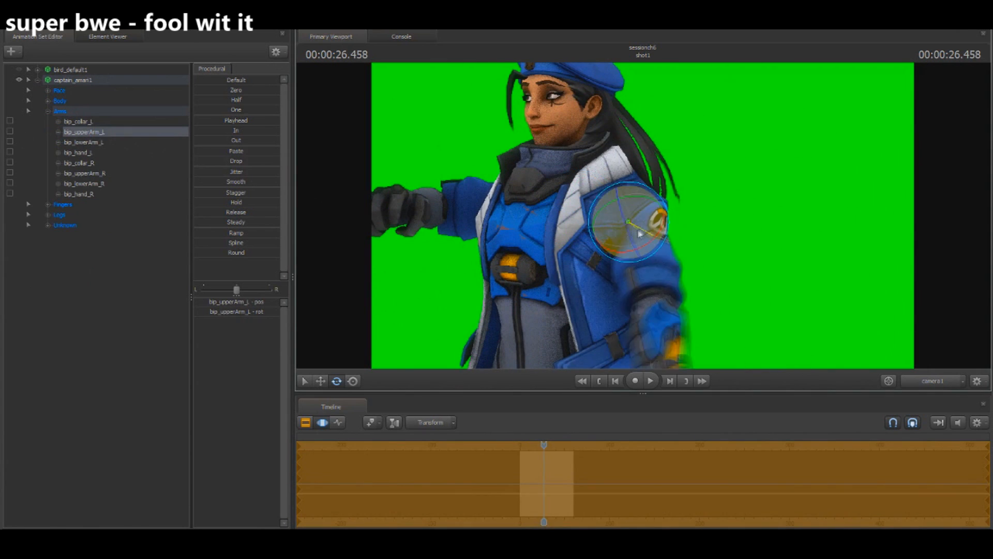
left_click(85, 142)
left_click_drag(636, 336, 646, 321)
left_click_drag(642, 216, 621, 209)
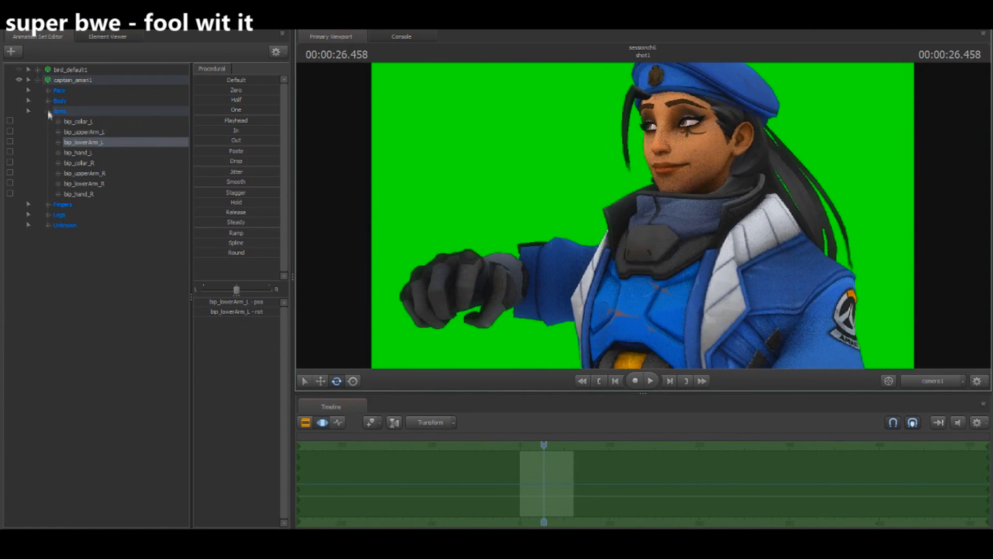
Step: Reopen the right finger bones and tuck the thumb in by rotating bip_thumb_0_R and bip_thumb_1_R
left_click(48, 110)
left_click(48, 121)
left_click(94, 143)
left_click_drag(463, 208, 491, 208)
left_click_drag(677, 236, 690, 233)
left_click(94, 153)
left_click_drag(700, 269, 688, 267)
left_click(93, 142)
left_click_drag(695, 232, 658, 218)
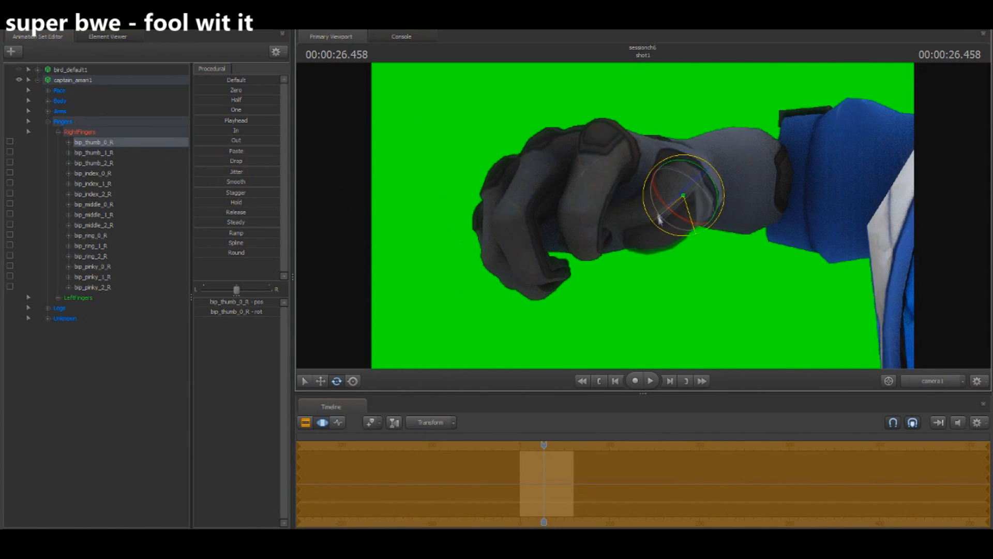
left_click(94, 142)
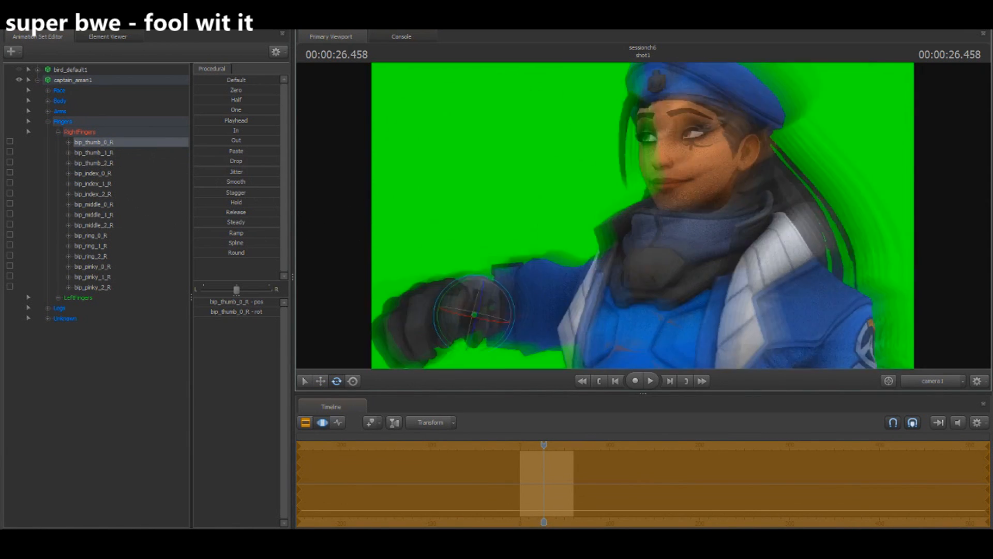
Step: Collapse captain_amari1, make bird_default1 visible, and move and rotate the bird toward the character's raised right hand
left_click(48, 122)
left_click(37, 80)
left_click(18, 69)
left_click(70, 70)
mouse_move(643, 216)
left_mouse_down()
mouse_move(782, 221)
mouse_move(643, 217)
left_mouse_up()
key("w")
key("e")
left_click_drag(476, 248, 502, 258)
key("w")
Step: Fine-tune the bird's position and rotation so it perches on the character's right hand
mouse_move(643, 216)
left_mouse_down()
mouse_move(688, 220)
mouse_move(643, 222)
left_mouse_up()
key("e")
mouse_move(556, 270)
left_mouse_down()
mouse_move(566, 278)
mouse_move(566, 269)
left_mouse_up()
key("w")
key("e")
left_click_drag(643, 216, 620, 216)
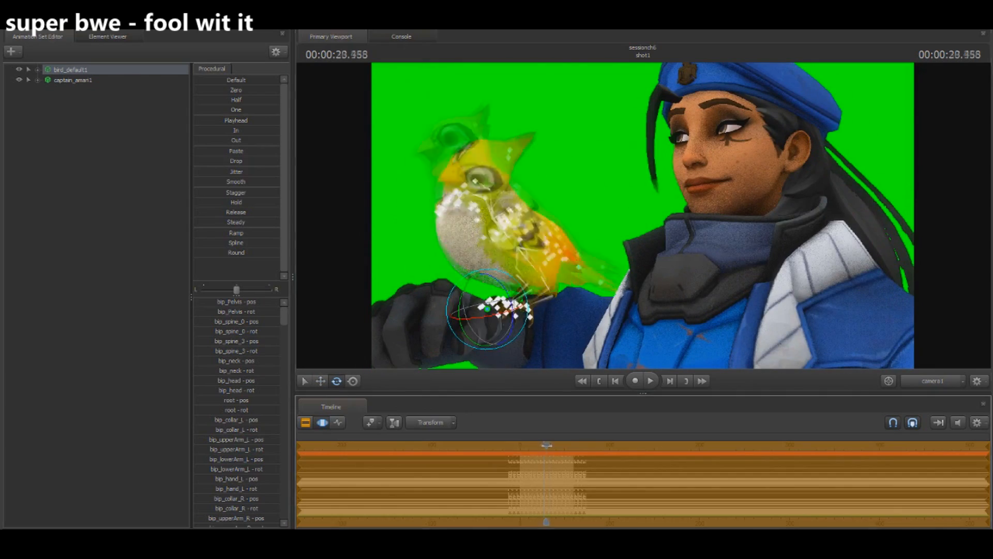
left_click_drag(476, 305, 491, 292)
left_click_drag(642, 216, 683, 223)
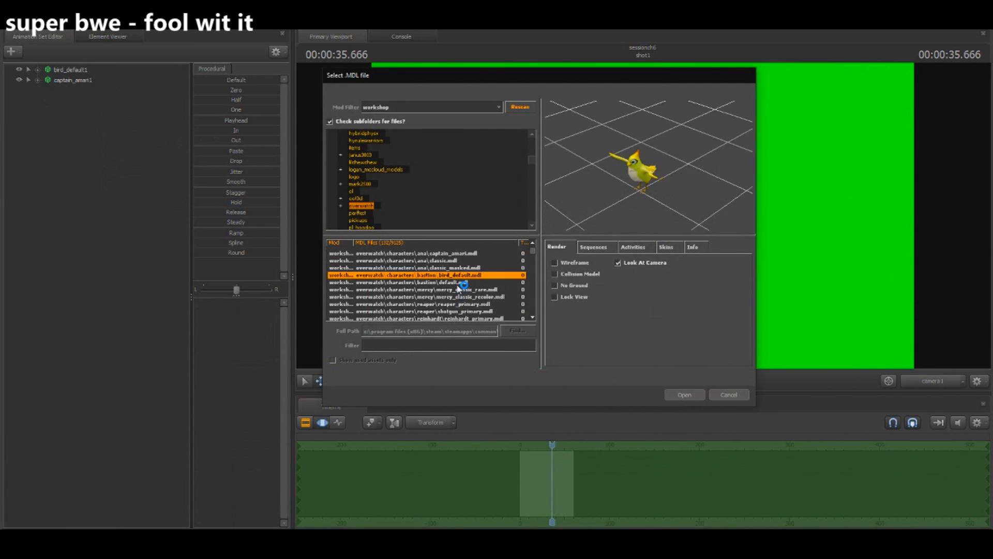
Step: Load the Overwatch bastion default.mdl model and move and rotate it next to the character
double_click(459, 282)
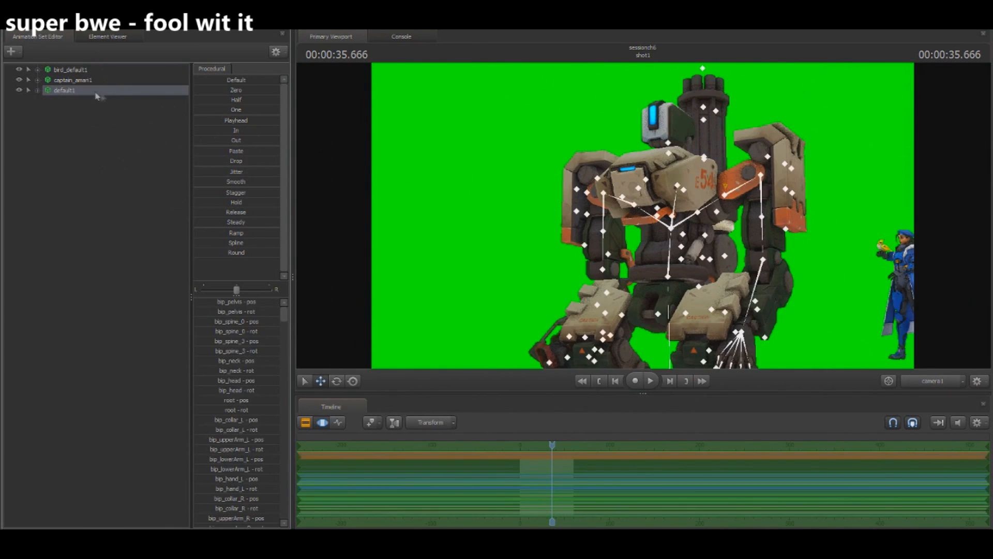
left_click(393, 286)
left_click_drag(444, 251, 643, 216)
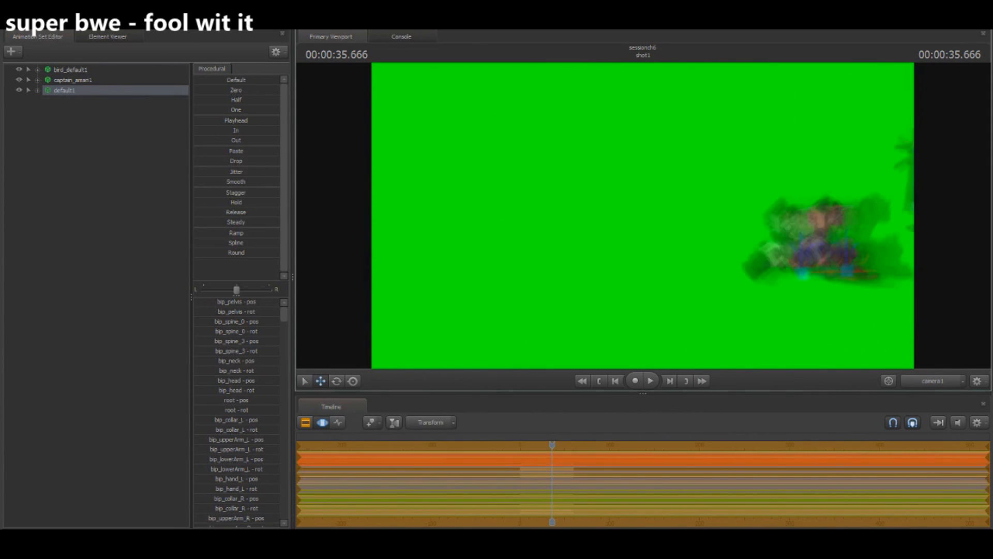
key("e")
Step: Import a ready-made animation pose onto the Bastion model default1 and frame Bastion standing behind the character with the bird in view
right_click(58, 90)
mouse_move(95, 173)
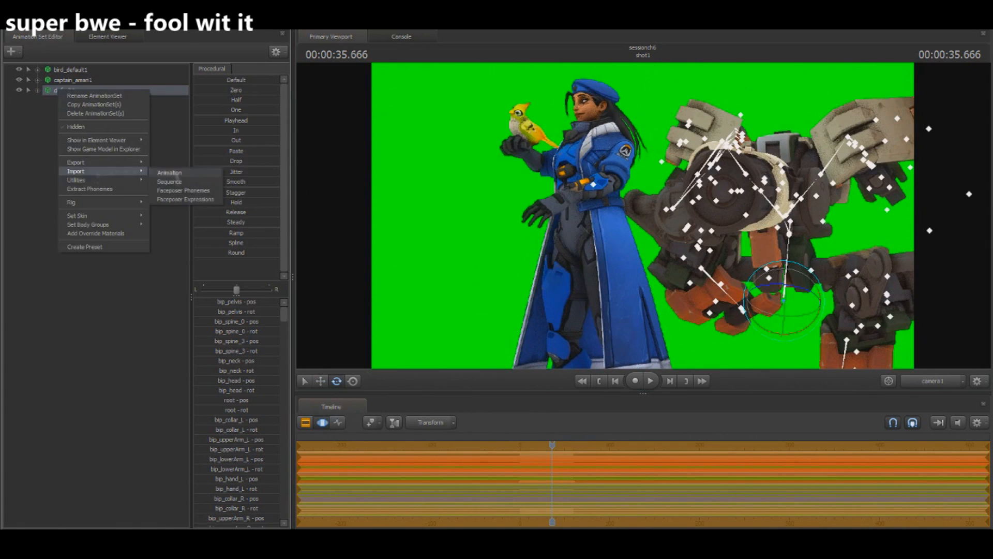
left_click(168, 174)
left_click(416, 286)
left_click(415, 296)
left_click(409, 286)
left_click(407, 318)
left_click(408, 286)
left_click(389, 317)
left_click(389, 286)
left_click(388, 304)
left_click(386, 286)
left_click(384, 304)
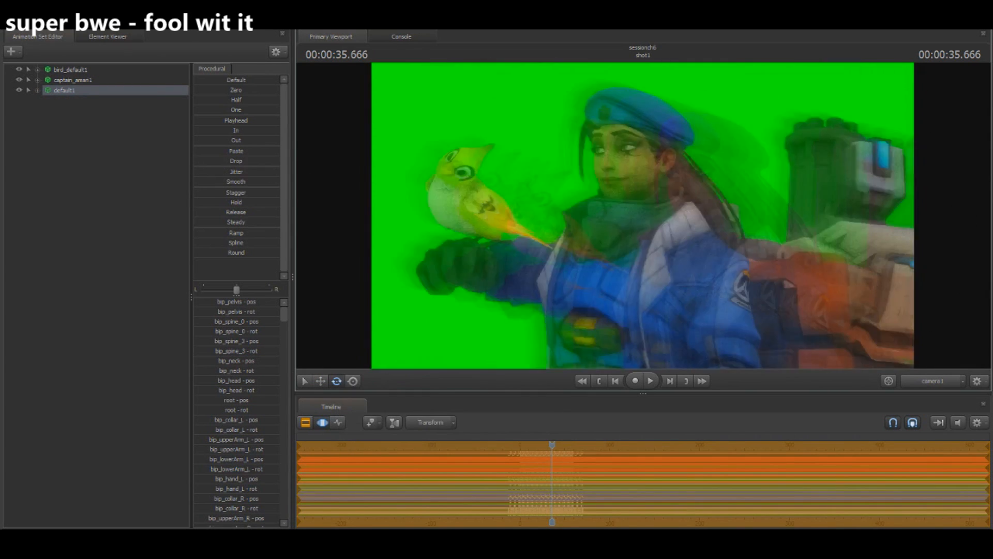
left_click_drag(621, 222, 644, 220)
left_click(104, 192)
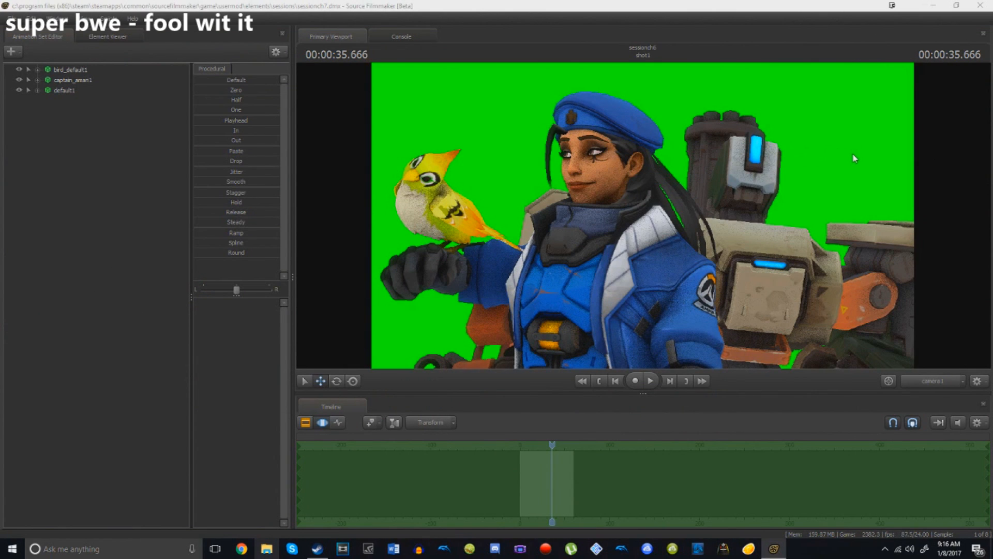
Step: Export the current frame as a TGA poster named "ana and bastion" in the sfm renders for thumbnails folder
left_click(460, 7)
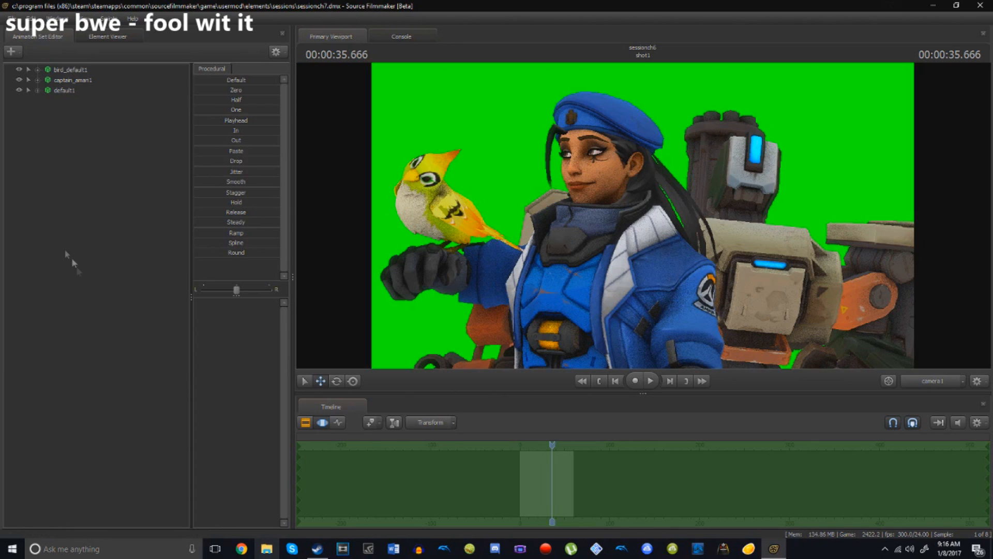
left_click(924, 386)
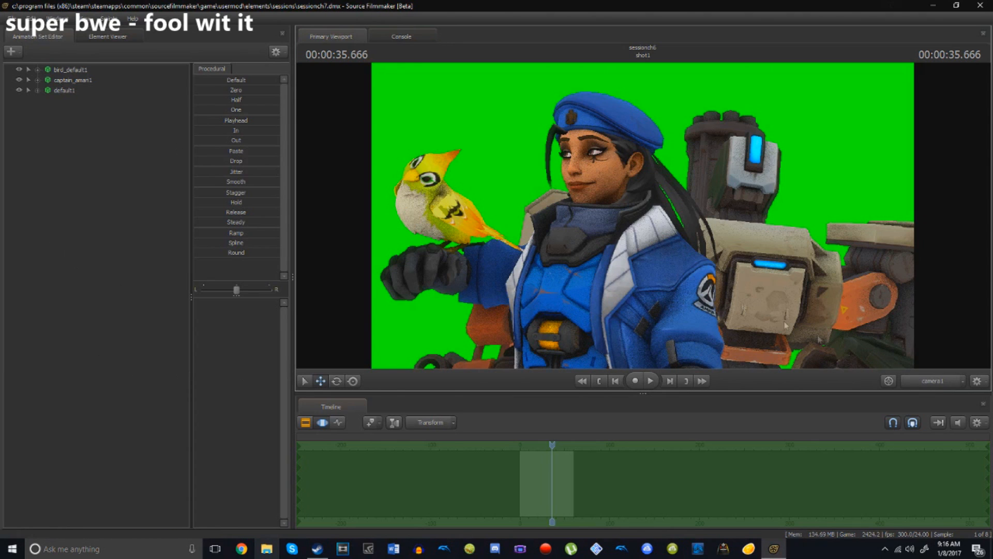
left_click(12, 19)
mouse_move(34, 123)
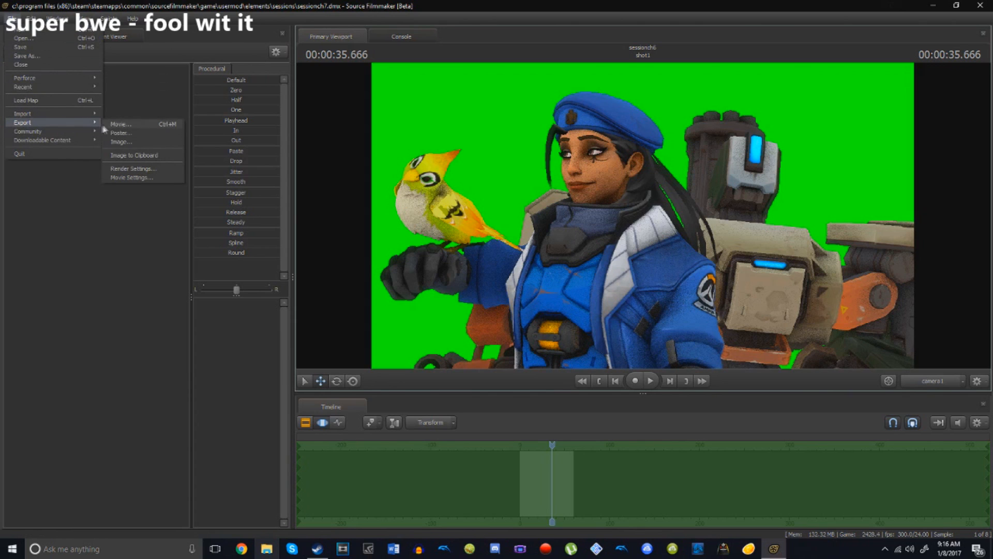
left_click(119, 132)
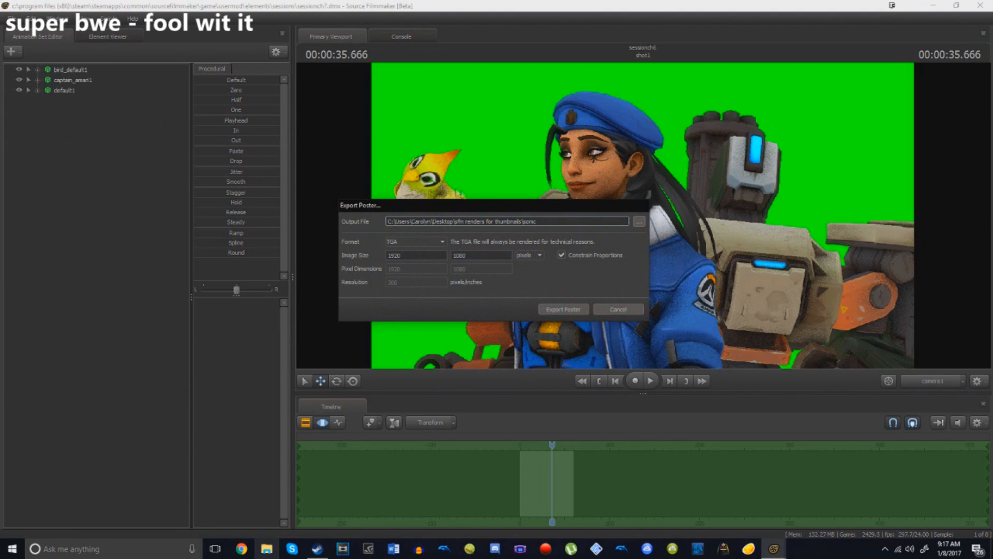
left_click(639, 222)
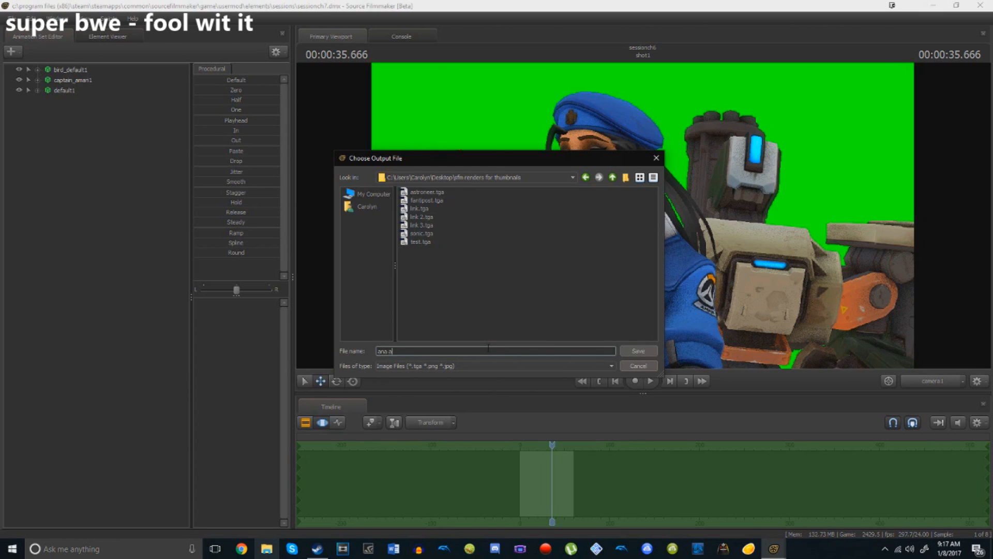
type("nd bastio")
key("Return")
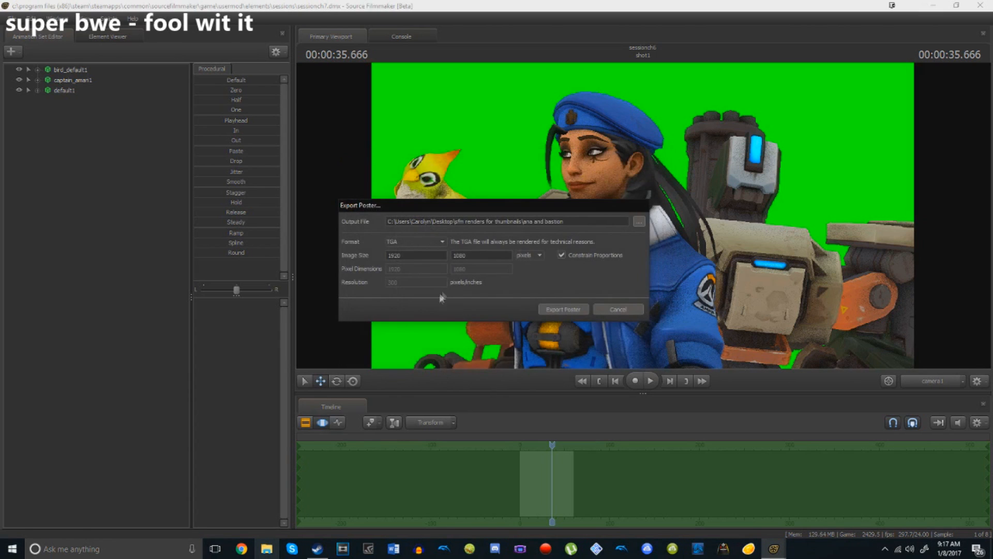
left_click(573, 309)
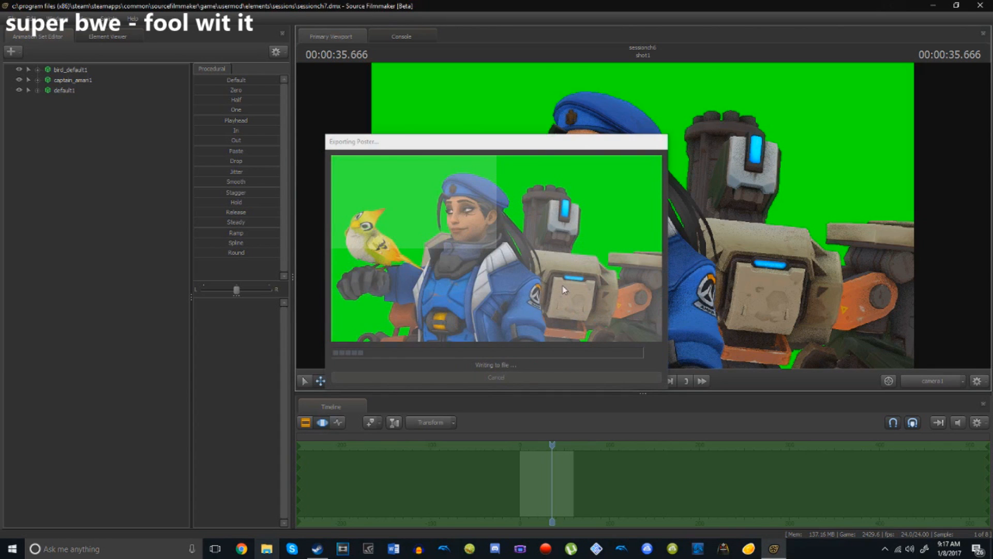
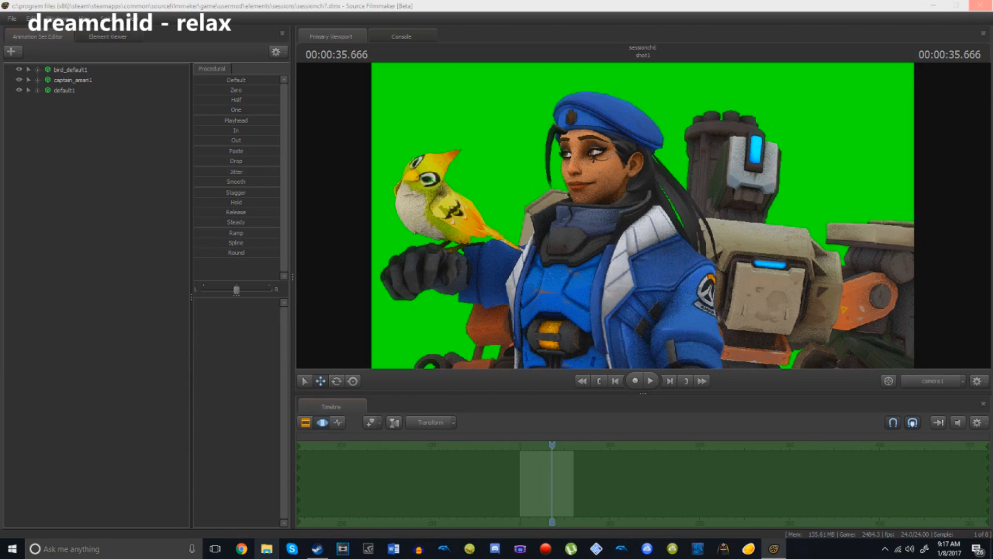
Step: Switch to the browser's Overwatch logo image results and preview the transparent OVERWATCH wordmark PNG
left_click(934, 7)
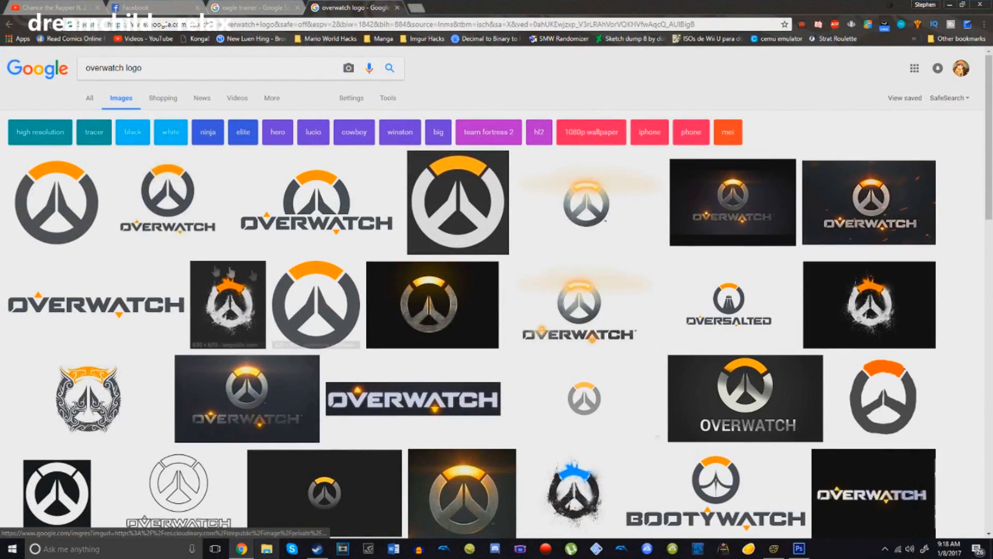
left_click(129, 311)
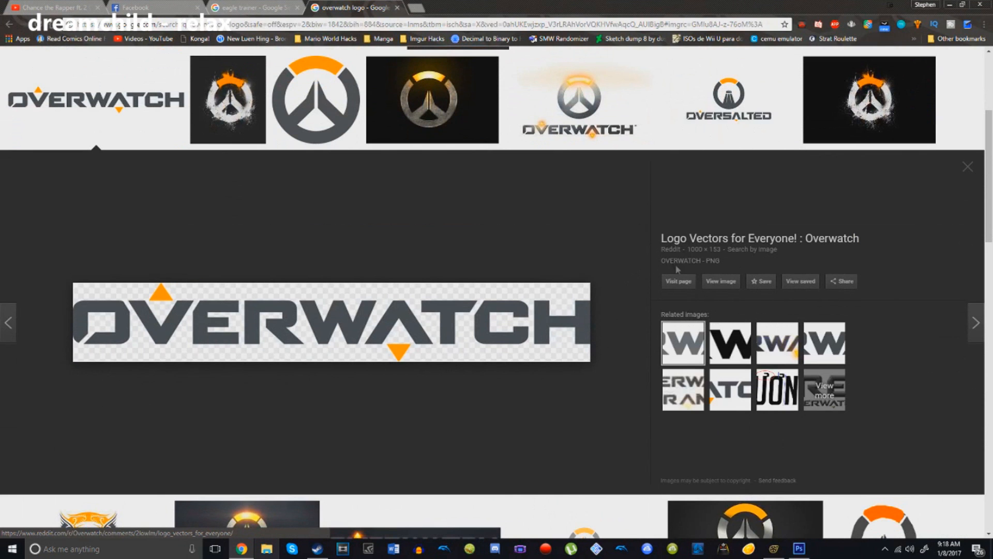
left_click_drag(685, 5, 879, 62)
left_click_drag(151, 208, 449, 356)
double_click(717, 66)
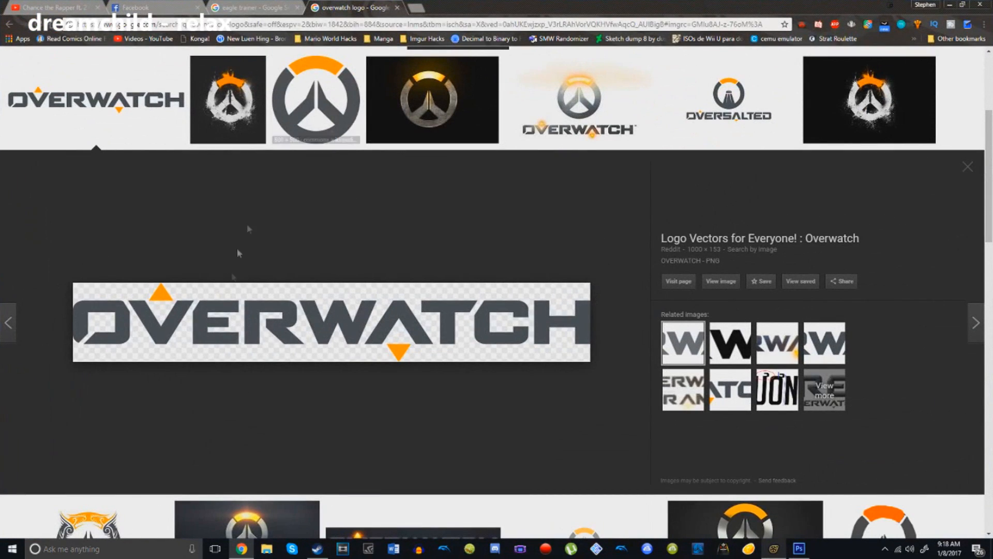
scroll(465, 393, "down", 10)
Step: Switch to Photoshop and create a new 1920 x 1080 pixel document with a white background
key("alt+Tab")
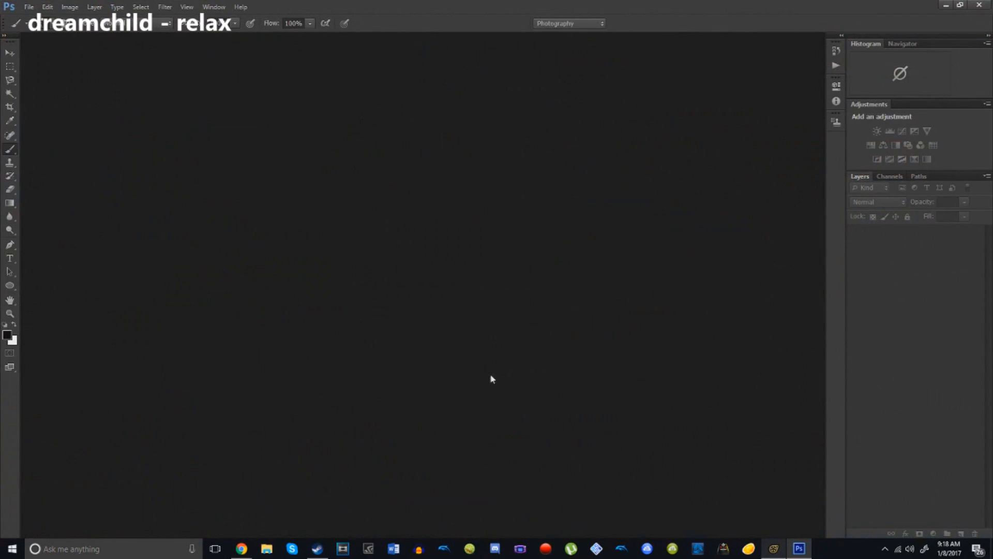
left_click(29, 8)
left_click(36, 19)
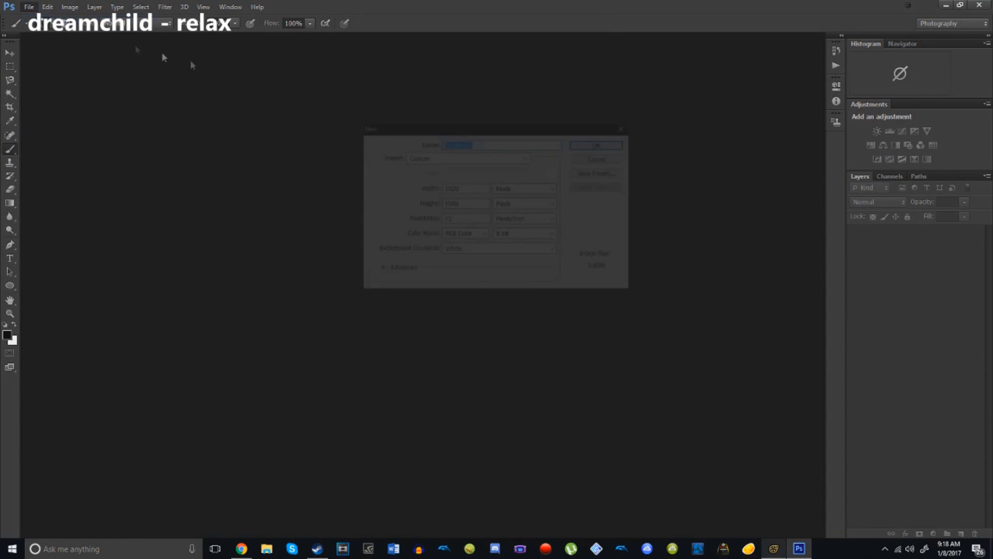
left_click(471, 189)
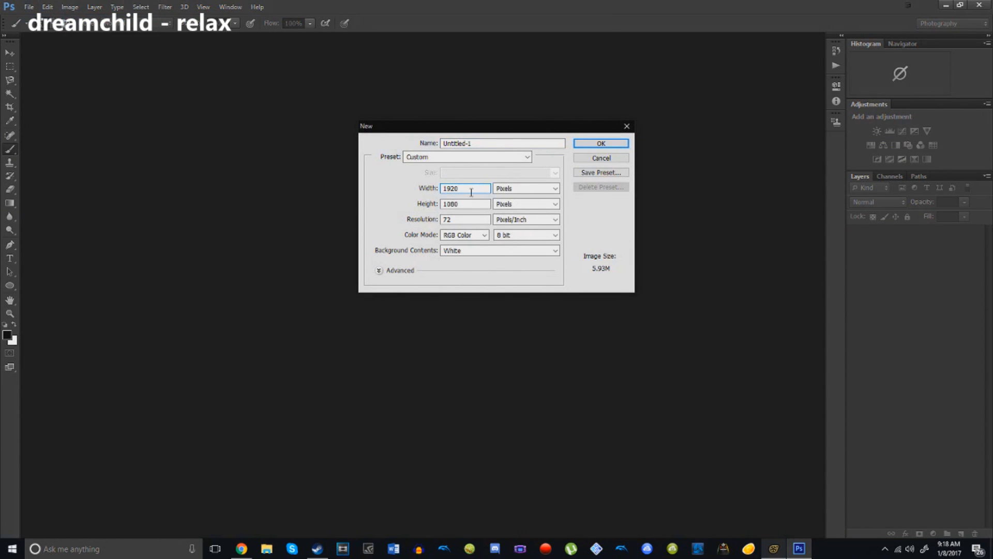
left_click(605, 145)
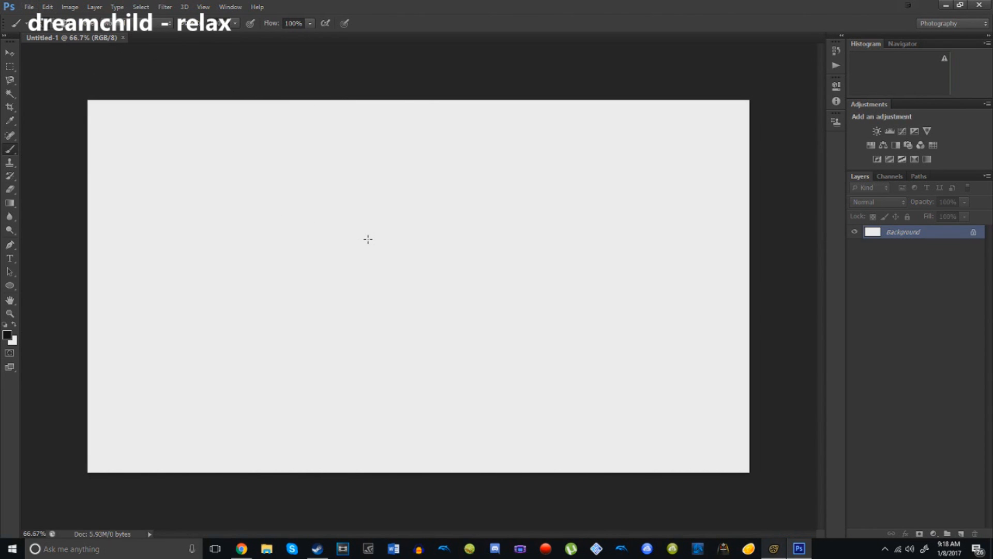
key("alt+BackSpace")
key("ctrl+z")
key("z")
mouse_move(422, 285)
left_mouse_down()
mouse_move(502, 315)
mouse_move(408, 263)
mouse_move(439, 284)
mouse_move(372, 257)
left_mouse_up()
key("b")
right_click(417, 245)
left_click(114, 57)
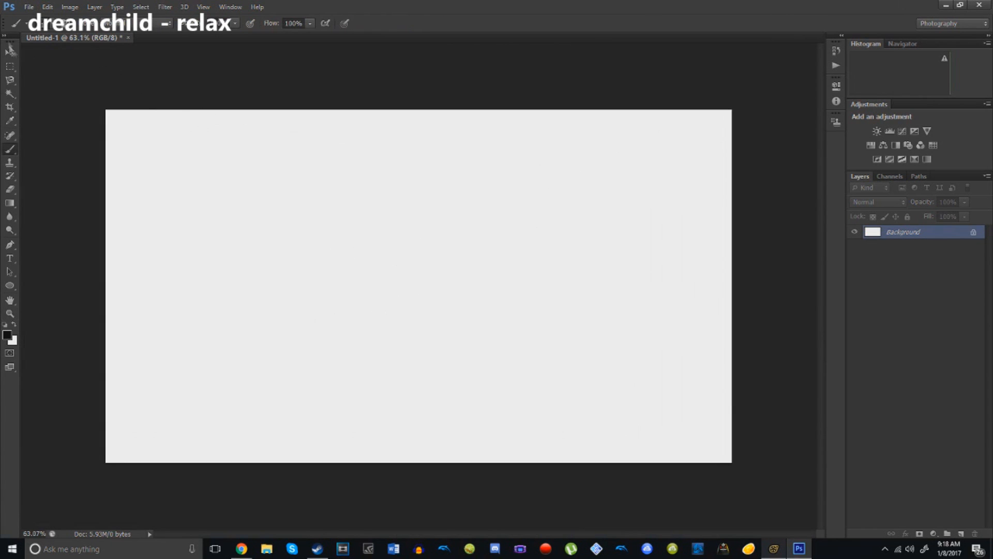
Step: Place the "ana and bastion" render from the sfm renders for thumbnails folder into the document
left_click(28, 7)
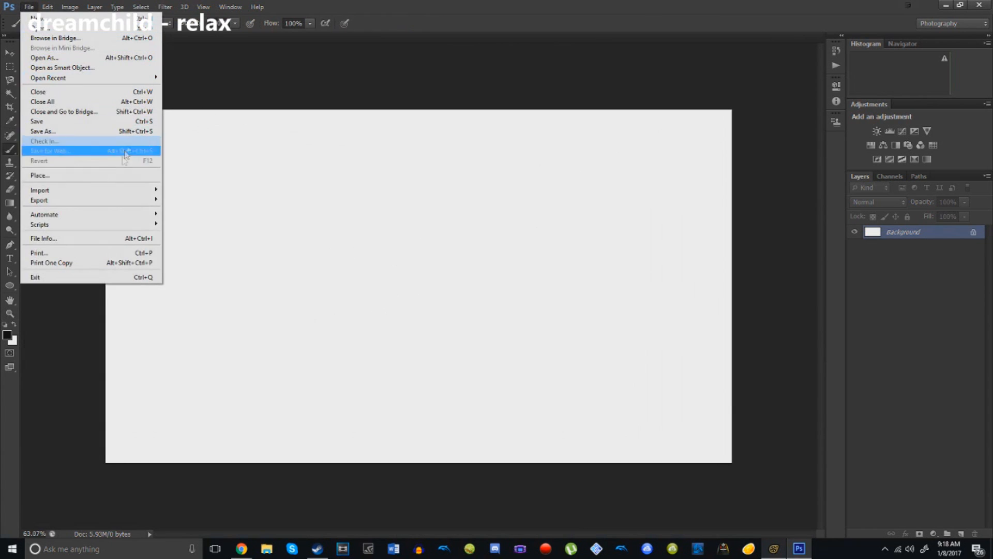
left_click(117, 175)
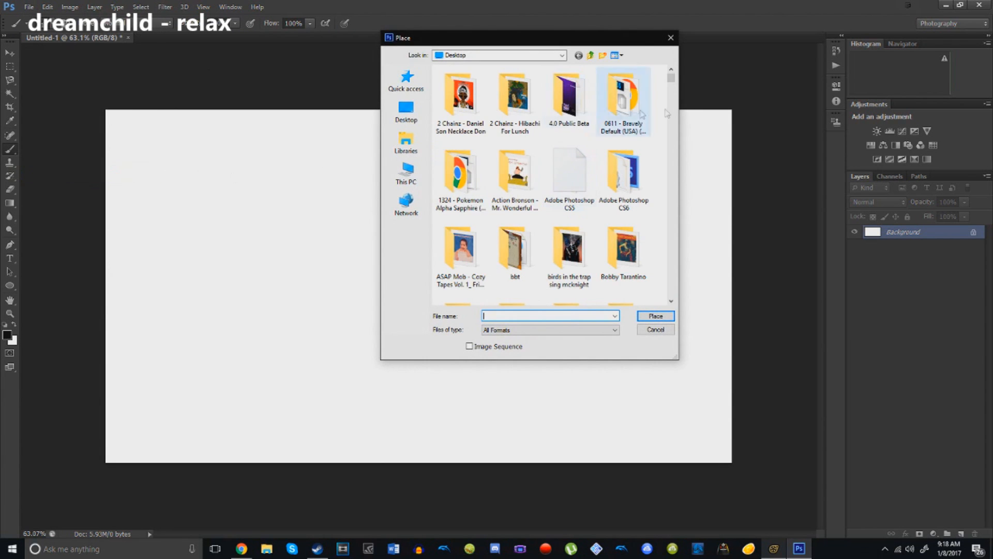
mouse_move(671, 83)
left_mouse_down()
mouse_move(677, 244)
mouse_move(678, 83)
mouse_move(676, 111)
mouse_move(676, 94)
left_mouse_up()
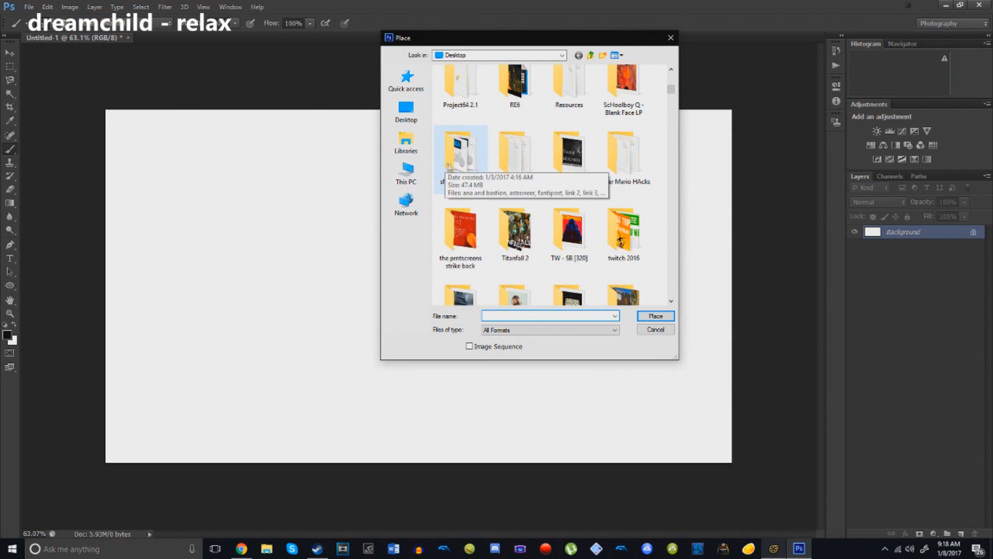
double_click(465, 143)
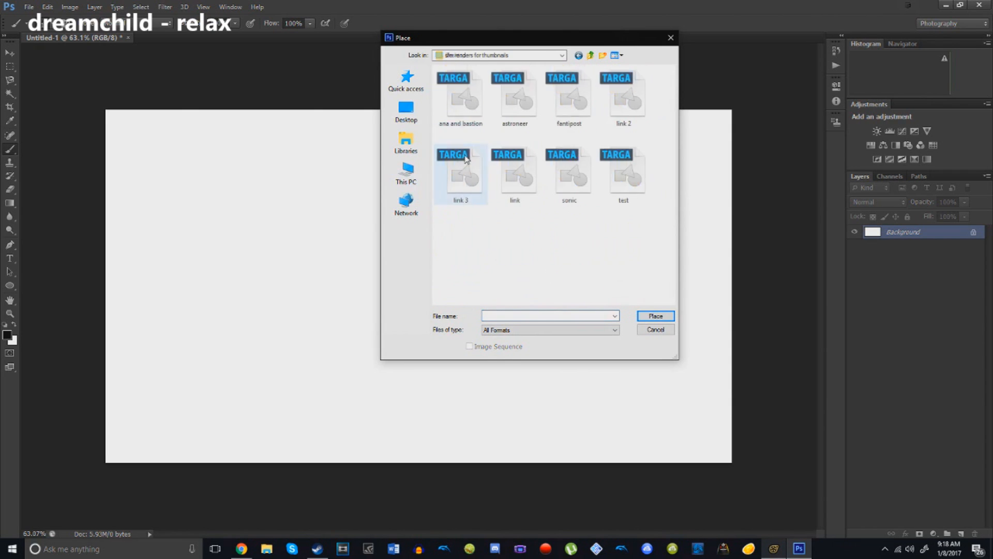
double_click(475, 108)
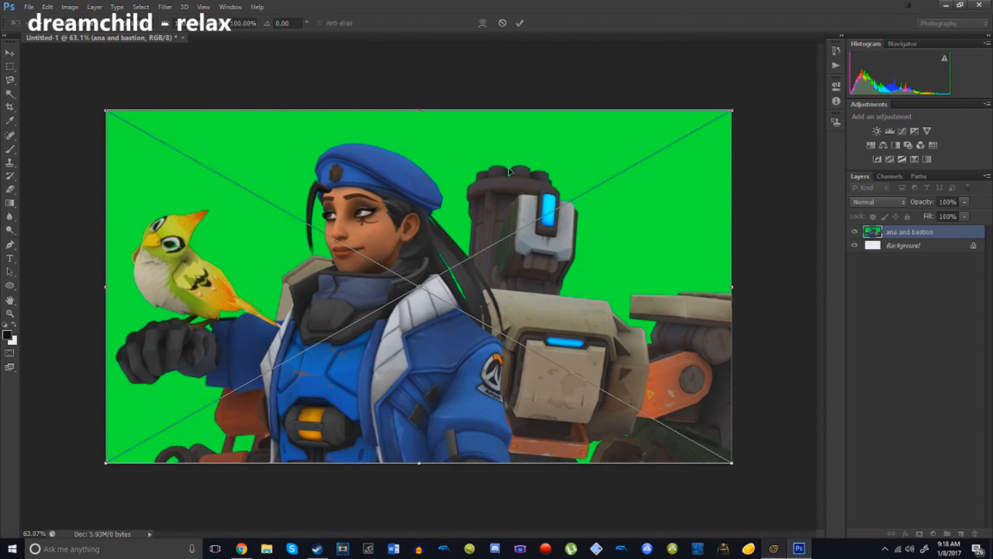
key("Return")
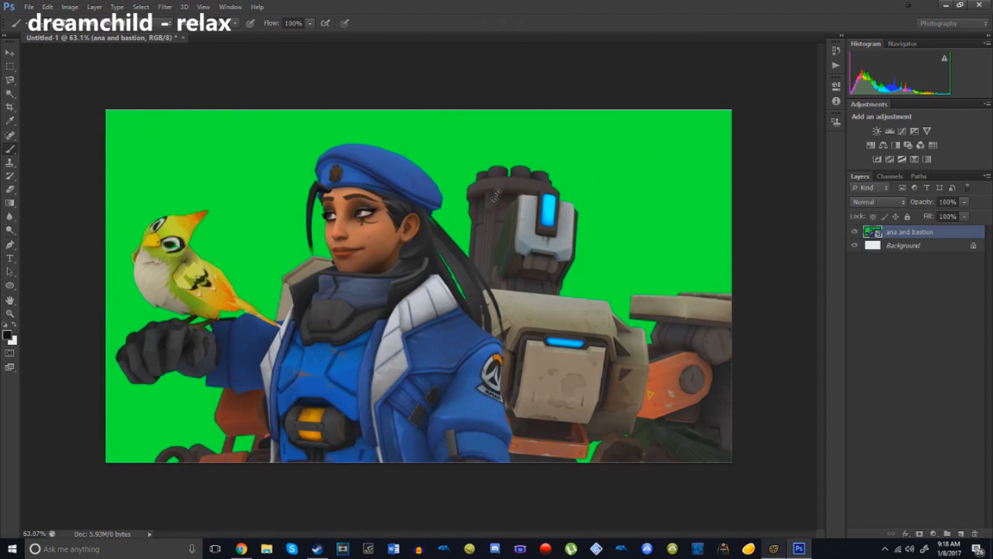
Step: Check the placed render up close and adjust it slightly with Free Transform so it covers the whole canvas
key("z")
left_click_drag(441, 271, 499, 357)
left_click_drag(603, 360, 541, 388)
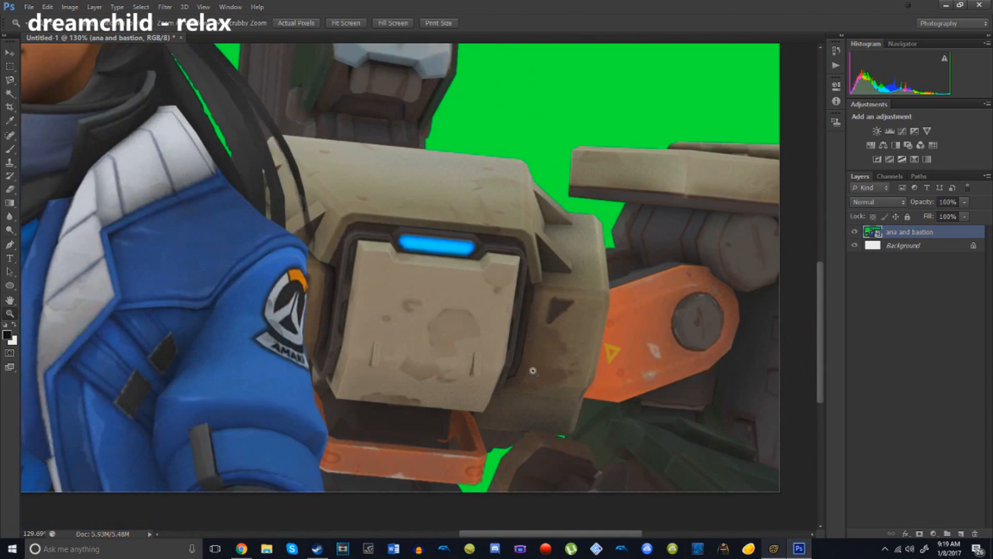
left_click_drag(513, 345, 453, 345)
left_click_drag(243, 270, 229, 329)
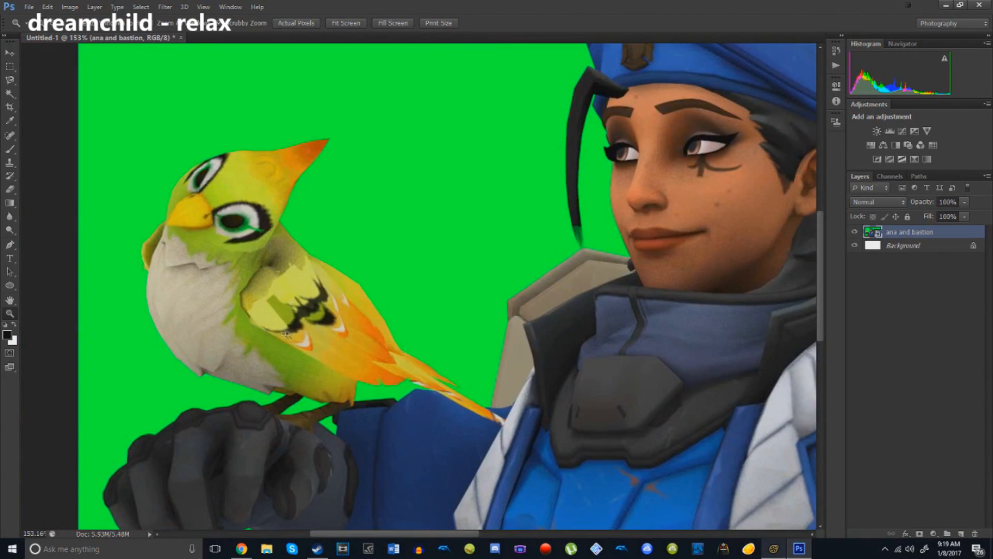
left_click_drag(327, 400, 288, 457)
left_click_drag(426, 354, 464, 371)
key("ctrl+t")
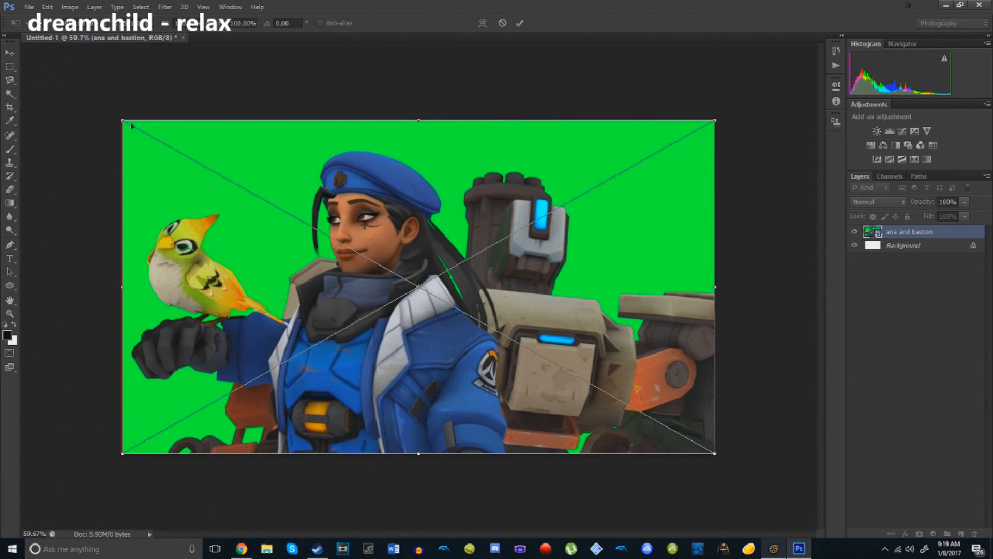
left_click_drag(123, 120, 140, 115)
key("Return")
Step: Select the green background of the placed render with Color Range by sampling the green
mouse_move(556, 290)
left_mouse_down()
mouse_move(545, 293)
mouse_move(567, 300)
left_mouse_up()
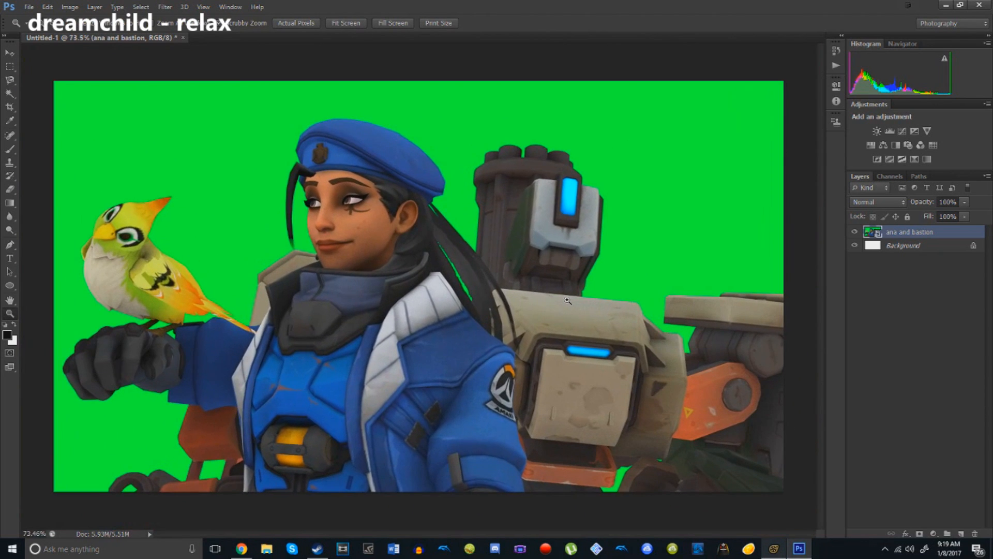
left_click_drag(266, 223, 280, 240)
left_click_drag(385, 277, 383, 272)
left_click(140, 7)
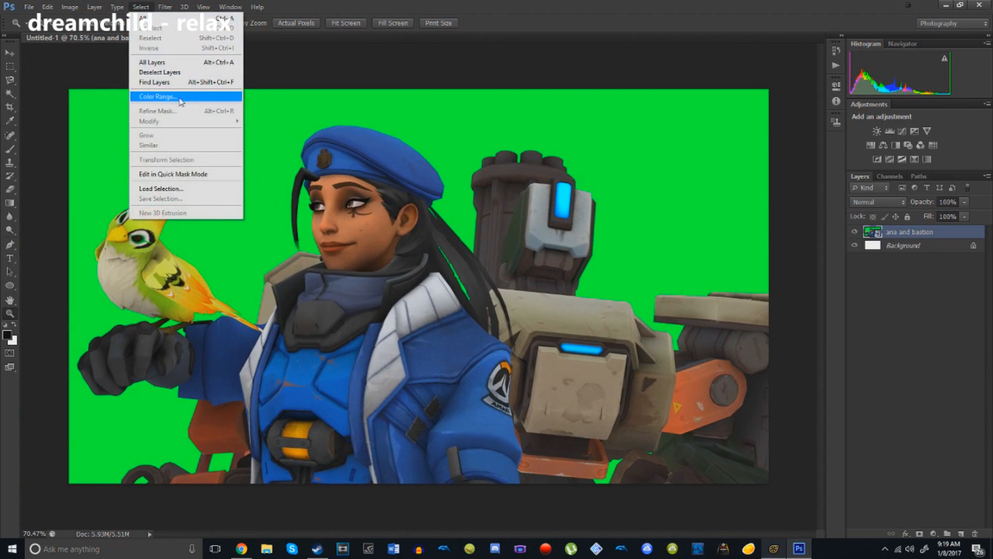
left_click(155, 95)
left_click(443, 117)
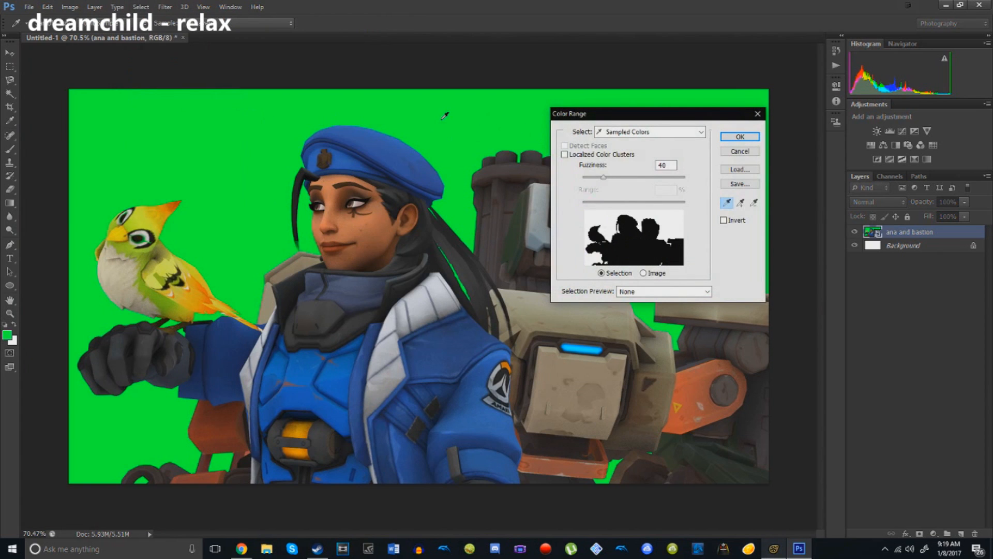
left_click(620, 238)
left_click(607, 218)
left_click(739, 136)
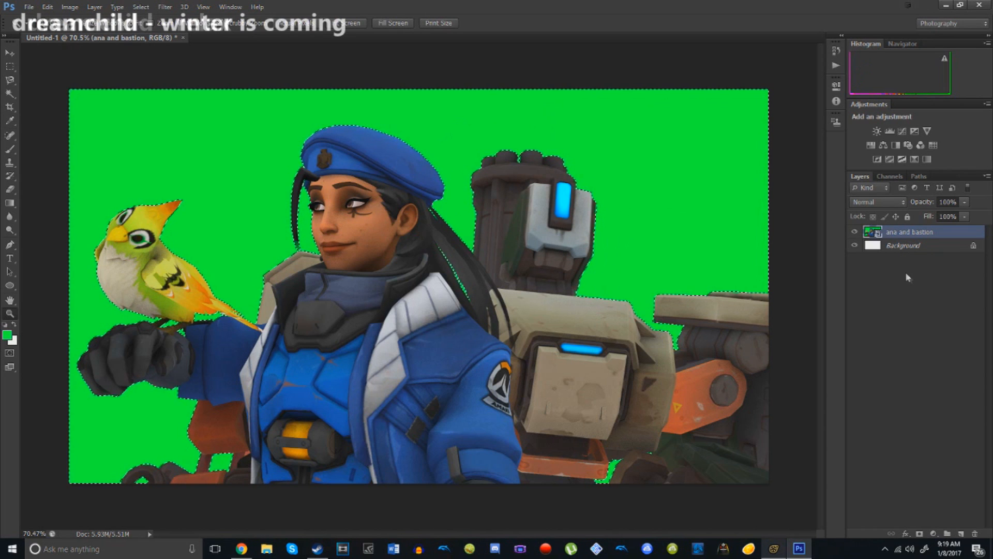
Step: Rasterize the "ana and bastion" layer while keeping the green background selected
right_click(906, 231)
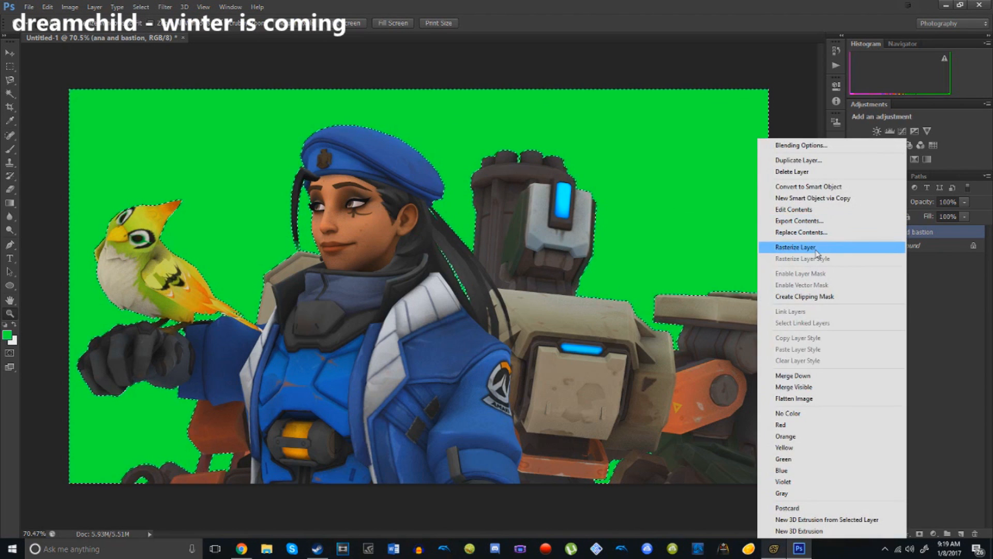
left_click(816, 249)
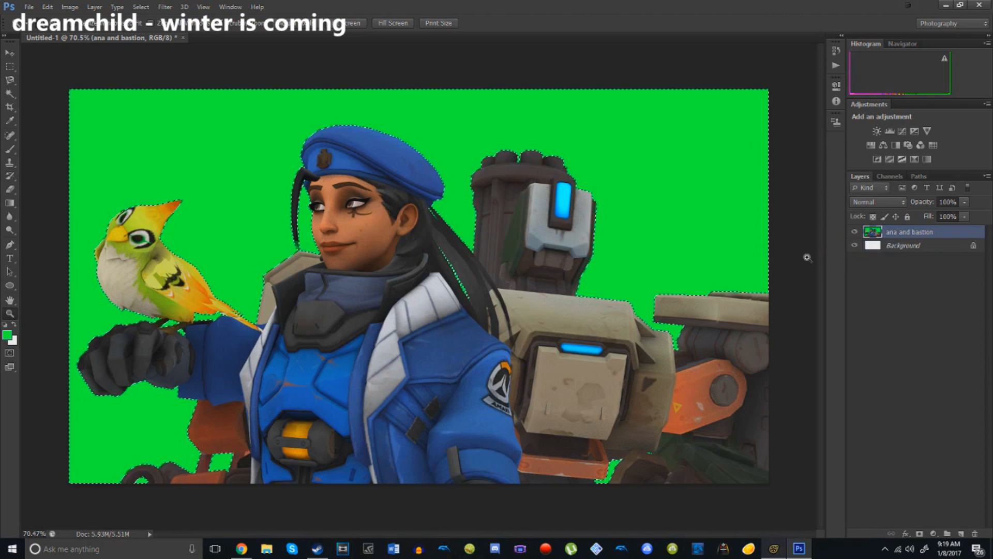
right_click(913, 233)
left_click(952, 296)
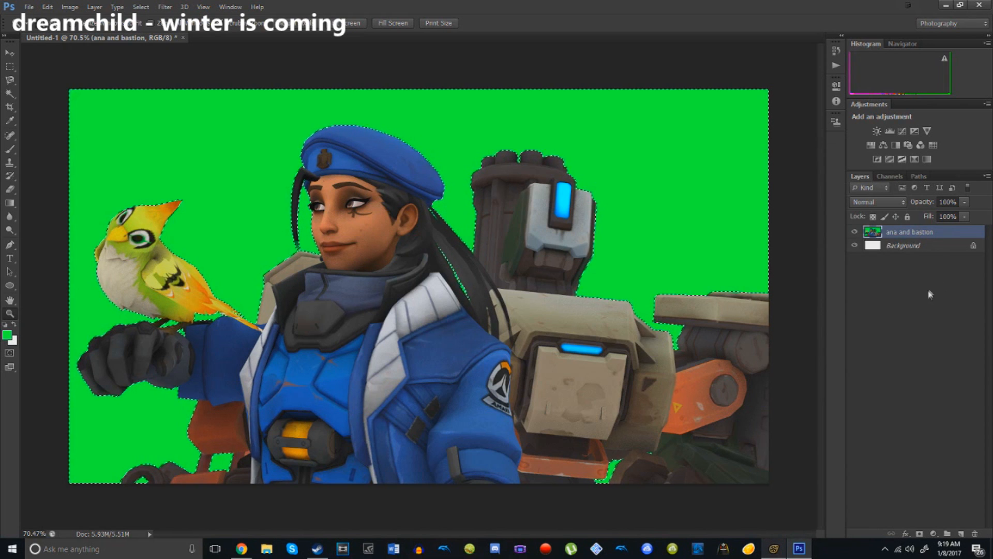
Step: Delete the selected green background from the "ana and bastion" layer and check the cut-out edges around the bird
key("Delete")
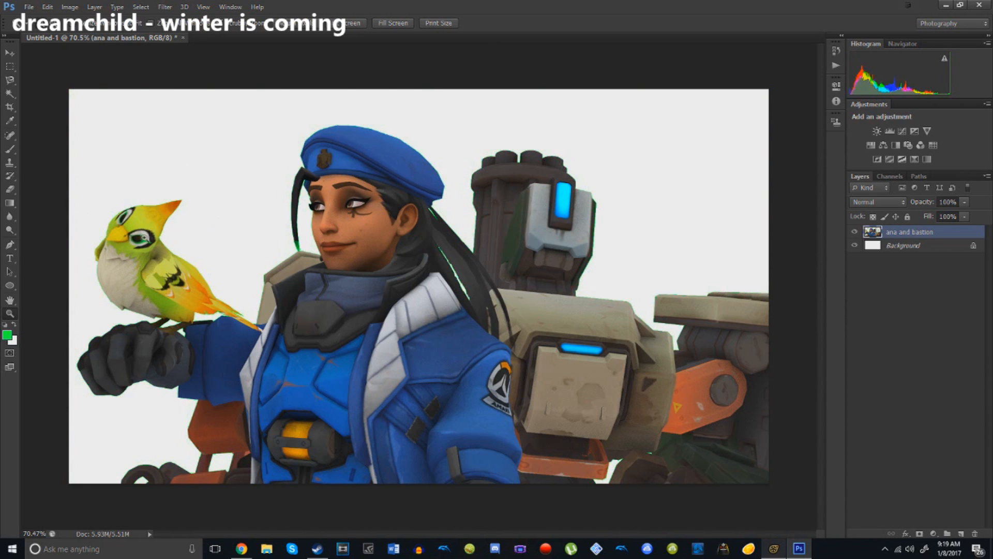
left_click_drag(128, 308, 206, 345)
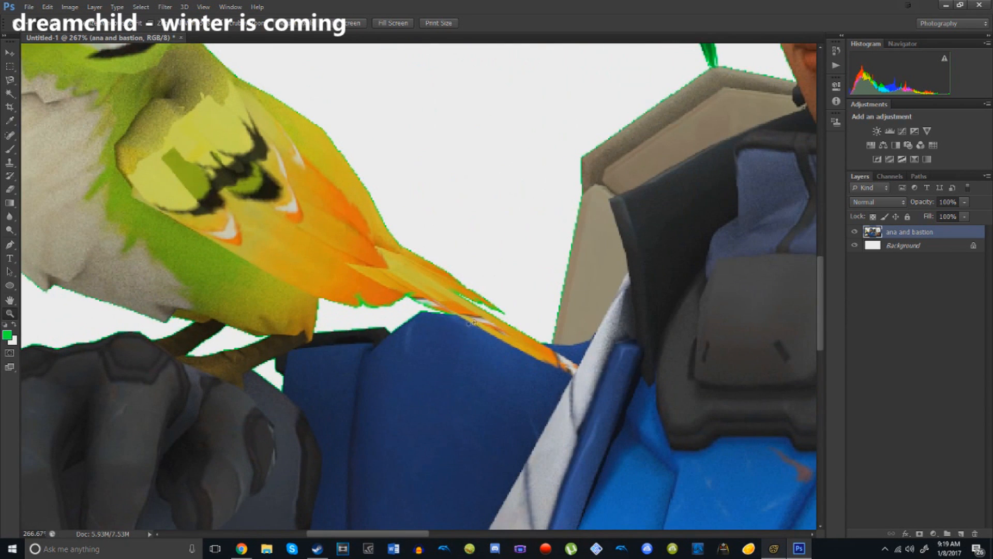
left_click_drag(460, 327, 393, 276)
left_click_drag(512, 345, 531, 315)
key("w")
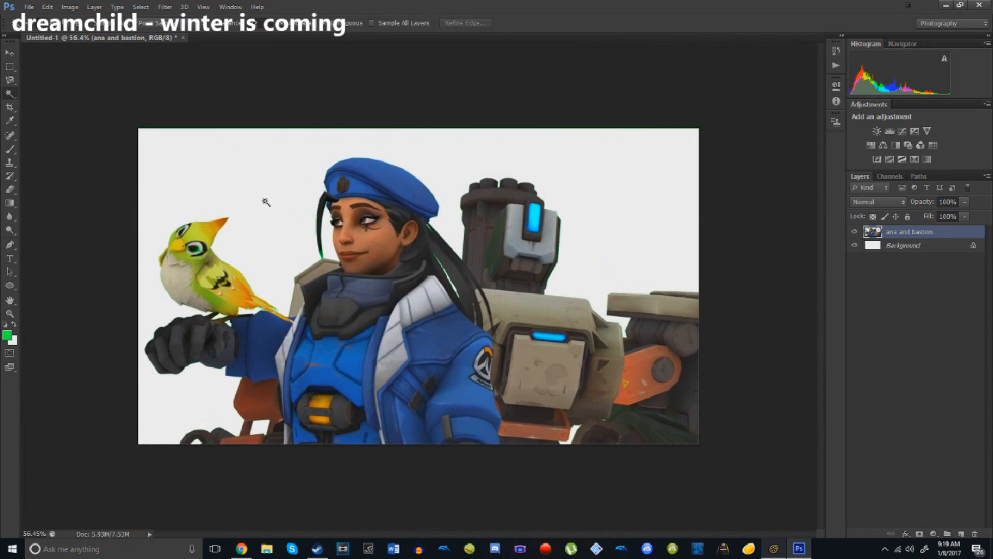
Step: Clear the background selection and erase the leftover green line along the upper edge of the canvas
left_click(280, 166)
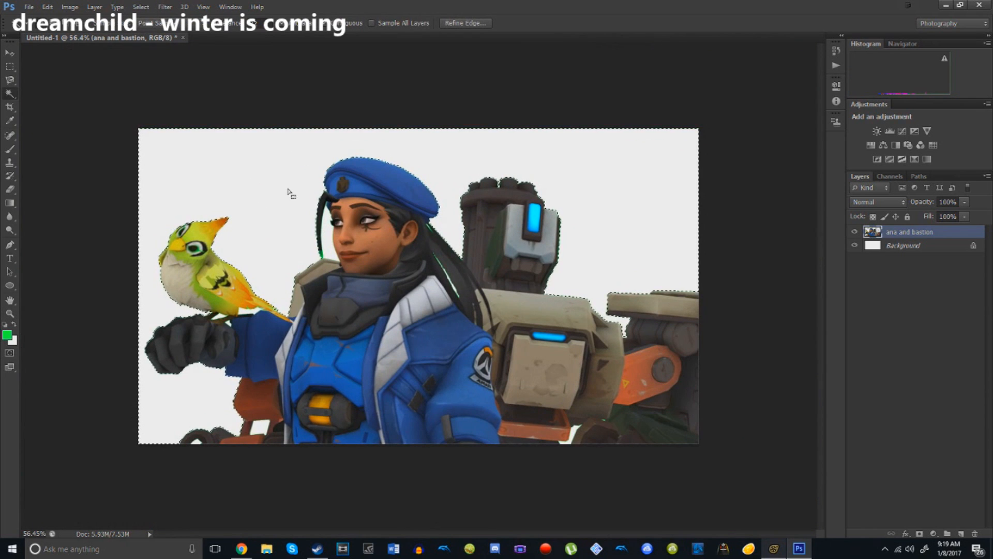
key("ctrl+d")
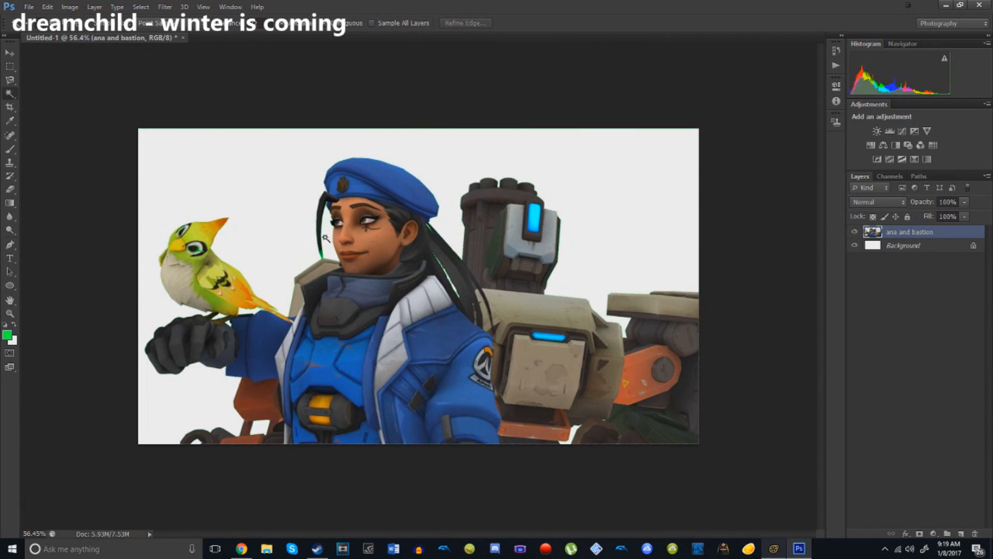
key("e")
left_click_drag(128, 124, 656, 123)
Step: Select the small leftover green patch beneath Bastion's torso with the Magic Wand, delete it and deselect
key("z")
left_click_drag(595, 440, 654, 494)
key("w")
left_click(564, 381)
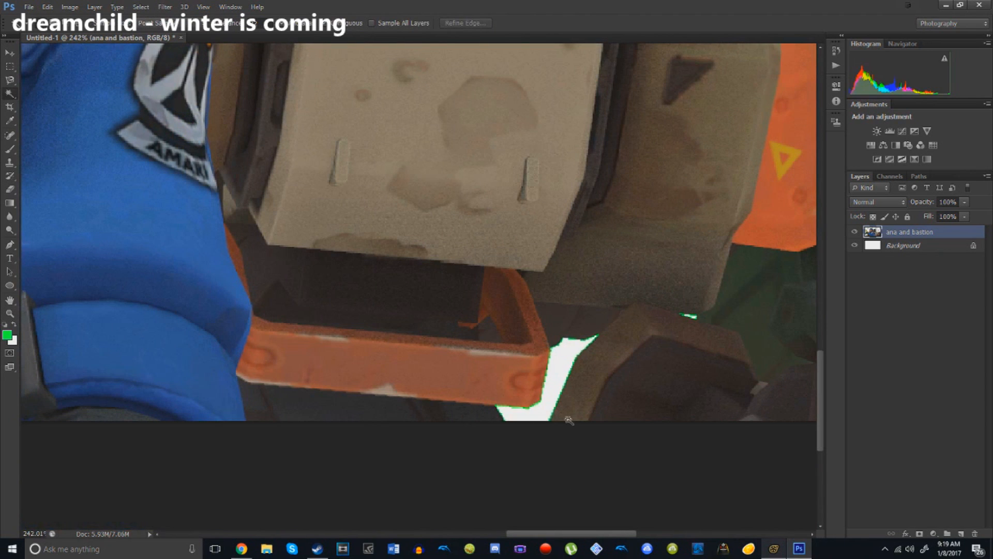
key("z")
left_click_drag(724, 355, 766, 355)
key("w")
left_click(669, 291)
left_click(669, 292)
left_click(662, 291)
left_click(667, 288)
key("Delete")
key("ctrl+d")
left_click(671, 299)
key("ctrl+d")
left_click(672, 298)
key("ctrl+d")
left_click(670, 299)
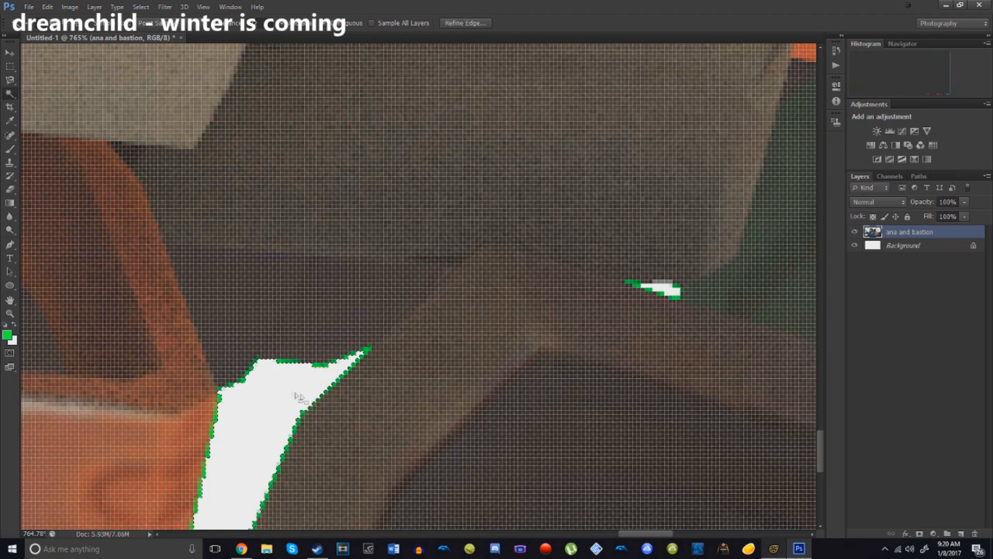
key("ctrl+d")
Step: Examine the whole cut-out for green remnants around Ana, the bird and Bastion
key("z")
left_click_drag(336, 417, 269, 352)
left_click_drag(289, 397, 272, 421)
scroll(272, 421, "down", 2)
key("w")
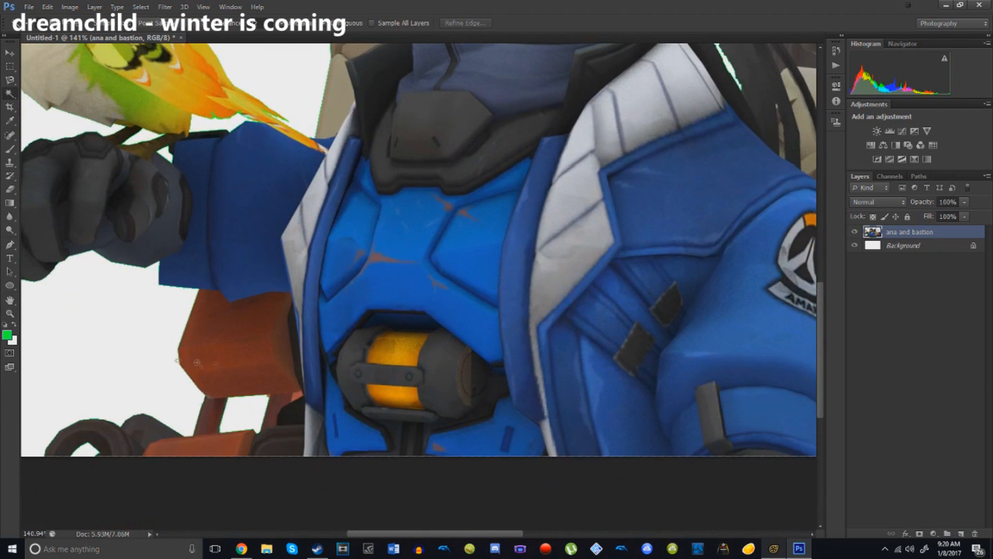
key("ctrl+0")
left_click(173, 288)
key("ctrl+d")
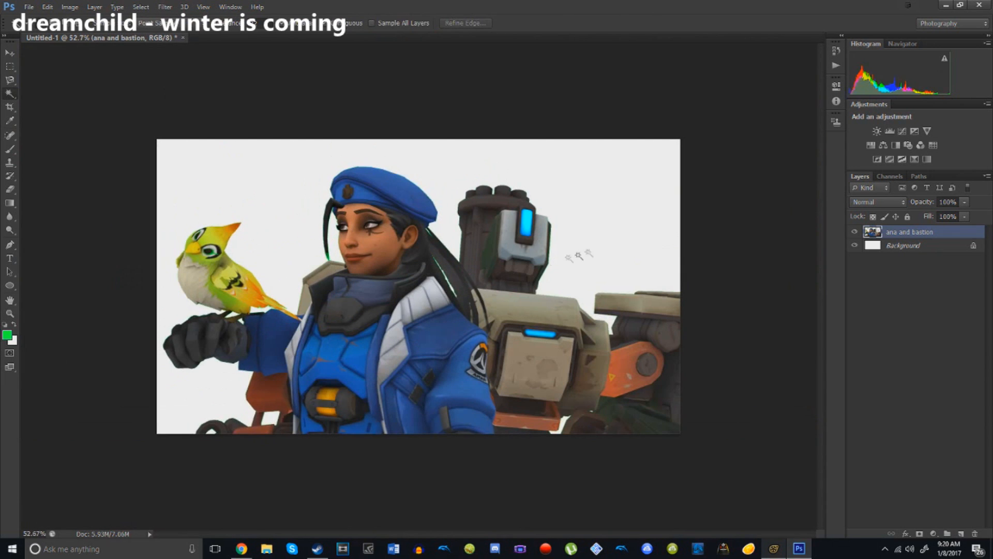
Step: Remove a few green pixels from the narrow gap in Ana's hair behind her ear with the Magic Wand
left_click_drag(461, 284, 526, 364, "ctrl")
left_click(410, 295)
key("ctrl+d")
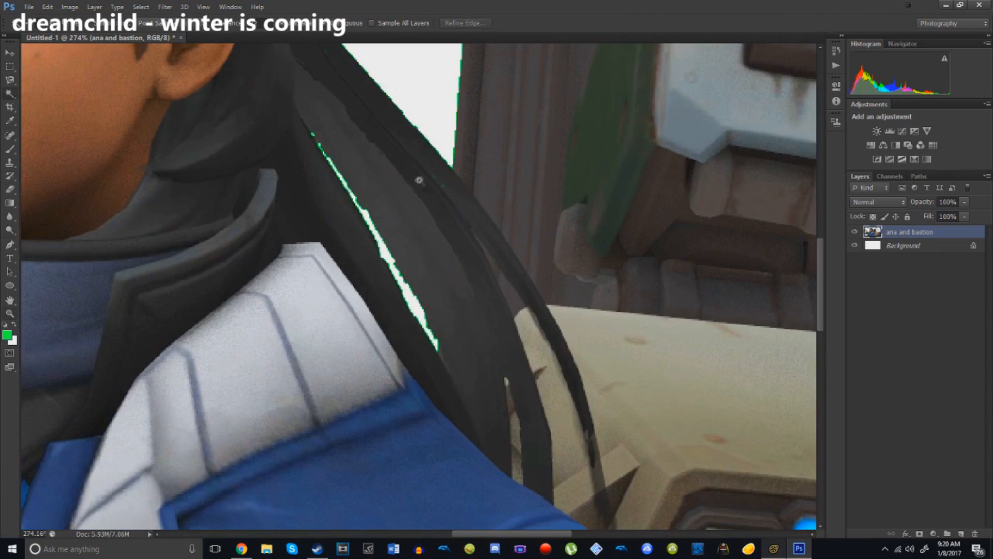
left_click_drag(416, 181, 355, 147, "ctrl")
left_click_drag(394, 203, 442, 264, "ctrl")
left_click_drag(548, 298, 567, 363, "ctrl")
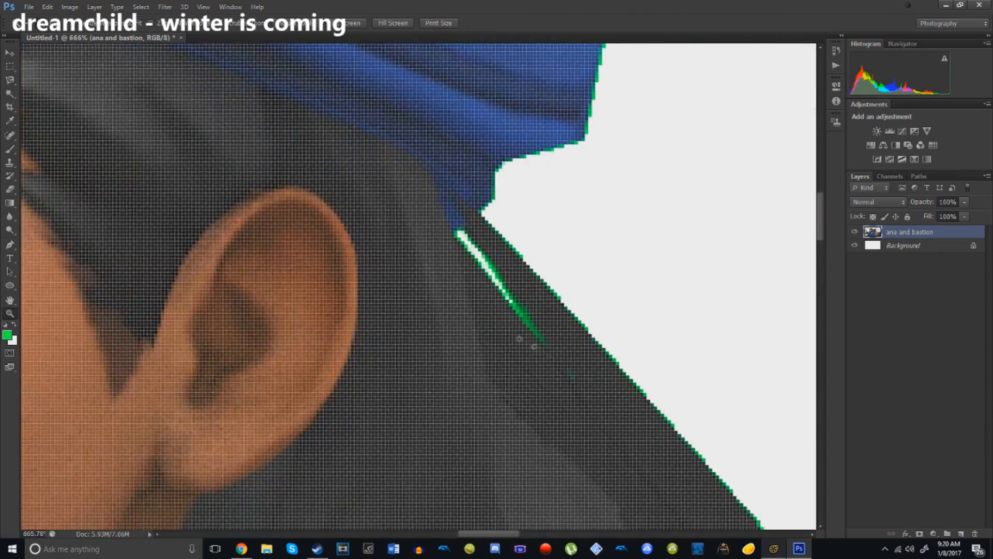
left_click_drag(514, 331, 536, 340, "ctrl")
left_click(517, 297)
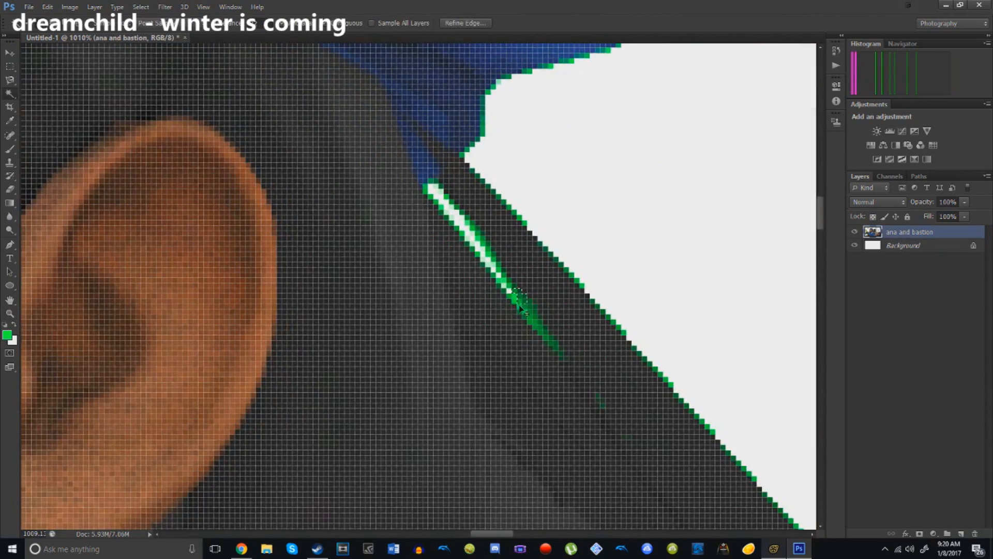
key("ctrl+d")
Step: Try selecting the dark green fringe with Color Range at fuzziness 40, check what it covers around the bird, and deselect
left_click(141, 7)
left_click(186, 97)
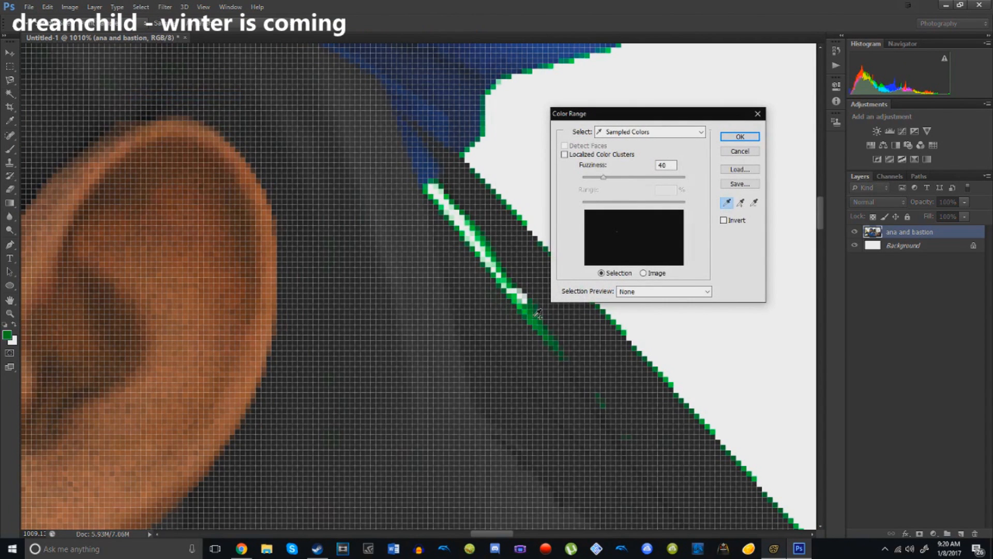
left_click(742, 138)
key("z")
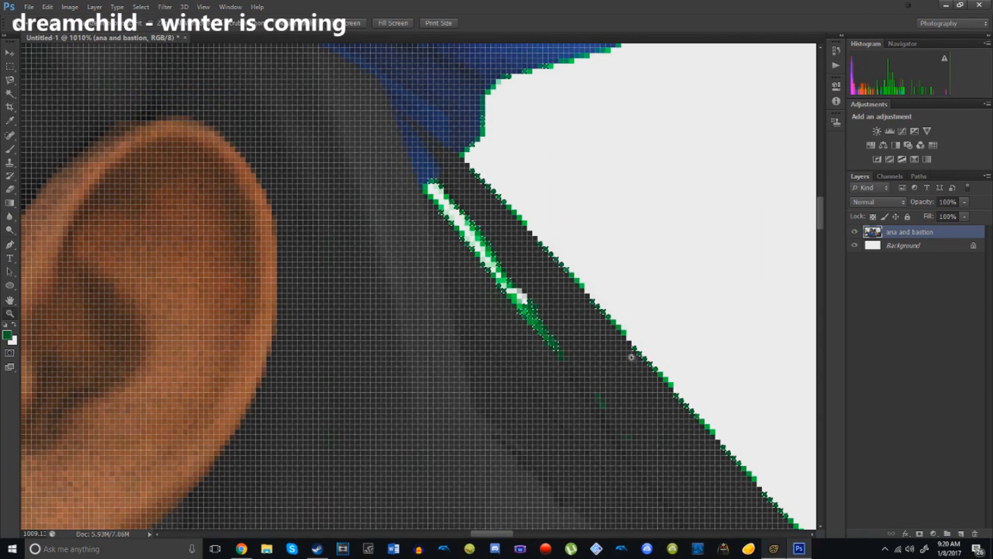
left_click_drag(630, 354, 363, 357)
left_click_drag(146, 372, 70, 407)
left_click_drag(152, 274, 204, 184)
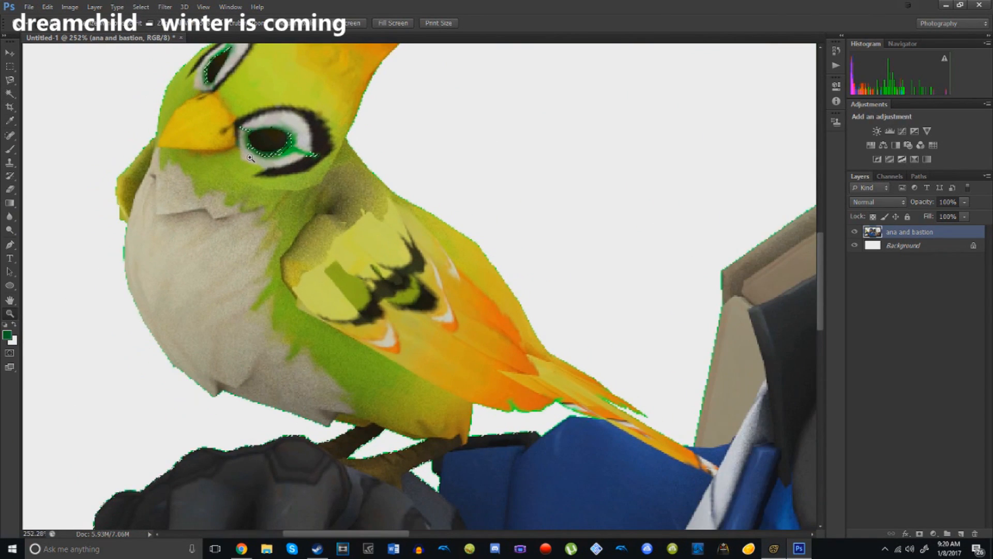
key("w")
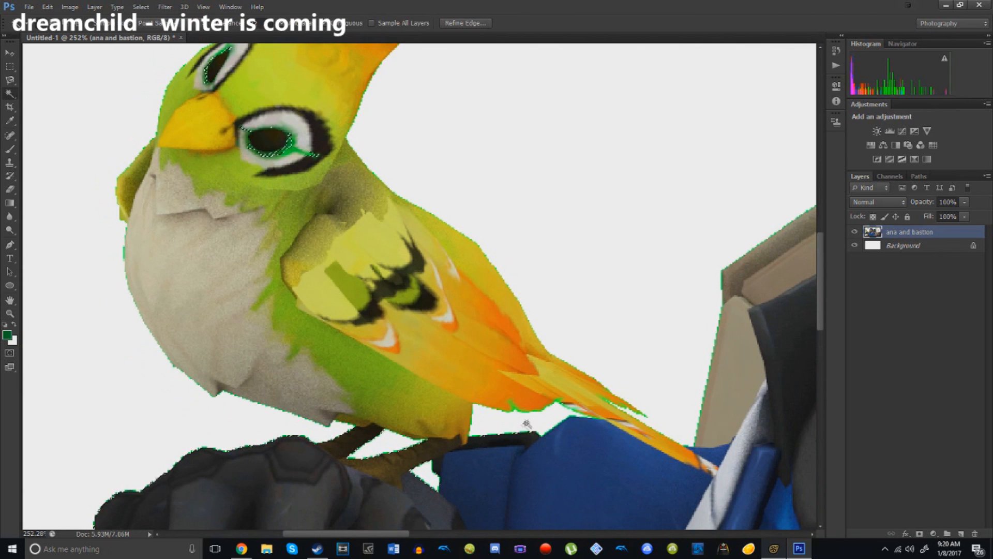
key("ctrl+d")
Step: Select the green notch beneath the bird's tail feathers with the Magic Wand and delete it
key("z")
left_click_drag(519, 413, 603, 409)
key("w")
left_click(492, 386)
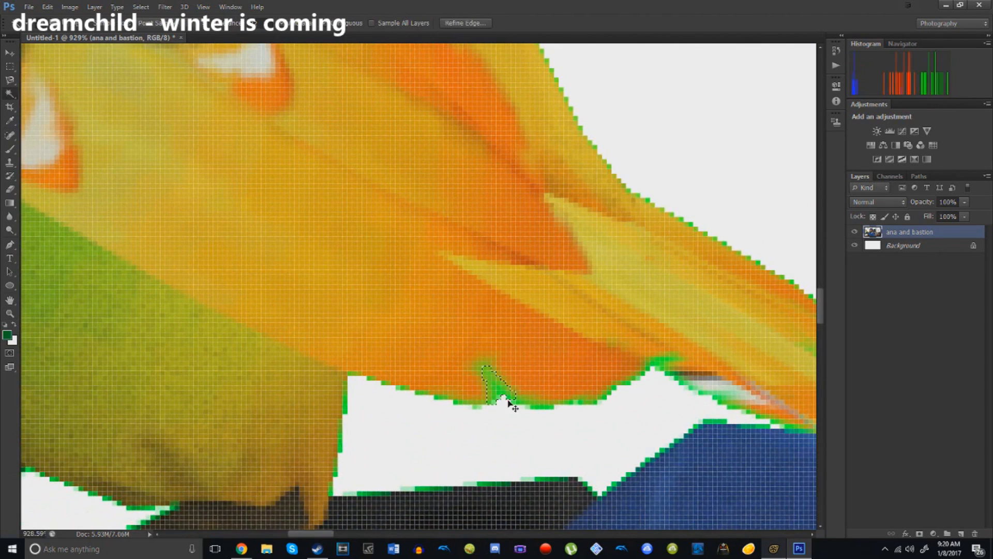
key("Delete")
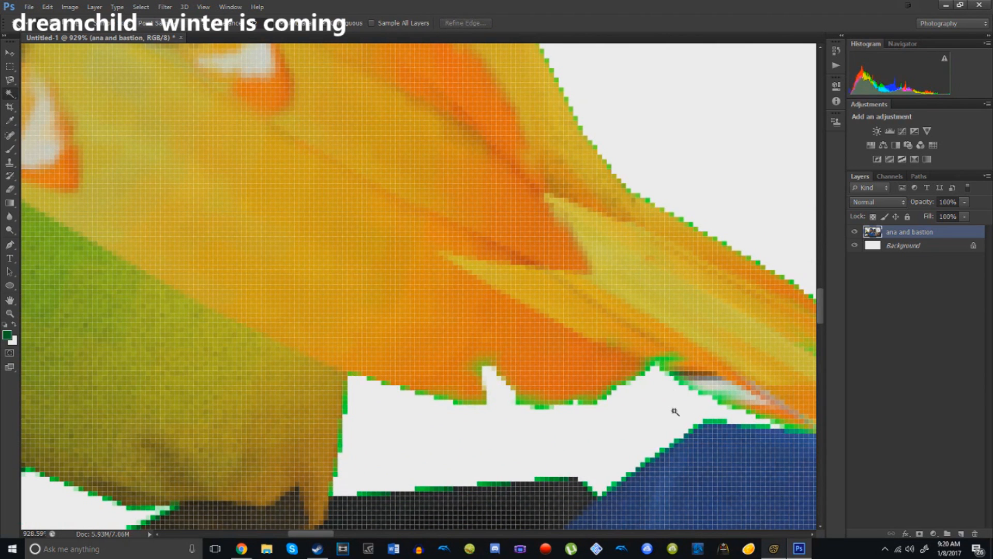
key("z")
left_click(622, 418)
left_click(611, 428)
key("z")
left_click_drag(629, 419, 494, 365)
key("ctrl+0")
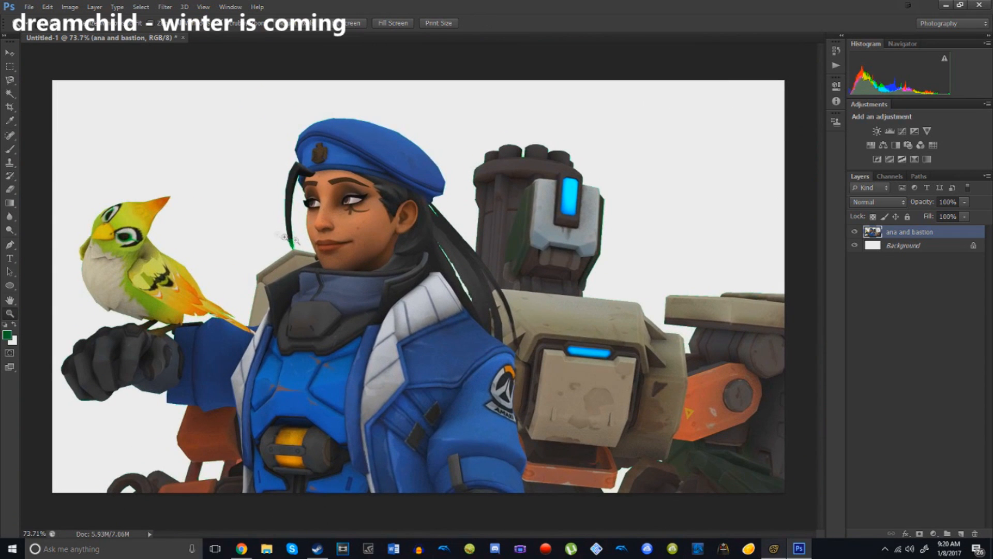
Step: Copy the layer style of the "Sonic Adventure 2 Battle" layer from the recent file zelda.psd and return to the Untitled-1 document
left_click(30, 7)
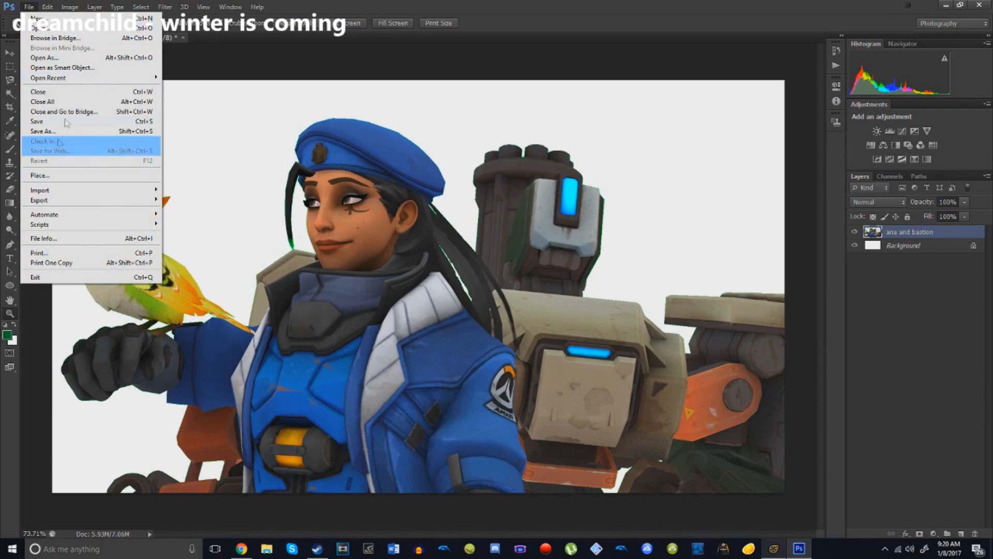
mouse_move(95, 80)
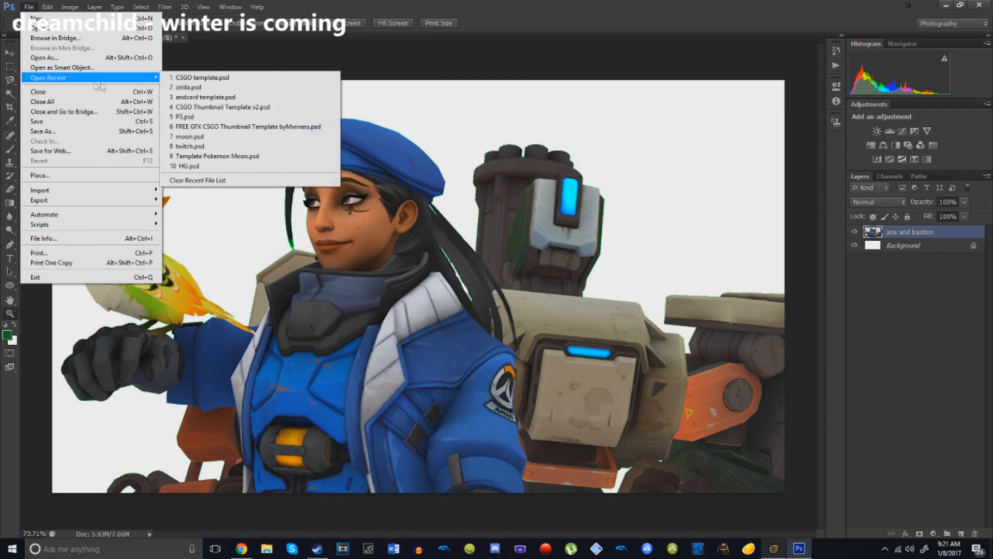
left_click(194, 87)
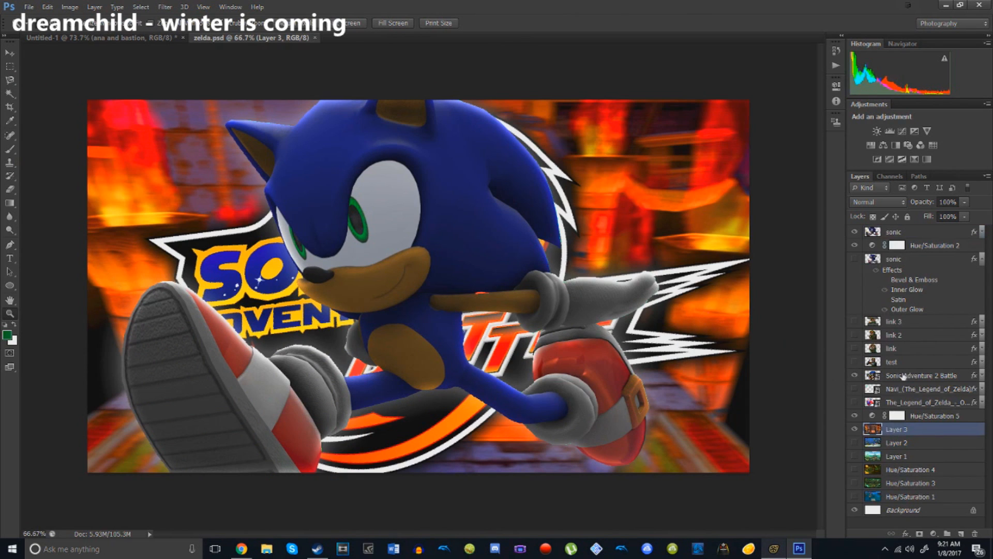
left_click(905, 376)
right_click(926, 379)
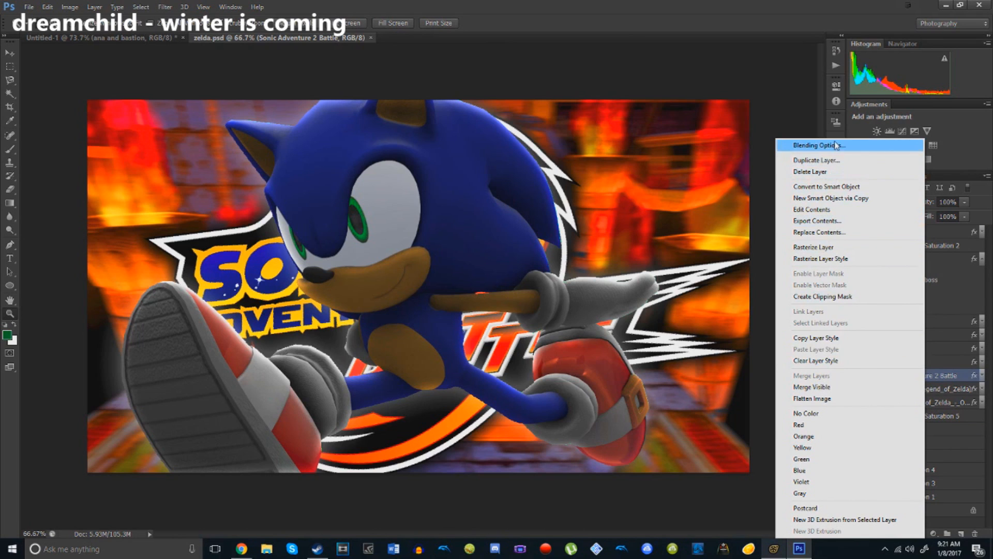
left_click(826, 338)
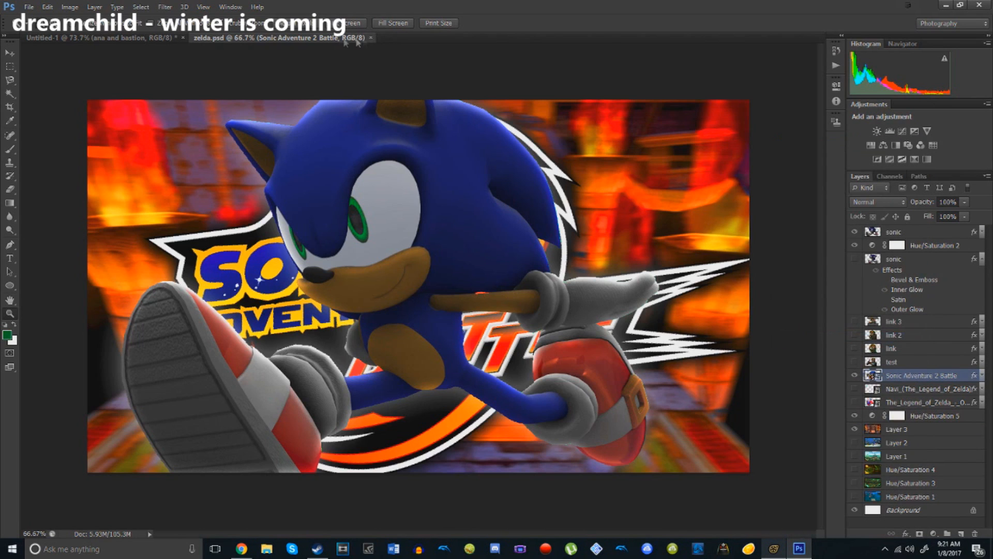
left_click(115, 38)
left_click(29, 7)
left_click(62, 174)
left_click(412, 108)
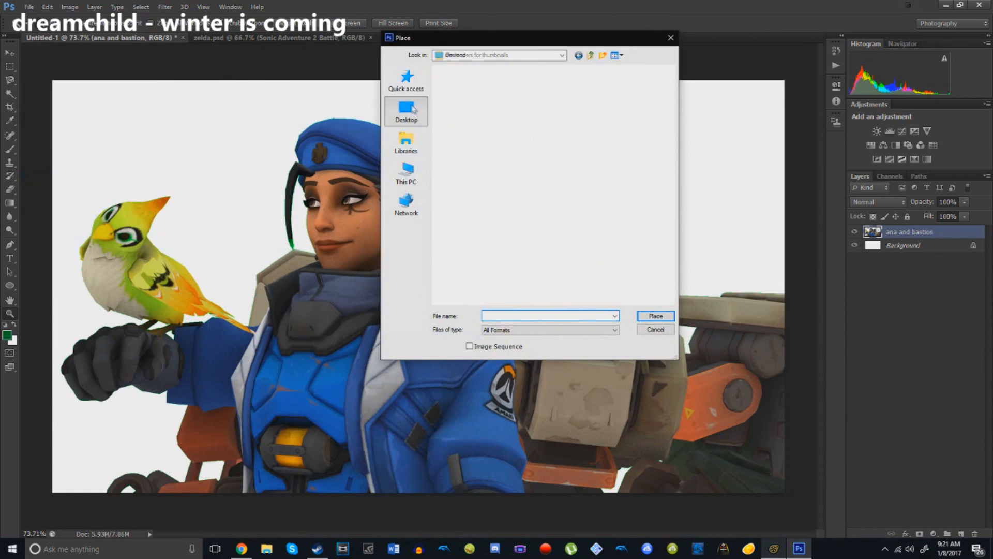
left_click(671, 302)
left_click_drag(672, 295, 672, 73)
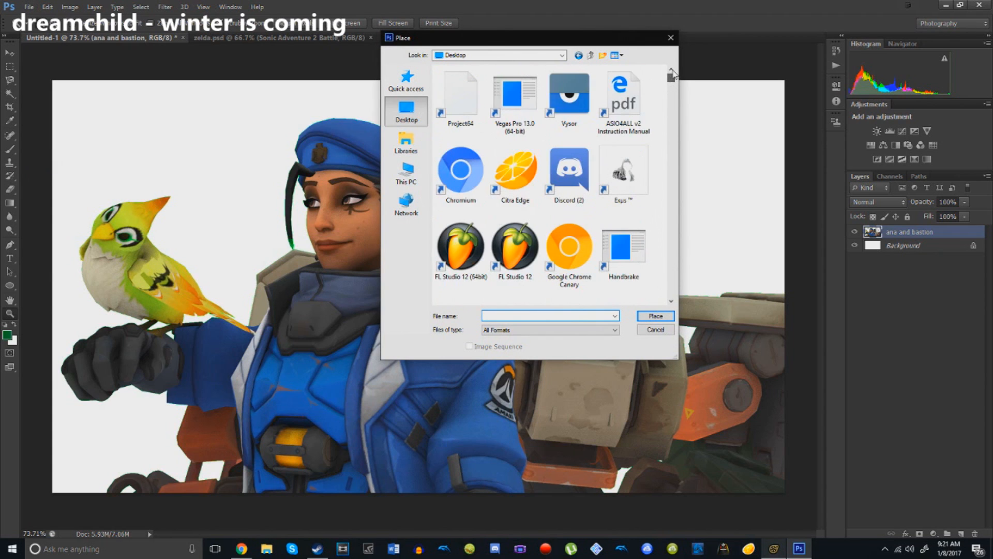
left_click(417, 109)
left_click_drag(671, 293, 676, 75)
scroll(576, 100, "down", 3)
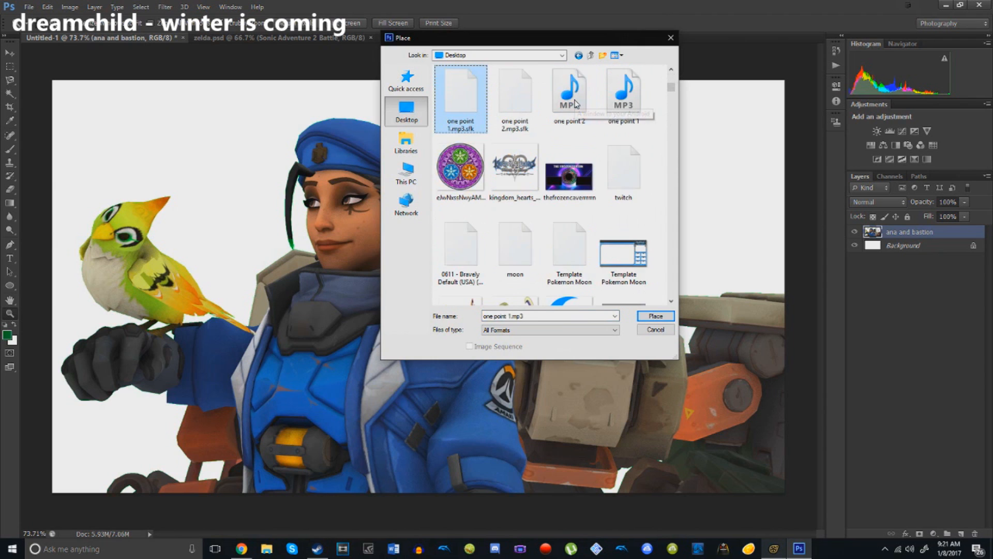
key("o")
key("o")
key("o")
key("o")
key("o")
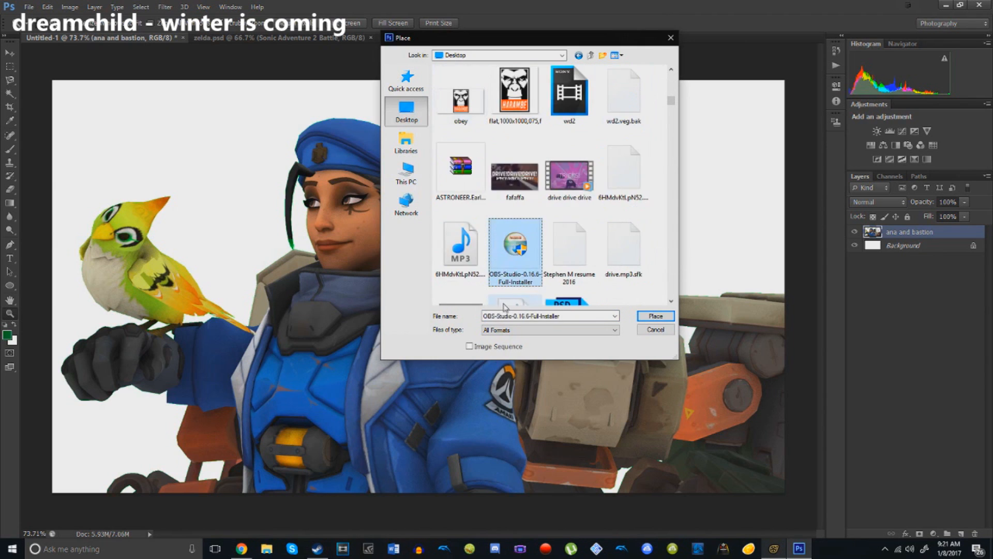
key("o")
key("o")
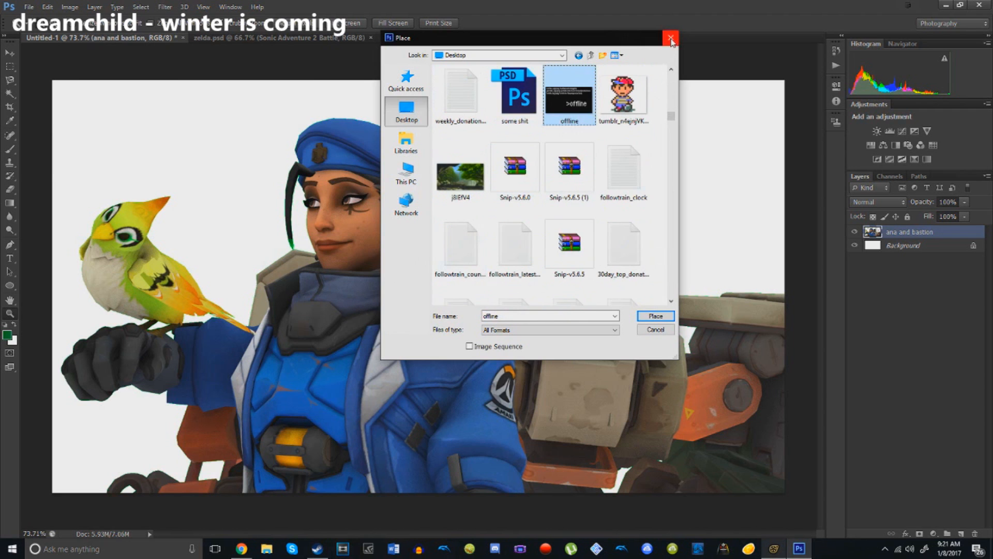
left_click(671, 38)
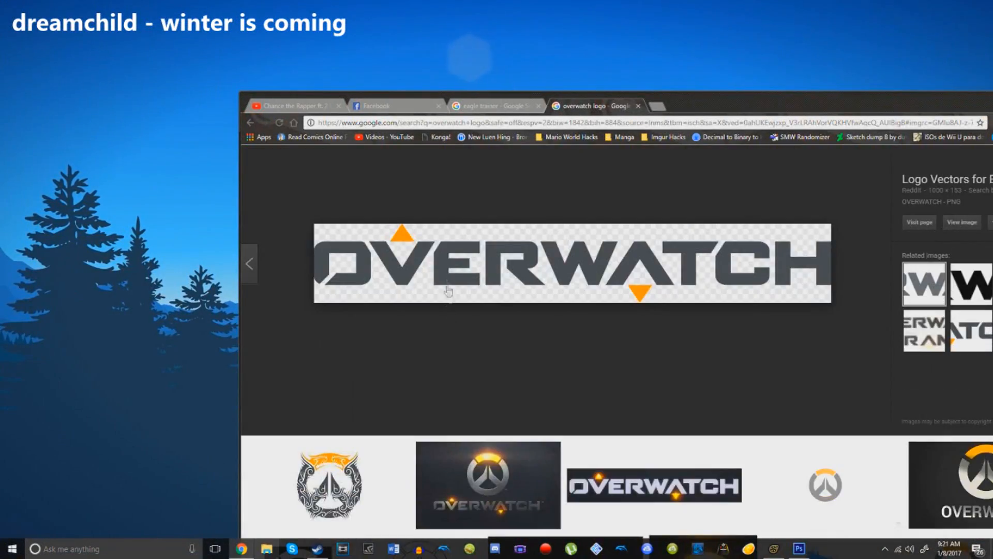
Step: Copy the OVERWATCH wordmark PNG from the Google image results in Chrome to the desktop, replacing the existing file
left_click_drag(446, 289, 155, 159)
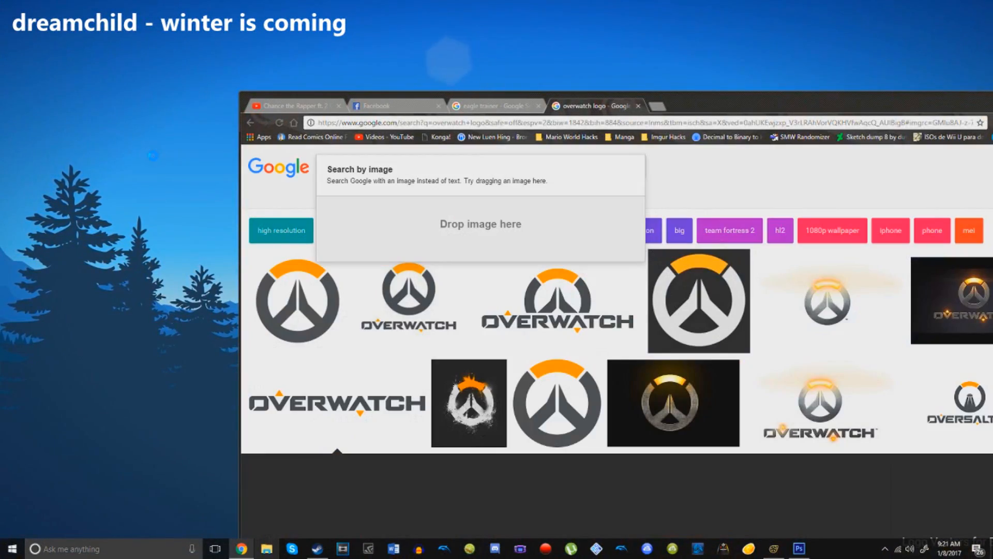
left_click(507, 241)
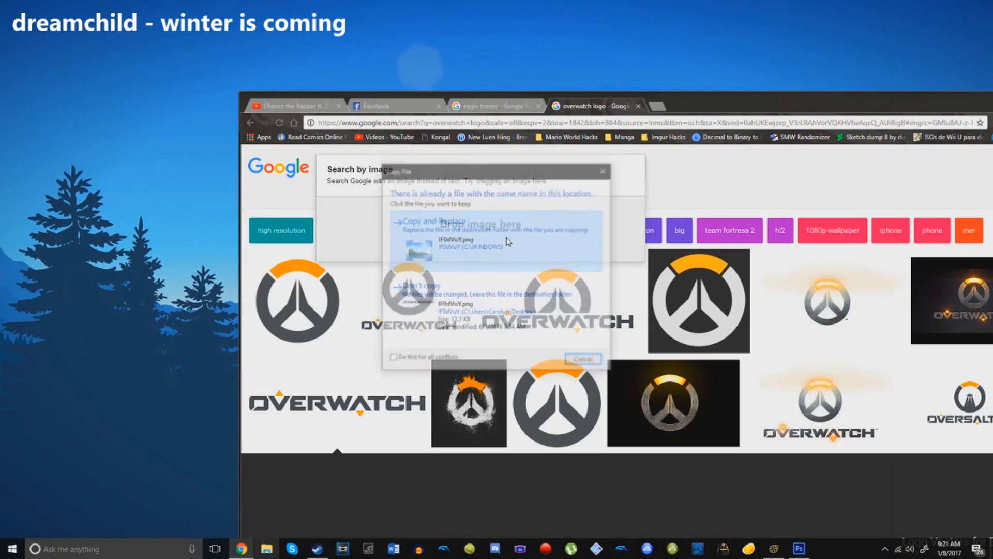
scroll(498, 293, "down", 7)
left_click_drag(709, 103, 595, 1)
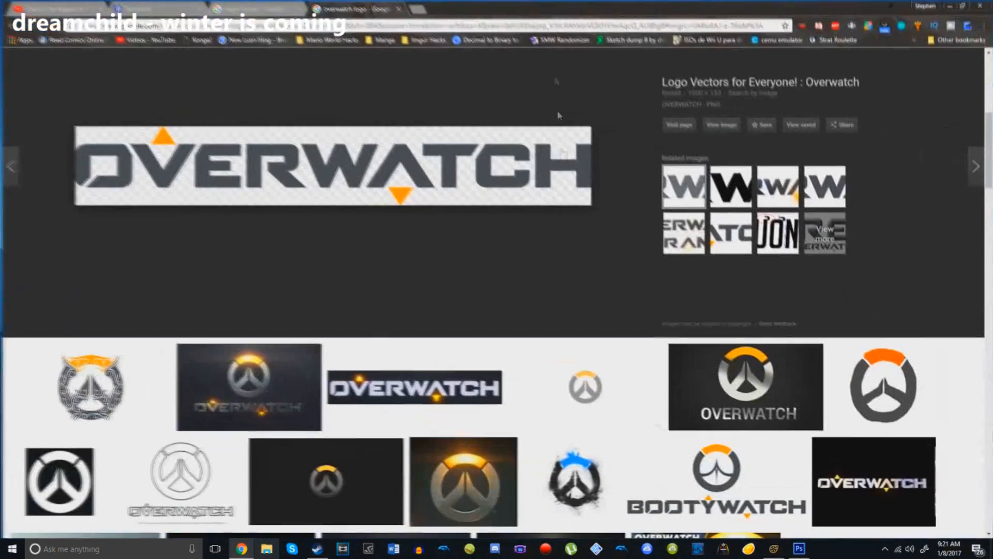
Step: Switch to Photoshop and place the IF0dVuY wordmark image from the desktop into the Untitled-1 document
left_click(798, 548)
scroll(76, 52, "up", 1, "alt")
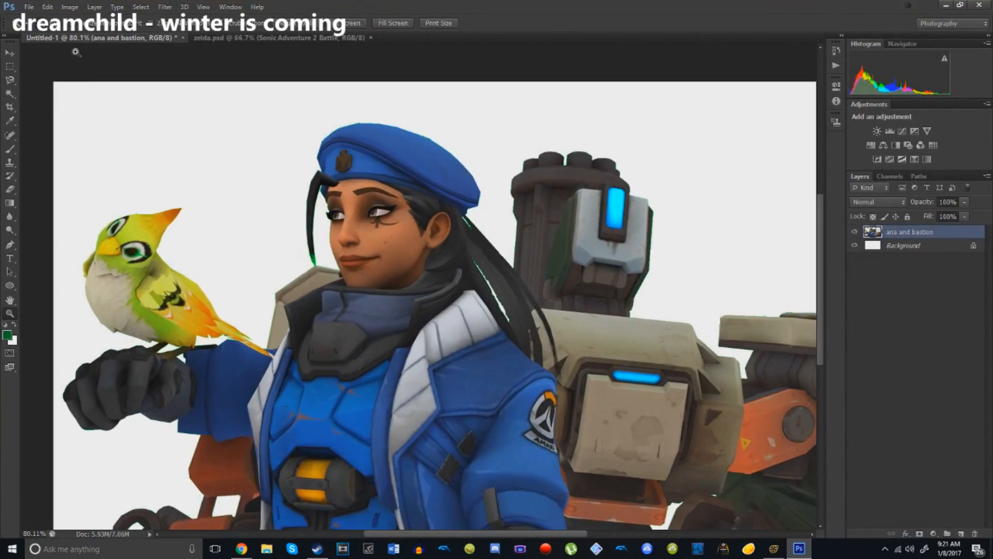
scroll(277, 221, "down", 2, "alt")
left_click(27, 7)
left_click(55, 178)
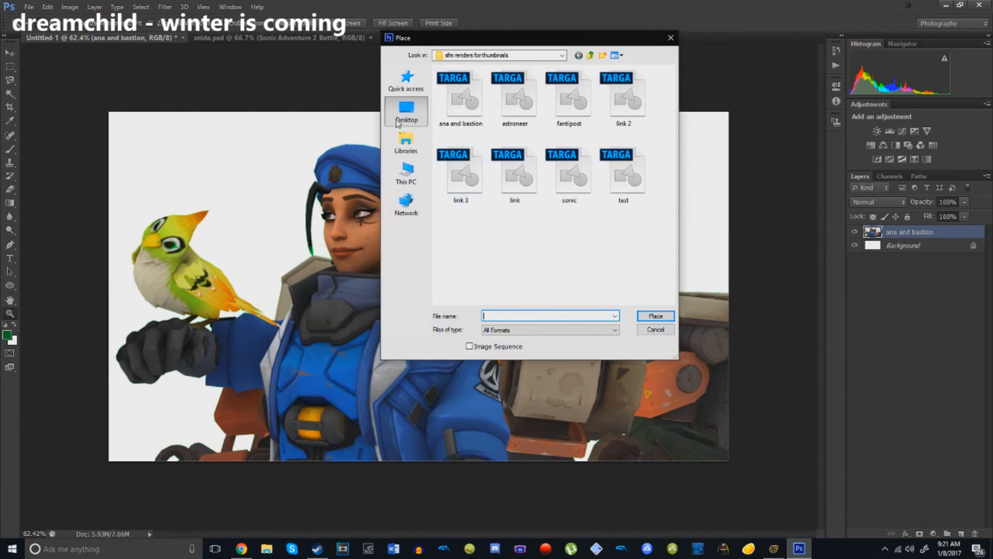
left_click(397, 119)
left_click_drag(671, 293, 673, 63)
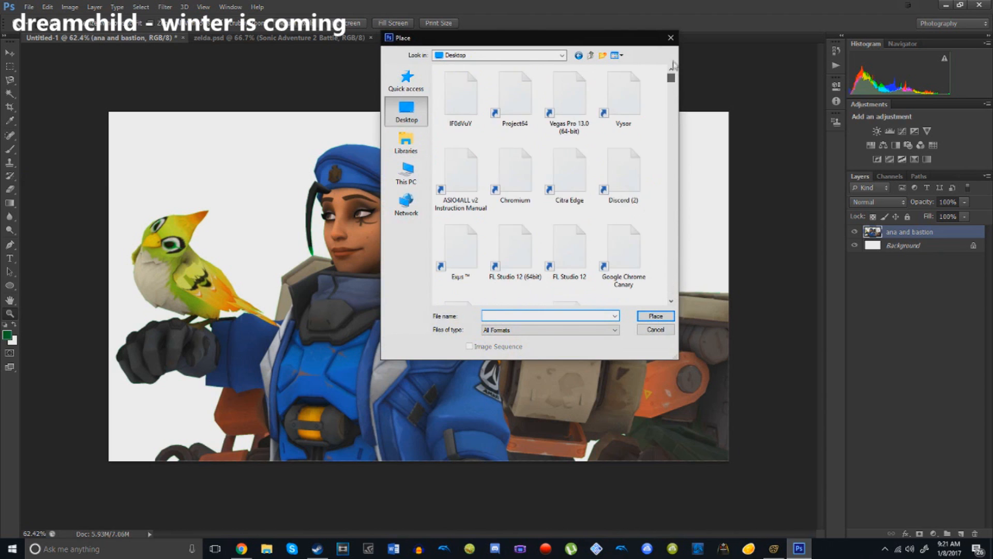
double_click(460, 96)
Step: Scale the placed OVERWATCH wordmark to span nearly the full canvas width along the upper edge and move its layer beneath "ana and bastion"
left_click_drag(511, 284, 403, 147)
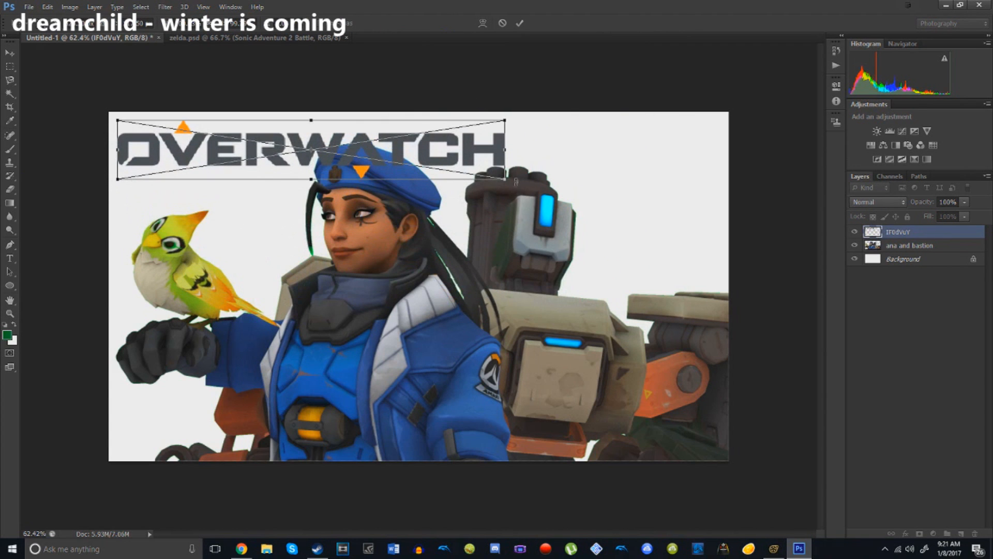
left_click_drag(507, 182, 718, 228)
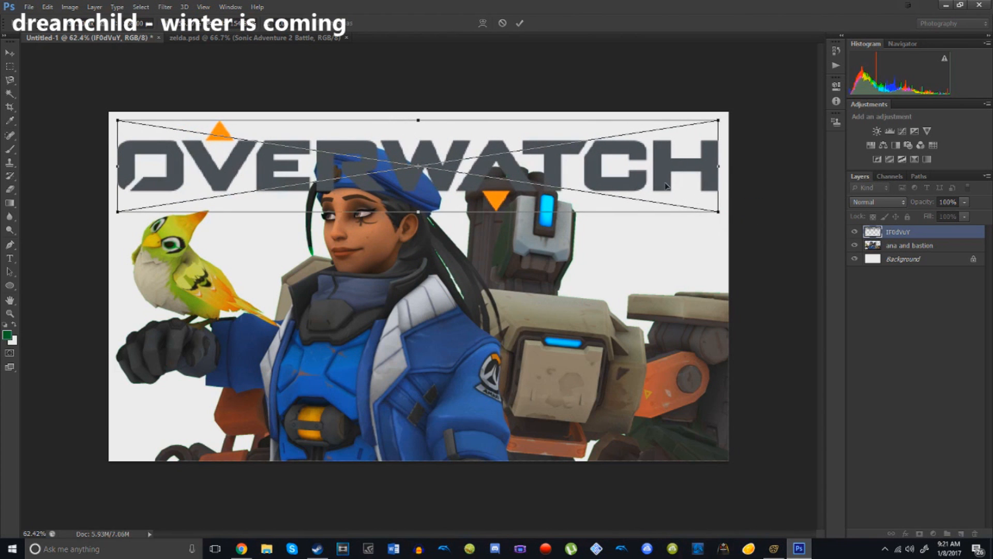
key("Return")
key("z")
left_click_drag(366, 177, 365, 226)
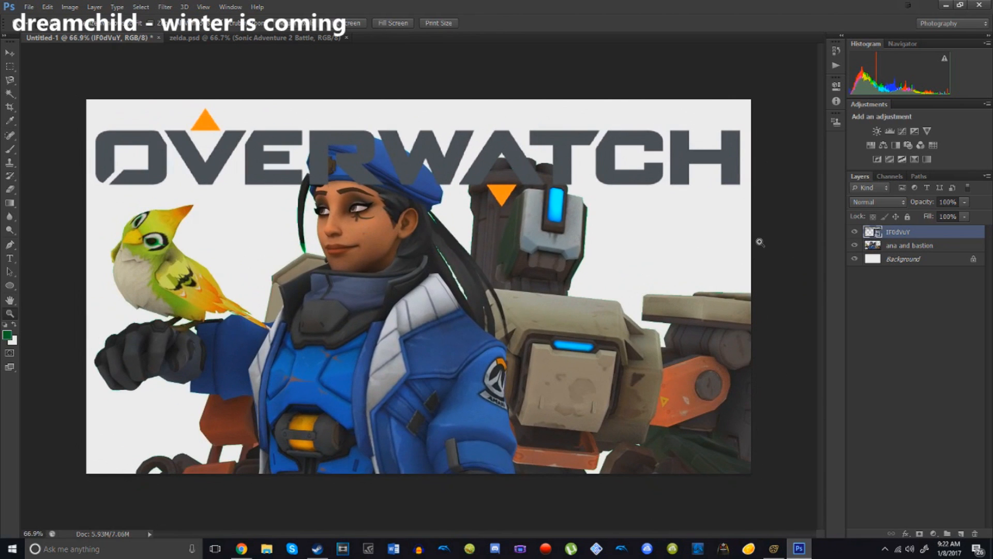
left_click_drag(903, 234, 923, 251)
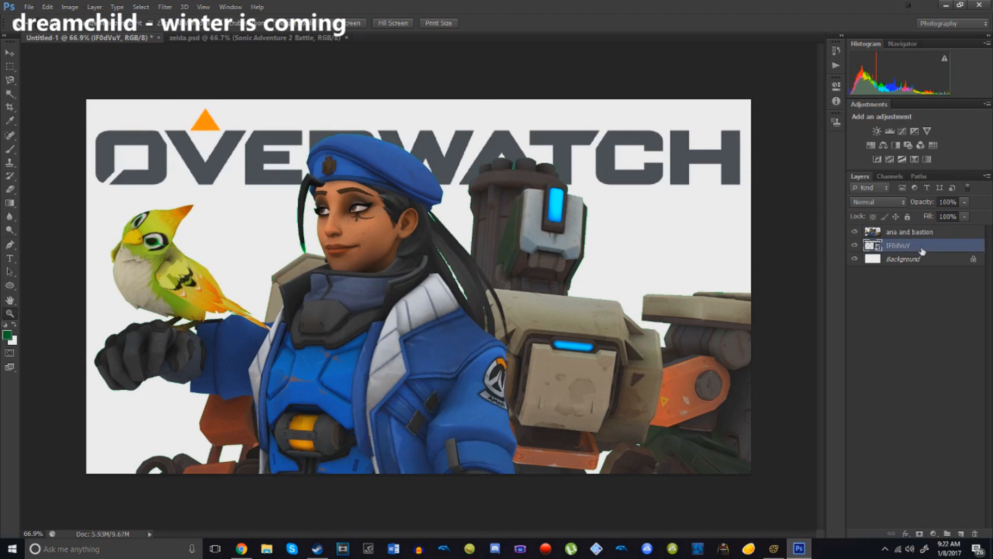
Step: Paste the copied layer style onto the IF0dVuY layer and set its Drop Shadow to 21% spread and 21 px size
right_click(911, 248)
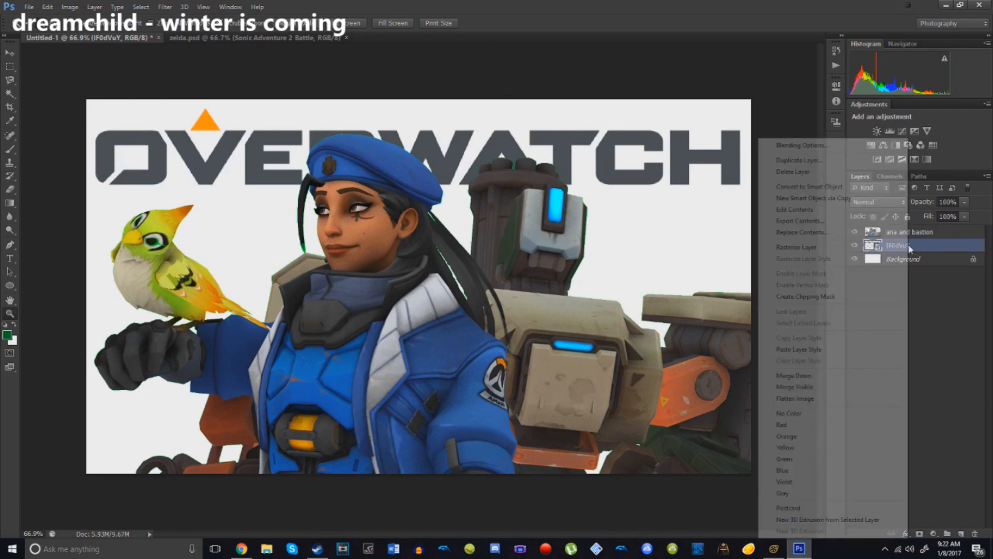
left_click(900, 347)
right_click(911, 246)
left_click(791, 144)
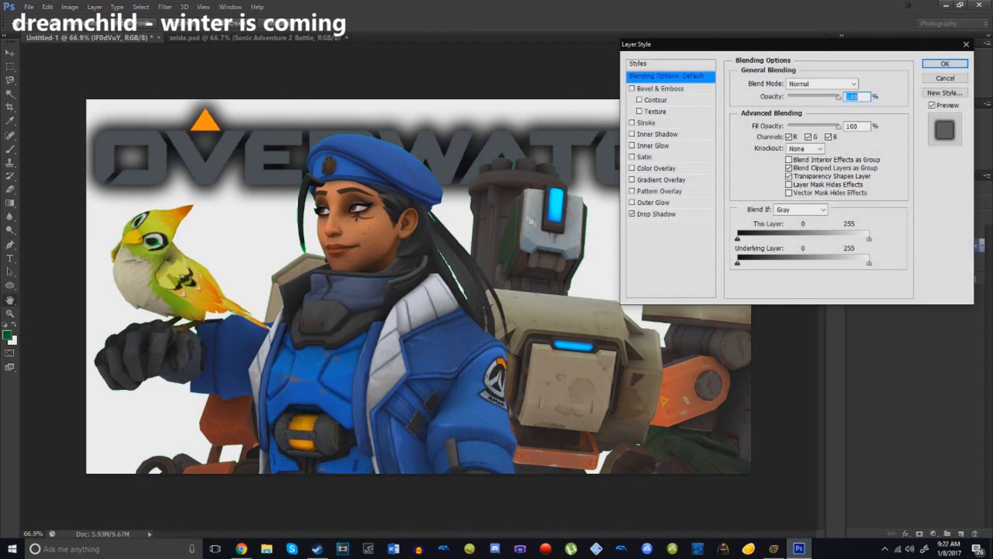
left_click(664, 214)
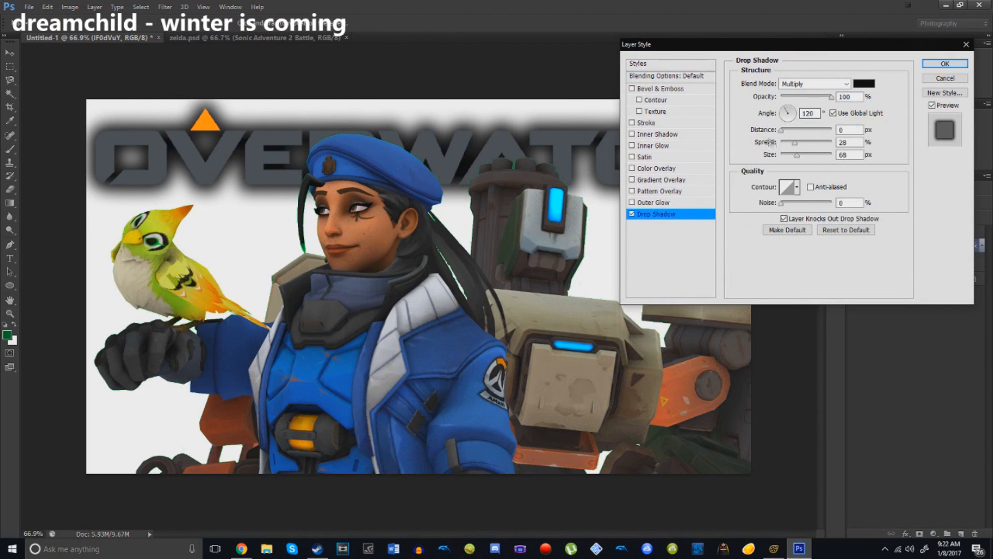
mouse_move(795, 147)
left_mouse_down()
mouse_move(790, 159)
mouse_move(793, 149)
left_mouse_up()
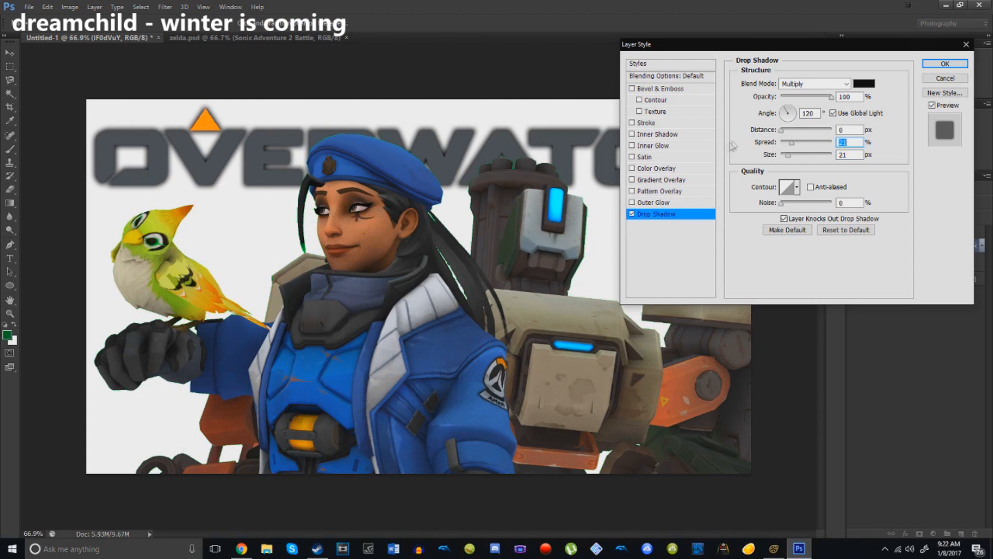
left_click(945, 63)
left_click_drag(642, 154, 704, 212)
key("ctrl+0")
left_click_drag(221, 122, 331, 199)
key("ctrl+0")
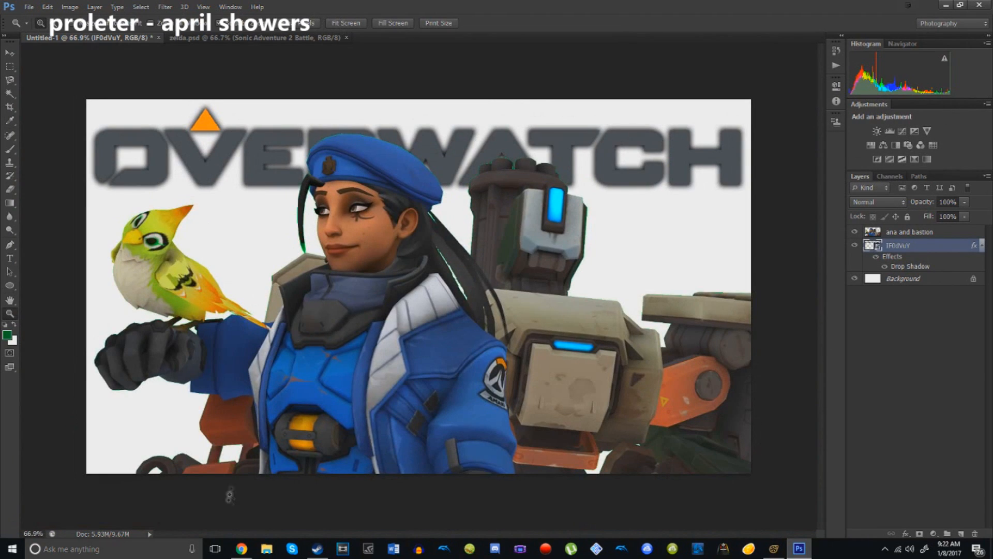
left_click(242, 548)
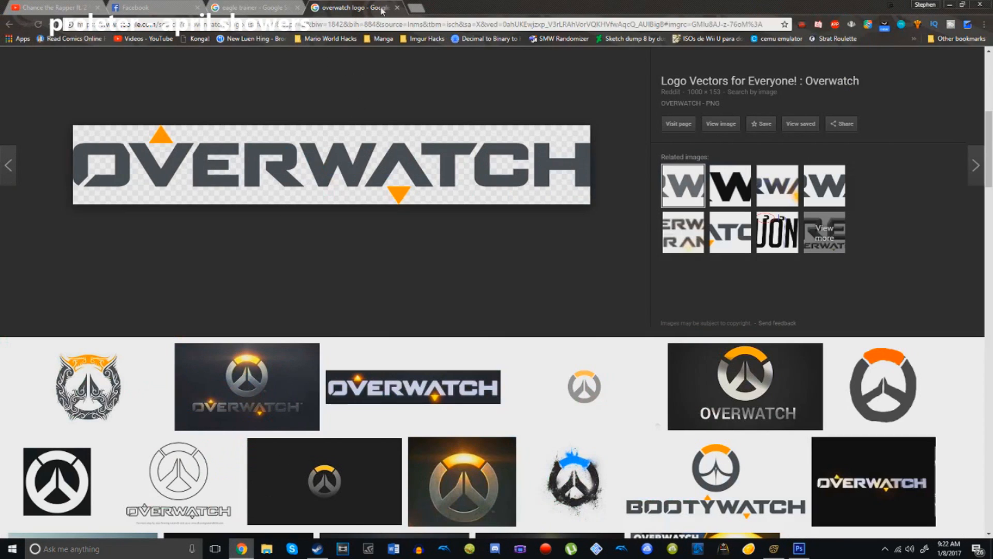
left_click(949, 5)
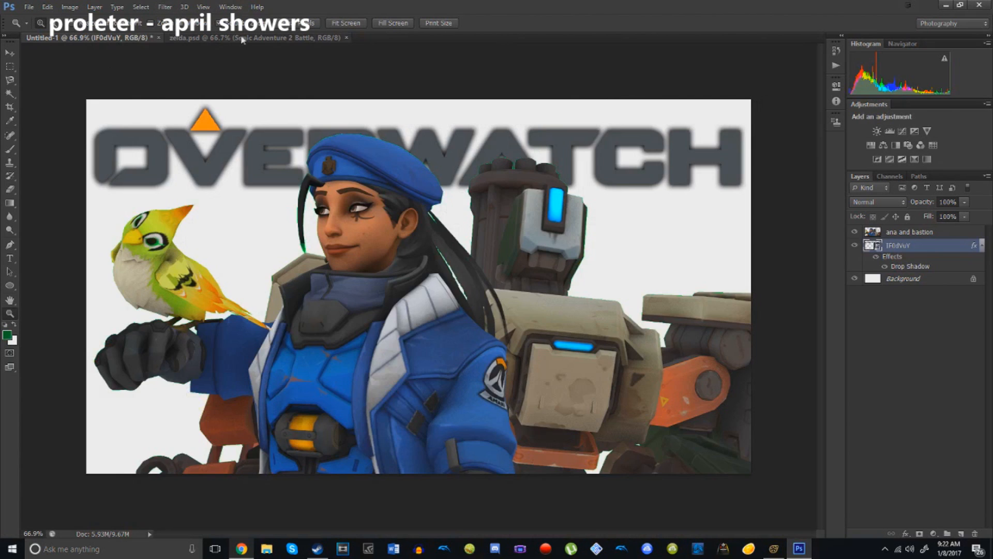
Step: Copy the style of the topmost "sonic" layer in zelda.psd and paste it onto the "ana and bastion" layer in Untitled-1
left_click(240, 38)
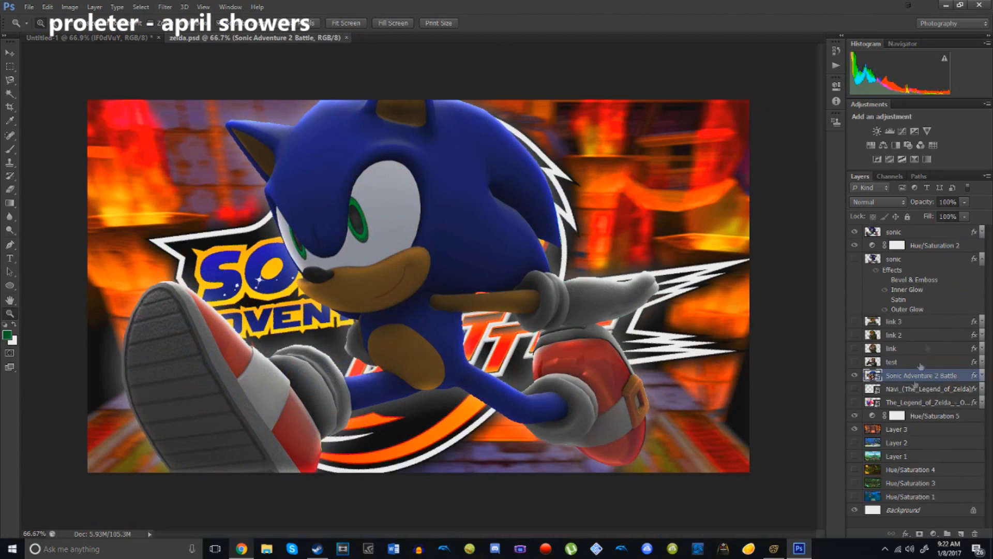
left_click(920, 236)
right_click(925, 239)
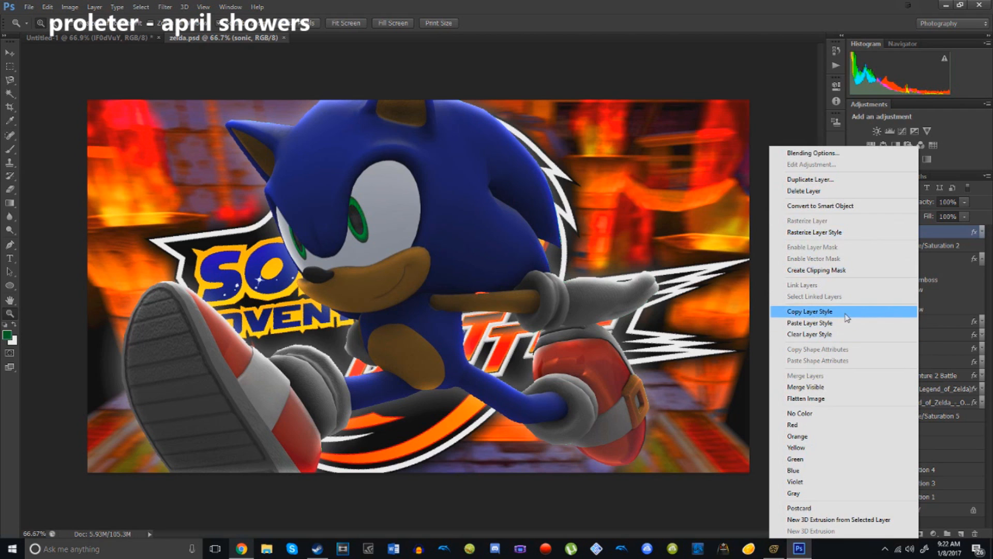
left_click(810, 311)
left_click(131, 38)
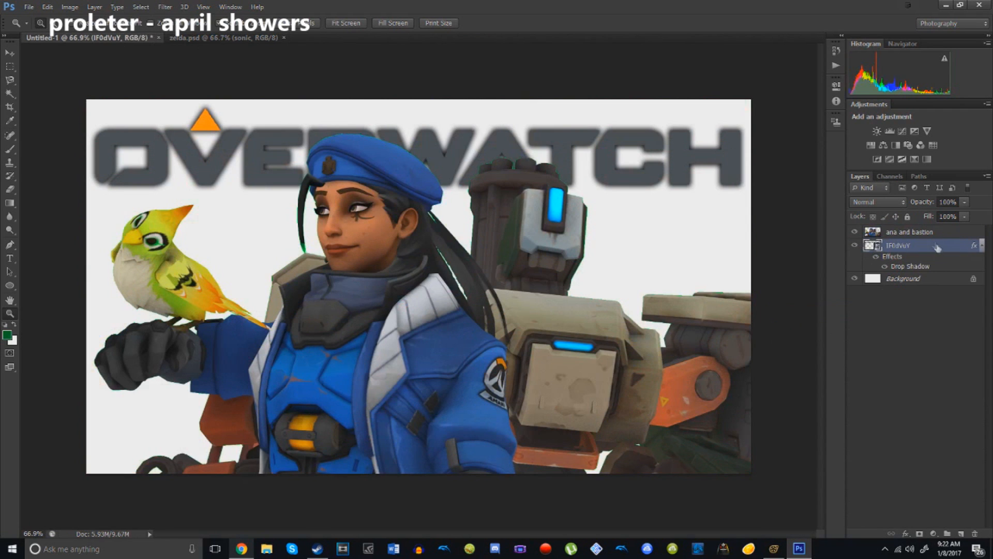
left_click(928, 233)
right_click(929, 234)
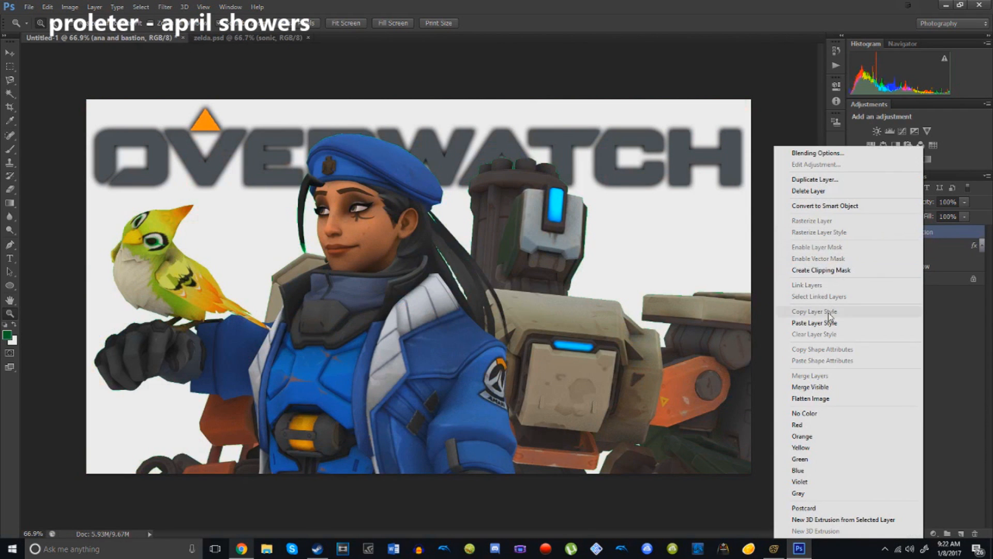
left_click(830, 323)
Step: Review the Inner Glow and Outer Glow settings of the "ana and bastion" layer, and collapse the effects of both styled layers
right_click(903, 232)
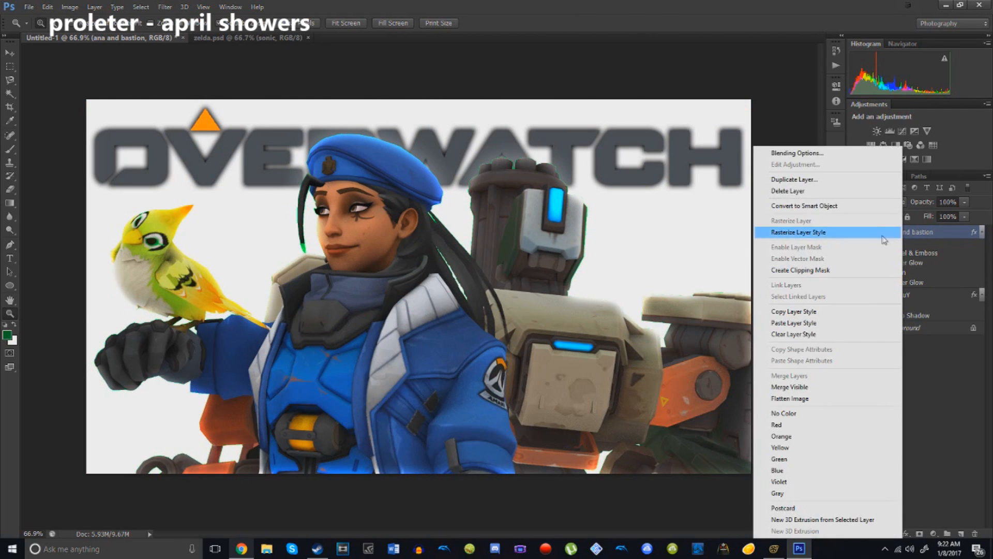
left_click(808, 154)
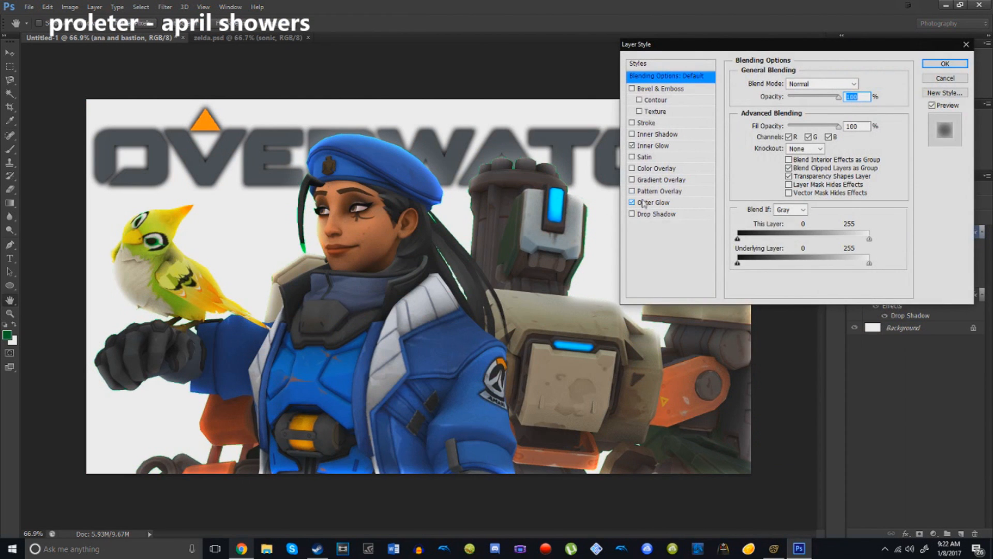
left_click(652, 145)
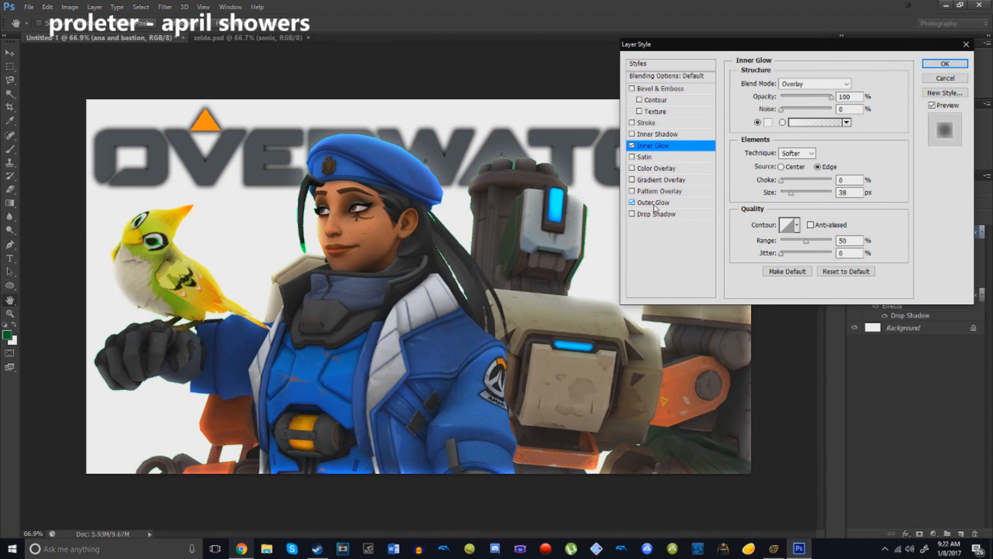
left_click(654, 203)
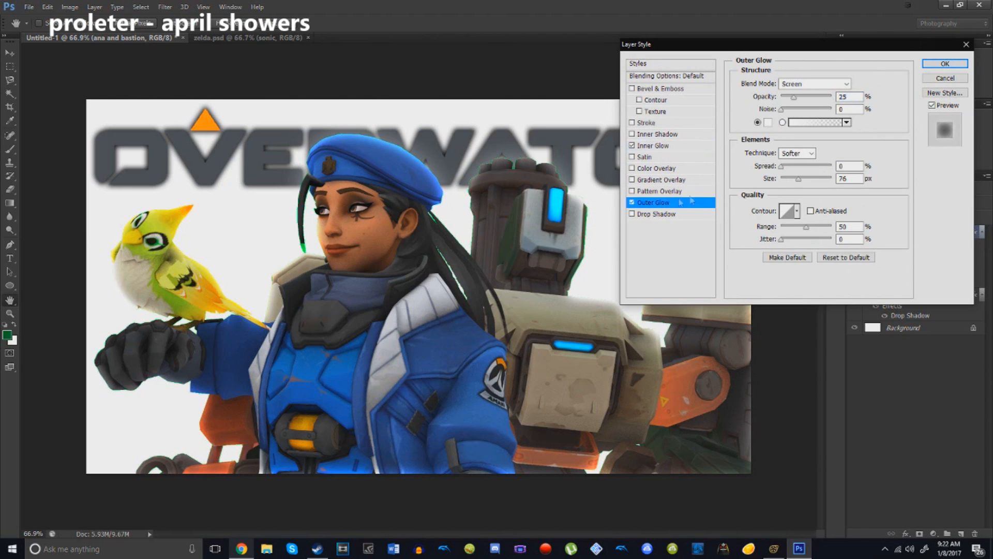
left_click(665, 147)
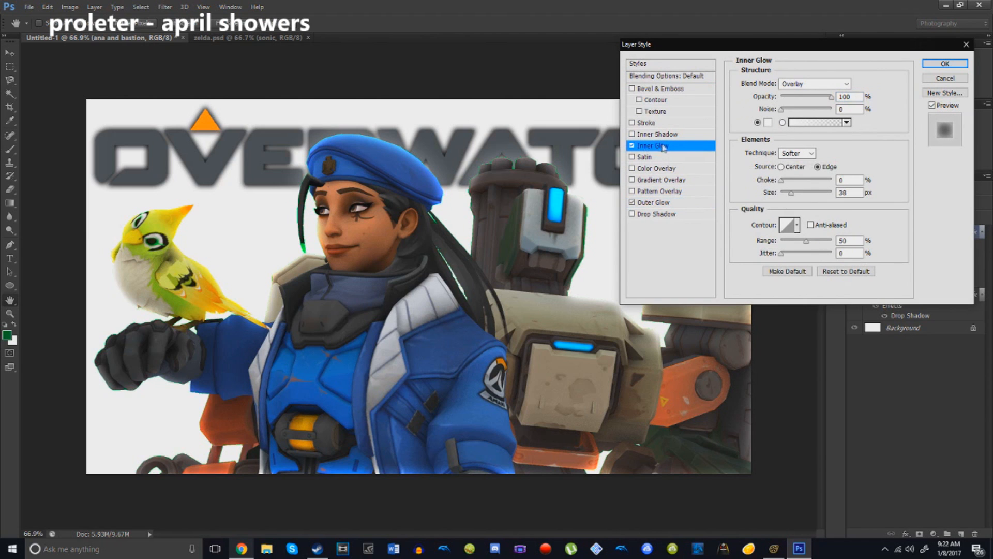
left_click(945, 64)
left_click(980, 233)
left_click(981, 245)
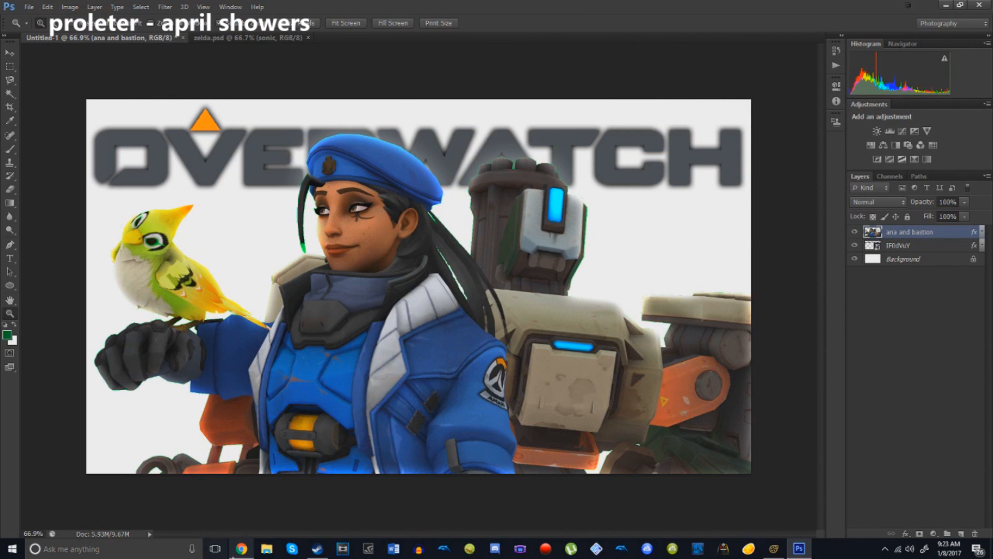
Step: Switch to Chrome and search Google Images for "hanamura"
left_click(241, 548)
left_click(355, 24)
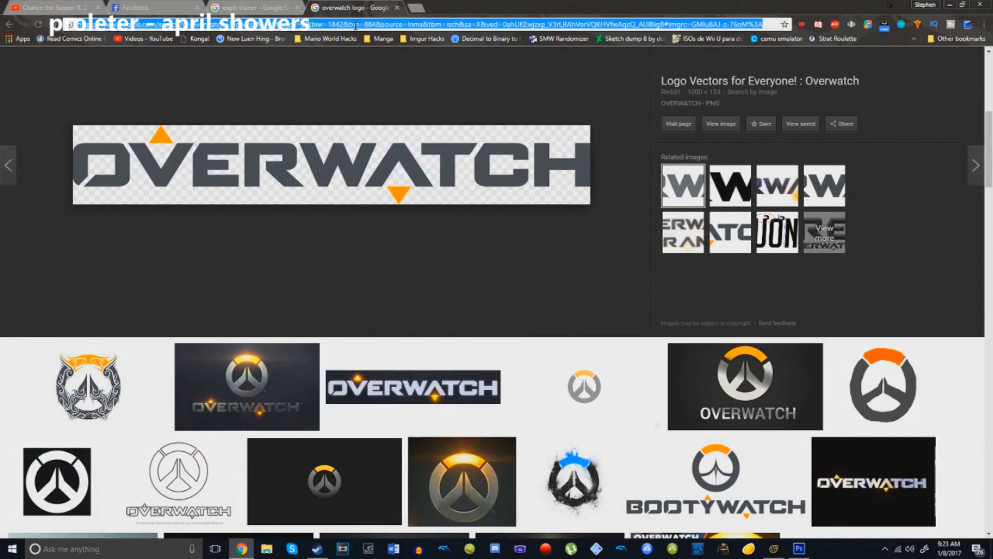
type("hanamura")
key("Return")
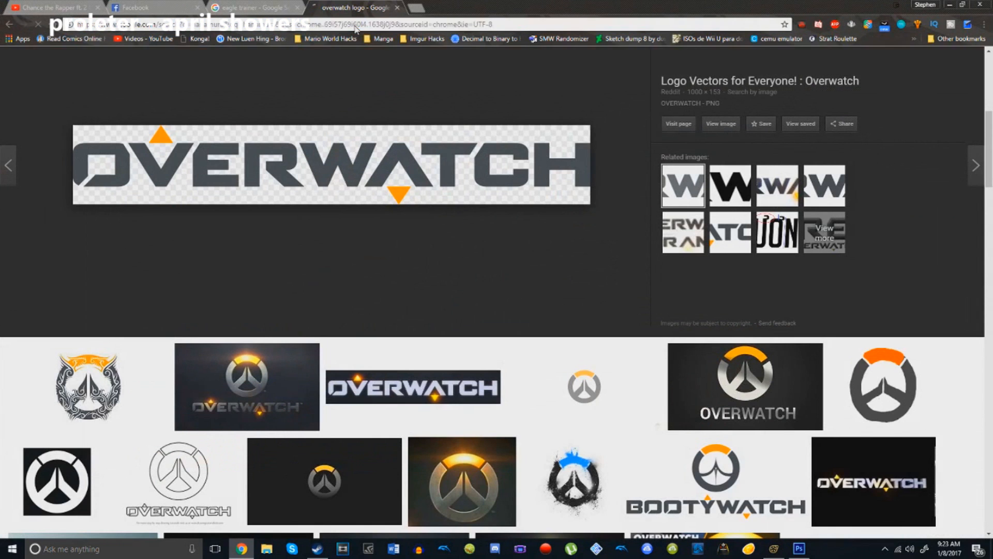
left_click(122, 101)
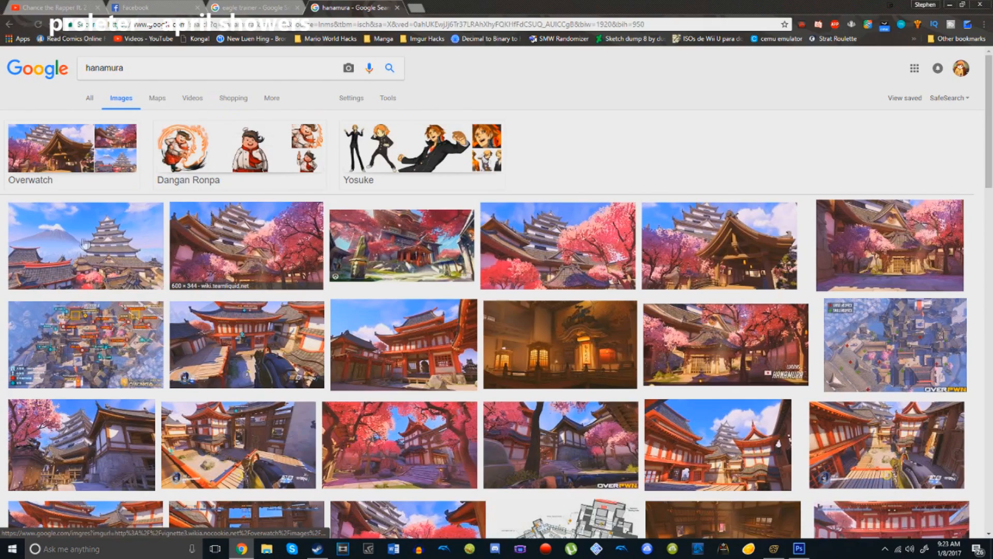
Step: Open the preview of the Overwatch Travel Guide Hanamura image and copy a 1108x627 screenshot of it to the clipboard
scroll(293, 244, "down", 2)
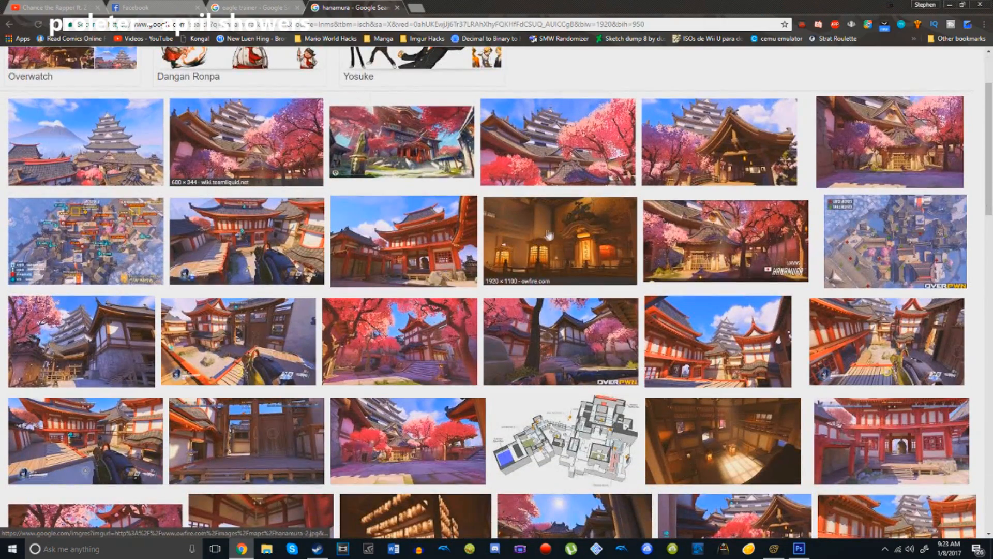
left_click(158, 182)
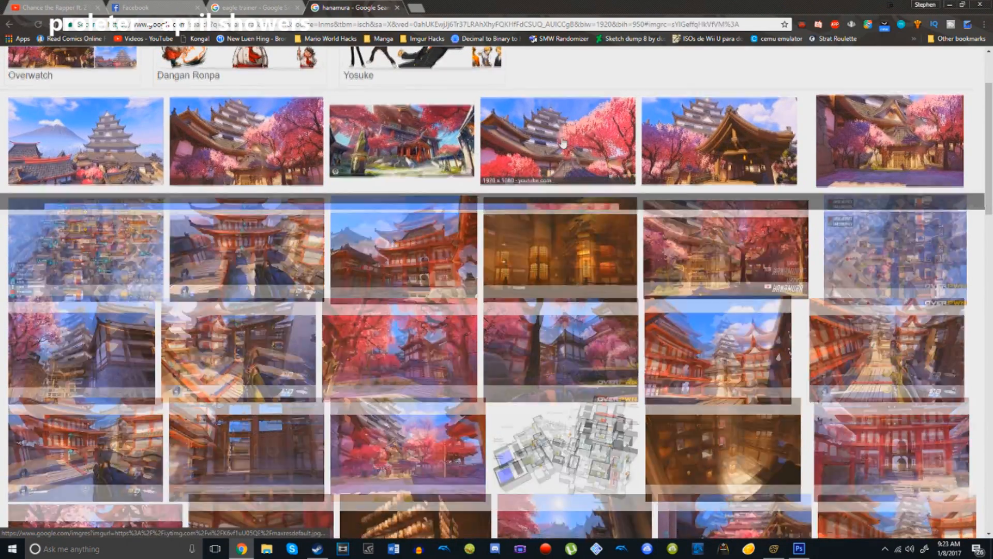
key("Print")
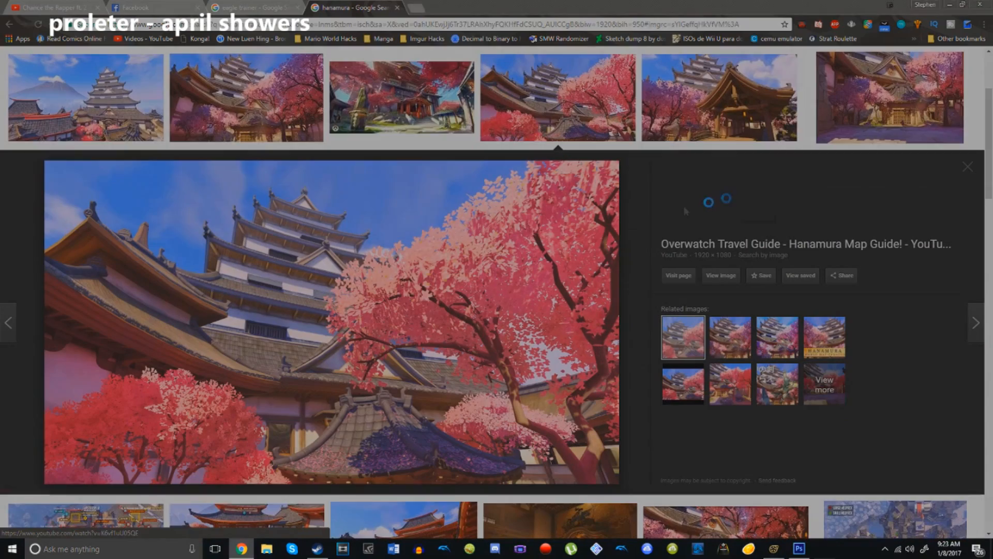
left_click_drag(45, 161, 619, 486)
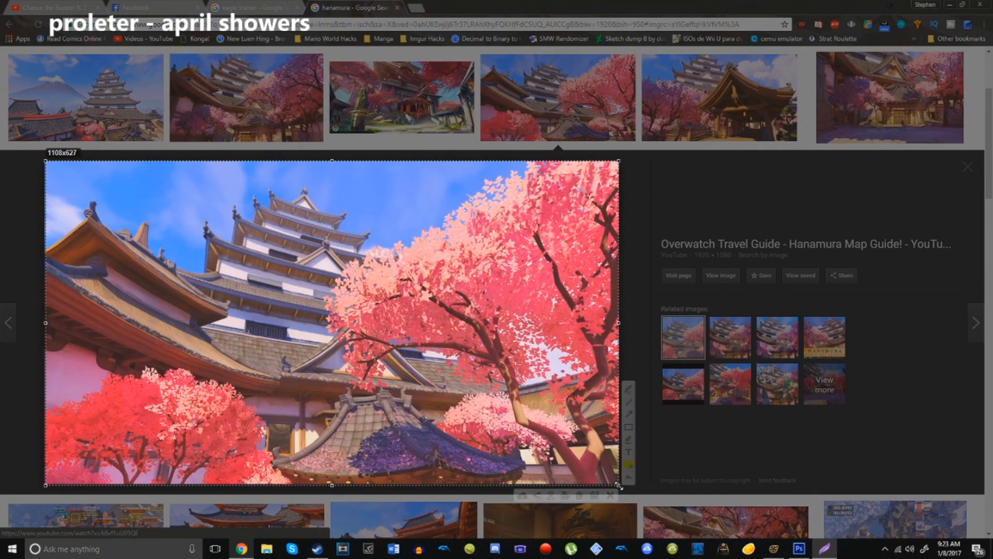
key("ctrl+c")
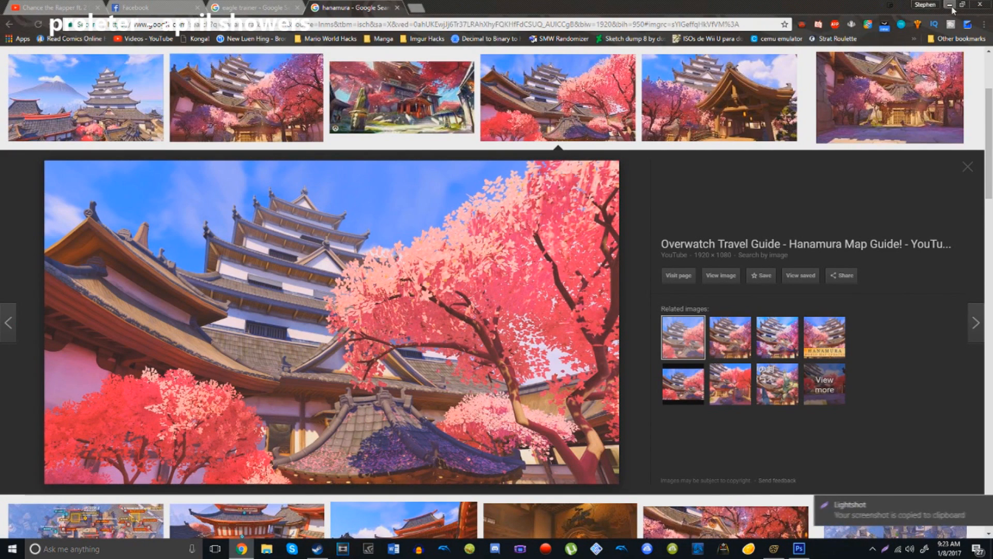
Step: Paste the Hanamura screenshot into Untitled-1, scaled to cover the whole canvas, and place it beneath the IF0dVuY logo layer
left_click(950, 4)
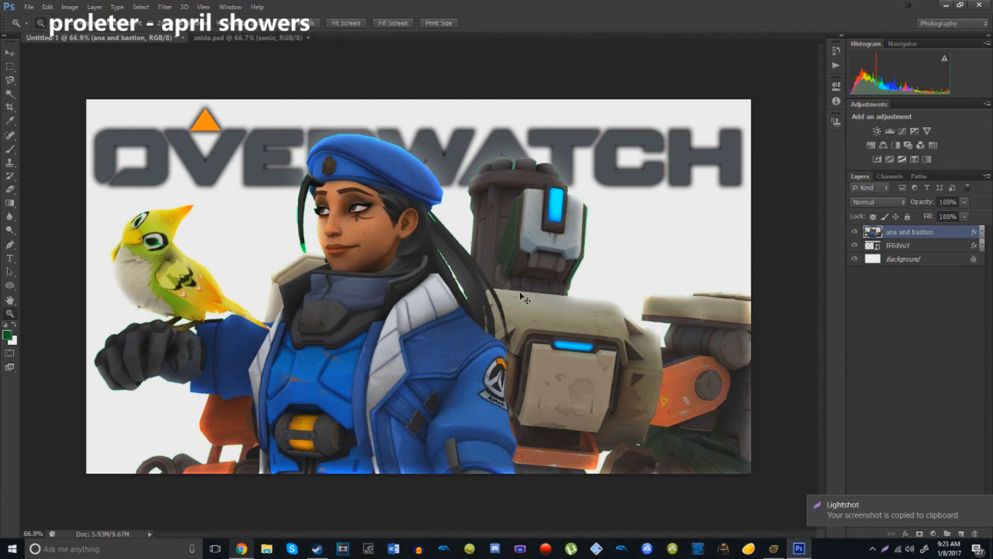
key("ctrl+v")
key("ctrl+t")
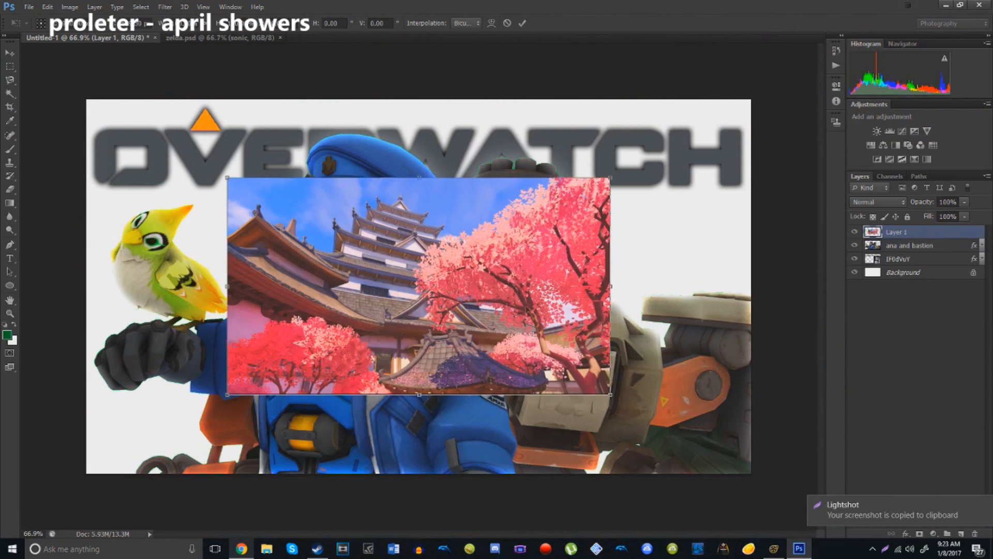
left_click_drag(552, 286, 412, 207)
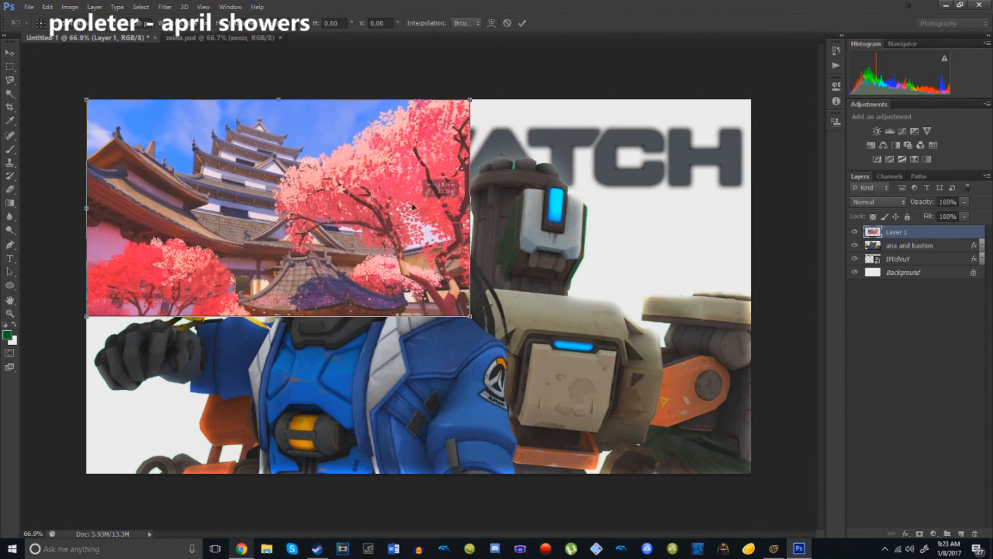
left_click_drag(469, 317, 757, 474, "shift")
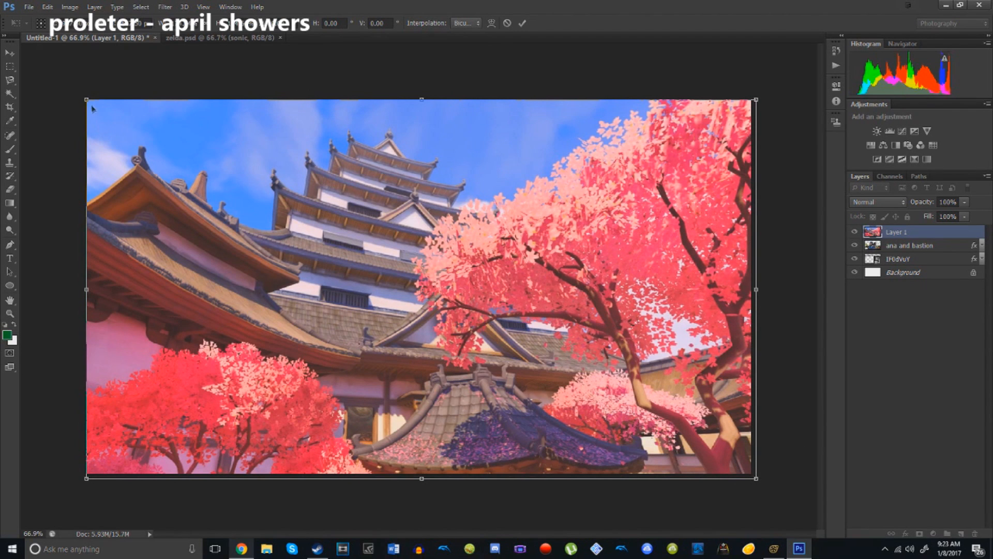
key("Return")
key("z")
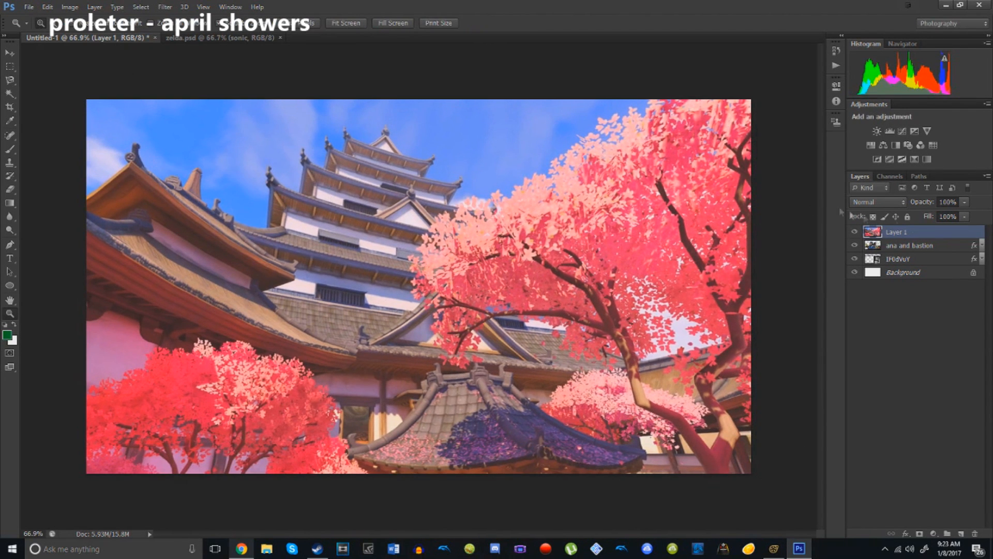
left_click_drag(928, 234, 931, 265)
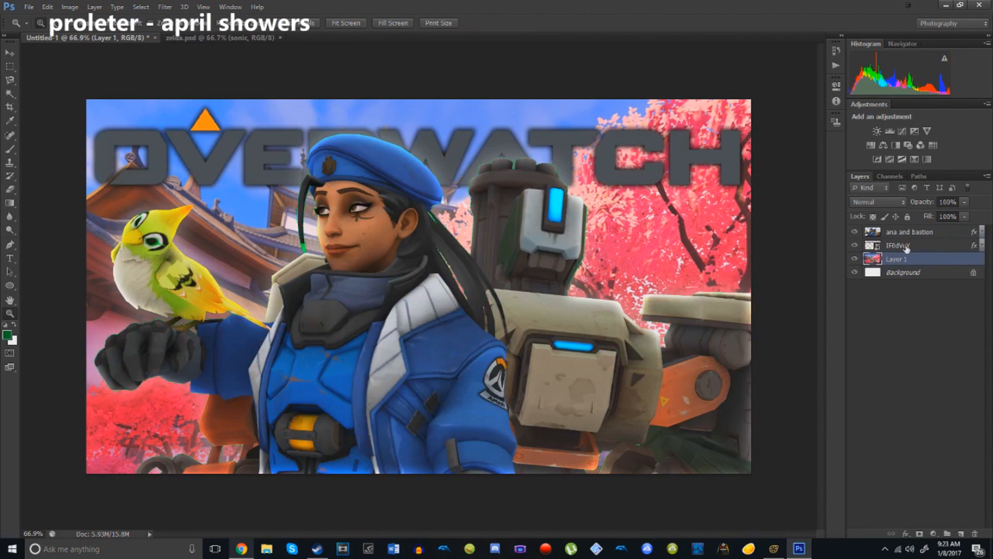
Step: Add two Hue/Saturation adjustment layers above the Hanamura background and move the second one above the "ana and bastion" layer
left_click(872, 147)
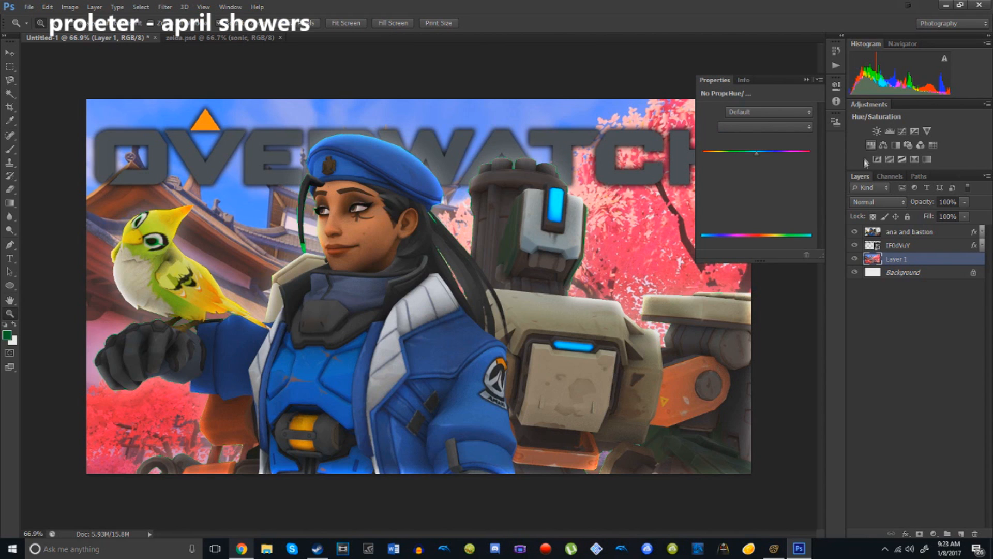
left_click(837, 87)
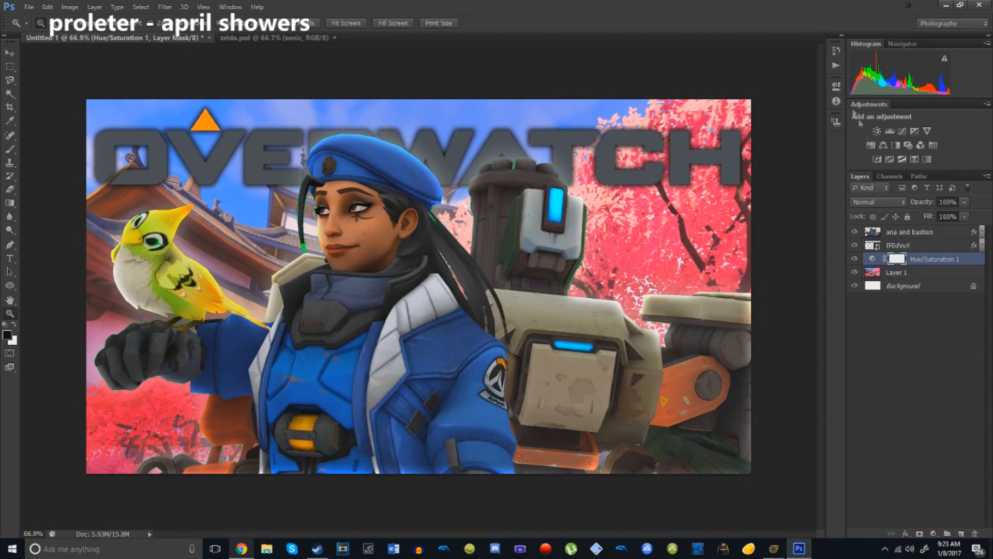
left_click(871, 146)
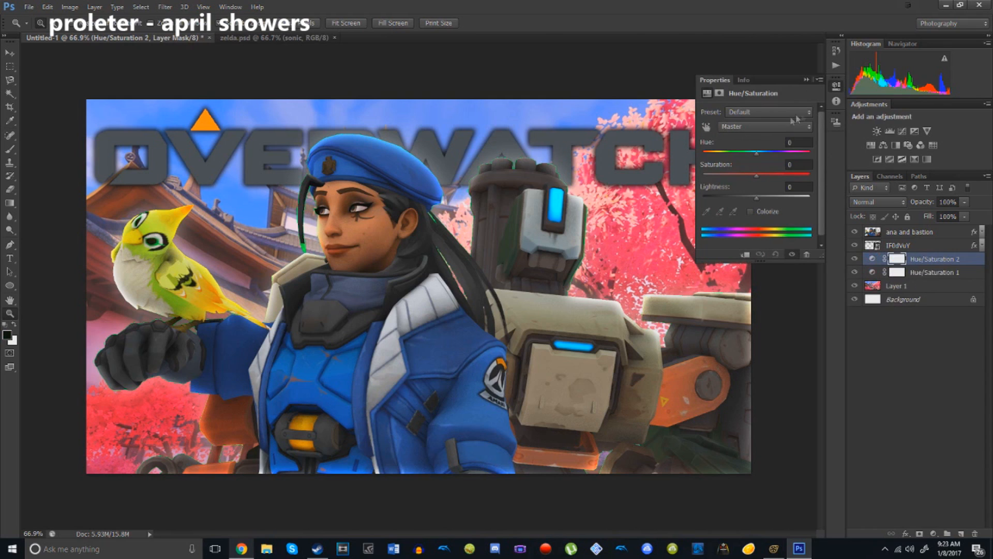
left_click(837, 88)
left_click(929, 274)
left_click(919, 261)
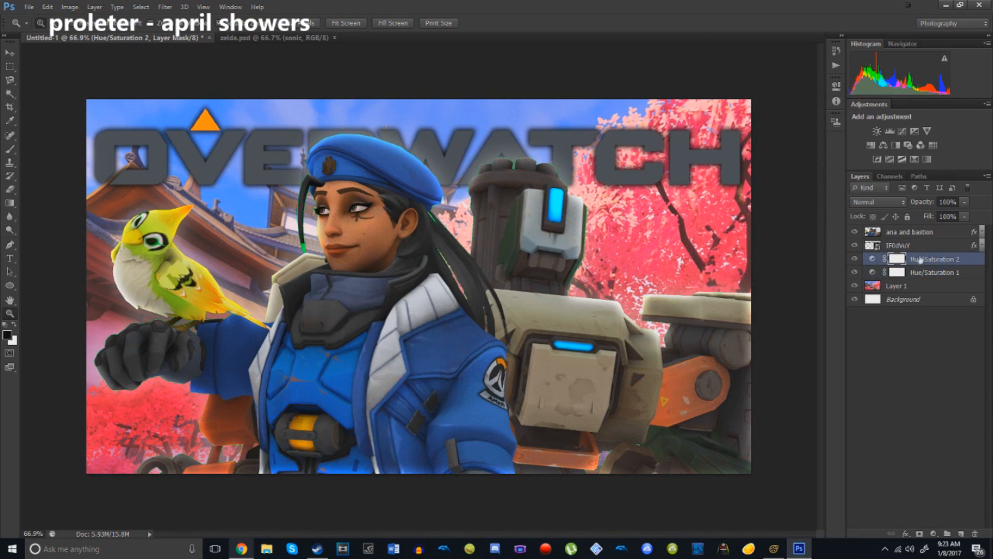
left_click(914, 274)
mouse_move(920, 260)
left_mouse_down()
mouse_move(913, 228)
mouse_move(918, 256)
left_mouse_up()
Step: Set the topmost Hue/Saturation layer's saturation to 40 and merge it with the "ana and bastion" layer
double_click(871, 231)
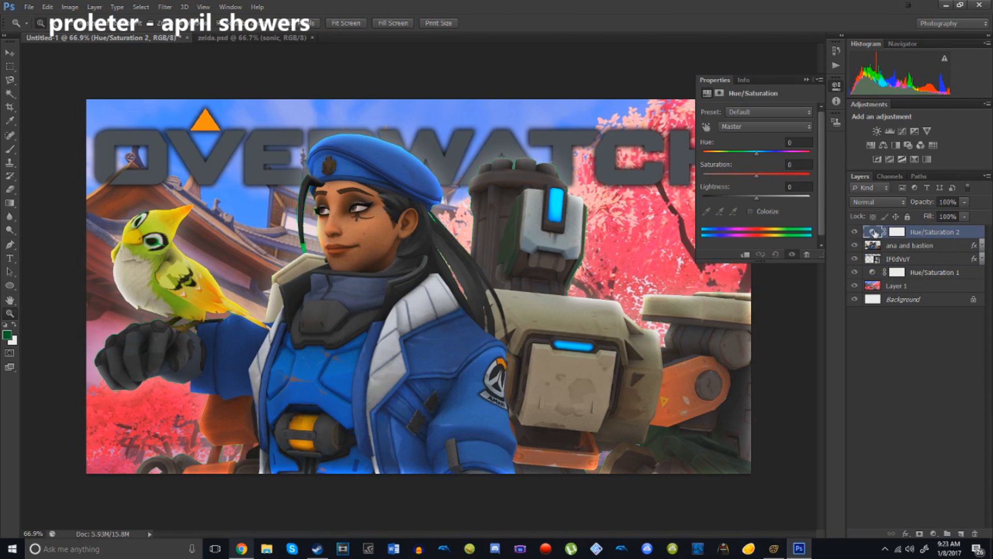
left_click_drag(756, 174, 778, 175)
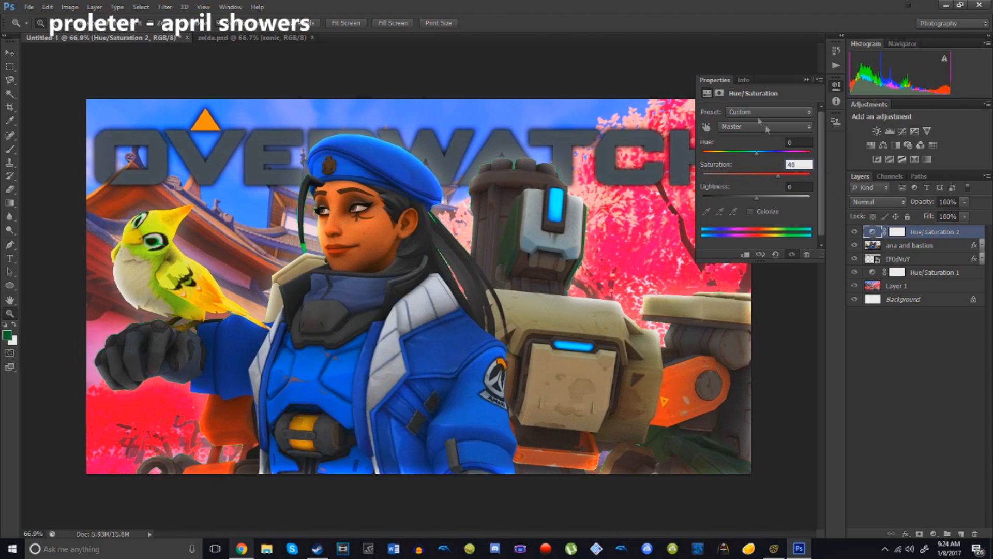
left_click(838, 101)
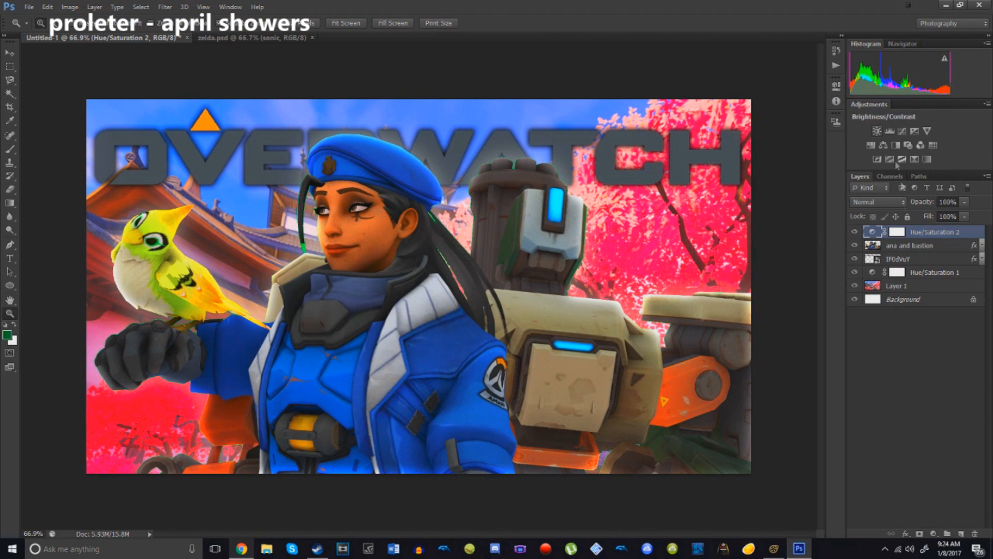
left_click(917, 247, "ctrl")
right_click(917, 248)
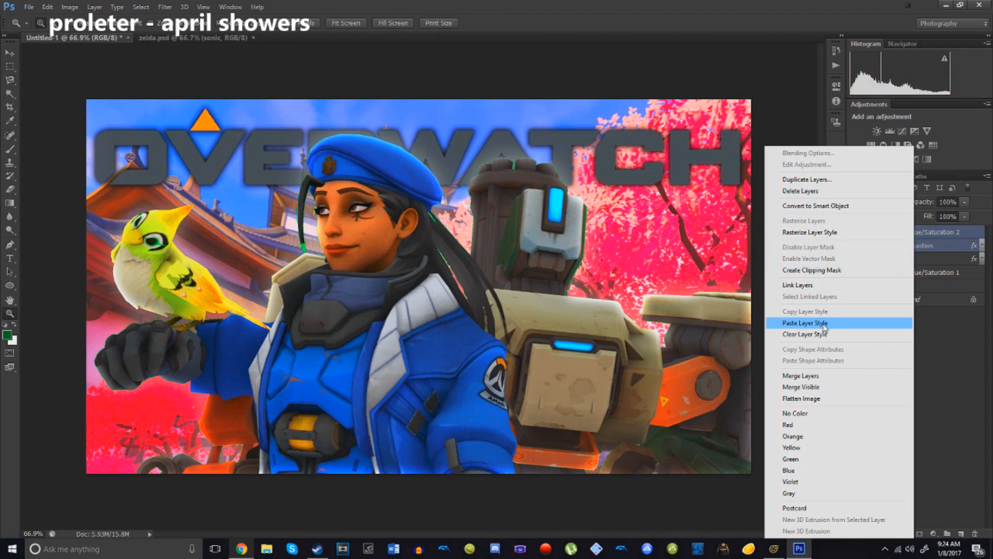
left_click(804, 377)
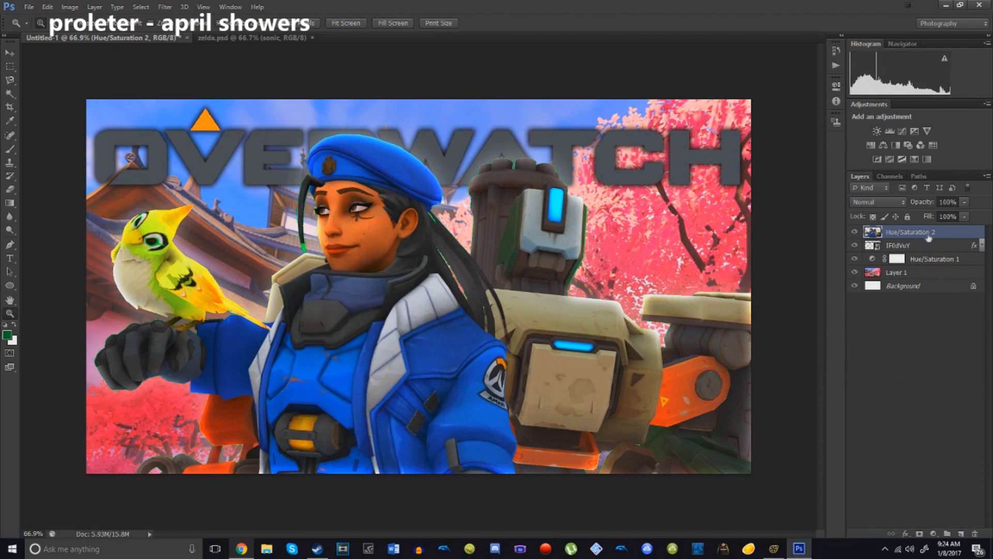
Step: Try a saturation of 40 on the background's Hue/Saturation 1 layer and reduce it to about 25
left_click(905, 273)
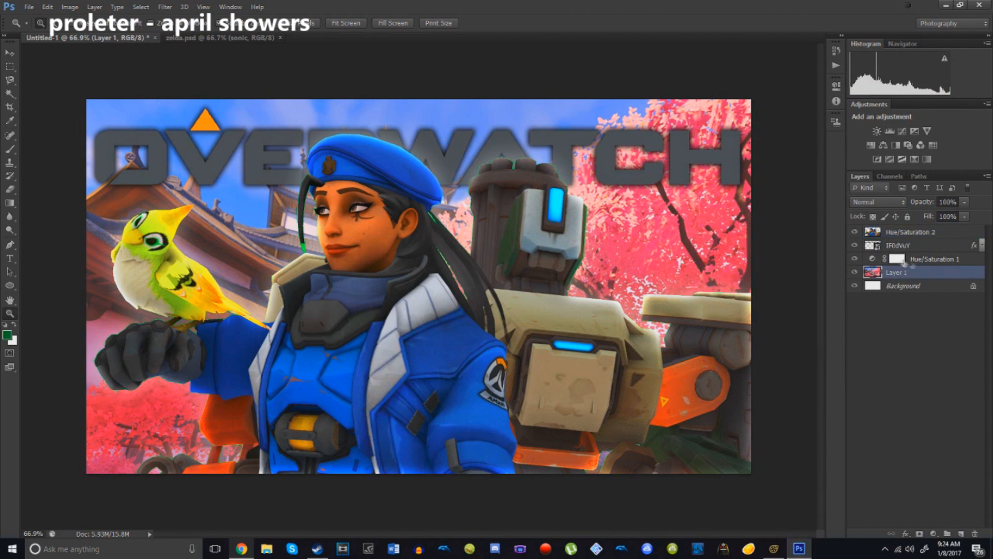
left_click(926, 261)
double_click(872, 259)
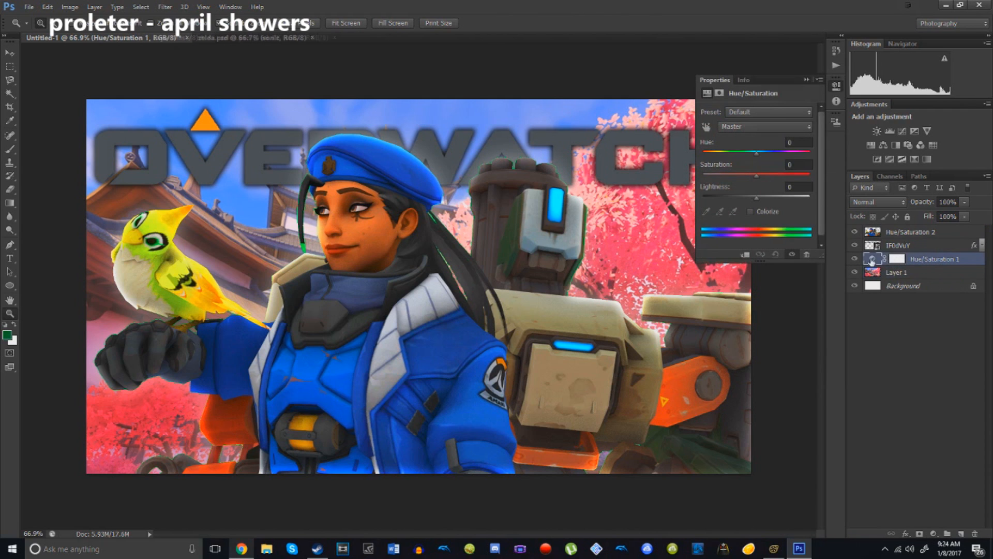
left_click(801, 165)
type("40")
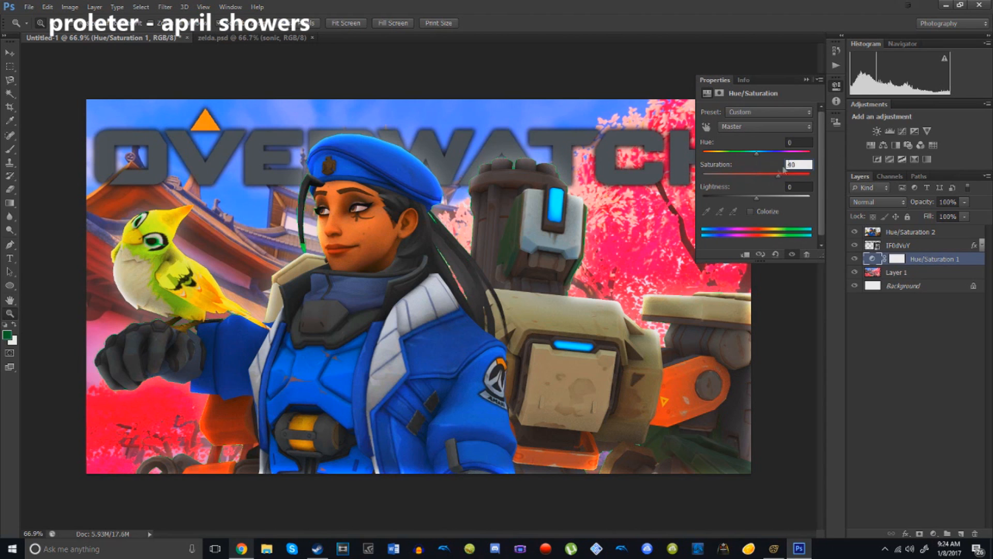
left_click_drag(800, 165, 729, 157)
mouse_move(774, 178)
left_mouse_down()
mouse_move(759, 174)
mouse_move(768, 175)
left_mouse_up()
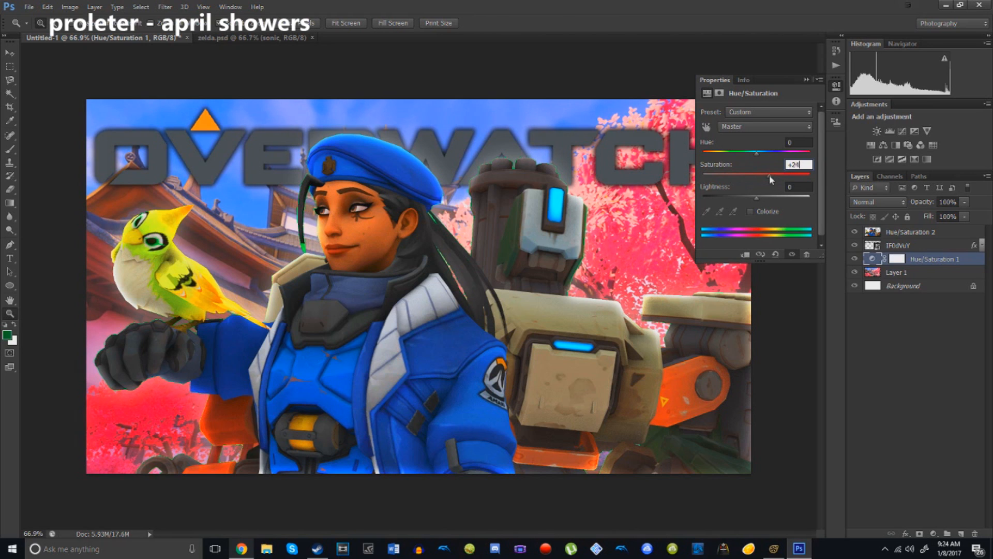
left_click_drag(768, 175, 771, 175)
left_click(835, 87)
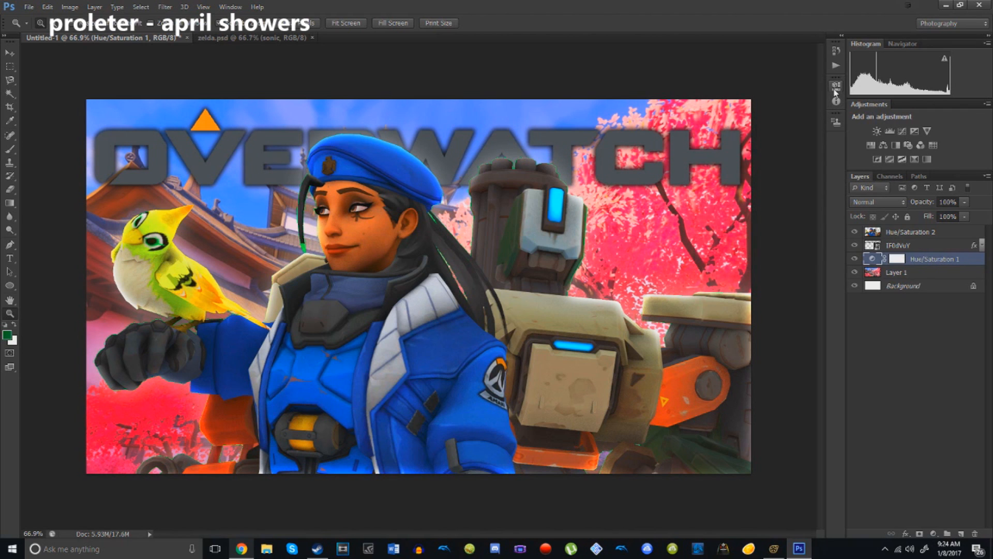
Step: Apply a Motion Blur with a 0° angle and a distance of 30 pixels to the Hanamura image on Layer 1
left_click(165, 7)
left_click(908, 277)
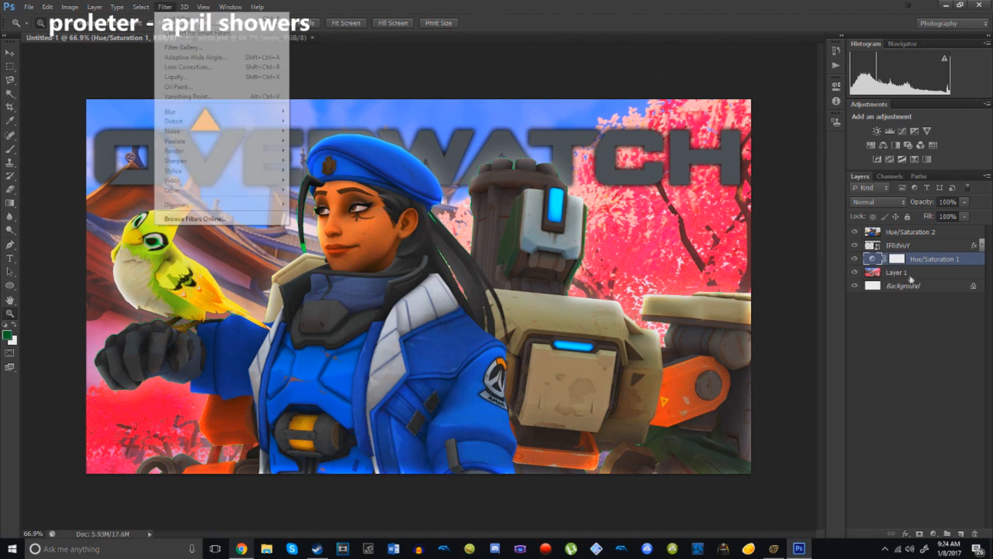
left_click(164, 7)
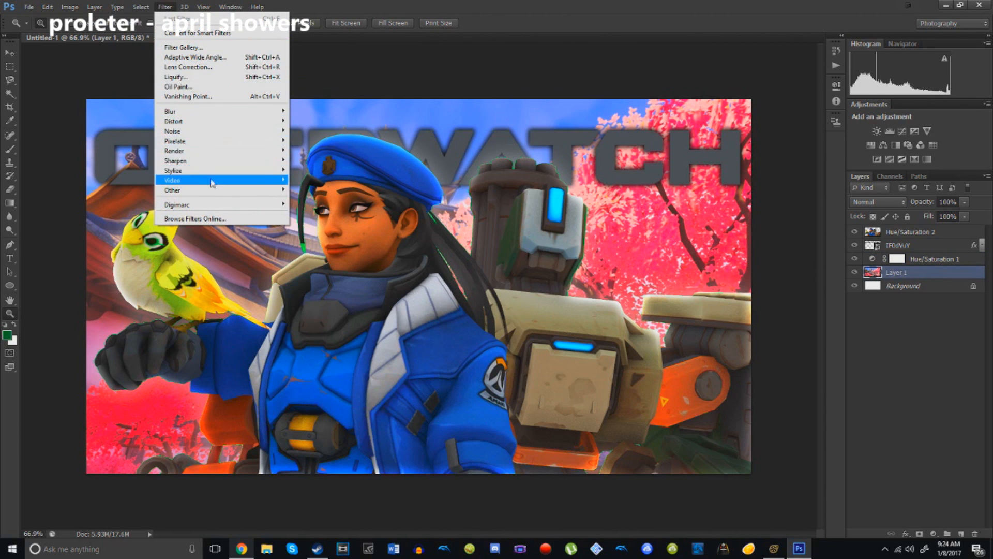
mouse_move(180, 114)
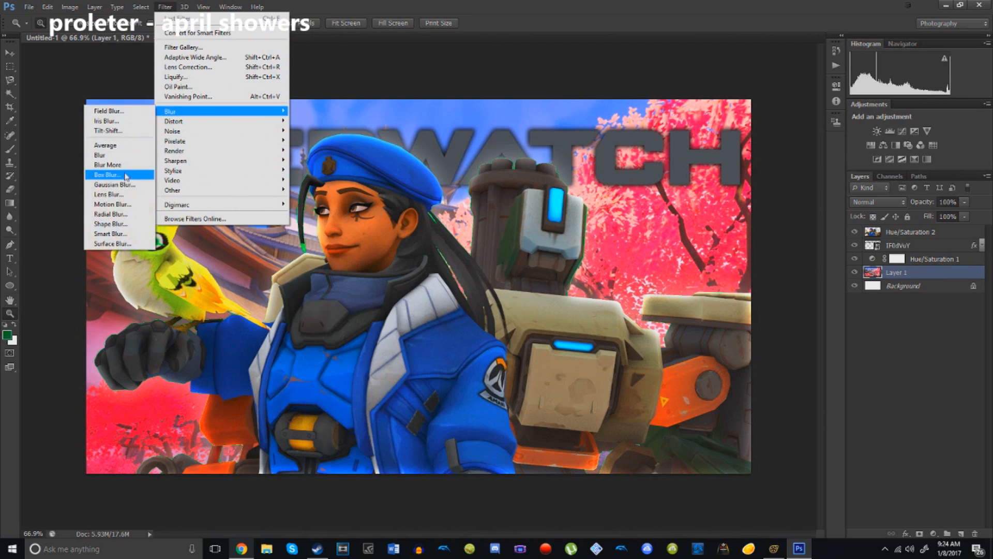
left_click(113, 204)
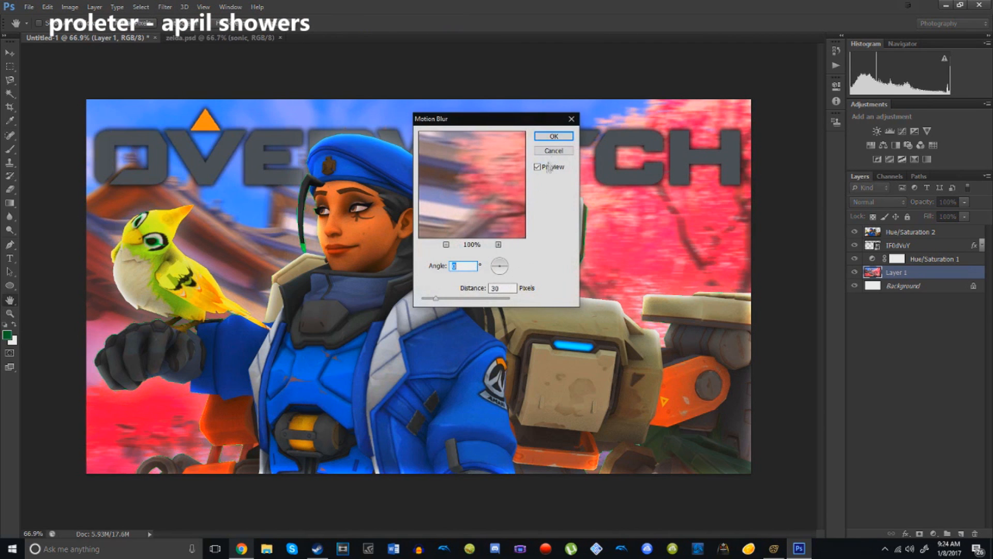
left_click(552, 136)
key("z")
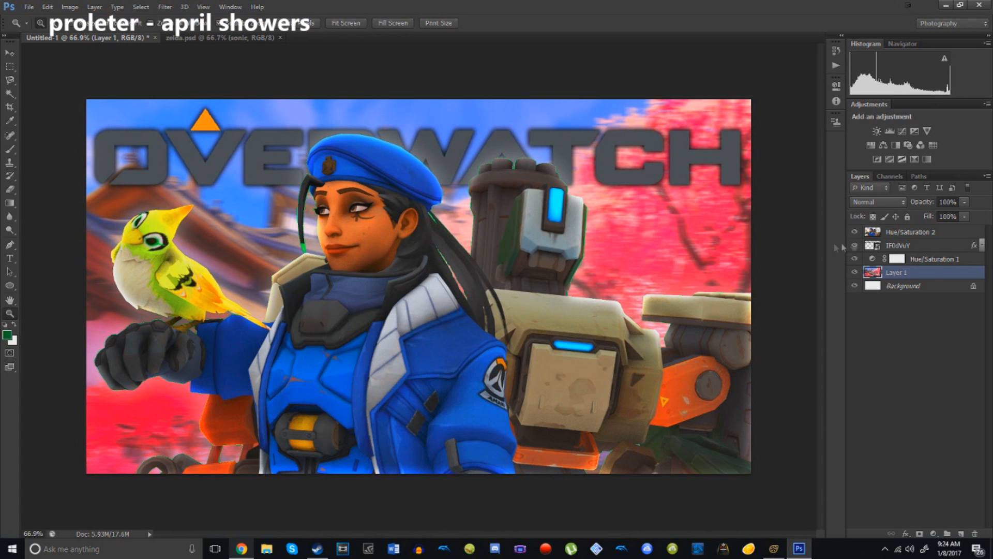
Step: Select the IF0dVuY logo layer and review its layer style settings
left_click(909, 243)
right_click(910, 246)
left_click(765, 147)
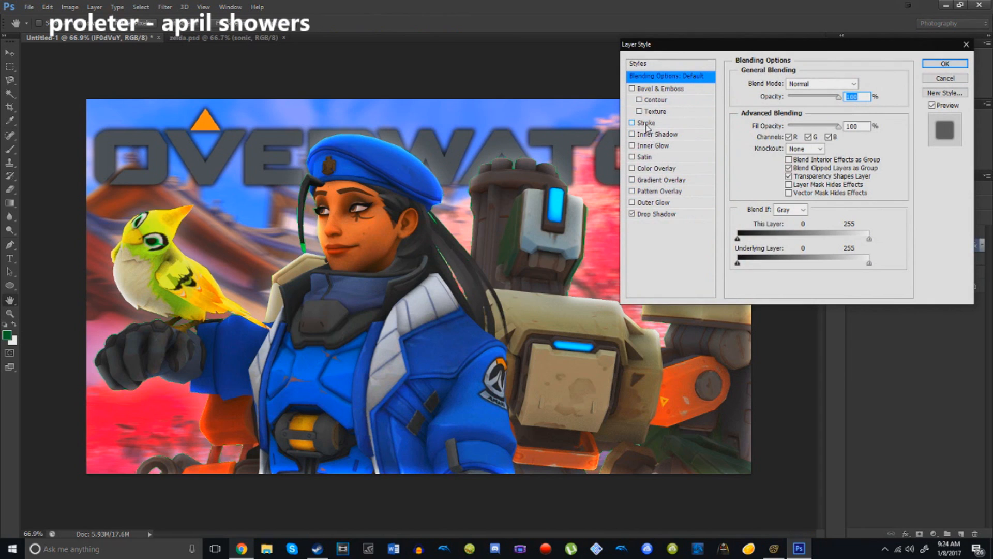
left_click(966, 44)
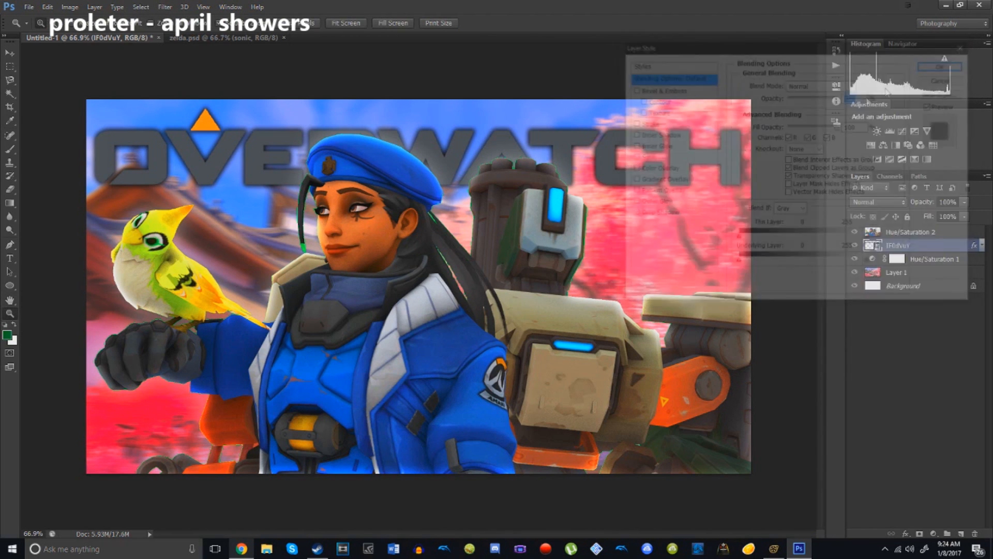
Step: Hide the merged character layer to expose the full Overwatch logo
left_click_drag(184, 150, 205, 159)
mouse_move(472, 187)
left_mouse_down()
mouse_move(494, 181)
mouse_move(481, 176)
left_mouse_up()
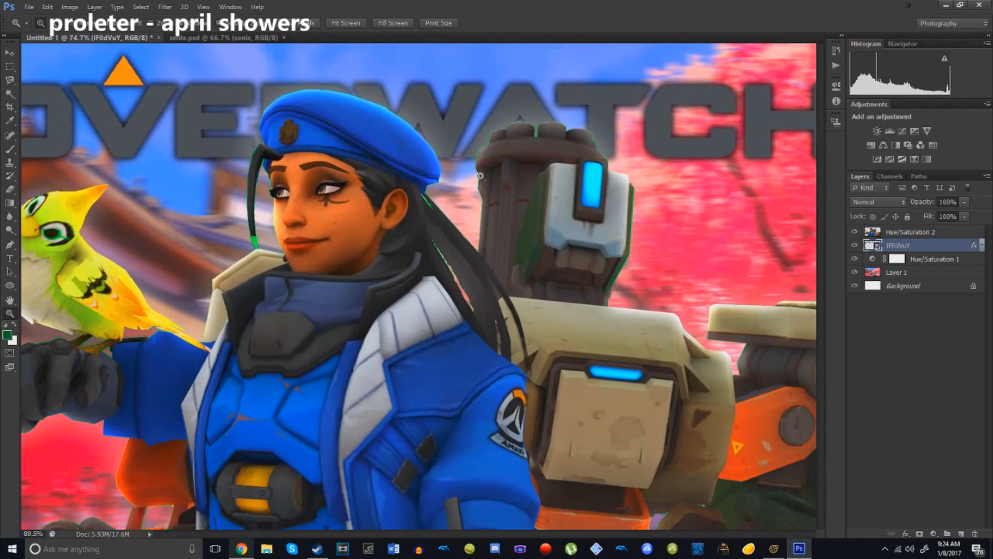
left_click_drag(96, 80, 96, 75)
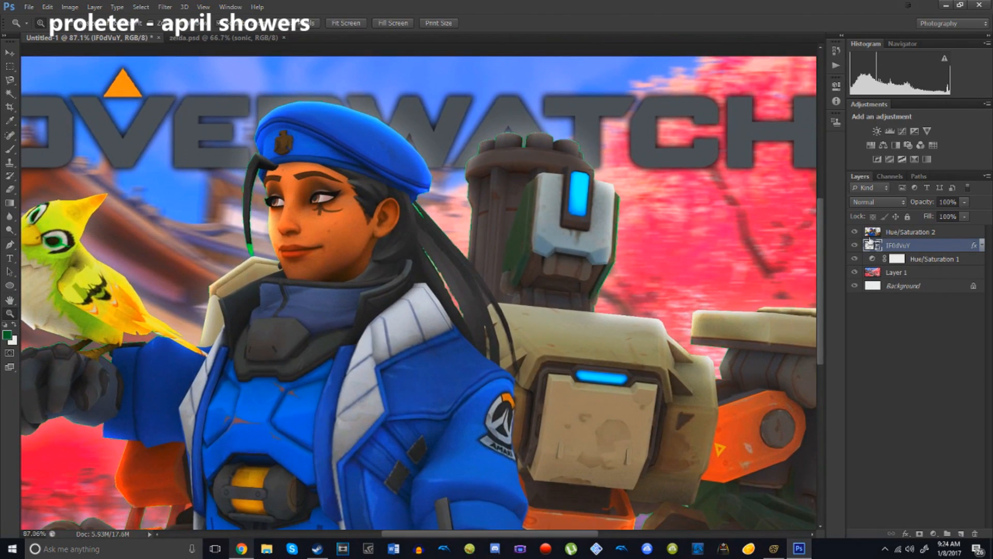
left_click(855, 234)
left_click_drag(466, 147, 448, 135)
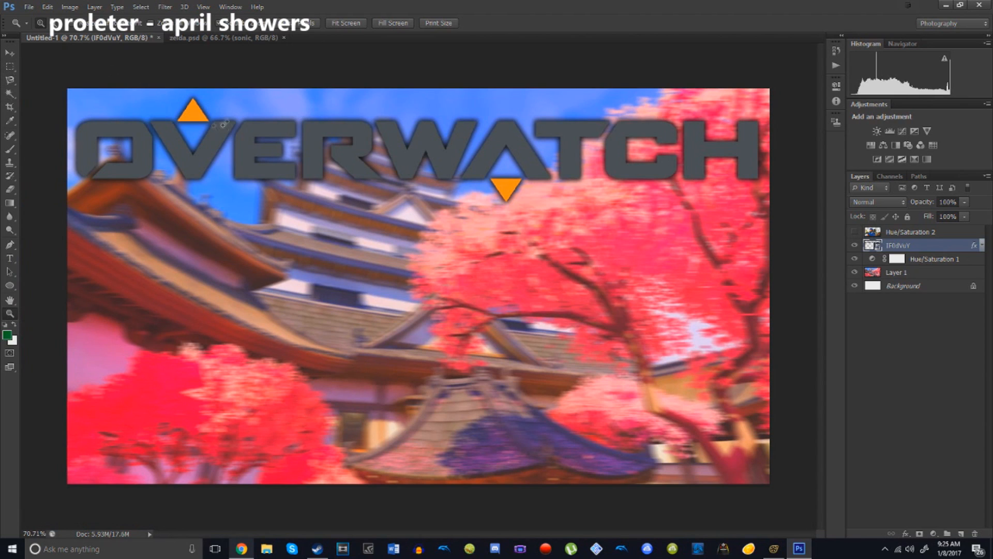
Step: Outline the orange triangle above the logo's V with the Polygonal Lasso tool on the IF0dVuY layer
left_click(11, 95)
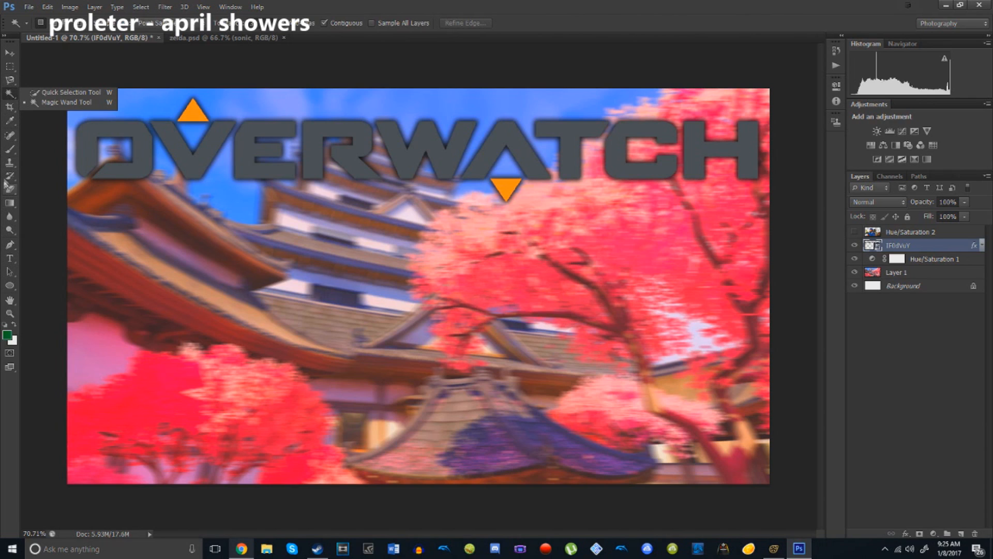
left_click(7, 137)
left_click(10, 120)
left_click(10, 106)
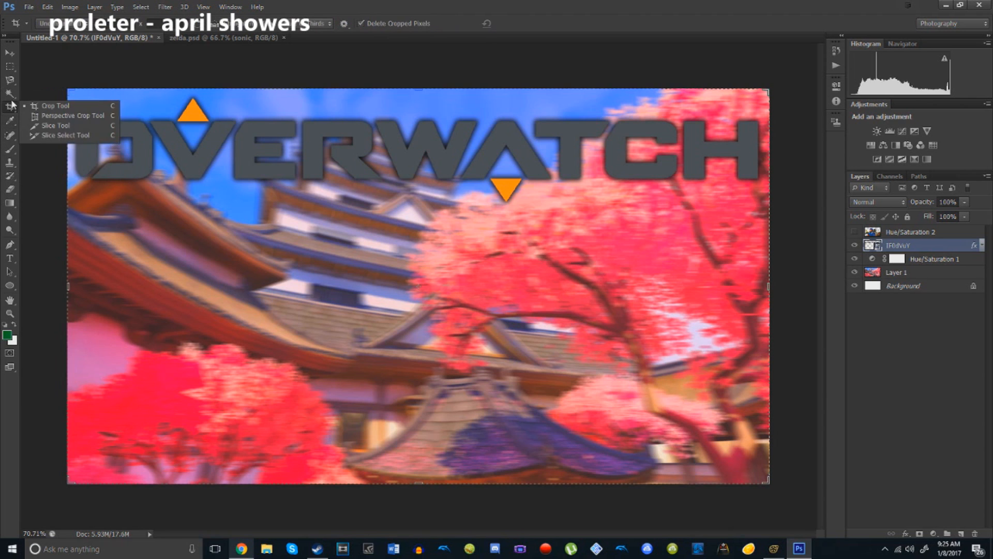
left_click(10, 80)
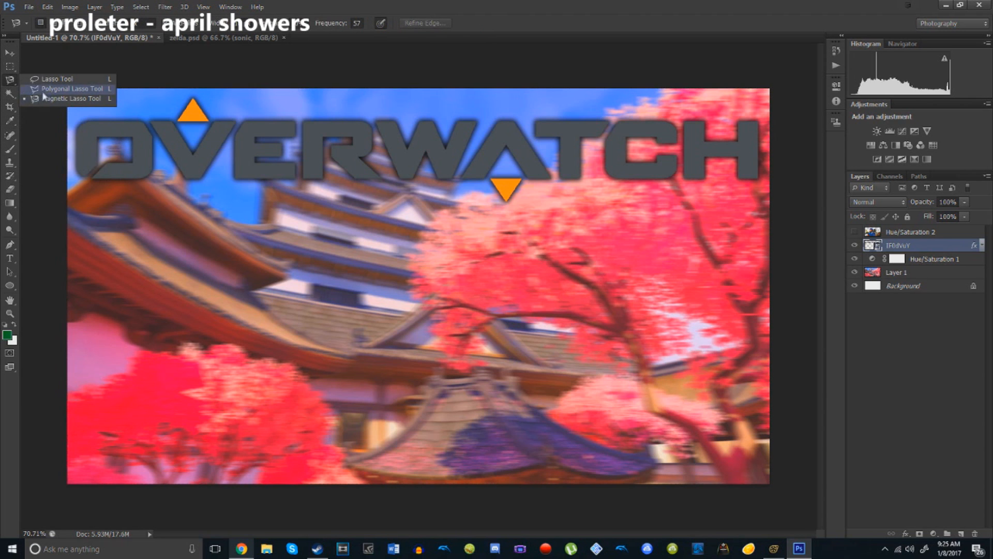
left_click(57, 89)
key("z")
left_click_drag(164, 130, 224, 181)
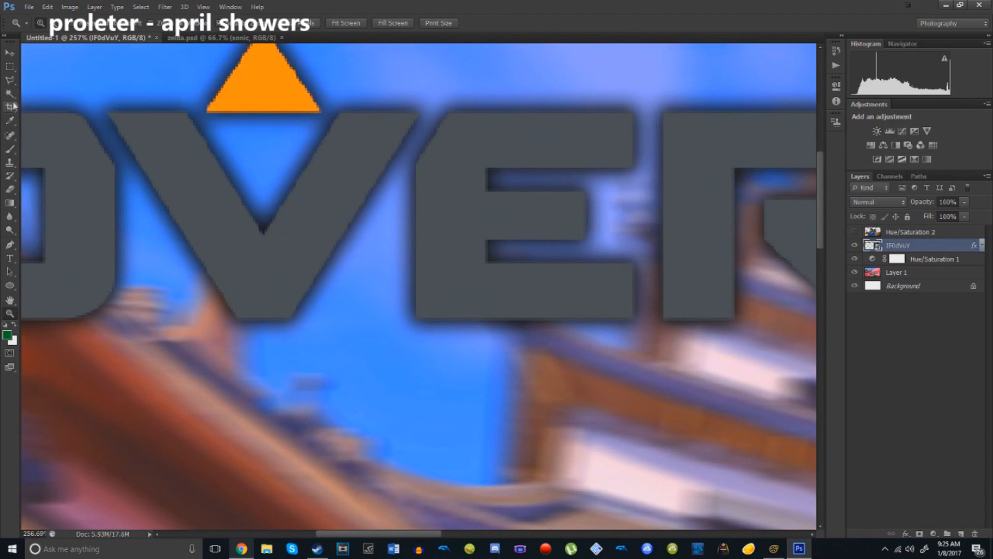
left_click(10, 80)
left_click(194, 96)
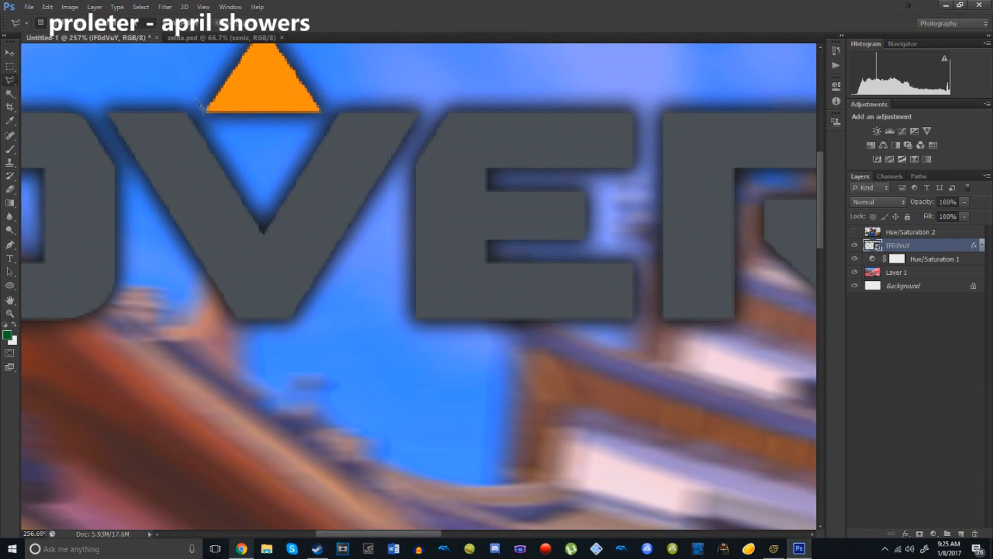
left_click(214, 144)
left_click(258, 190)
left_click(337, 108)
left_click(344, 85)
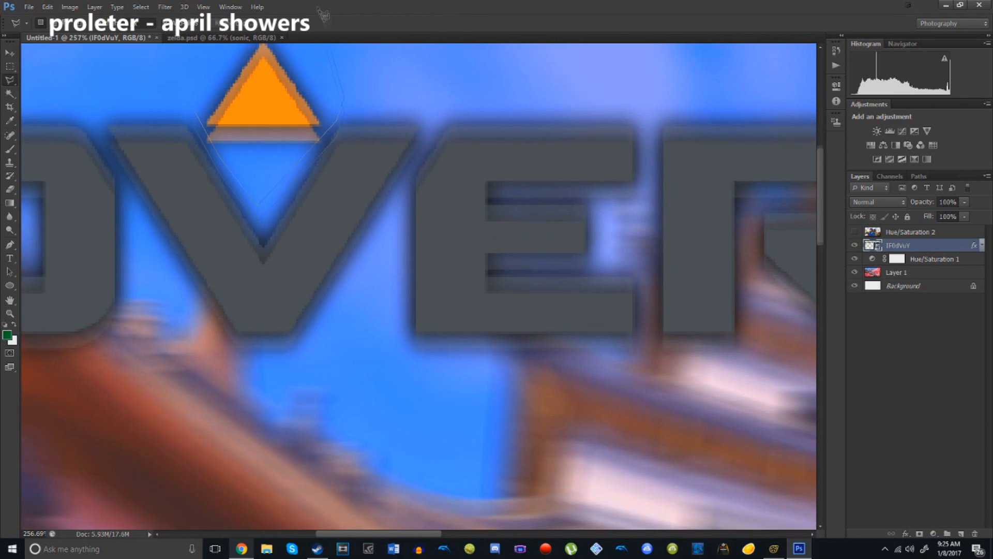
left_click(215, 107)
double_click(175, 106)
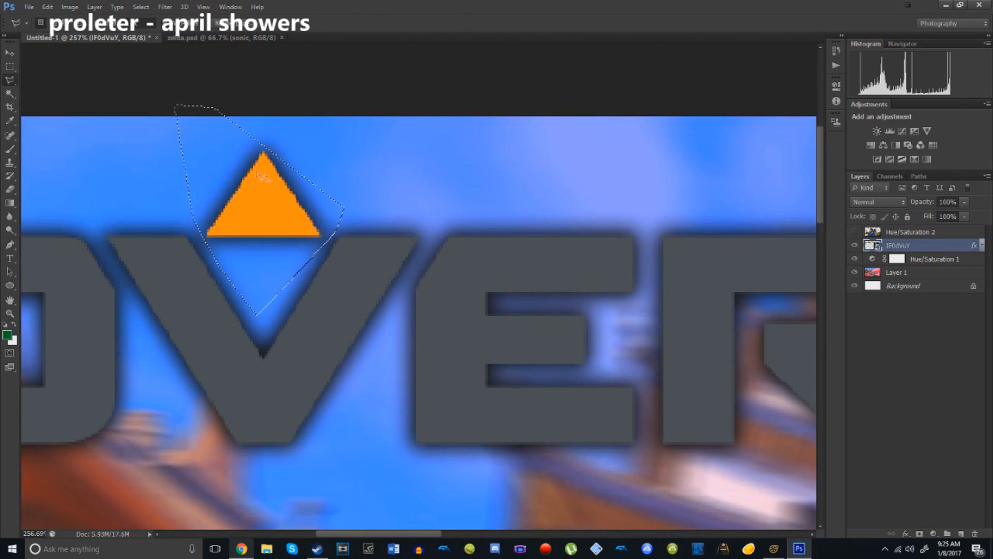
Step: Invert the selection so that everything except the orange triangle is selected
right_click(247, 173)
left_click(293, 195)
key("z")
mouse_move(388, 242)
left_mouse_down()
mouse_move(360, 233)
mouse_move(377, 229)
left_mouse_up()
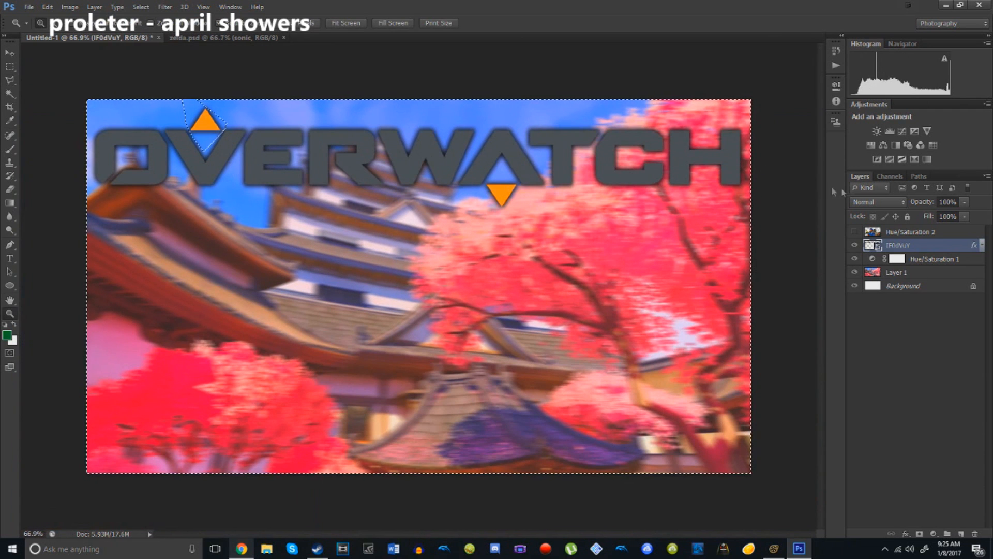
Step: Rasterize the IF0dVuY layer and cut the selected lettering out of it, leaving only the upper orange triangle
right_click(914, 249)
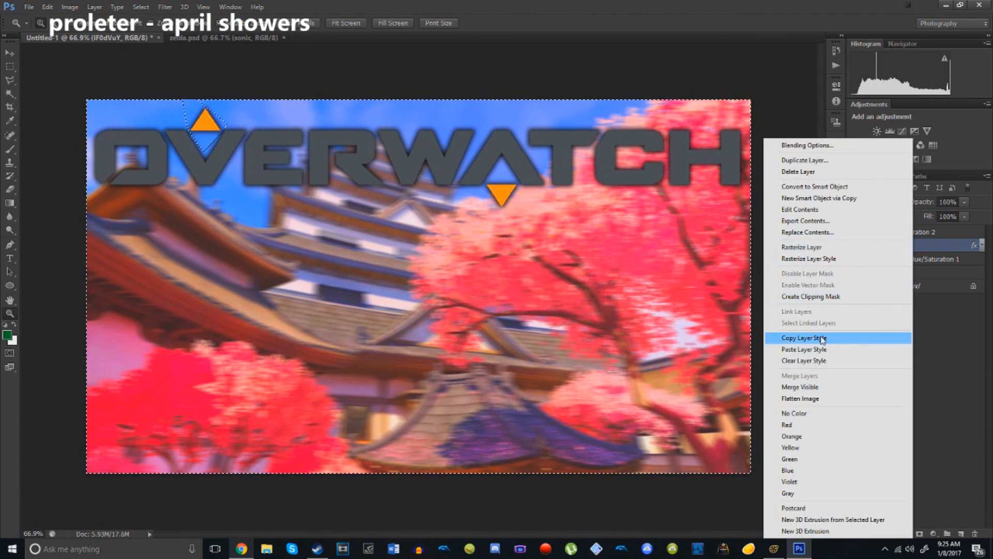
left_click(838, 247)
key("Delete")
key("ctrl+d")
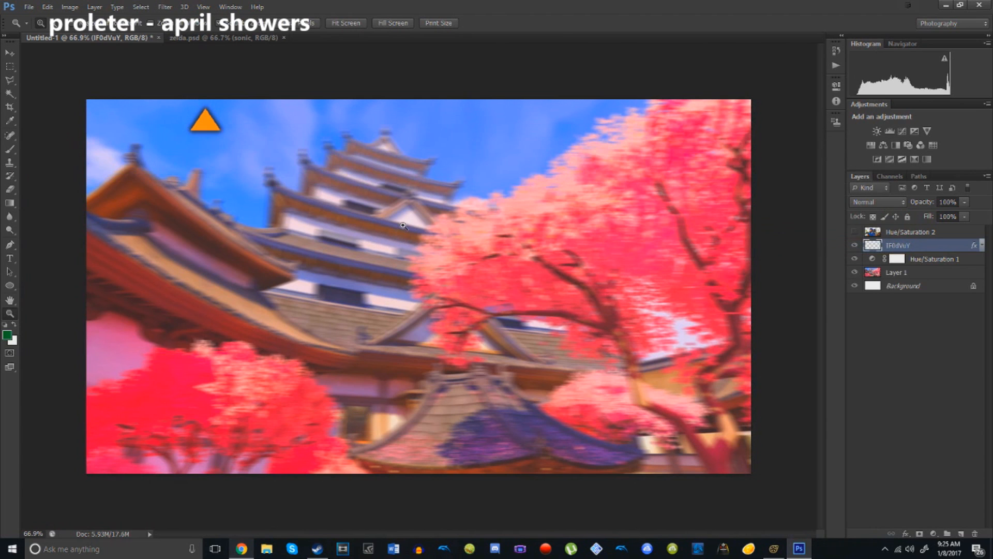
Step: Paste the cut Overwatch lettering onto its own layer and move it back into place under the orange triangle
key("ctrl+v")
key("ctrl+t")
left_click_drag(461, 274, 460, 158)
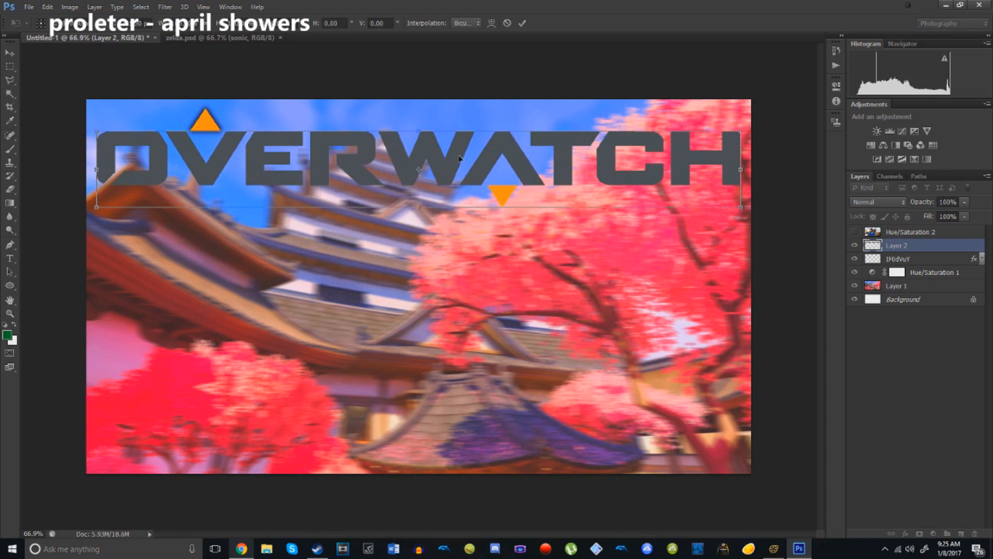
key("Return")
key("z")
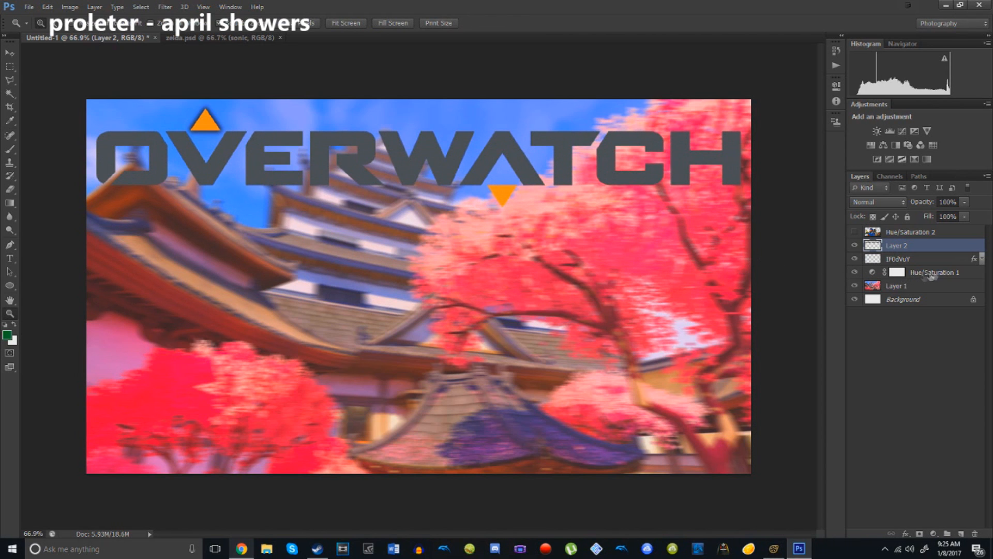
left_click(915, 238)
left_click(854, 232)
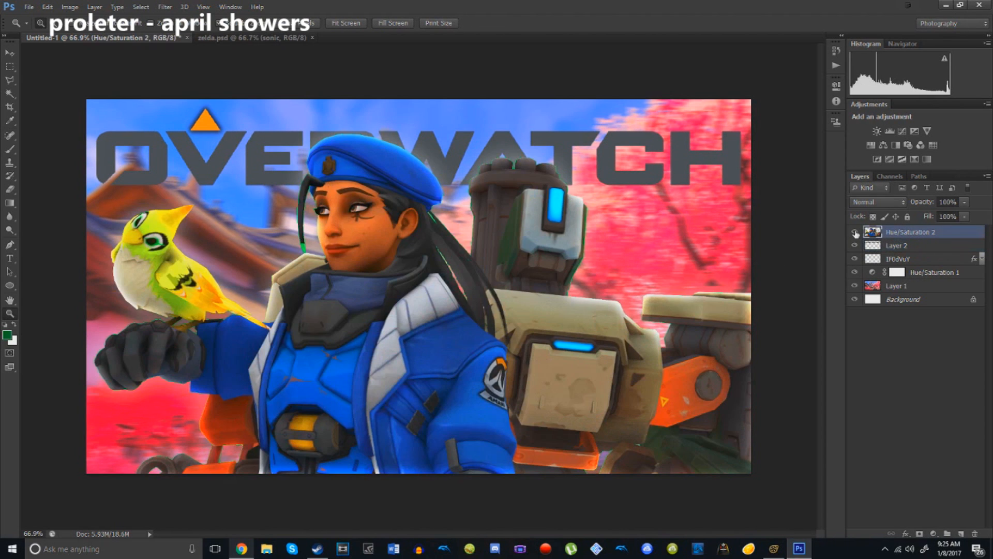
left_click(854, 232)
left_click(913, 245)
right_click(911, 245)
left_click(805, 153)
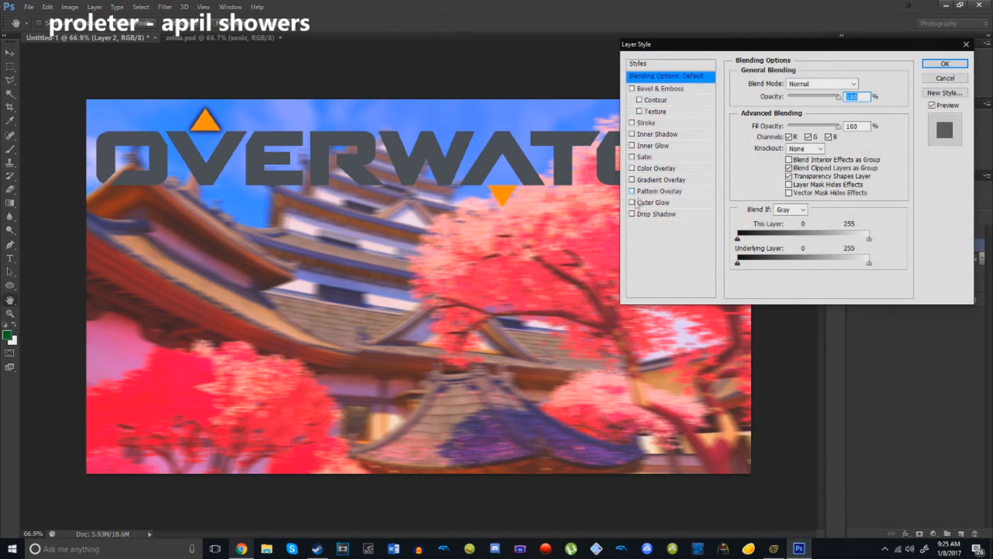
left_click(965, 44)
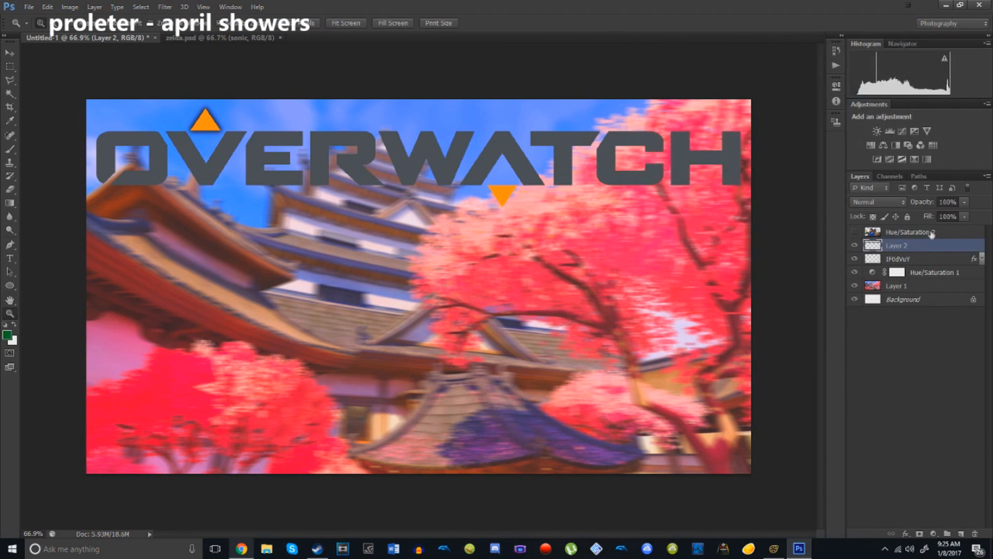
Step: Copy the layer style of the IF0dVuY layer to Layer 2 and collapse its effects list
right_click(909, 262)
left_click(809, 312)
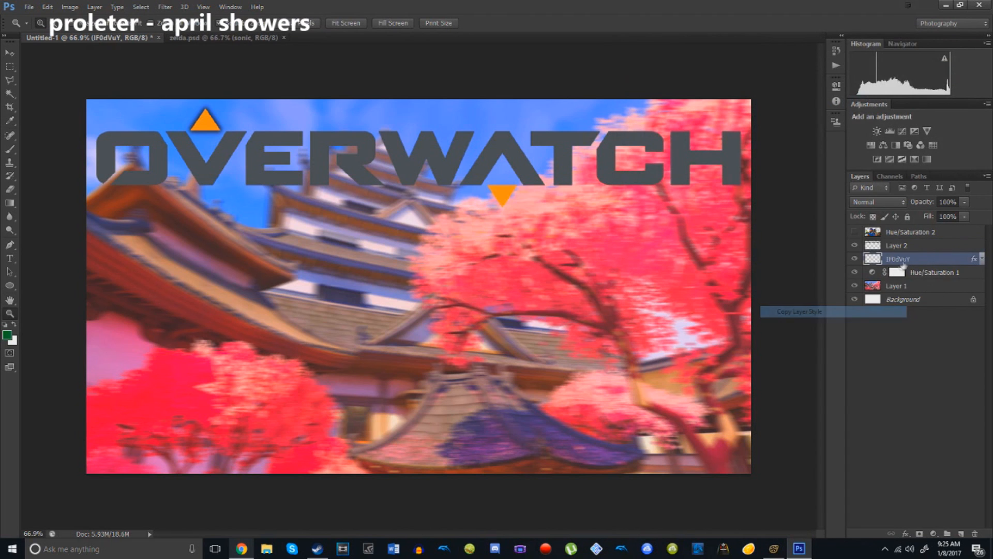
right_click(905, 246)
left_click(827, 323)
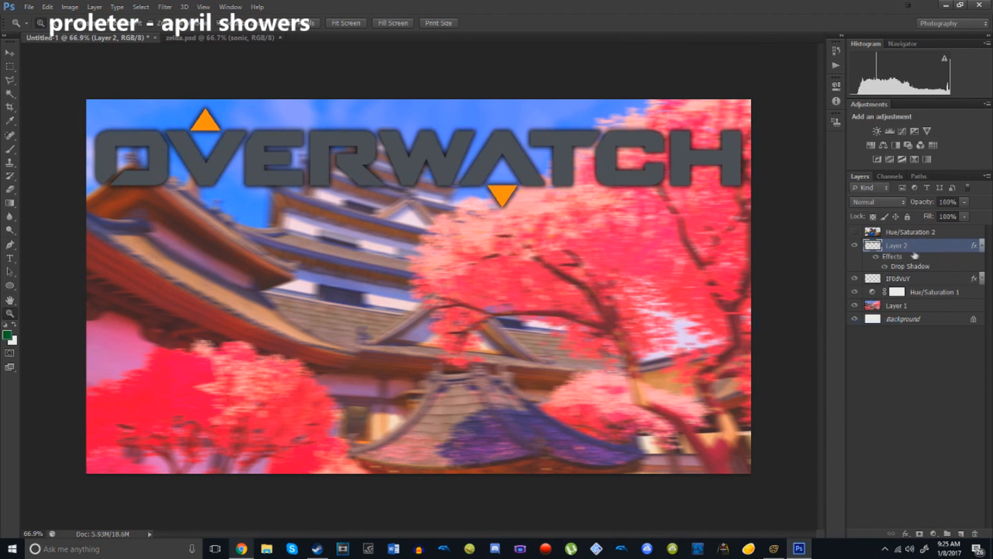
left_click(981, 246)
Step: Add a near-white Color Overlay in Normal mode at 100% opacity to the lettering on Layer 2
right_click(919, 248)
left_click(791, 151)
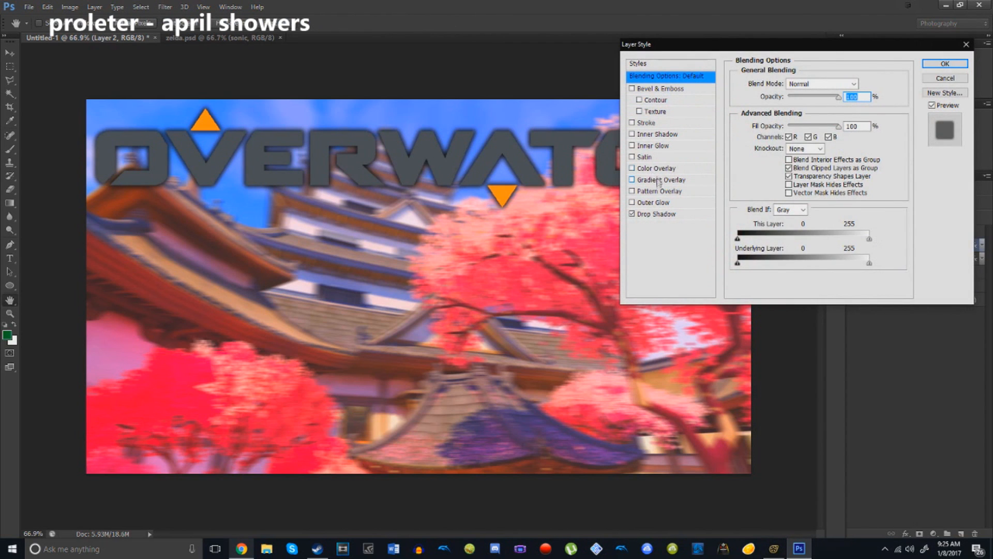
left_click(656, 169)
left_click(864, 83)
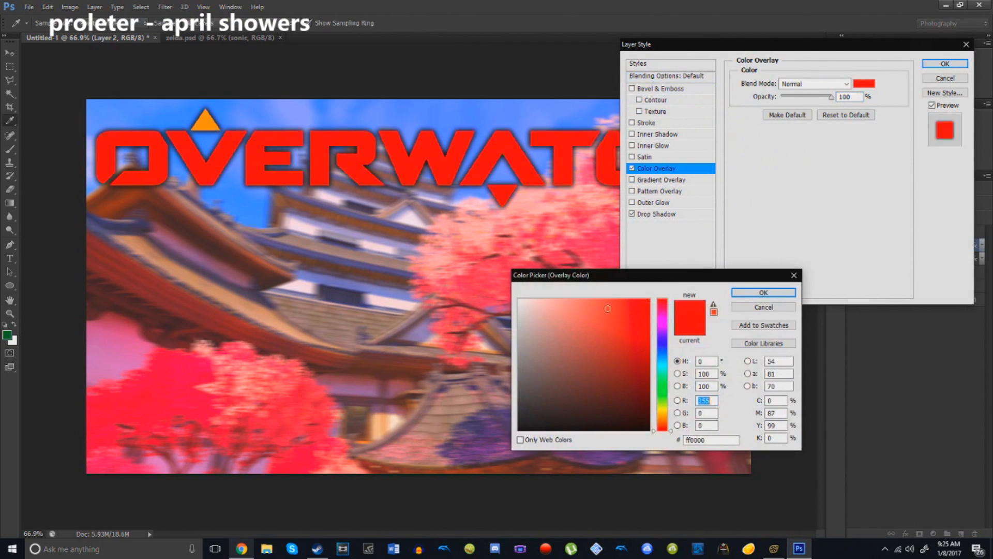
left_click(520, 300)
left_click(764, 293)
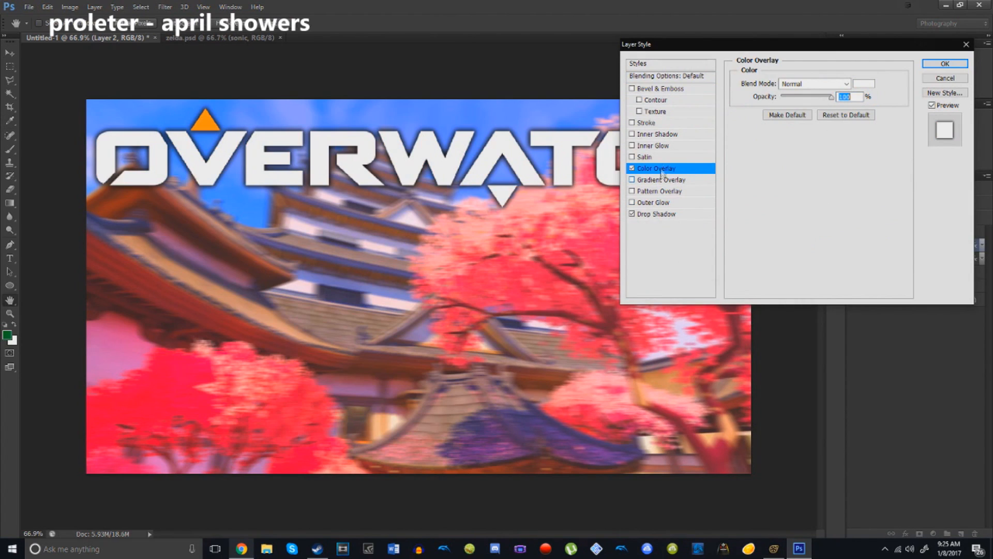
left_click(944, 63)
Step: Check the recoloured lettering up close and show the merged character layer again
key("z")
left_click_drag(595, 132, 623, 194)
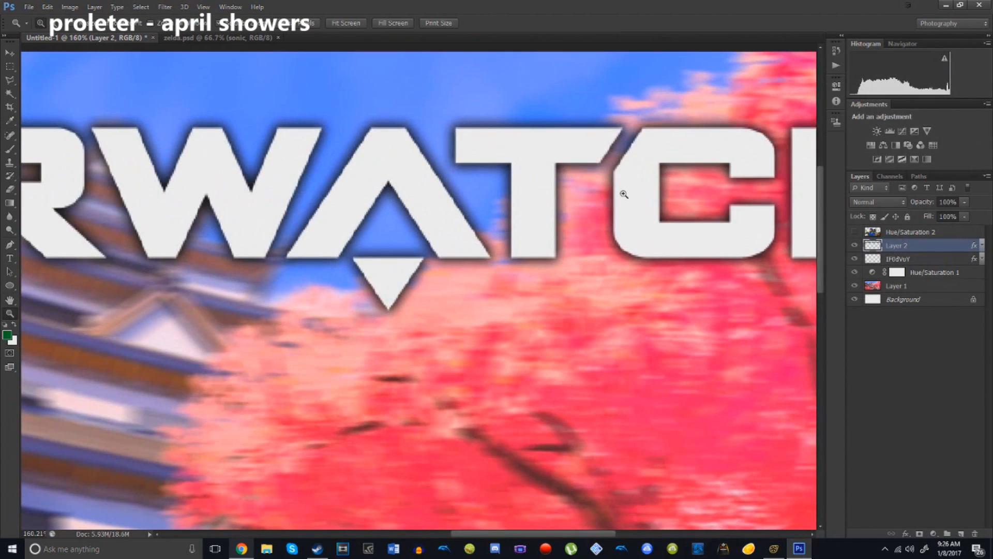
left_click_drag(541, 211, 490, 219)
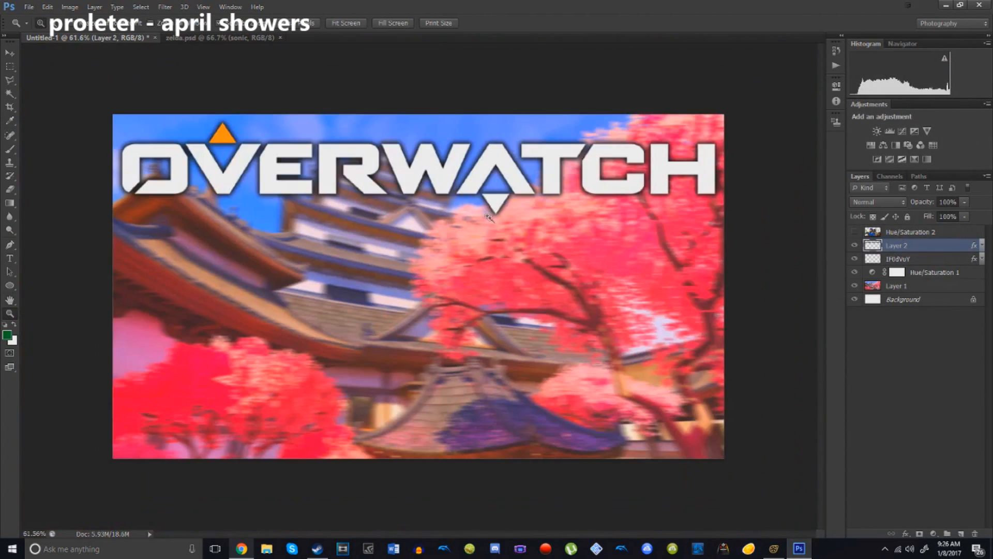
left_click(854, 231)
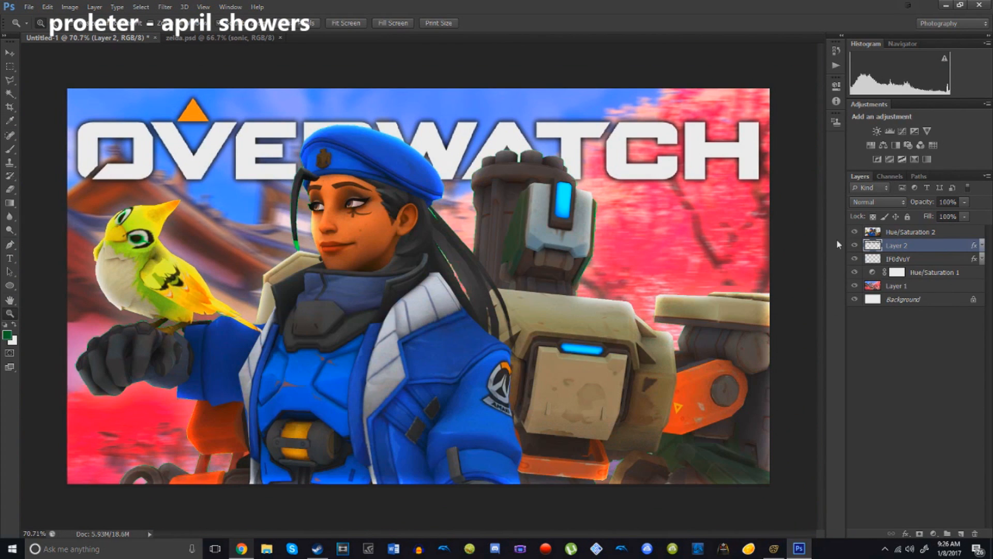
Step: Examine the green fringe around the woman's hair and eye, compare her face in the Source Filmmaker viewport, and return to Photoshop
left_click_drag(290, 252, 430, 361)
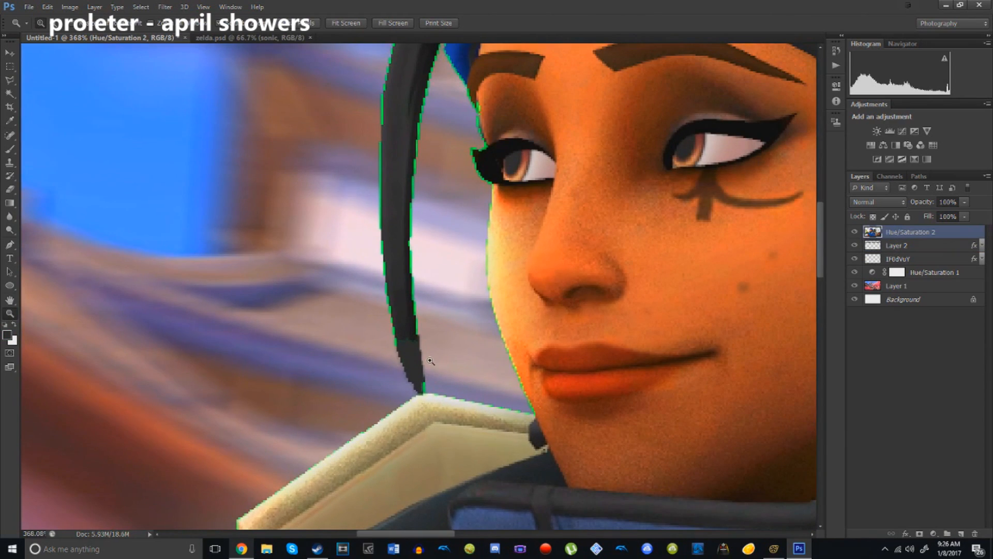
scroll(424, 349, "up", 2, "alt")
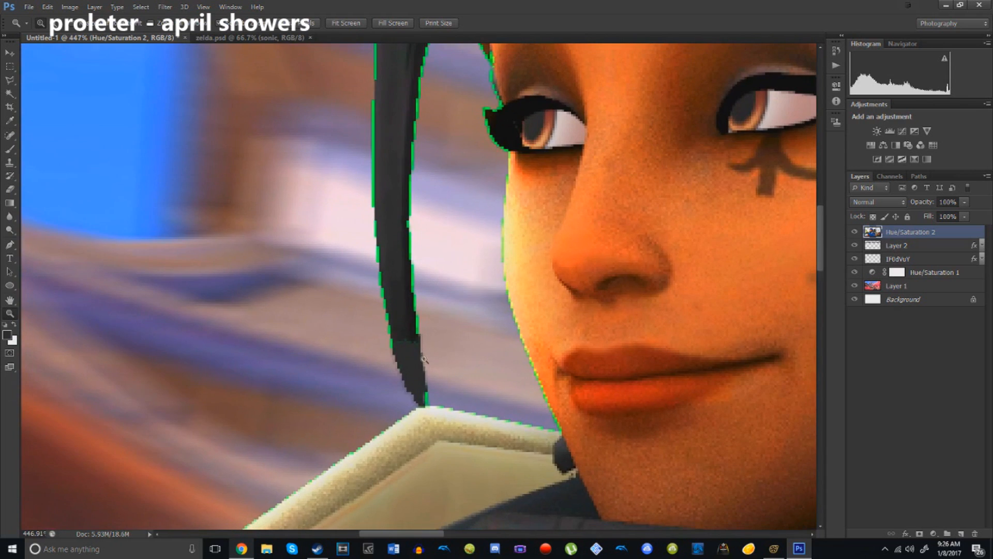
scroll(530, 390, "down", 5, "alt")
left_click(774, 552)
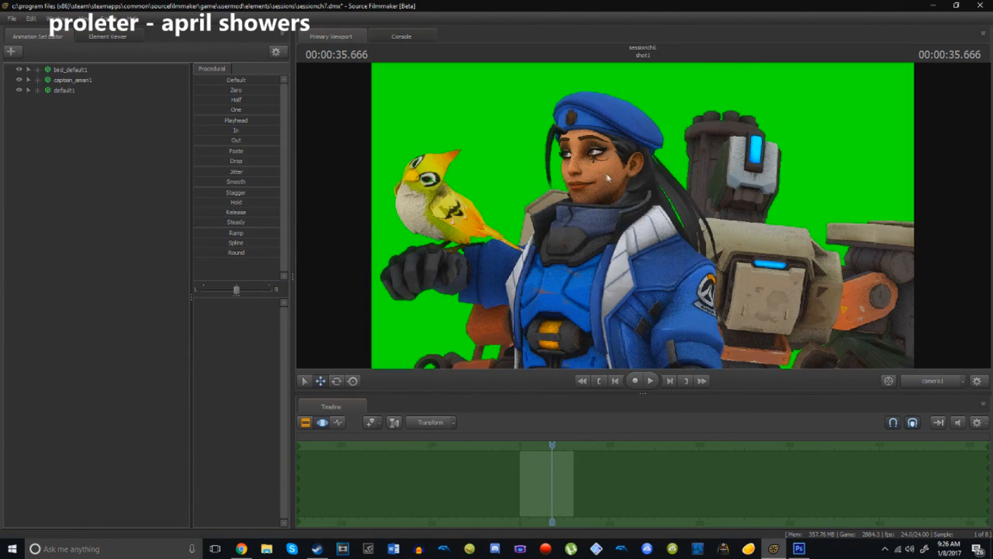
mouse_move(554, 192)
left_mouse_down()
mouse_move(564, 194)
mouse_move(566, 181)
mouse_move(559, 187)
left_mouse_up()
key("w")
key("s")
key("w")
key("s")
key("alt+Tab")
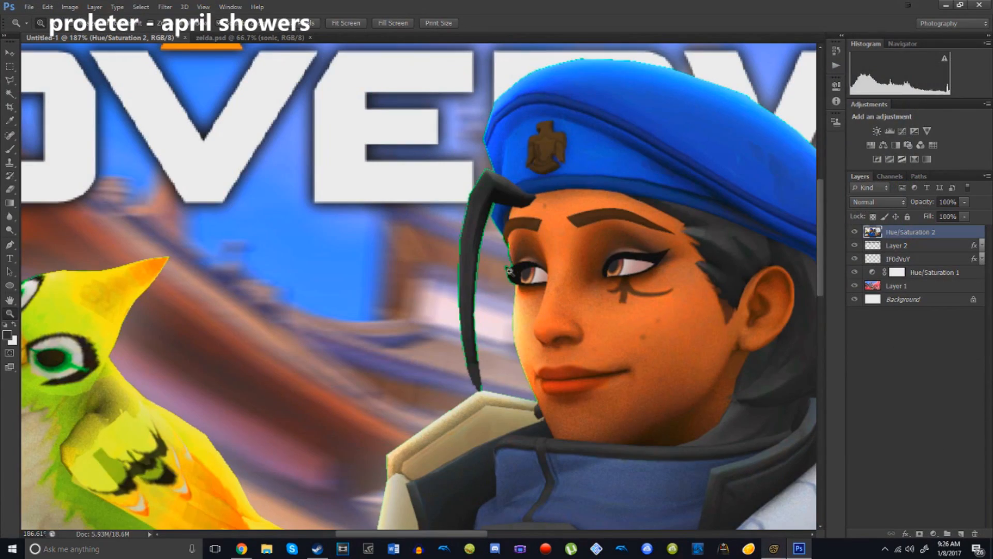
Step: Delete green fringe pixels around the woman's outer eyelashes with the Magic Wand on the Hue/Saturation 2 layer, and review the whole thumbnail
left_click(510, 269)
key("w")
key("ctrl+d")
left_click(500, 300)
key("Delete")
key("ctrl+d")
left_click(518, 326)
key("Delete")
key("ctrl+d")
left_click(521, 330)
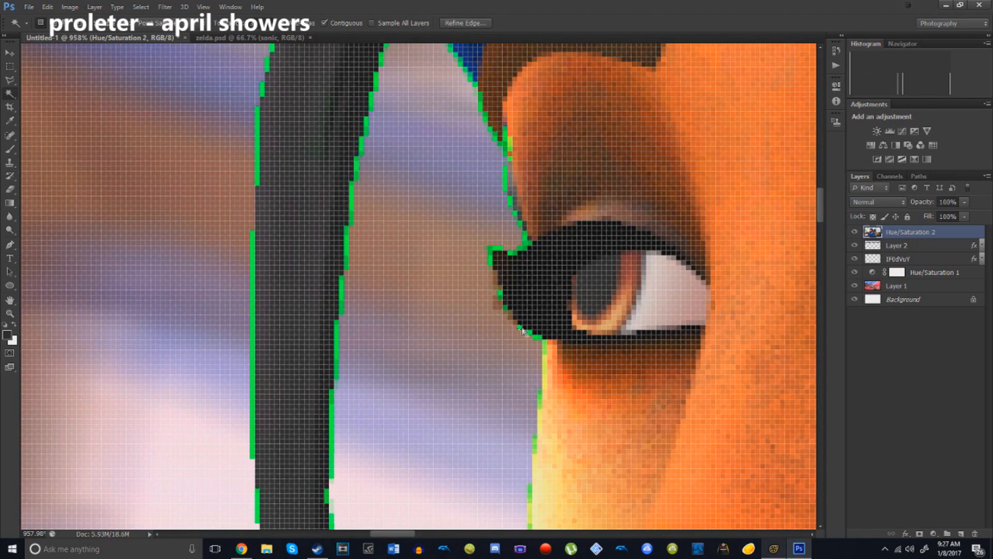
key("Delete")
key("ctrl+d")
left_click(538, 340)
key("Delete")
key("ctrl+d")
key("z")
left_click_drag(607, 371, 439, 316)
left_click_drag(580, 335, 480, 341)
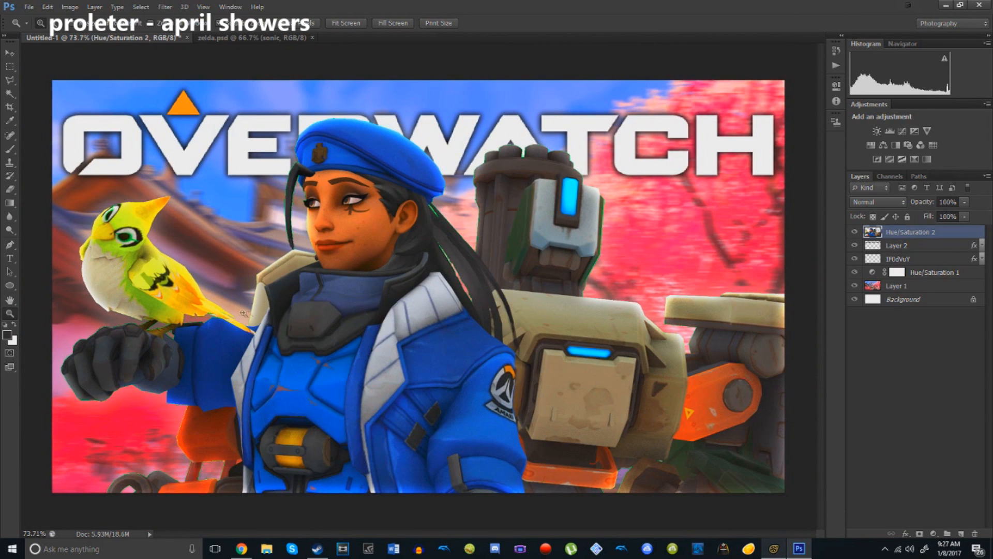
left_click_drag(397, 271, 389, 235)
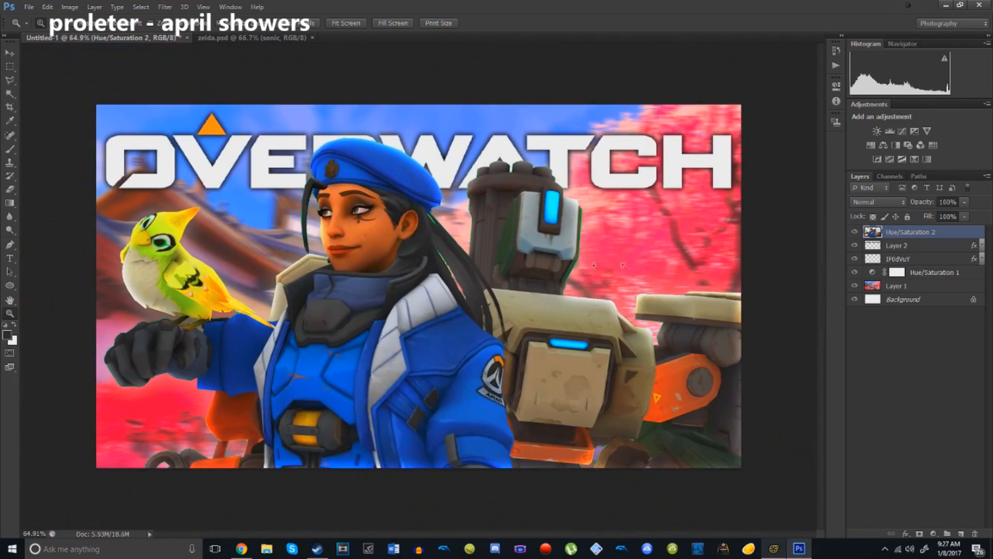